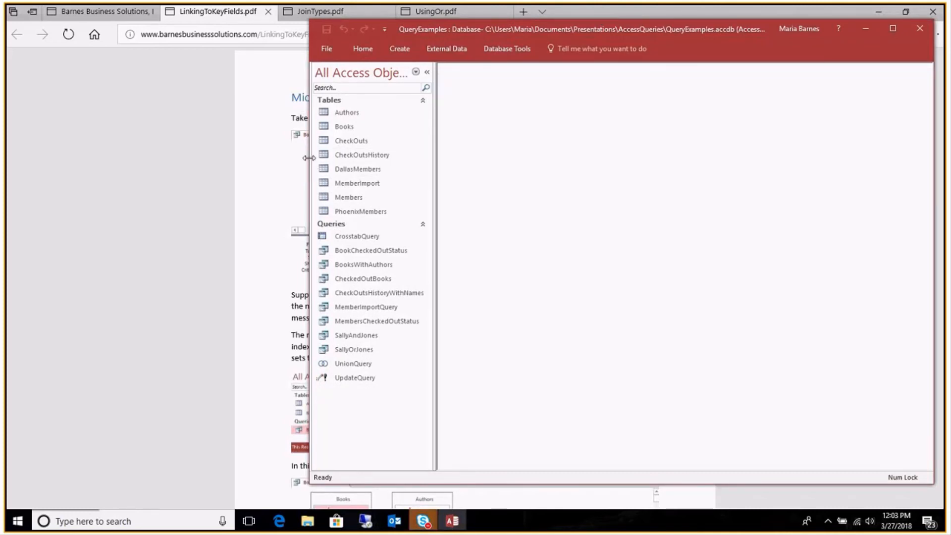
# Widen the database window and create a new blank query in Design view
pyautogui.moveTo(310, 165); pyautogui.dragTo(27, 191)
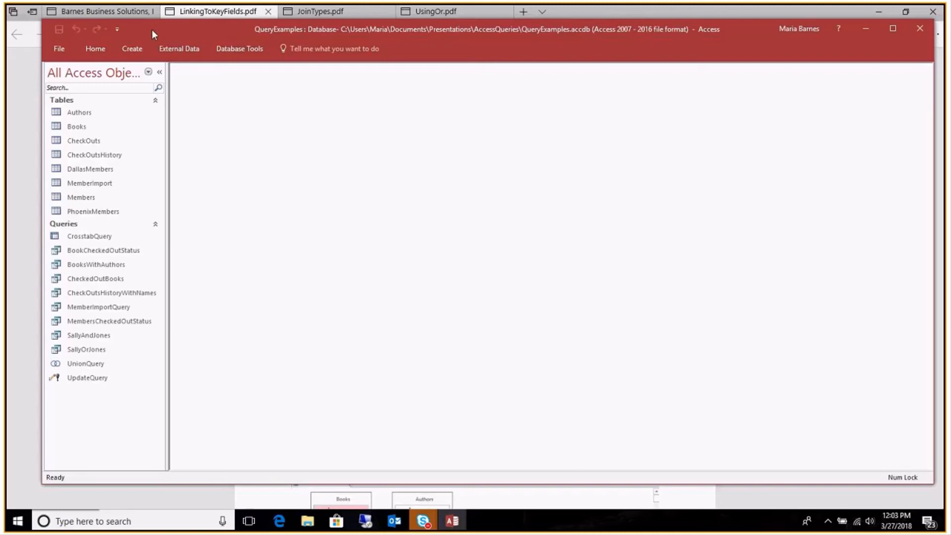
pyautogui.click(135, 50)
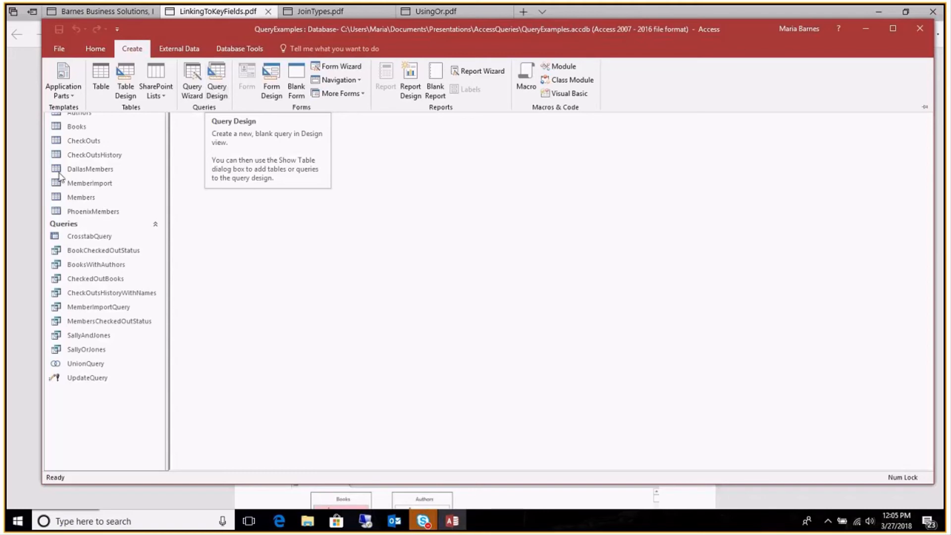
pyautogui.click(207, 194)
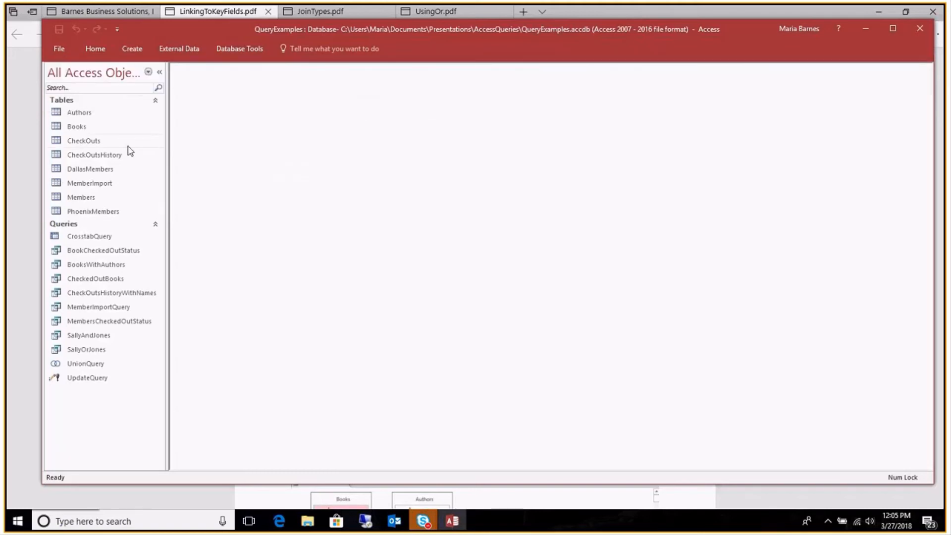
pyautogui.click(82, 113)
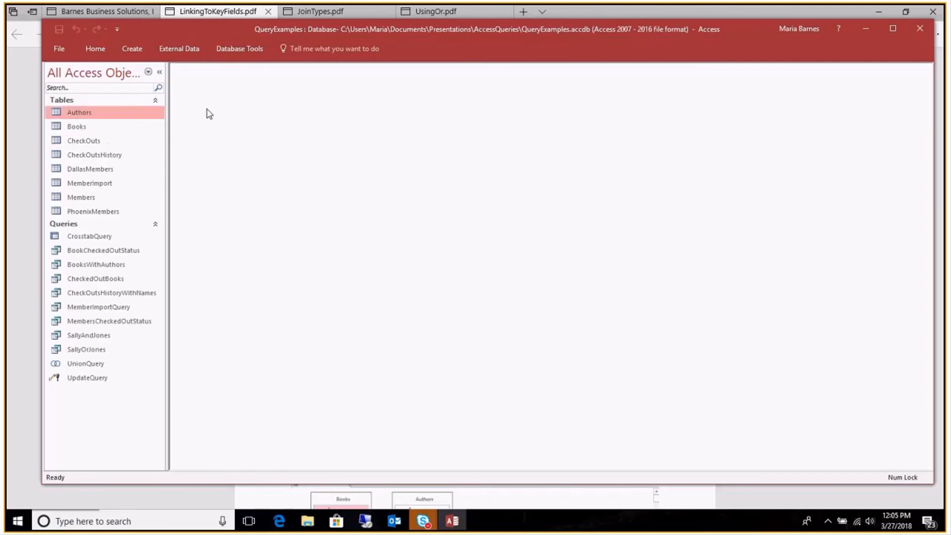
pyautogui.click(131, 48)
pyautogui.click(216, 79)
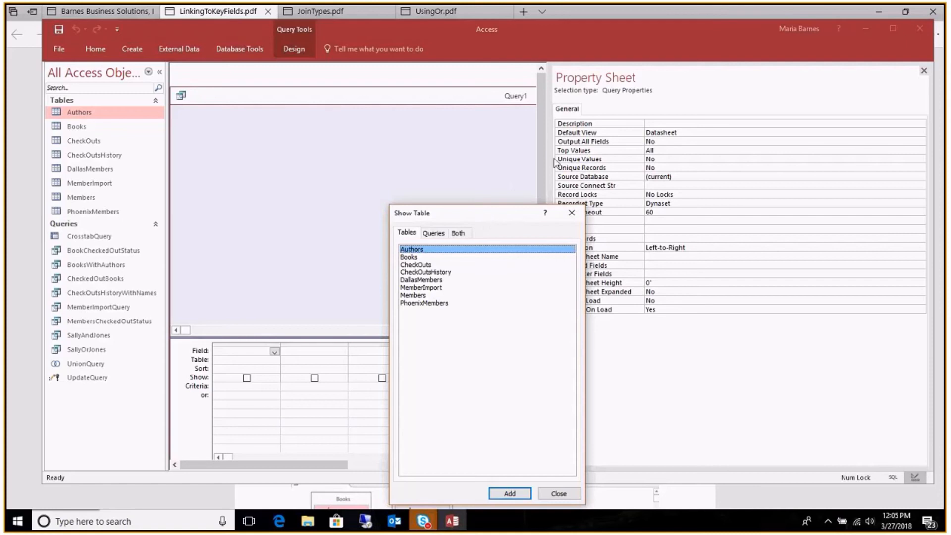
# Browse the tables and queries available as sources, and add the Books table to the new query
pyautogui.moveTo(489, 217); pyautogui.dragTo(420, 166)
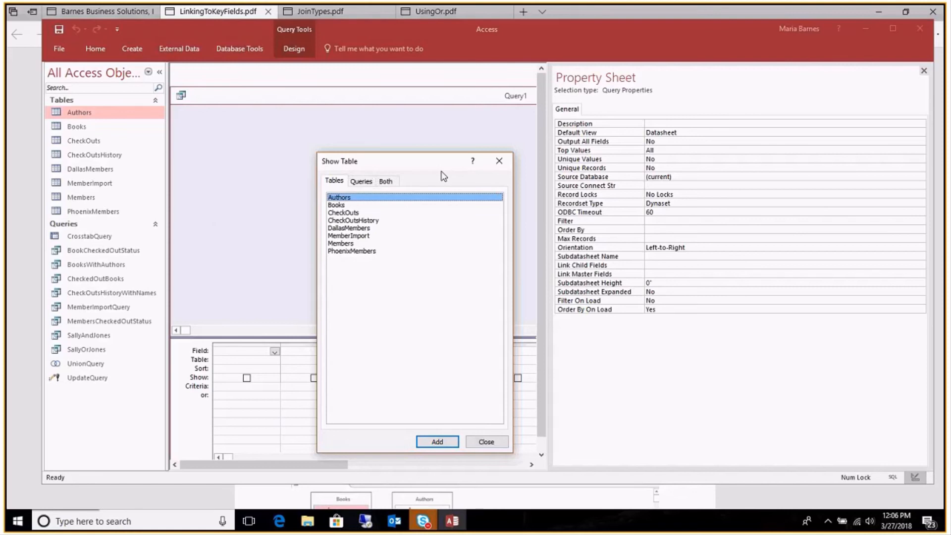
pyautogui.click(360, 183)
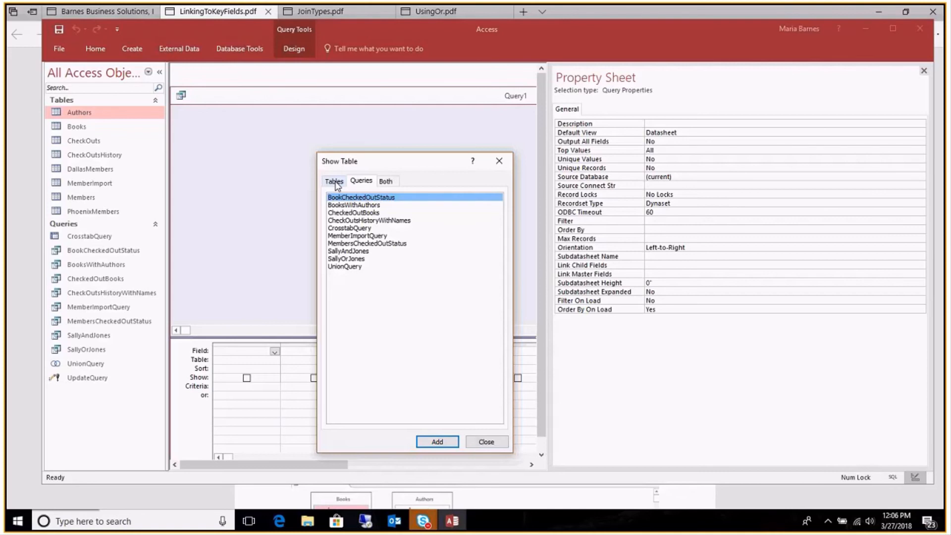
pyautogui.click(386, 182)
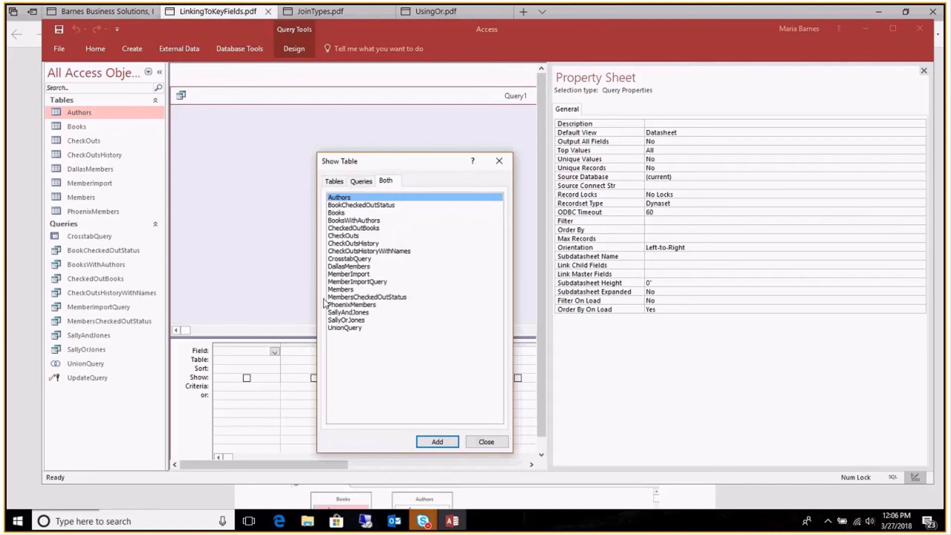
pyautogui.click(334, 181)
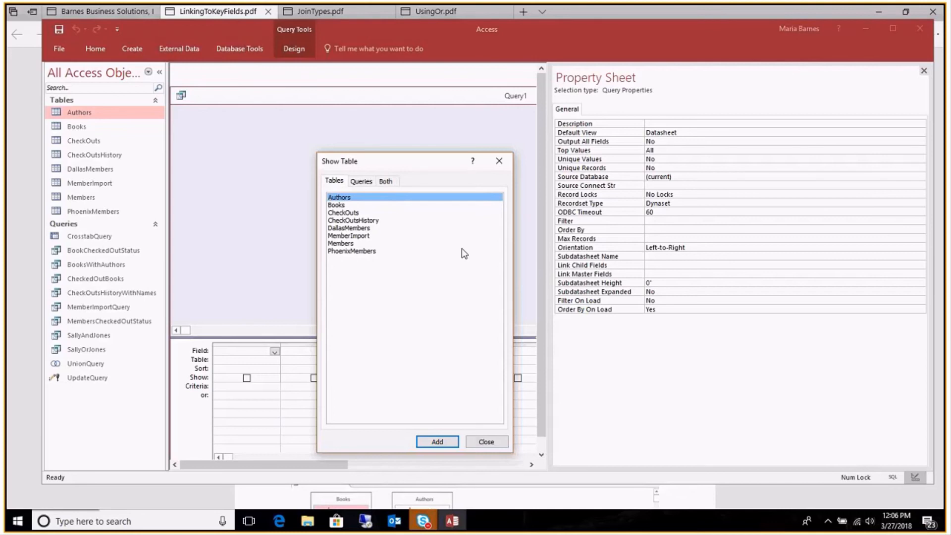
pyautogui.click(338, 205)
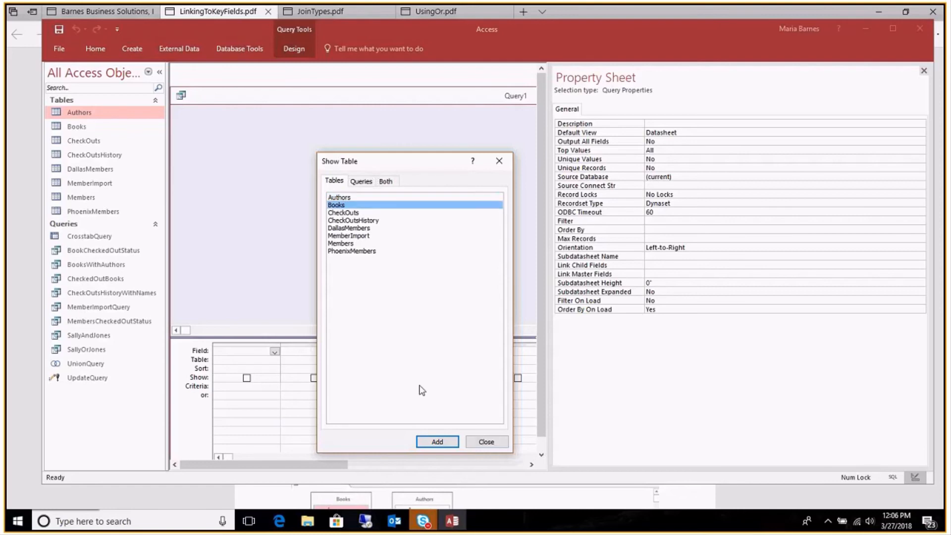
pyautogui.click(436, 442)
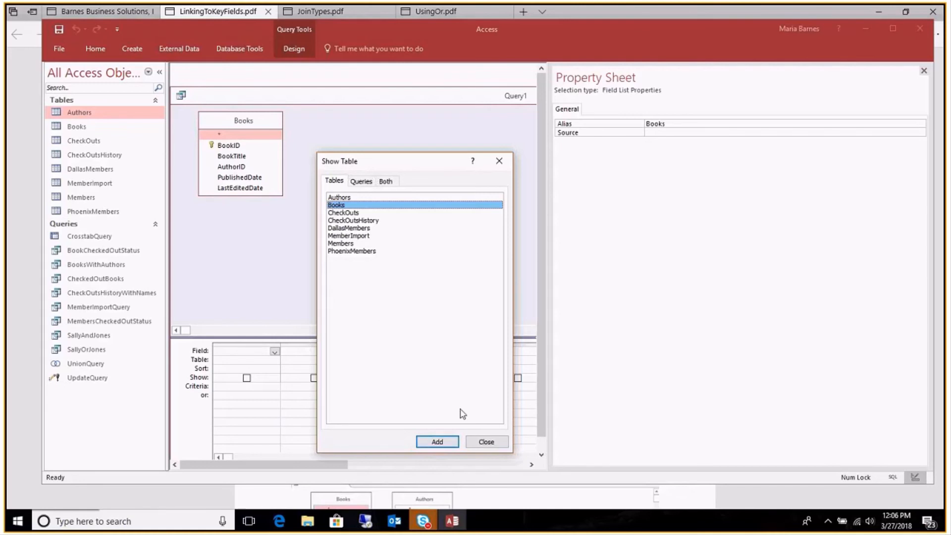
pyautogui.click(345, 197)
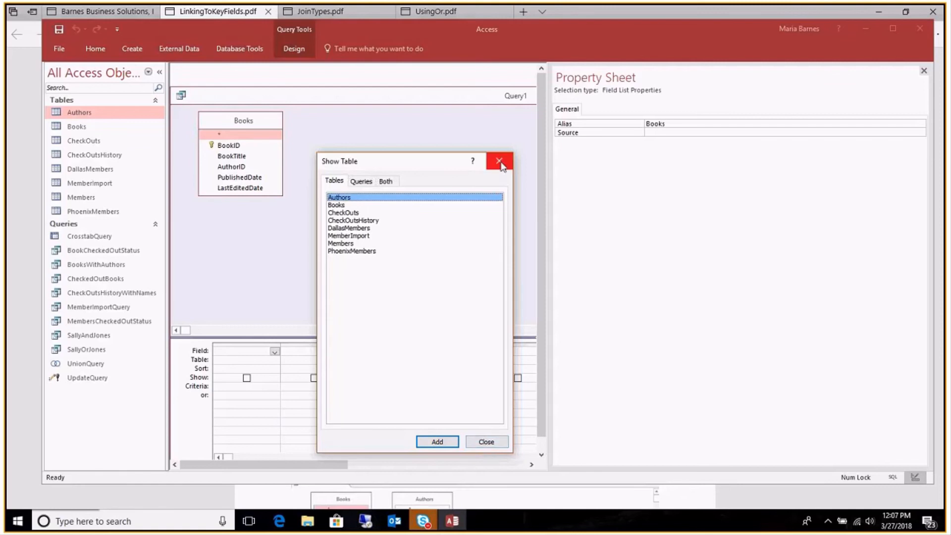
pyautogui.click(486, 442)
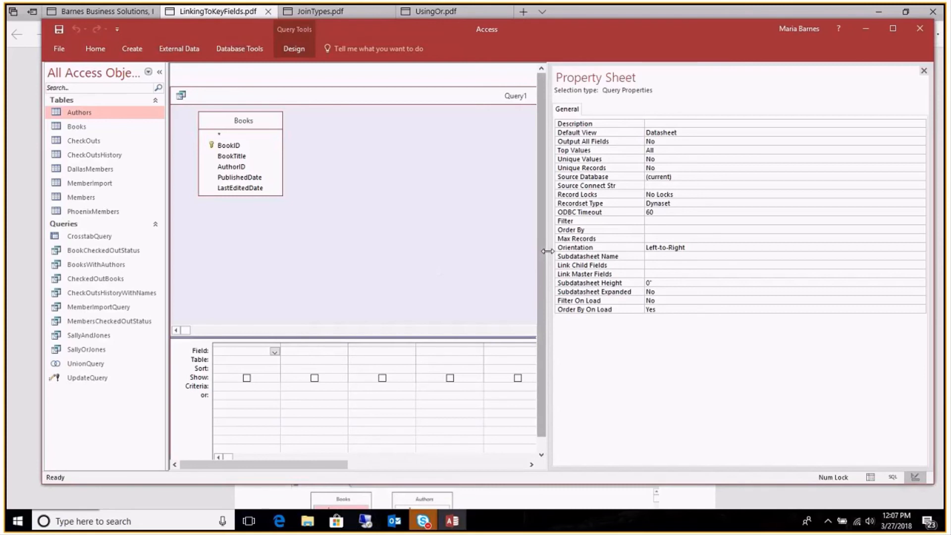
# Close the Property Sheet to give the query design the full width
pyautogui.moveTo(547, 251); pyautogui.dragTo(744, 252)
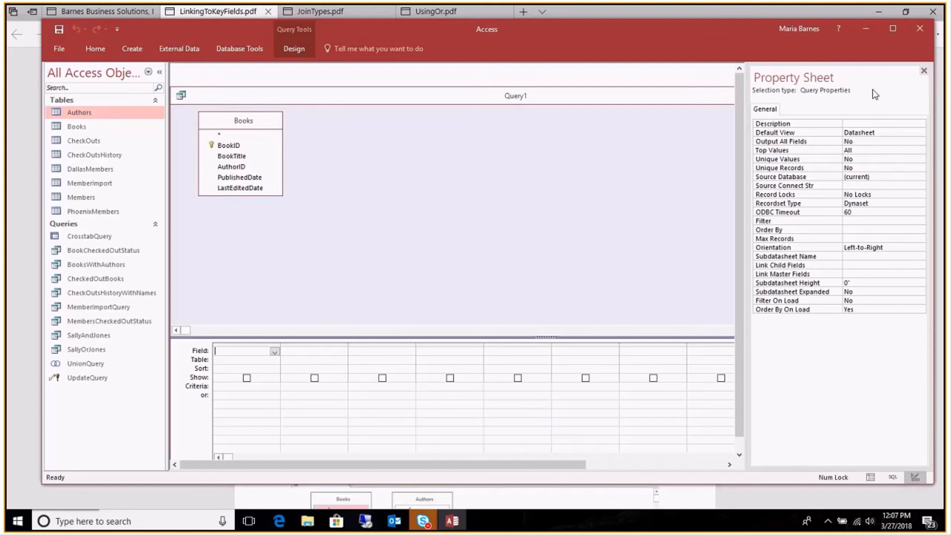
pyautogui.click(924, 73)
pyautogui.moveTo(719, 104); pyautogui.dragTo(723, 88)
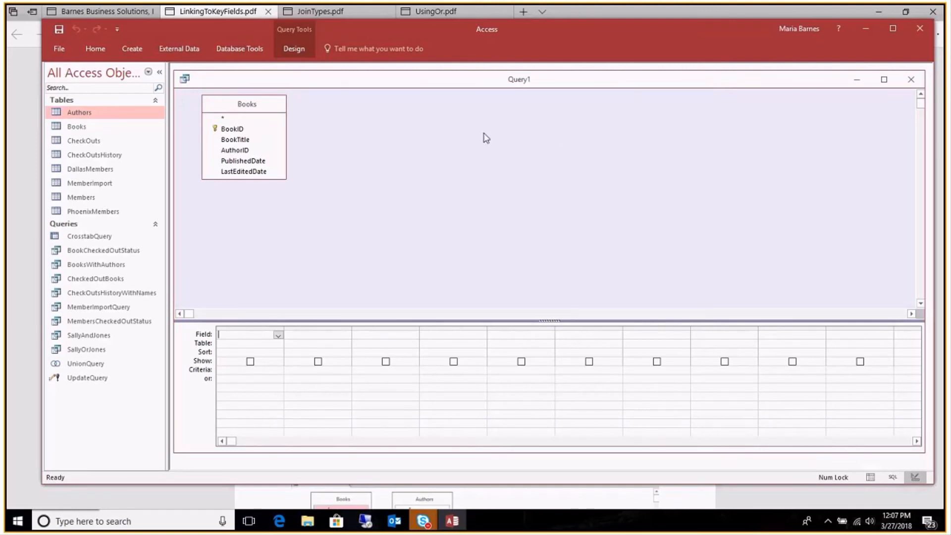
pyautogui.click(291, 49)
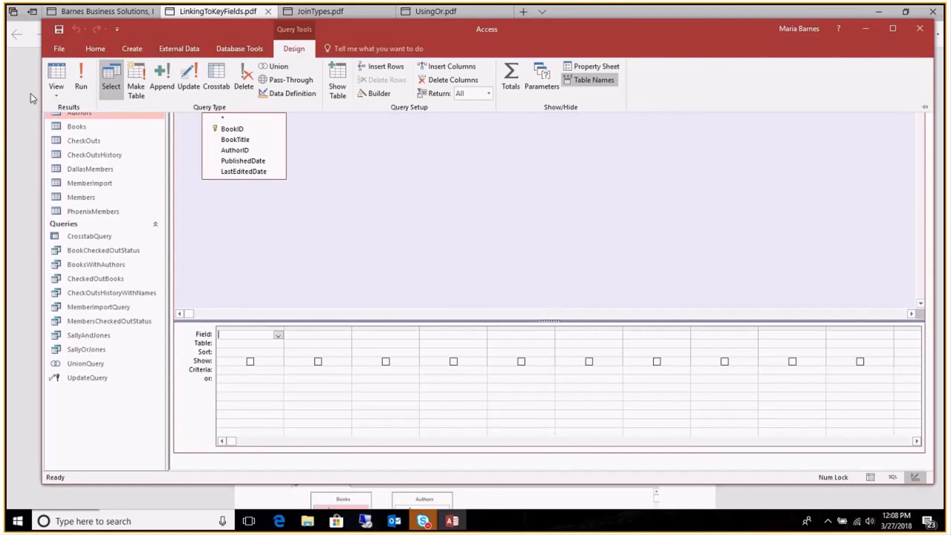
pyautogui.click(57, 98)
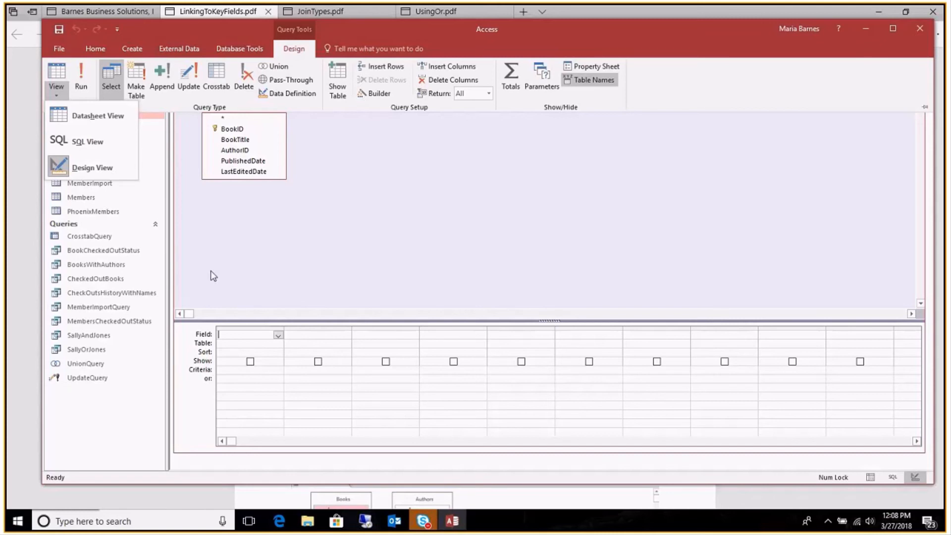
pyautogui.click(260, 226)
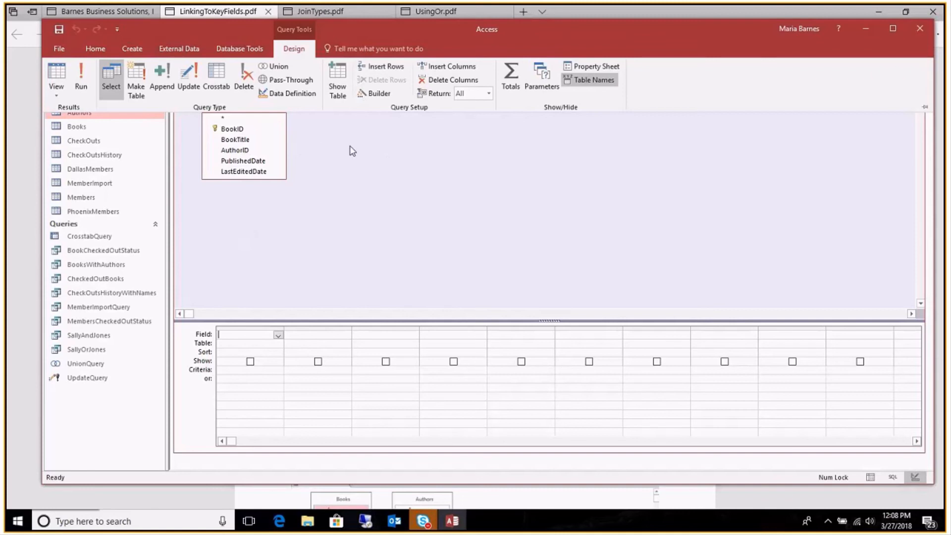
# Add the BookTitle and PublishedDate fields from the Books table to the first two columns of the query grid
pyautogui.doubleClick(236, 140)
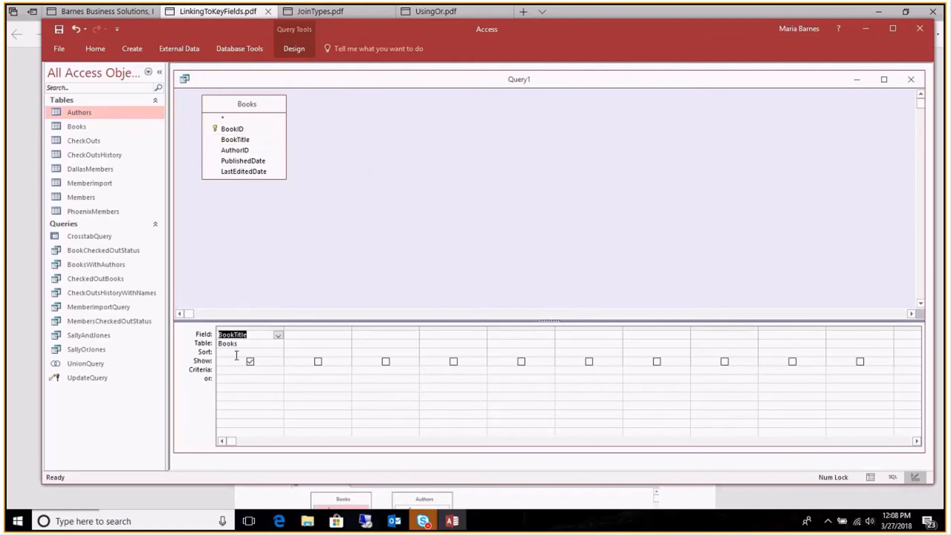
pyautogui.click(325, 328)
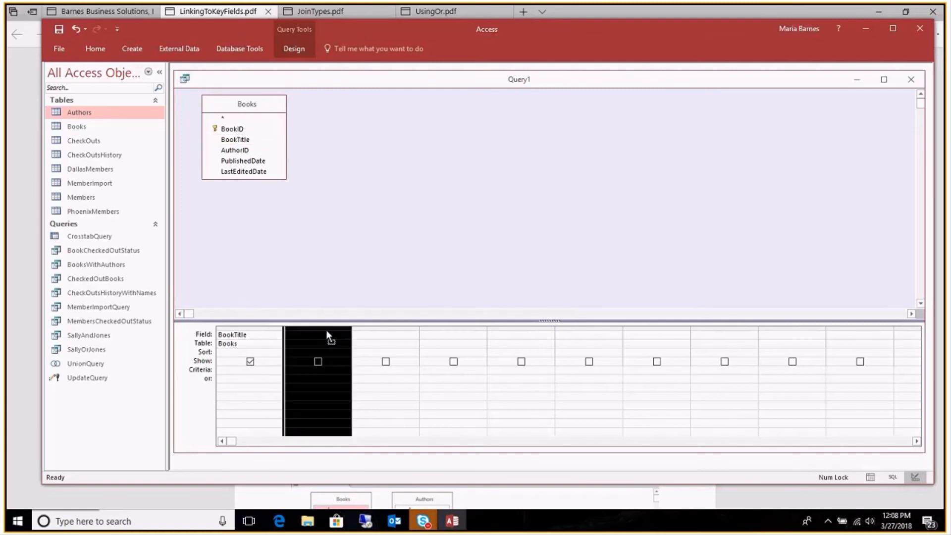
pyautogui.click(328, 336)
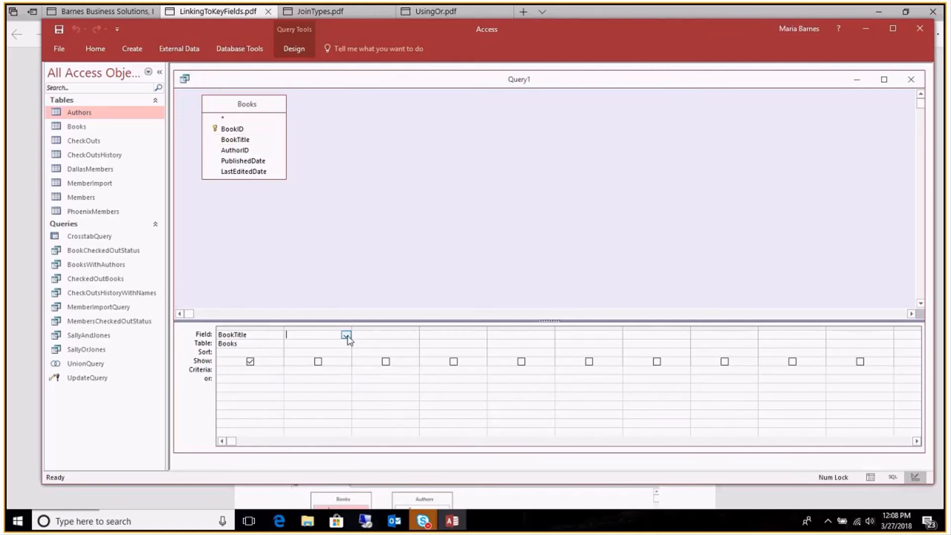
pyautogui.click(346, 335)
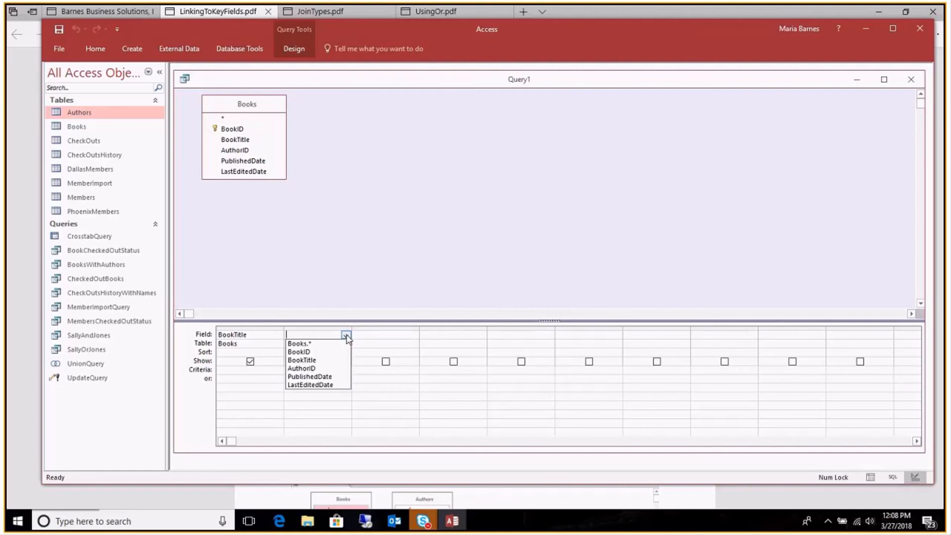
pyautogui.click(321, 377)
pyautogui.click(383, 273)
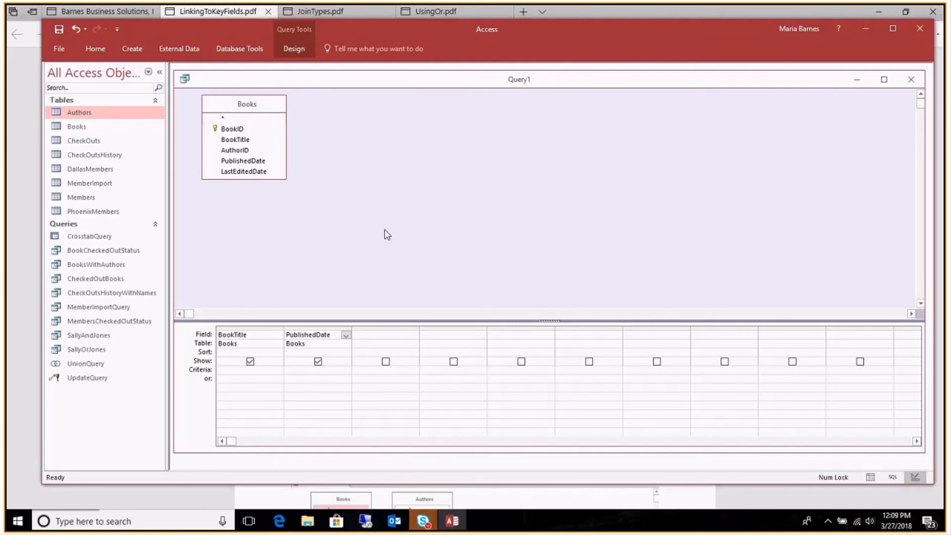
pyautogui.click(409, 334)
pyautogui.click(414, 335)
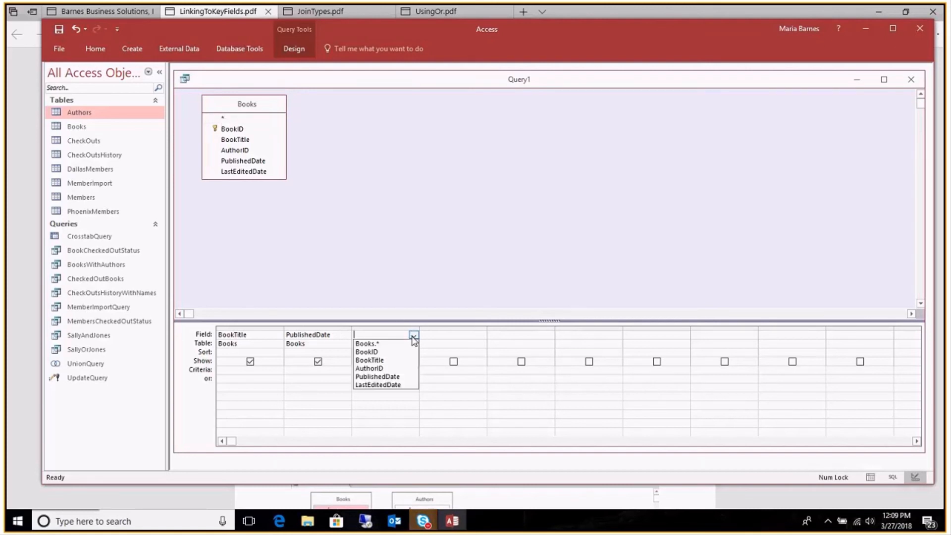
pyautogui.click(413, 336)
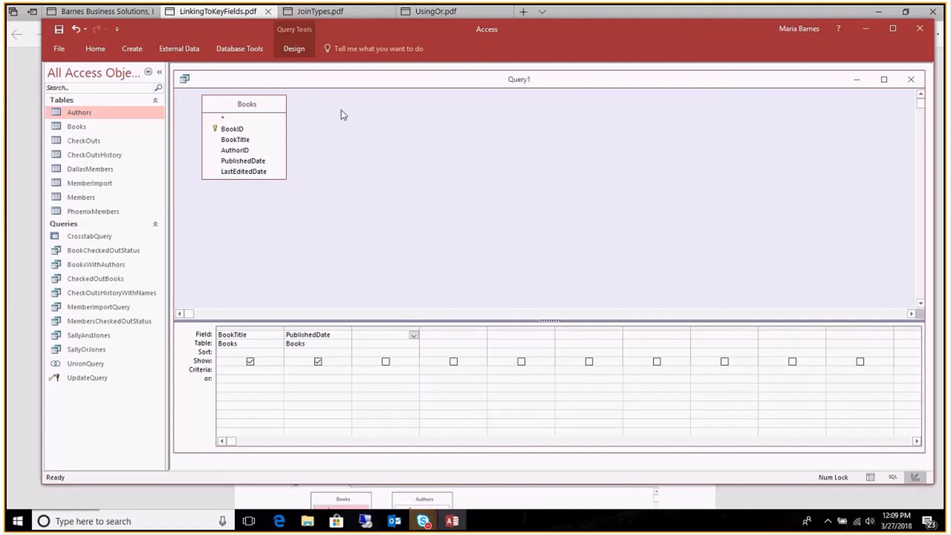
# Switch the query to SQL View to examine its generated SELECT statement
pyautogui.click(296, 48)
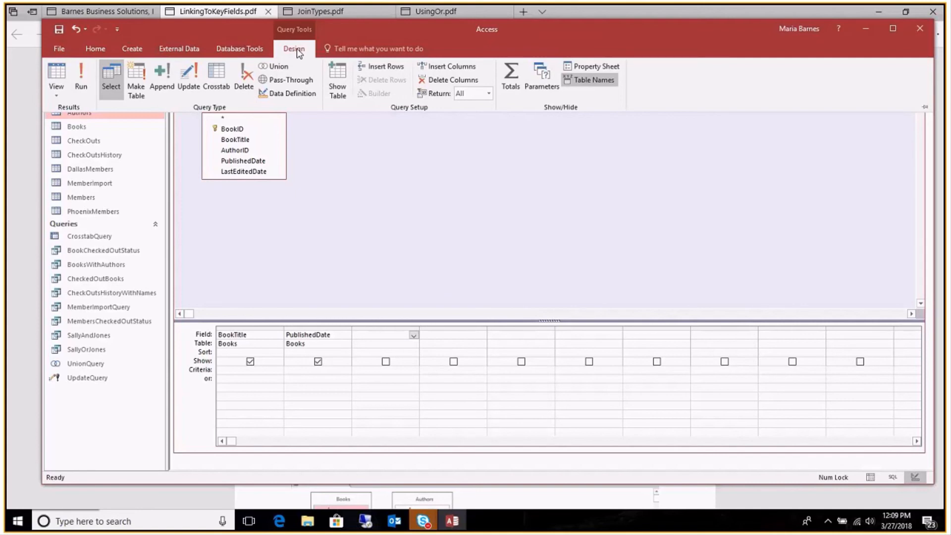
pyautogui.click(56, 95)
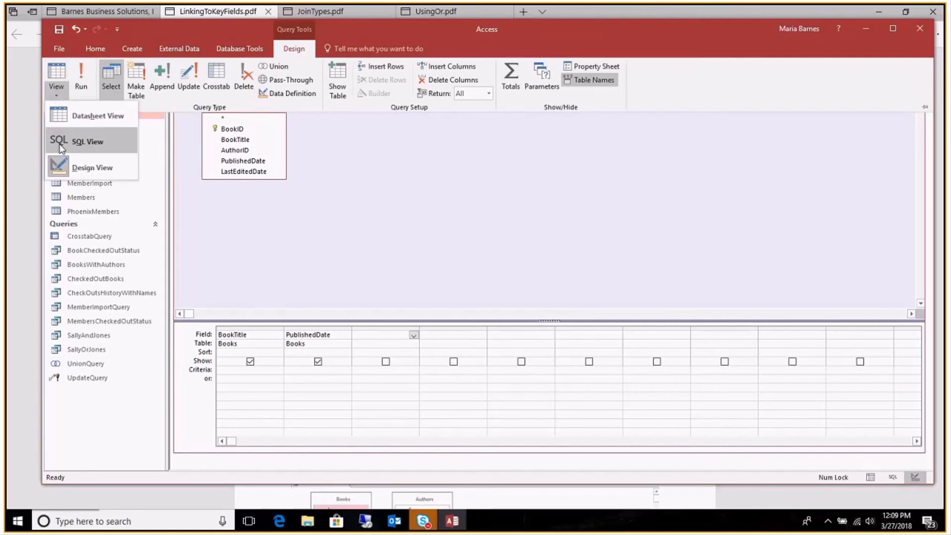
pyautogui.click(85, 142)
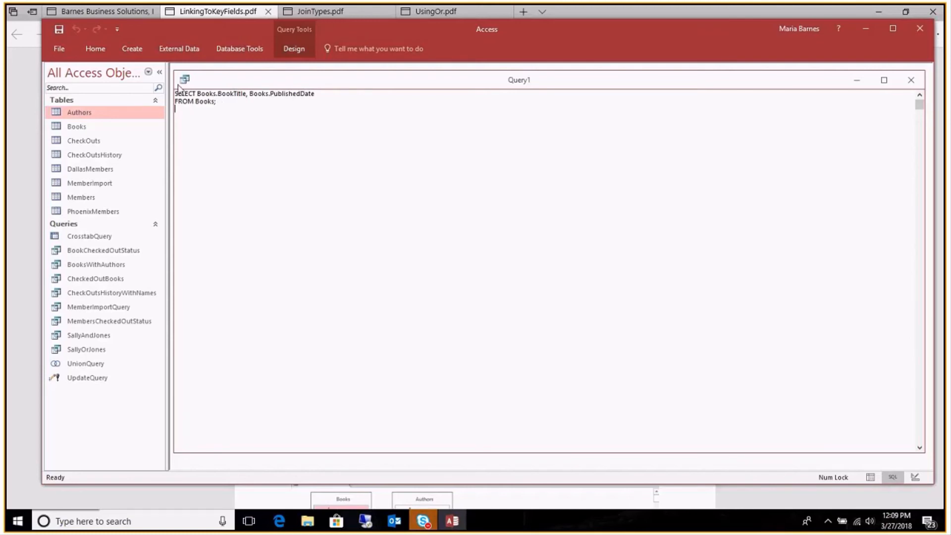
# Switch the query to Datasheet View to examine its resulting records
pyautogui.click(290, 50)
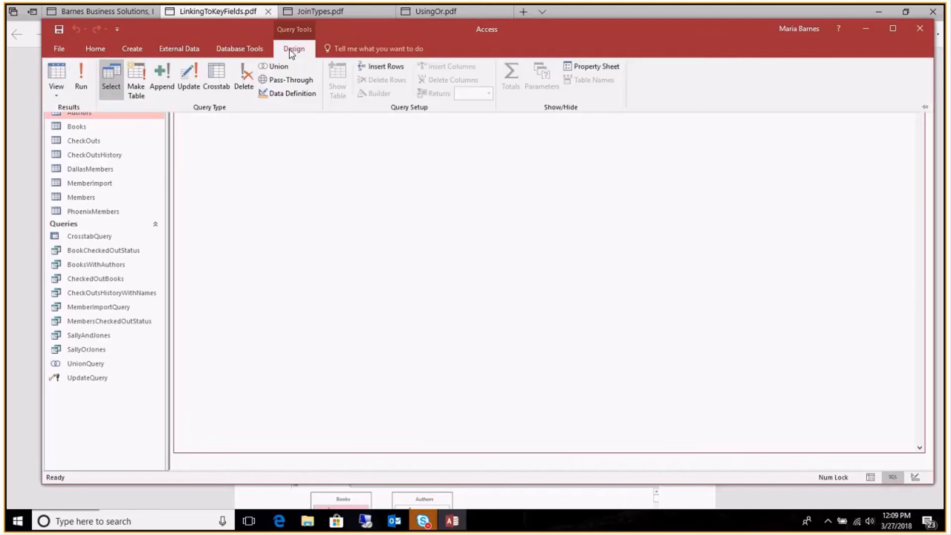
pyautogui.click(59, 97)
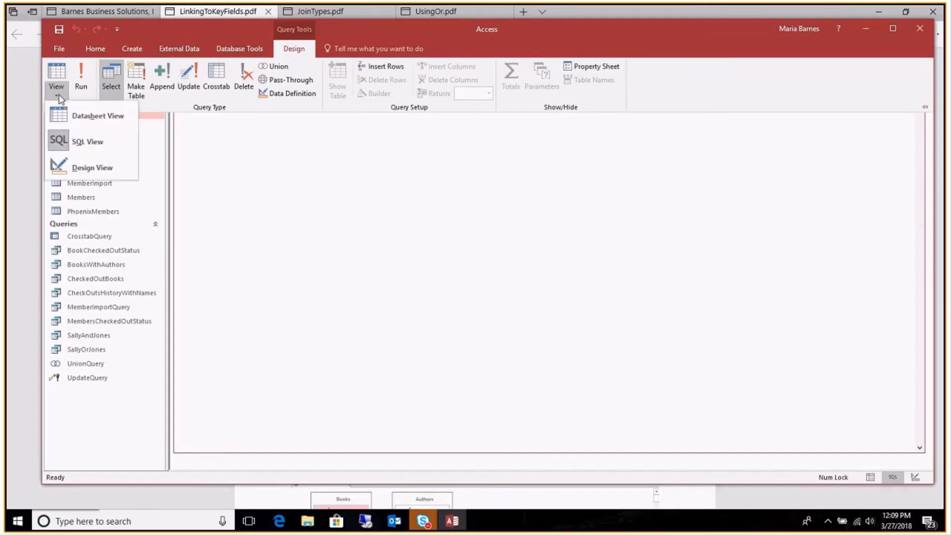
pyautogui.click(63, 117)
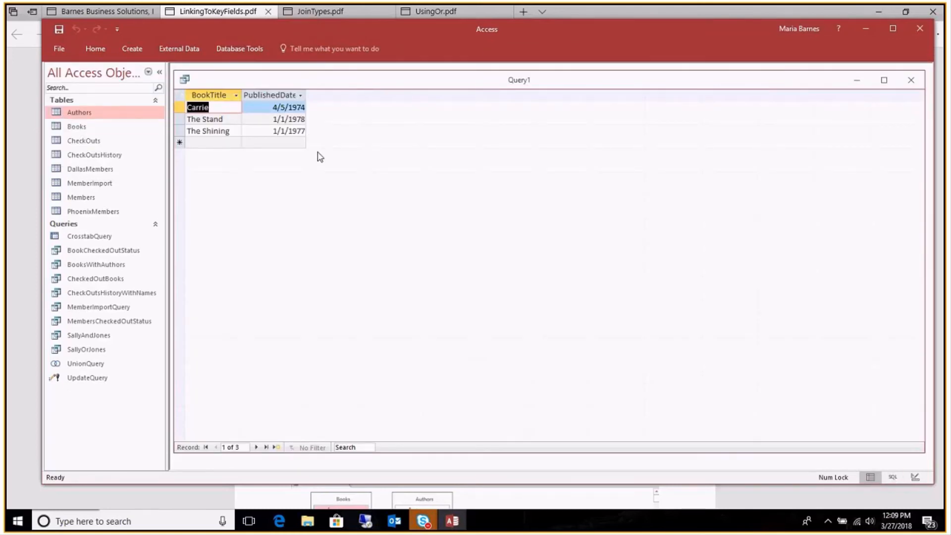
# Return the query from its results to Design View
pyautogui.rightClick(275, 83)
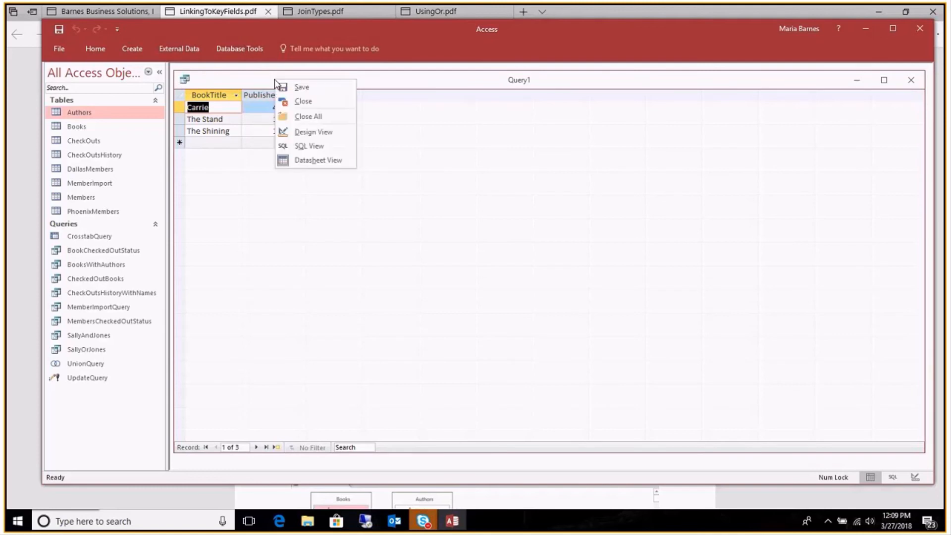
pyautogui.click(213, 81)
pyautogui.rightClick(214, 81)
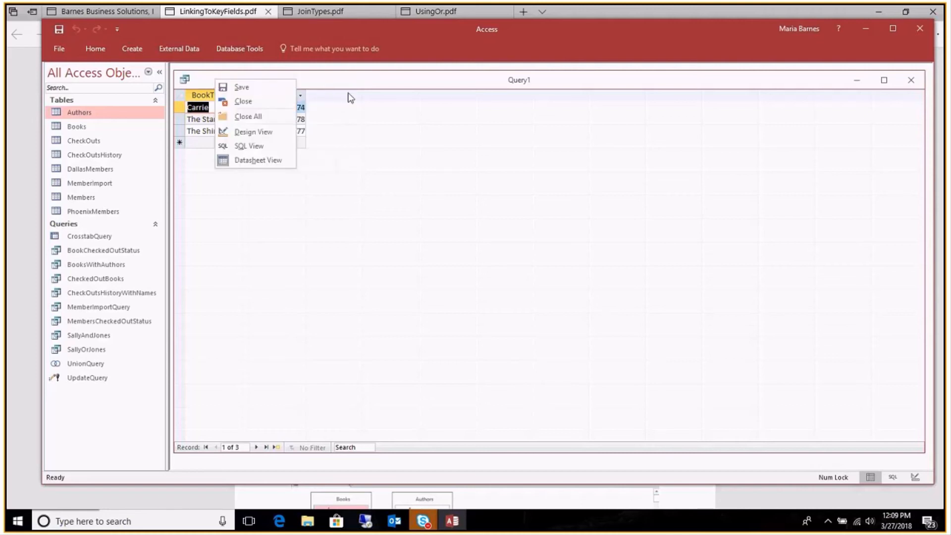
pyautogui.click(246, 132)
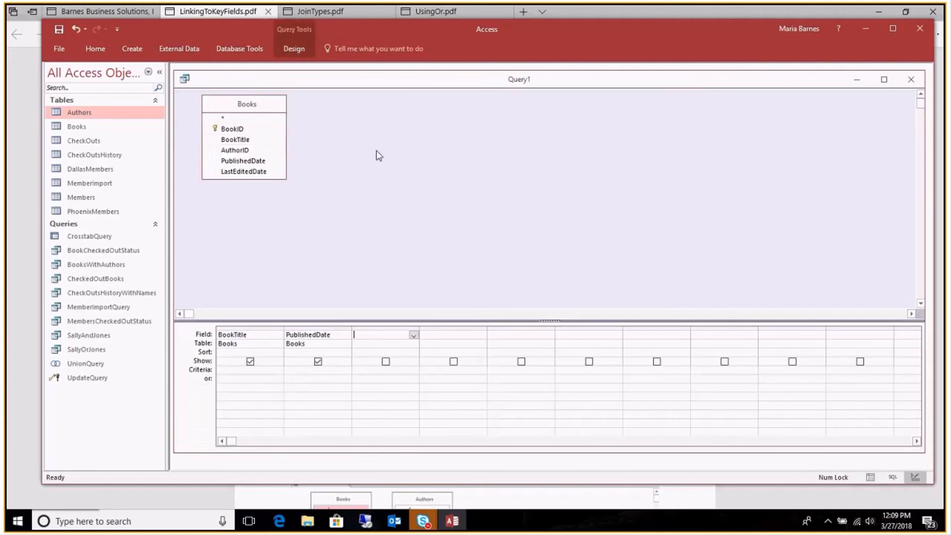
# Run the query to view its records, and return it to Design View
pyautogui.click(291, 49)
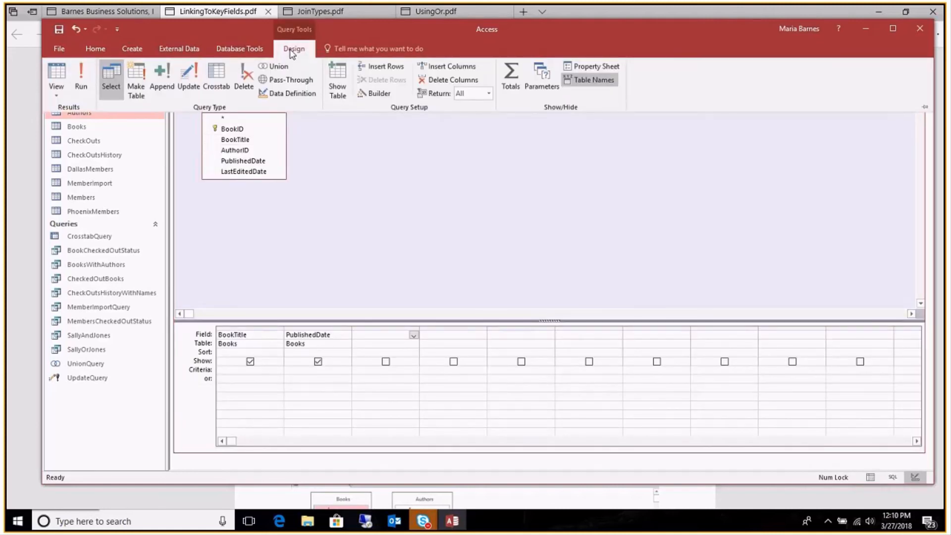
pyautogui.click(79, 77)
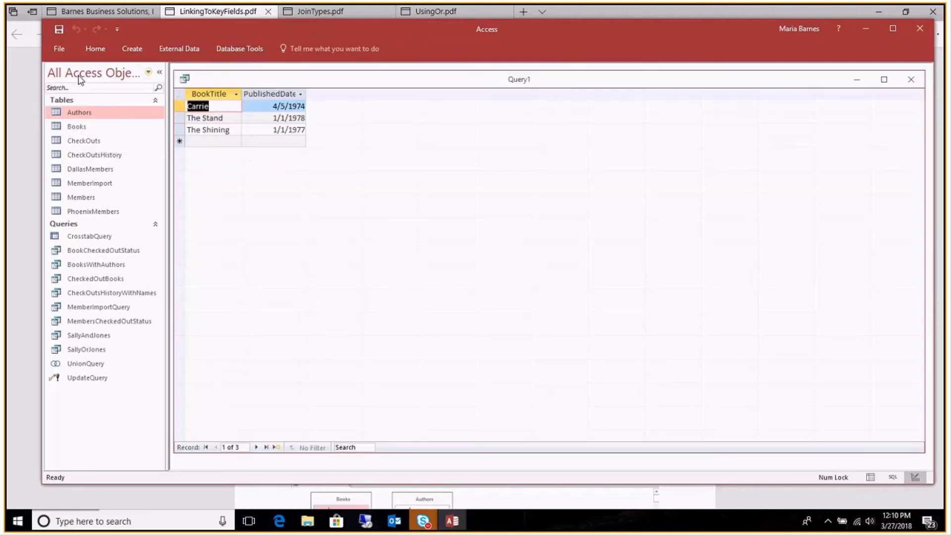
pyautogui.rightClick(256, 81)
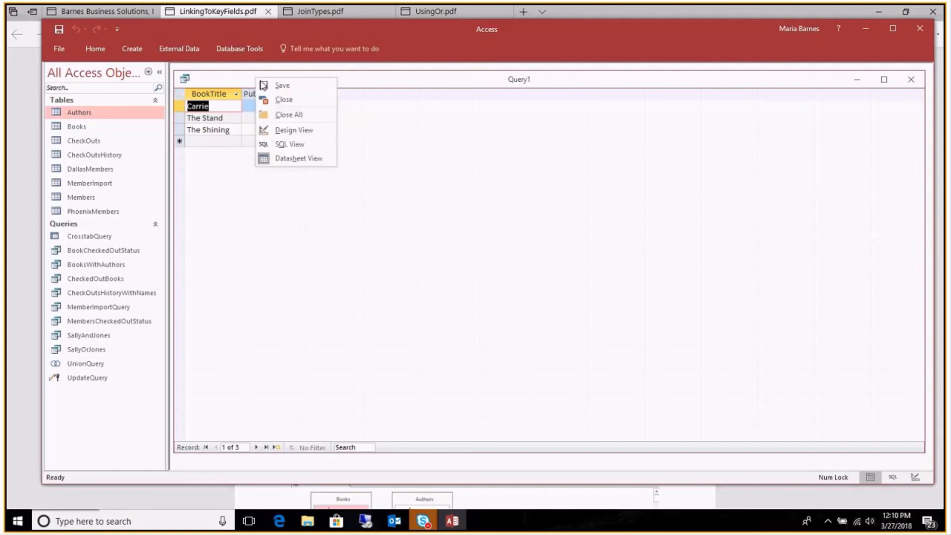
pyautogui.click(277, 133)
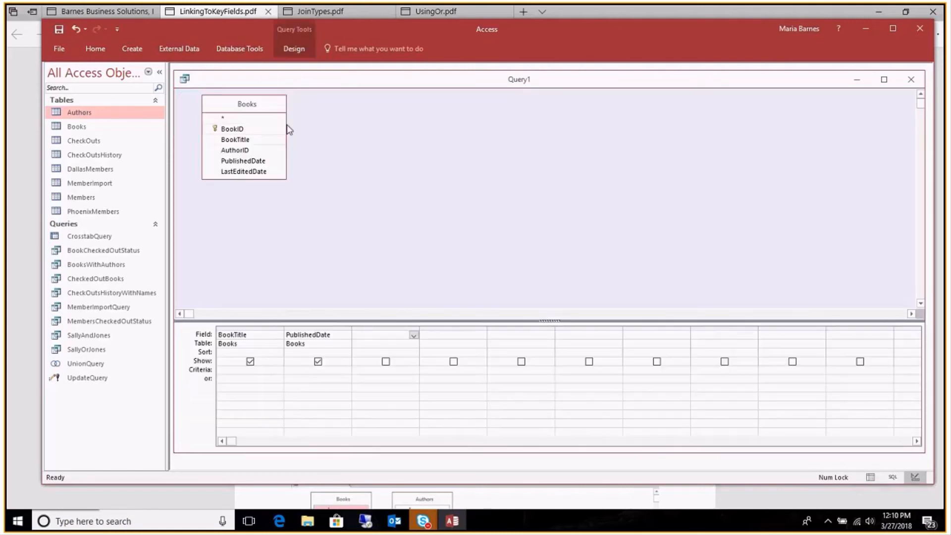
# Add the Authors table to the query design alongside Books
pyautogui.rightClick(361, 86)
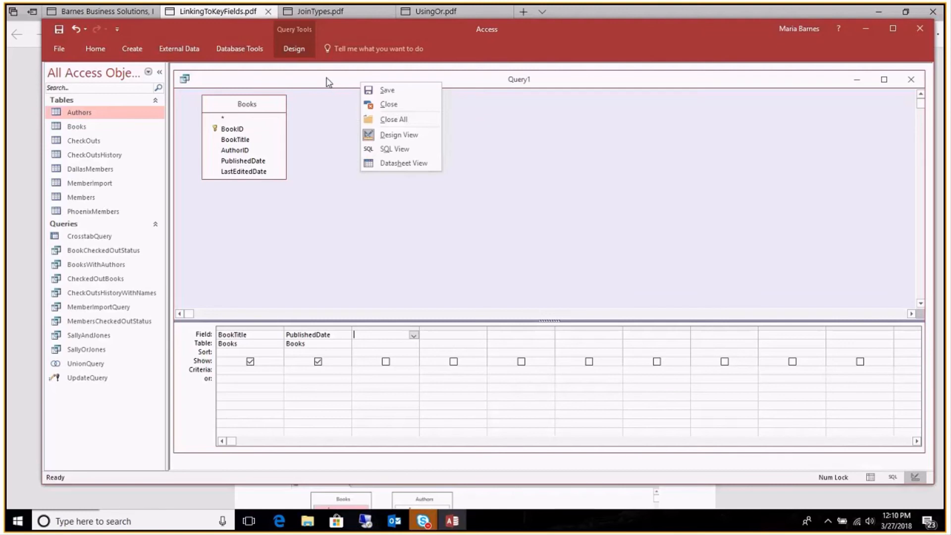
pyautogui.click(295, 48)
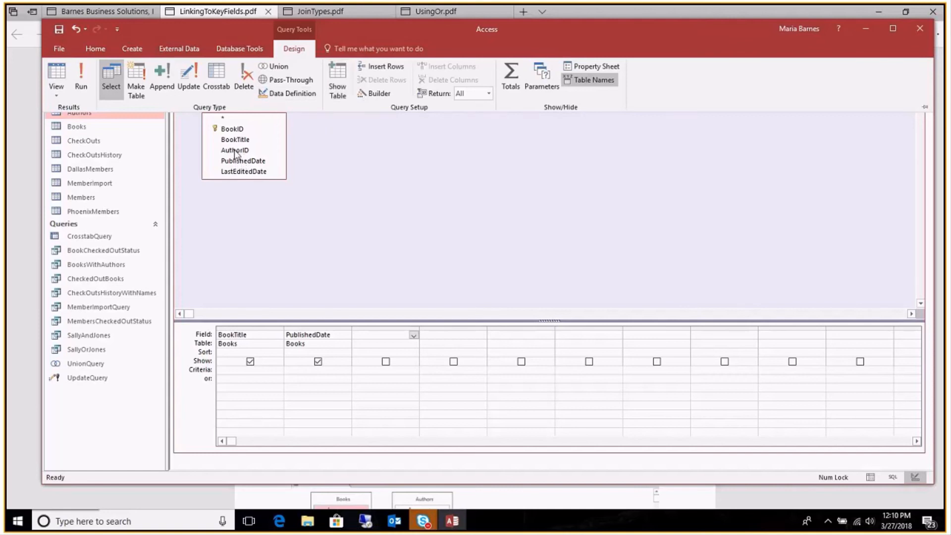
pyautogui.click(343, 75)
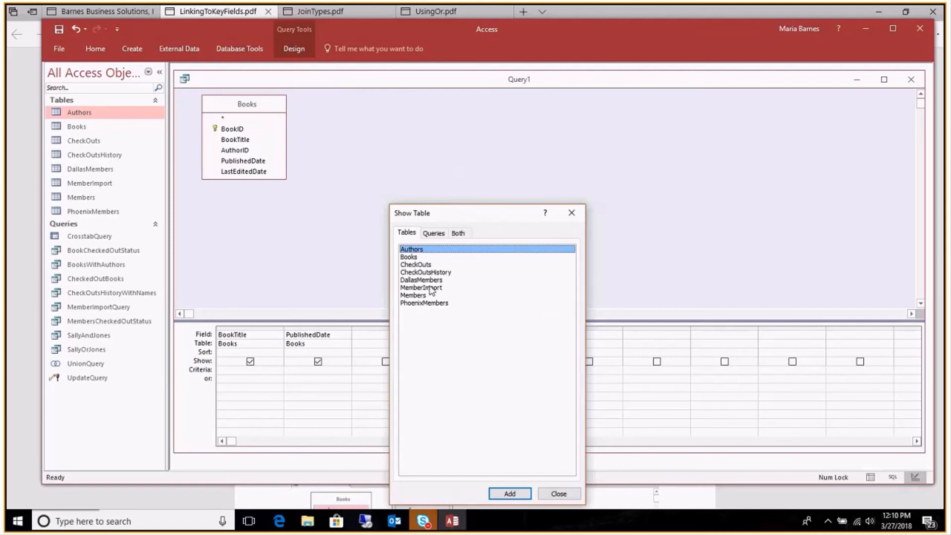
pyautogui.click(509, 493)
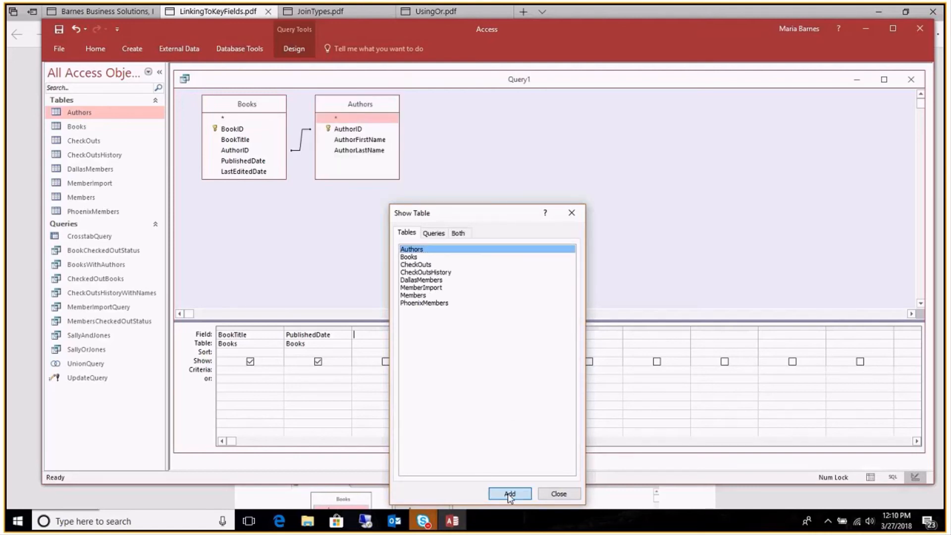
pyautogui.click(559, 494)
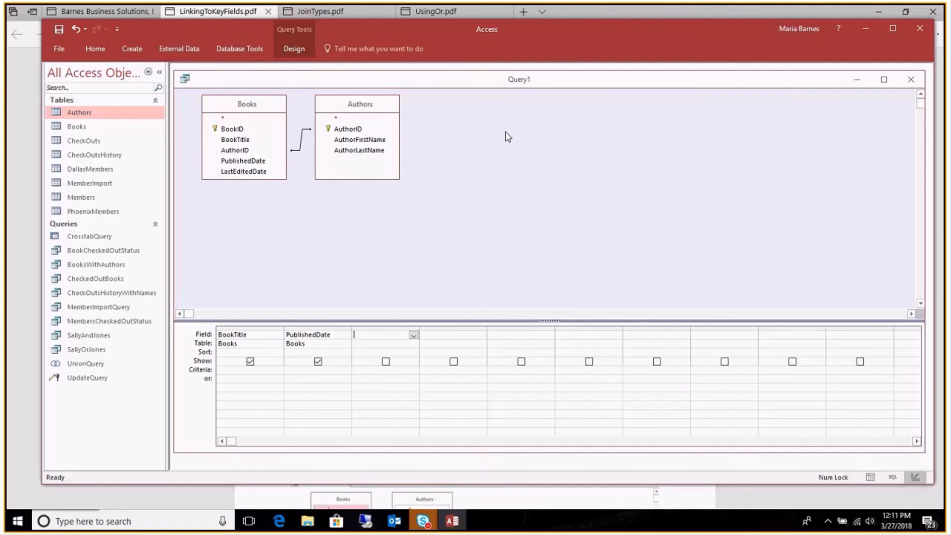
# Delete the join line between Books and Authors, and re-create it by linking AuthorID in Books to AuthorID in Authors
pyautogui.click(303, 144)
pyautogui.press('Delete')
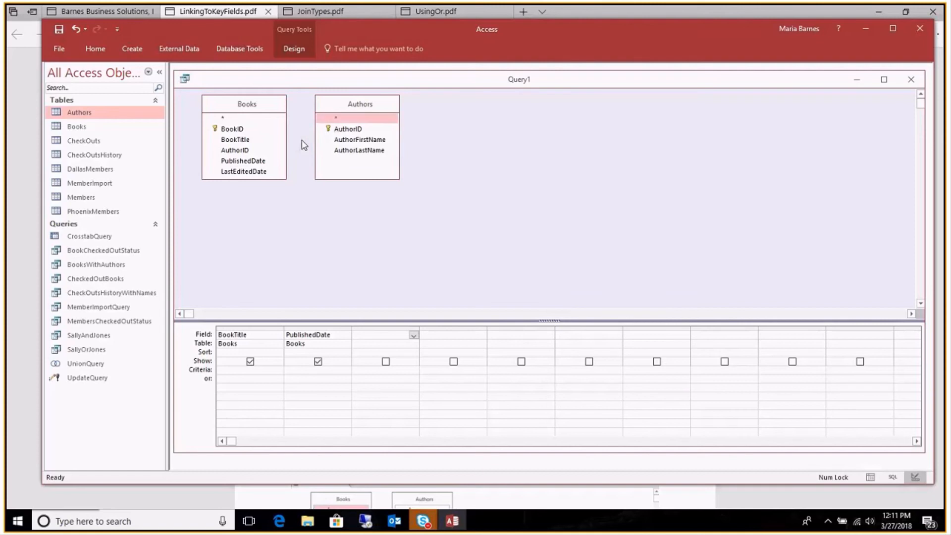
pyautogui.click(235, 152)
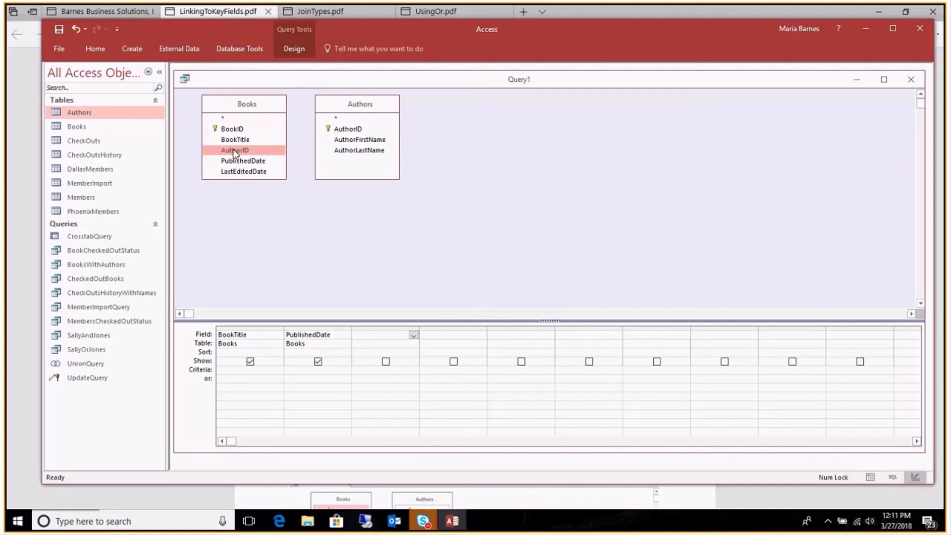
pyautogui.moveTo(234, 152); pyautogui.dragTo(349, 132)
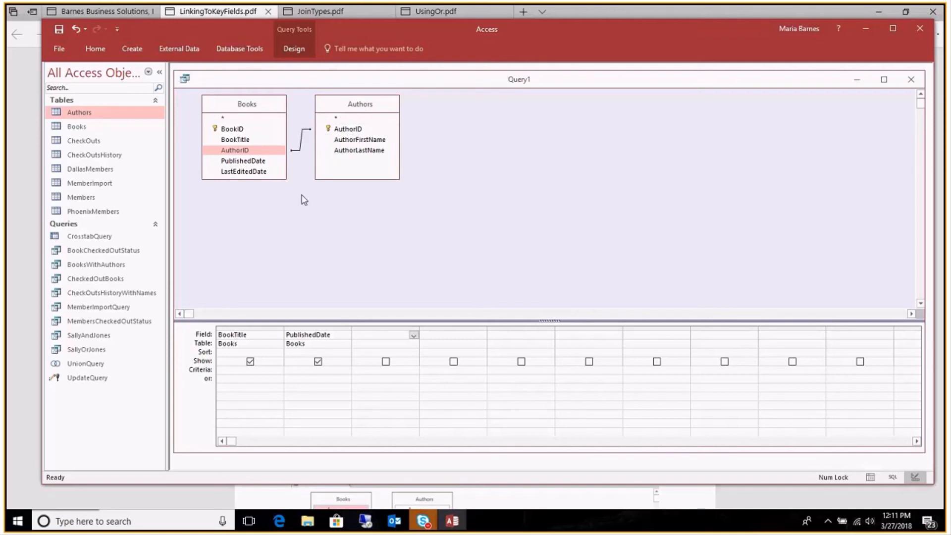
# Examine the table names, column names and three join types in the Books–Authors join properties, and cancel without changes
pyautogui.click(301, 144)
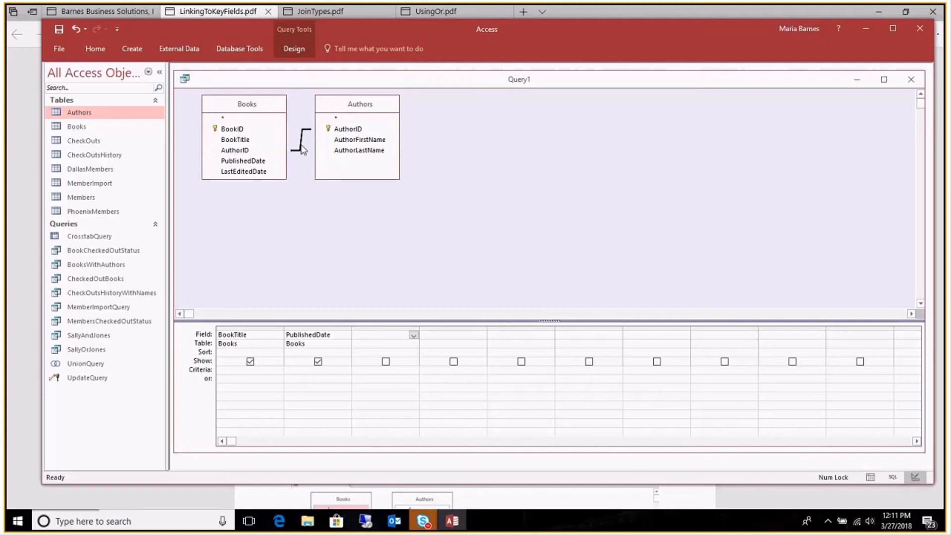
pyautogui.rightClick(301, 146)
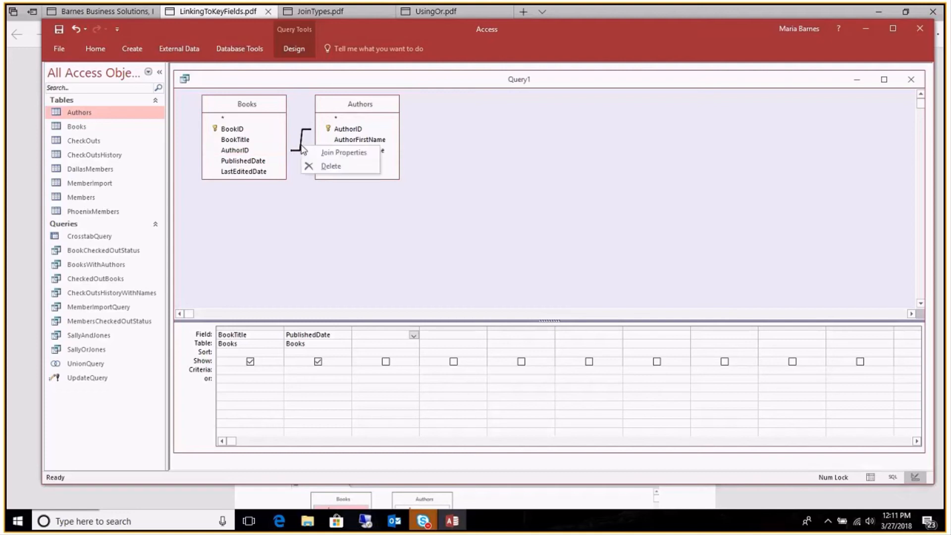
pyautogui.click(343, 154)
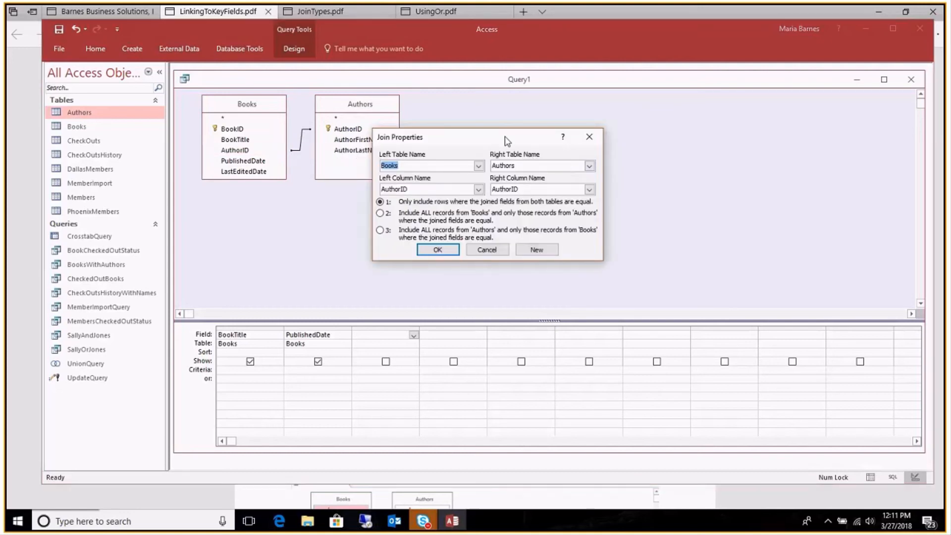
pyautogui.moveTo(506, 140); pyautogui.dragTo(564, 120)
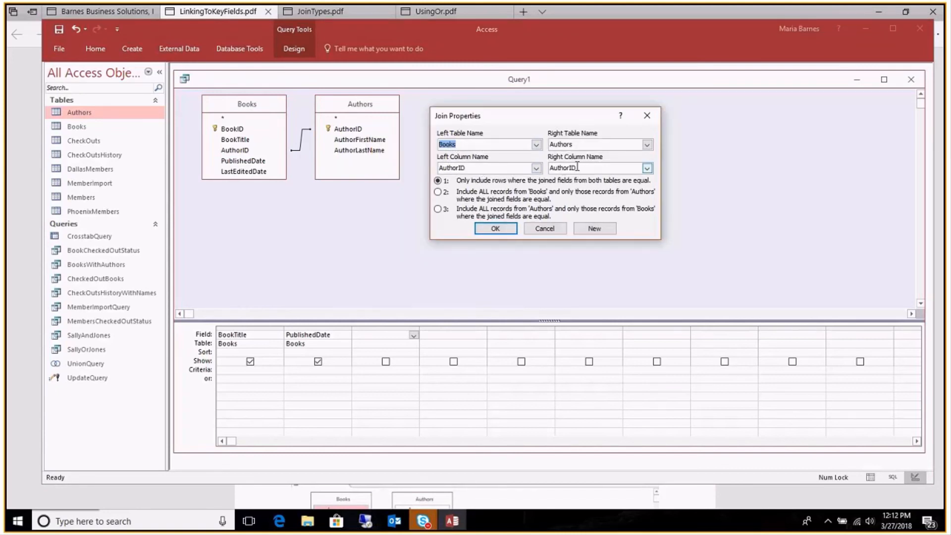
pyautogui.click(535, 168)
pyautogui.click(647, 168)
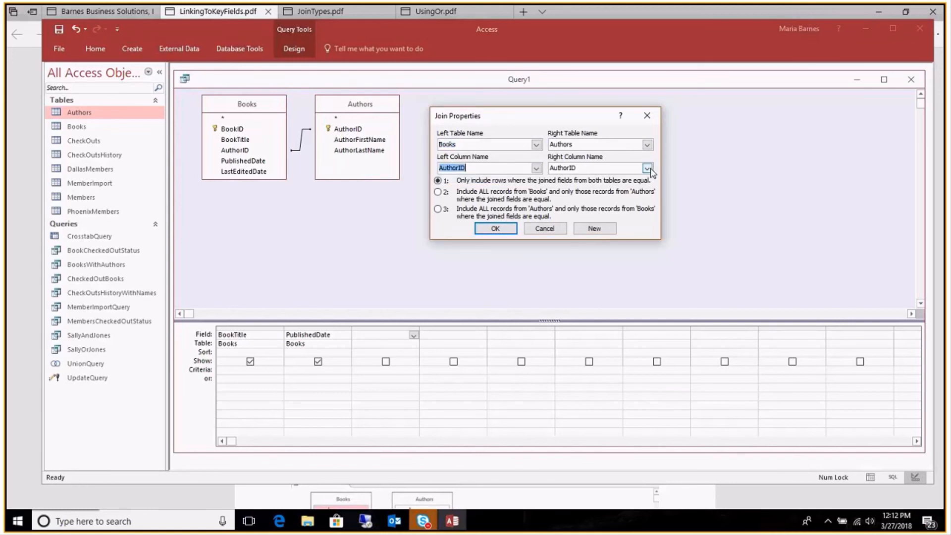
pyautogui.click(647, 168)
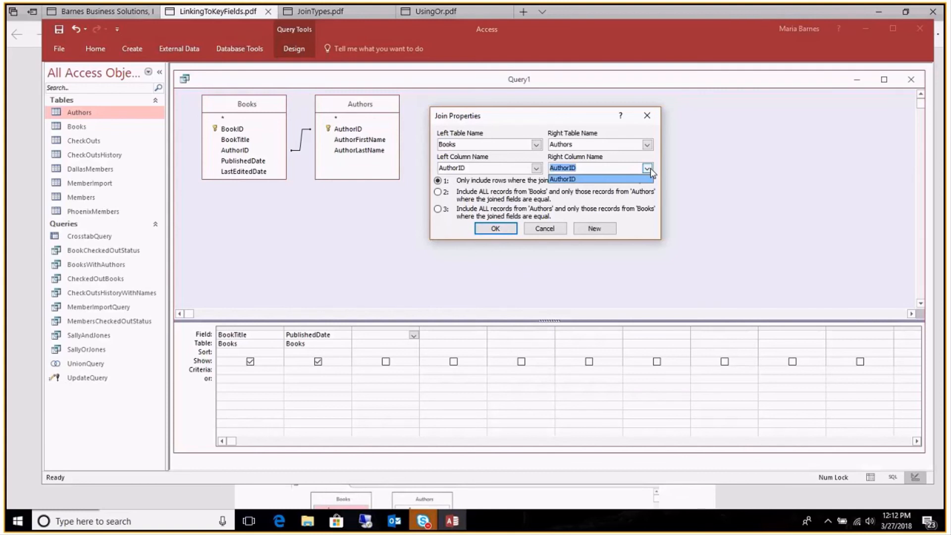
pyautogui.click(566, 120)
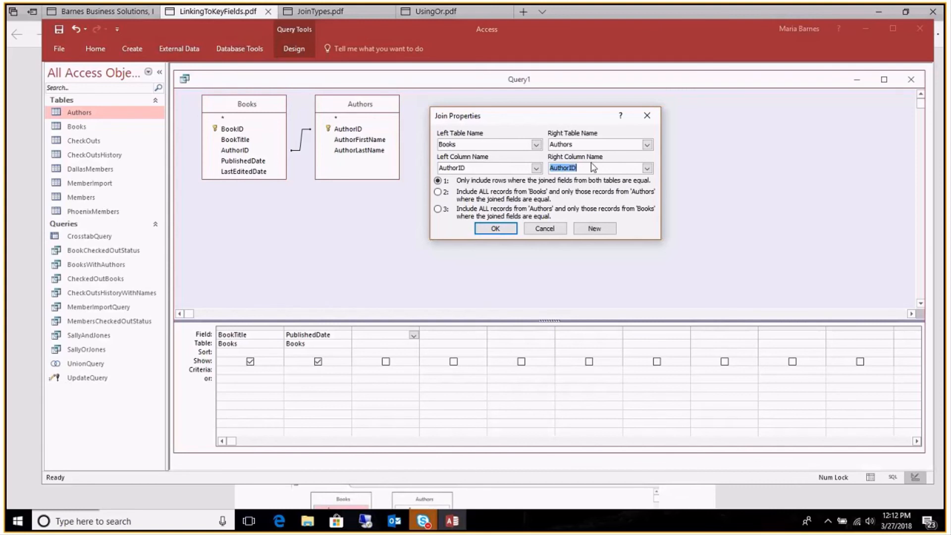
pyautogui.click(535, 144)
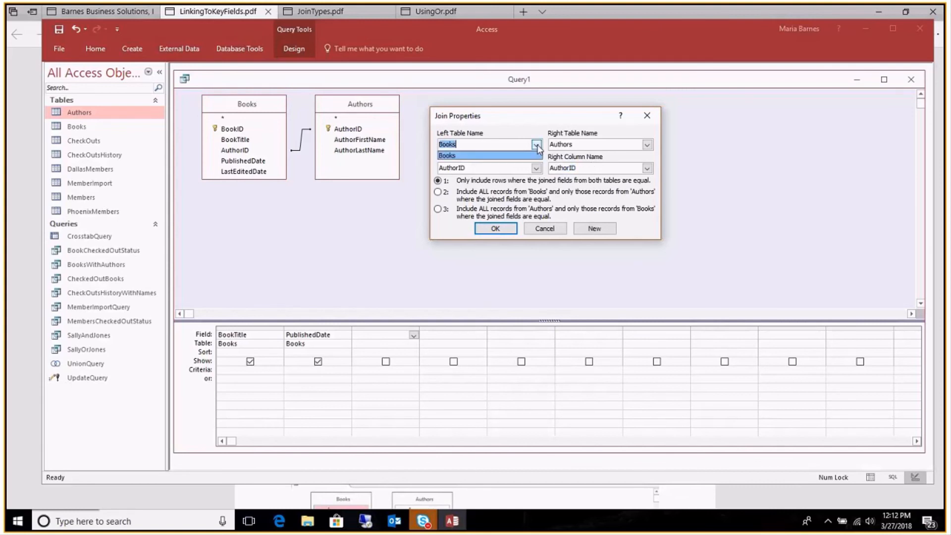
pyautogui.click(536, 144)
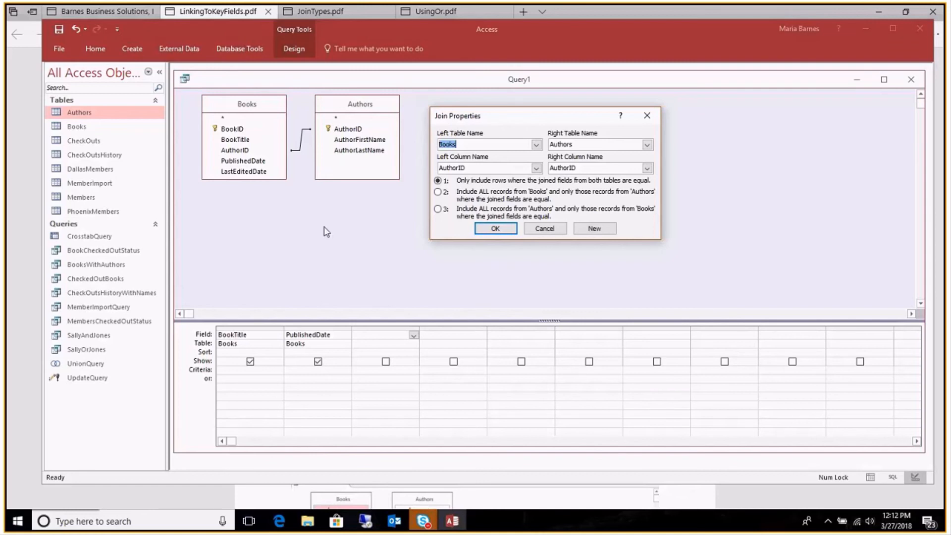
pyautogui.click(79, 127)
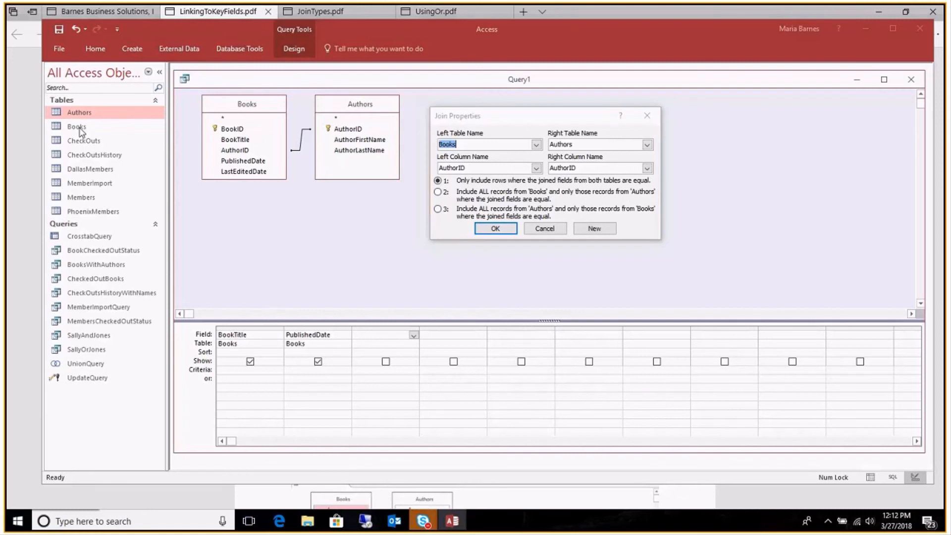
pyautogui.click(546, 229)
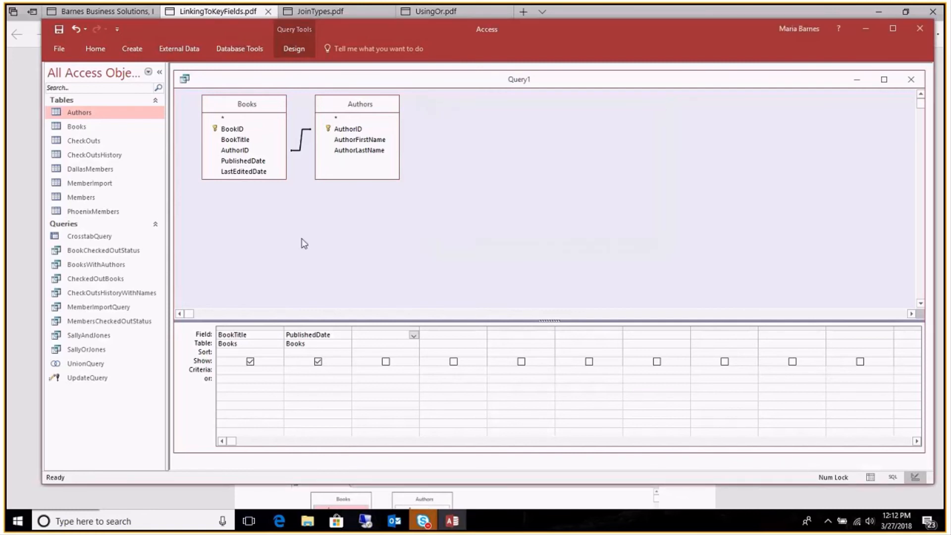
# Open the Authors and Books tables as datasheets and arrange their windows to compare their AuthorID values
pyautogui.doubleClick(81, 115)
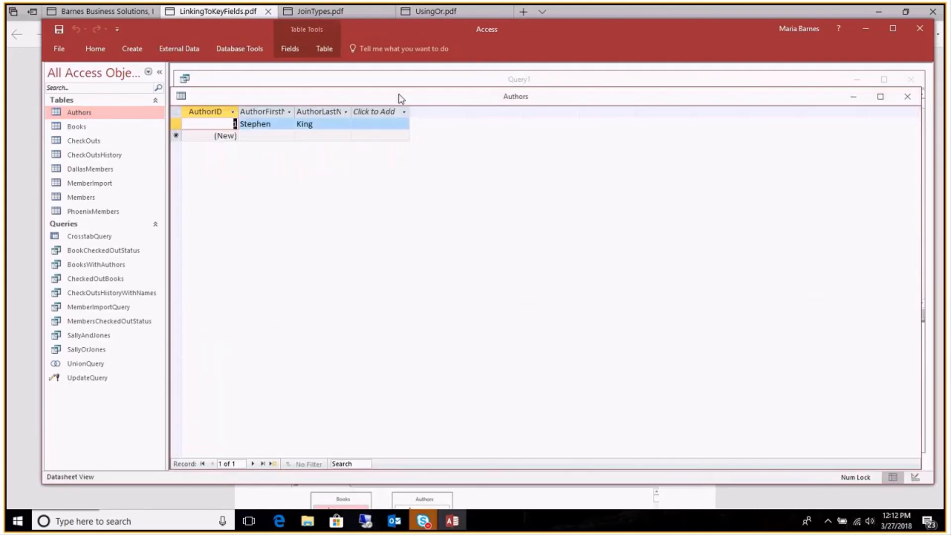
pyautogui.moveTo(334, 97); pyautogui.dragTo(567, 118)
pyautogui.moveTo(385, 193); pyautogui.dragTo(509, 193)
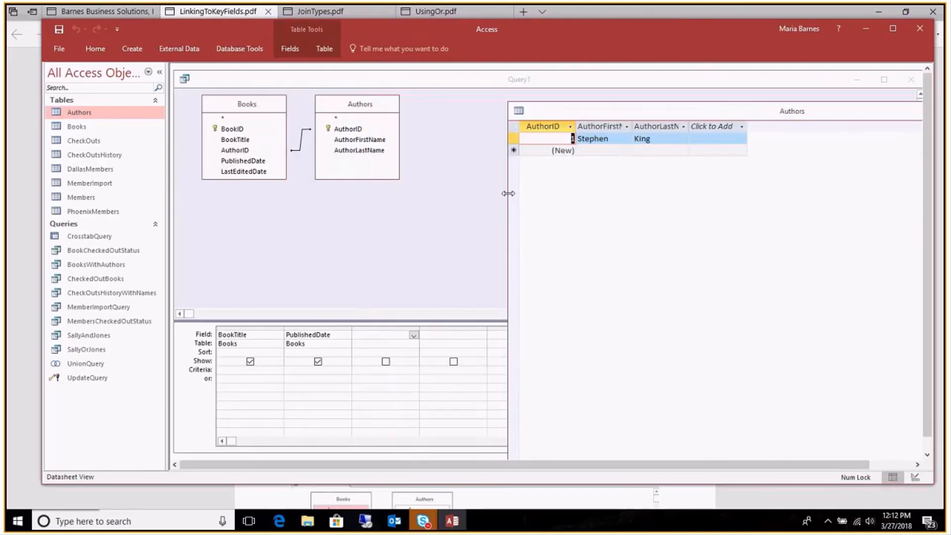
pyautogui.doubleClick(76, 127)
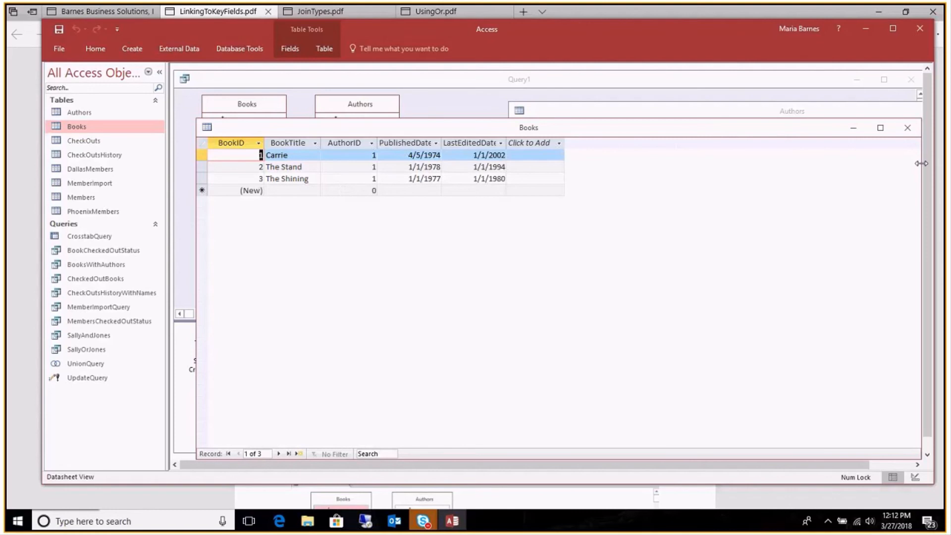
pyautogui.moveTo(921, 167); pyautogui.dragTo(729, 209)
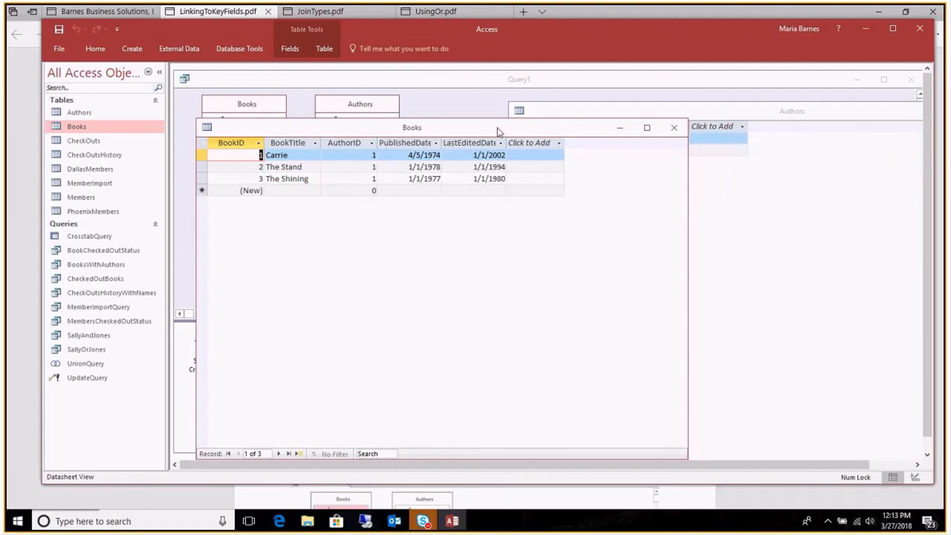
pyautogui.moveTo(497, 130); pyautogui.dragTo(661, 154)
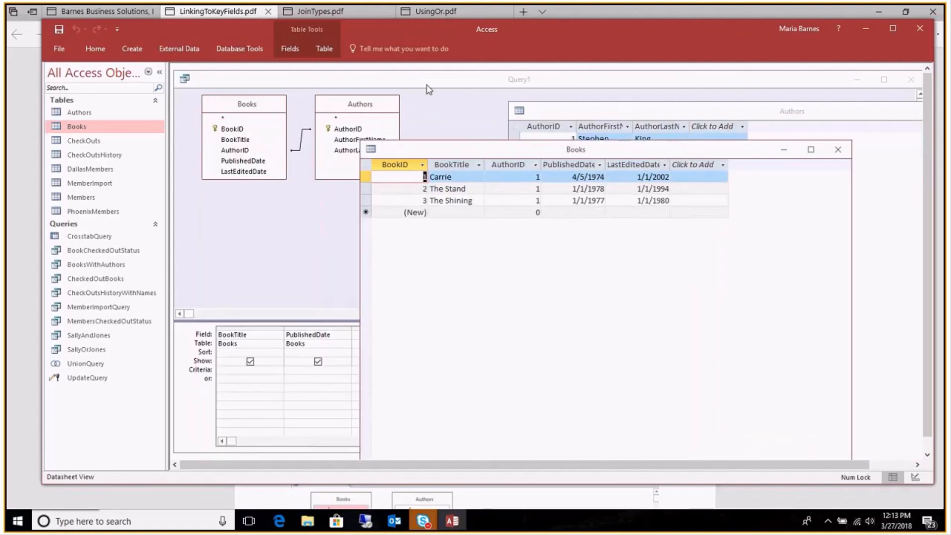
# Switch to JoinTypes.pdf in the Edge browser, restore the window to a smaller size, and read through to the LEFT JOIN section
pyautogui.click(320, 11)
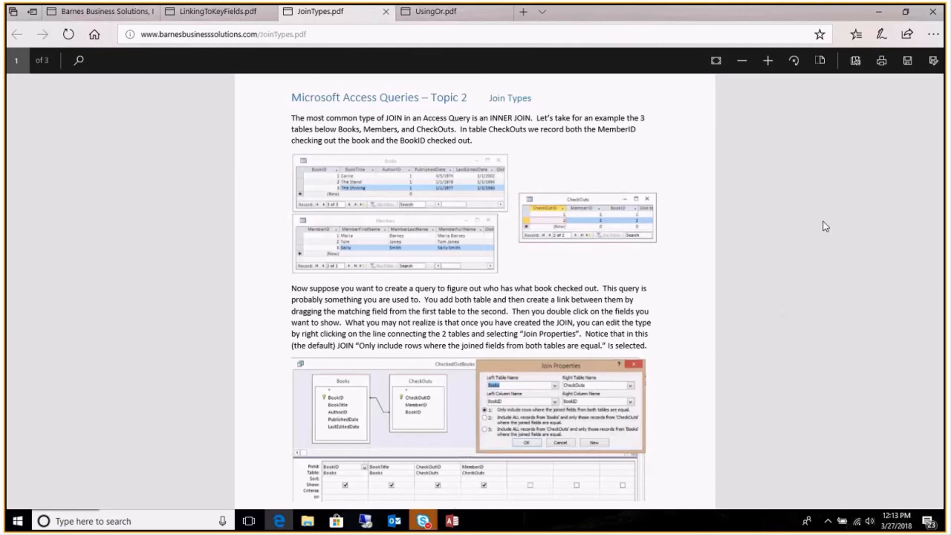
pyautogui.click(905, 12)
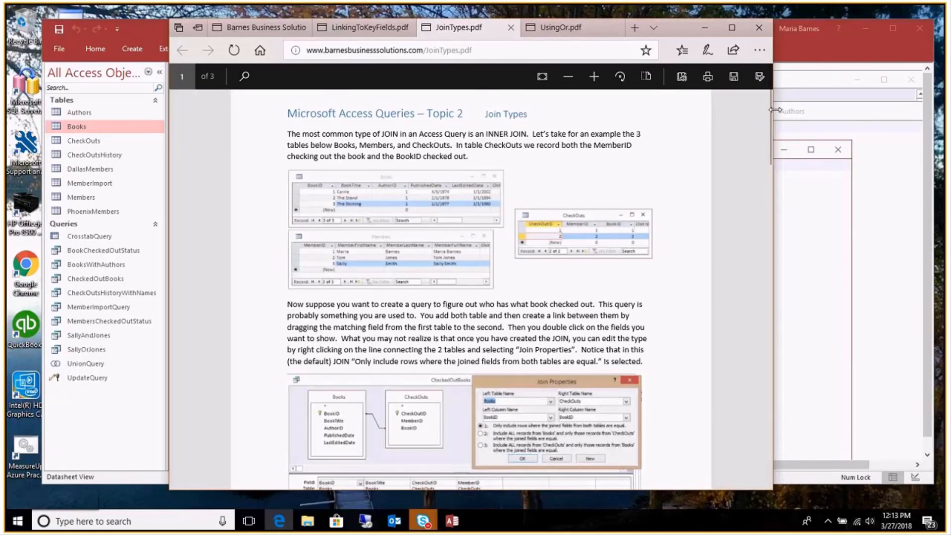
pyautogui.moveTo(769, 156); pyautogui.dragTo(783, 268)
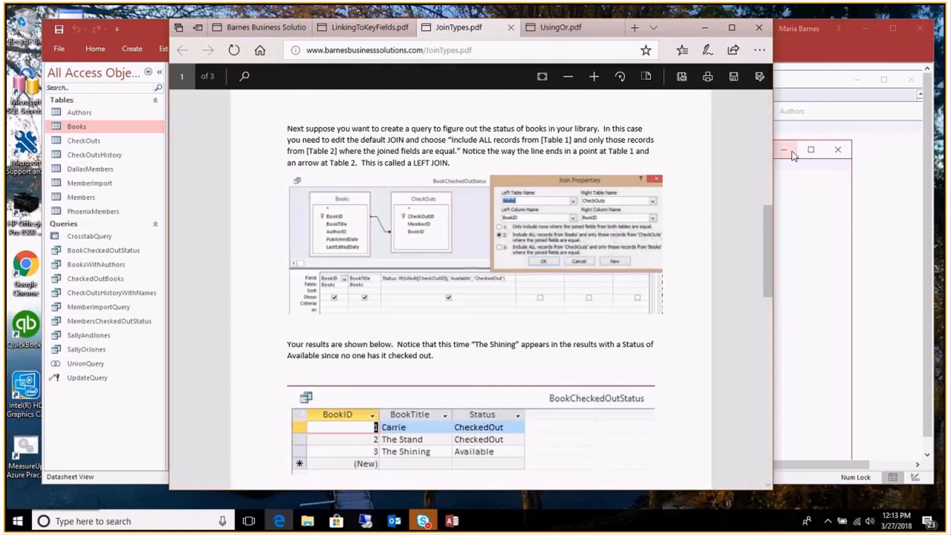
# Switch back to Access, close the Authors and Books datasheets, and select the Authors field list in the query design
pyautogui.click(817, 115)
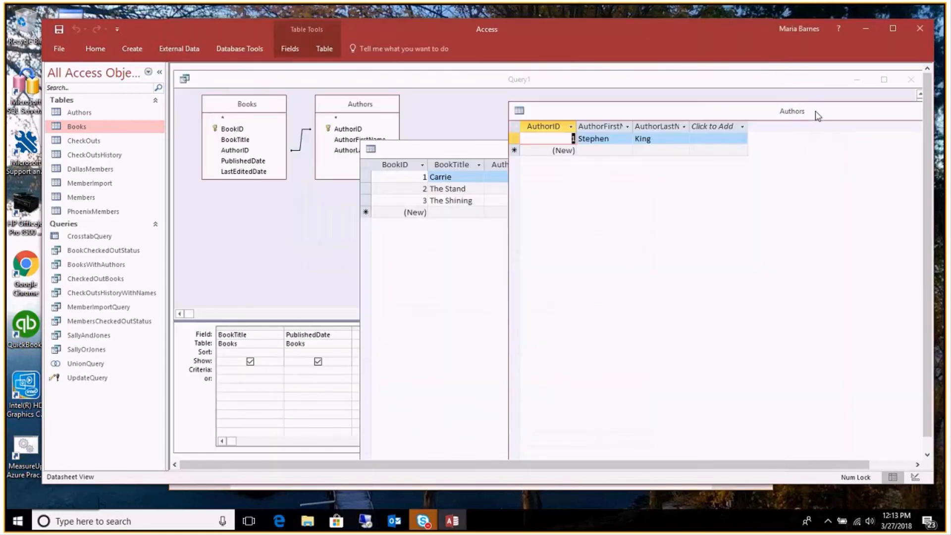
pyautogui.moveTo(817, 115); pyautogui.dragTo(526, 147)
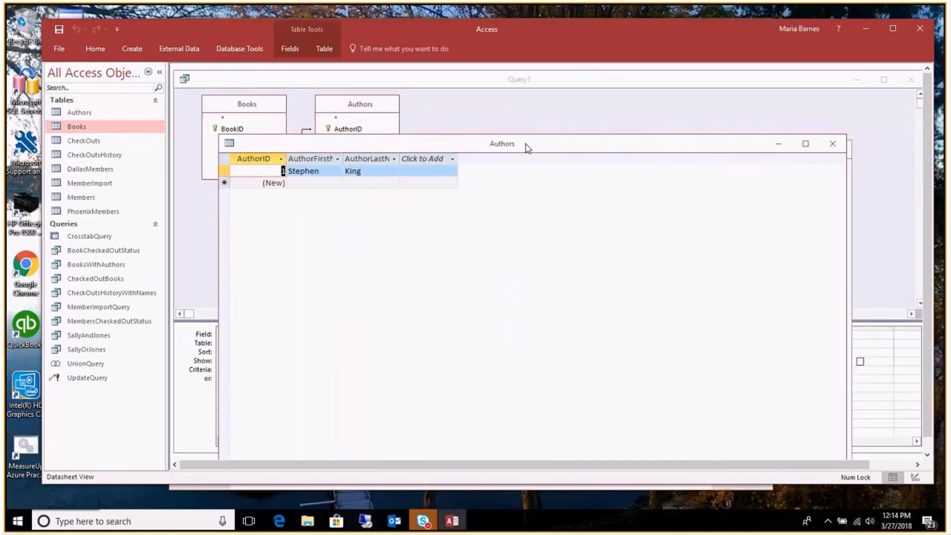
pyautogui.click(834, 146)
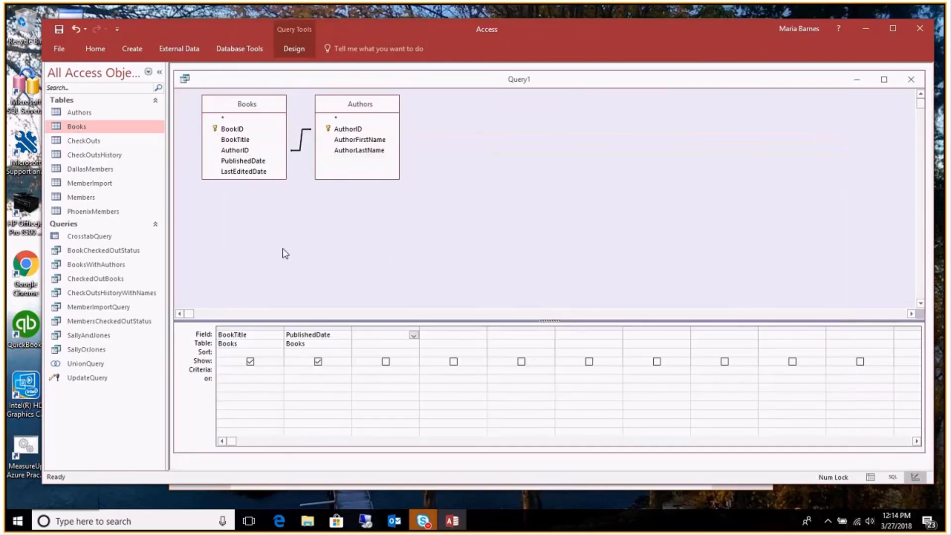
pyautogui.click(351, 102)
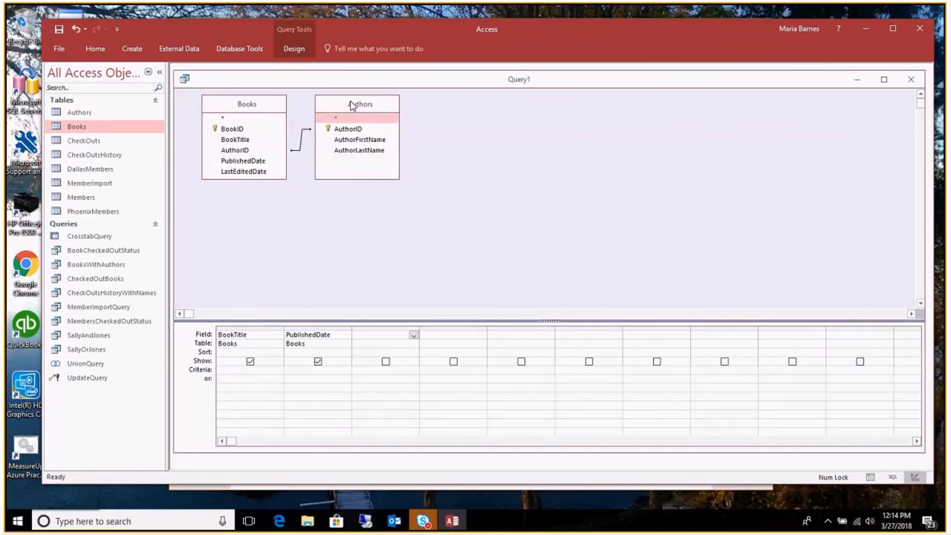
# Remove the Authors and Books tables from the query design
pyautogui.press('Delete')
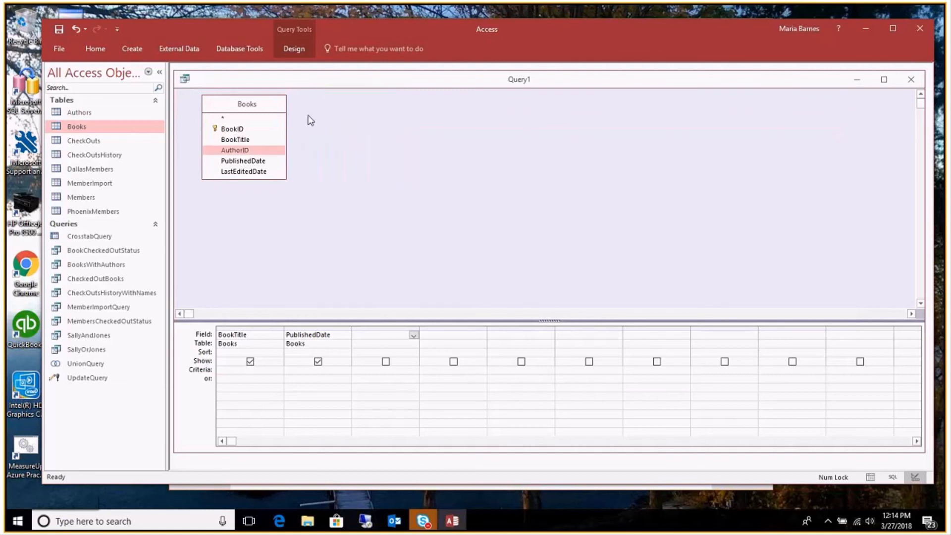
pyautogui.click(255, 115)
pyautogui.press('Delete')
# Add the Books and CheckOuts tables to the empty query design and close the table selection dialog
pyautogui.rightClick(255, 114)
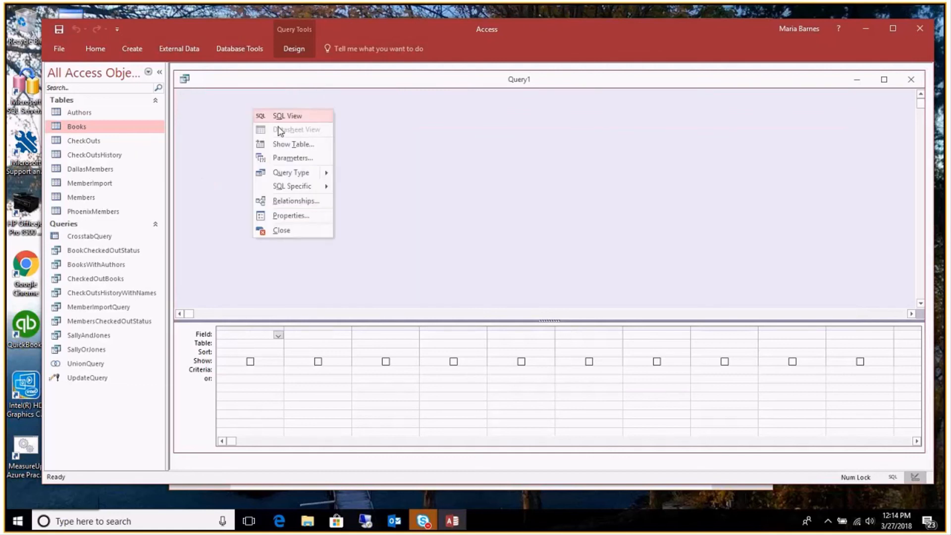
pyautogui.click(292, 144)
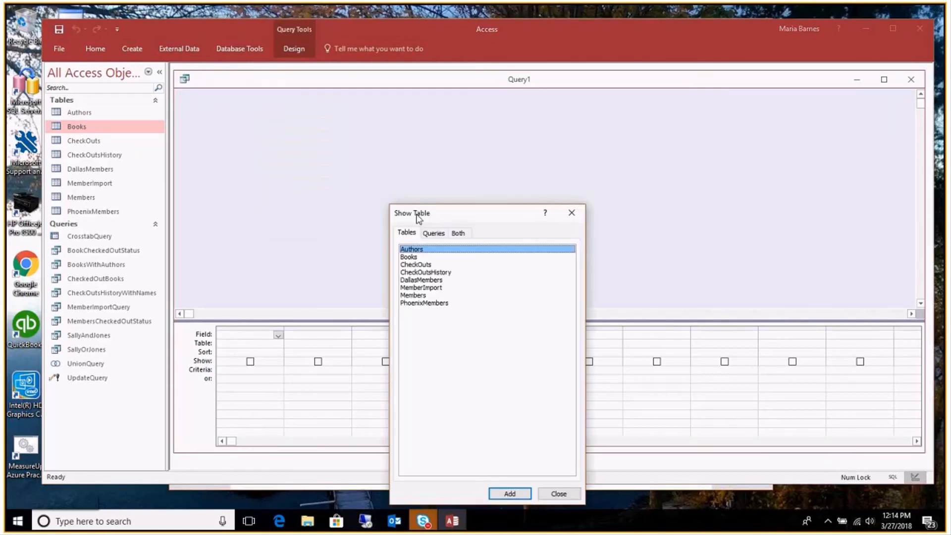
pyautogui.click(418, 258)
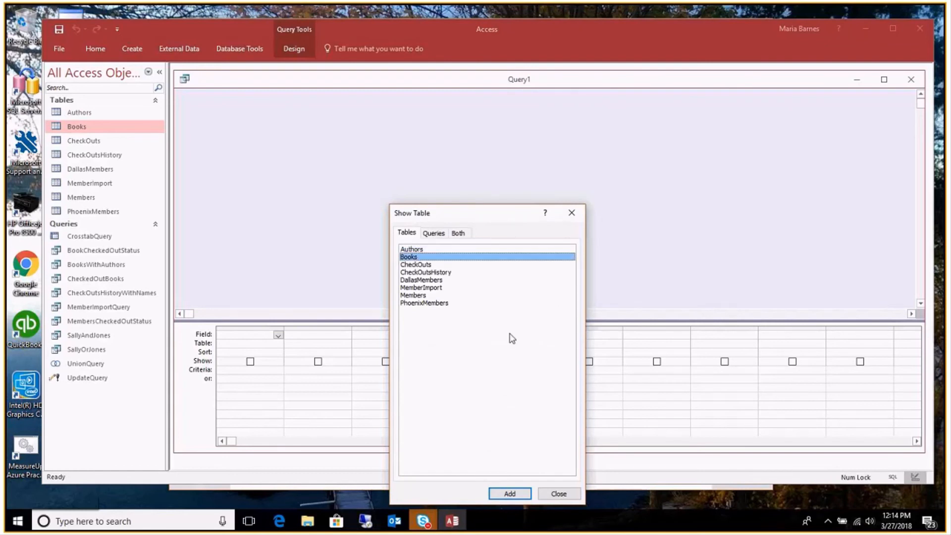
pyautogui.click(510, 494)
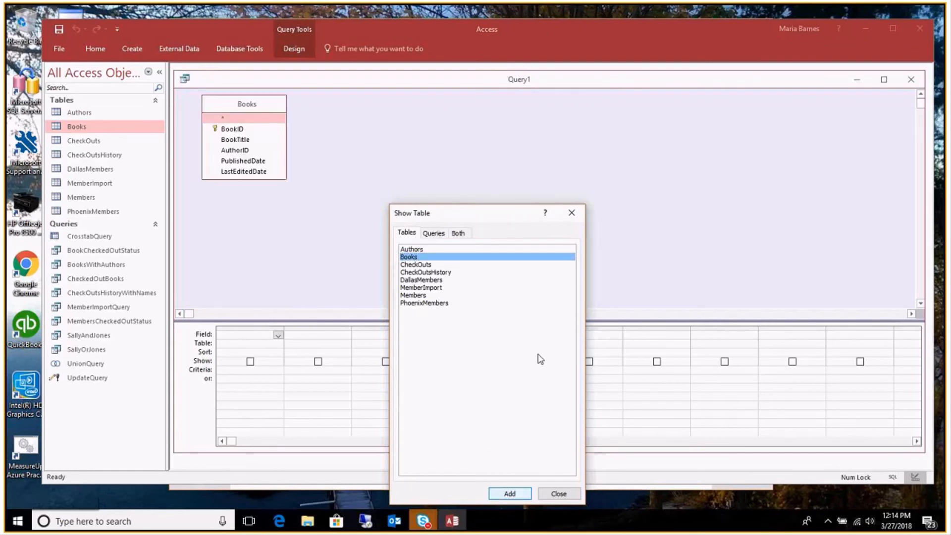
pyautogui.click(419, 265)
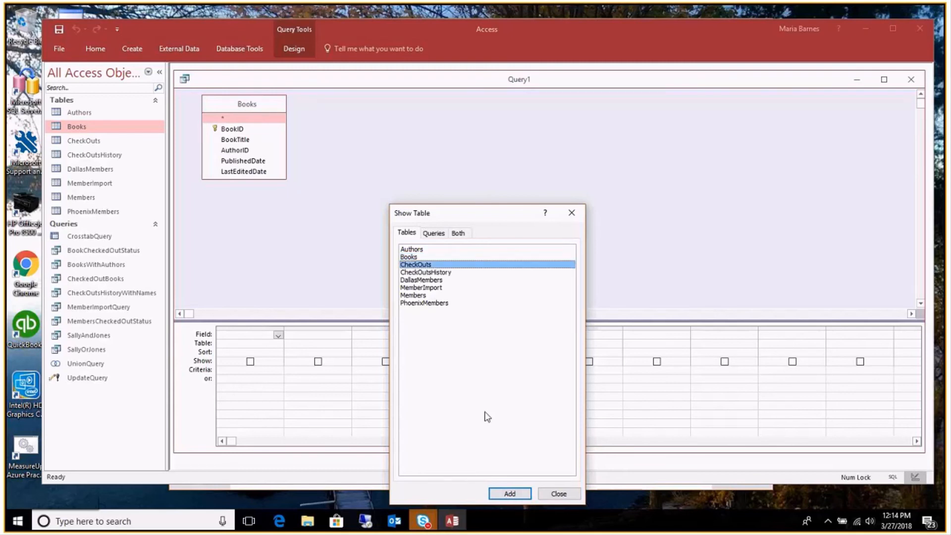
pyautogui.click(509, 494)
pyautogui.click(559, 493)
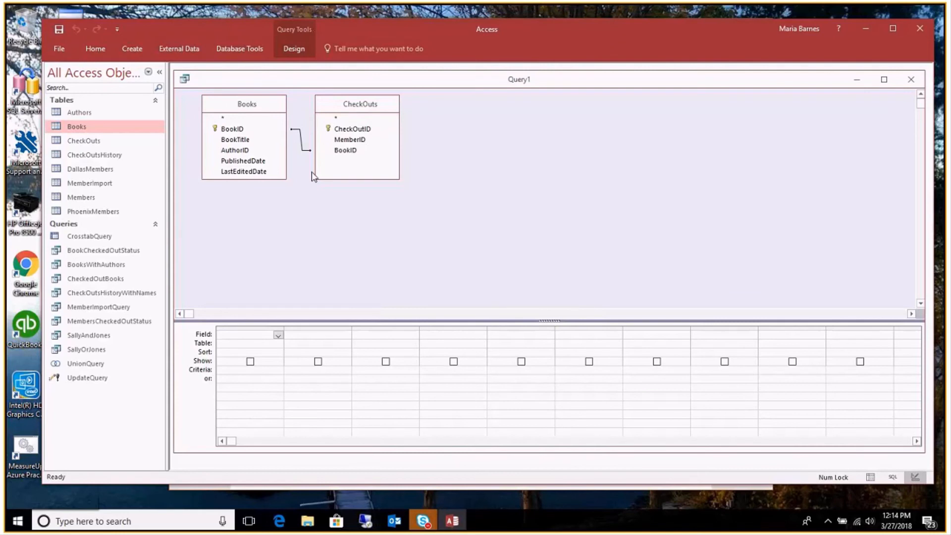
# Add all fields of Books and all fields of CheckOuts to the query grid and run the query
pyautogui.doubleClick(223, 118)
pyautogui.doubleClick(328, 118)
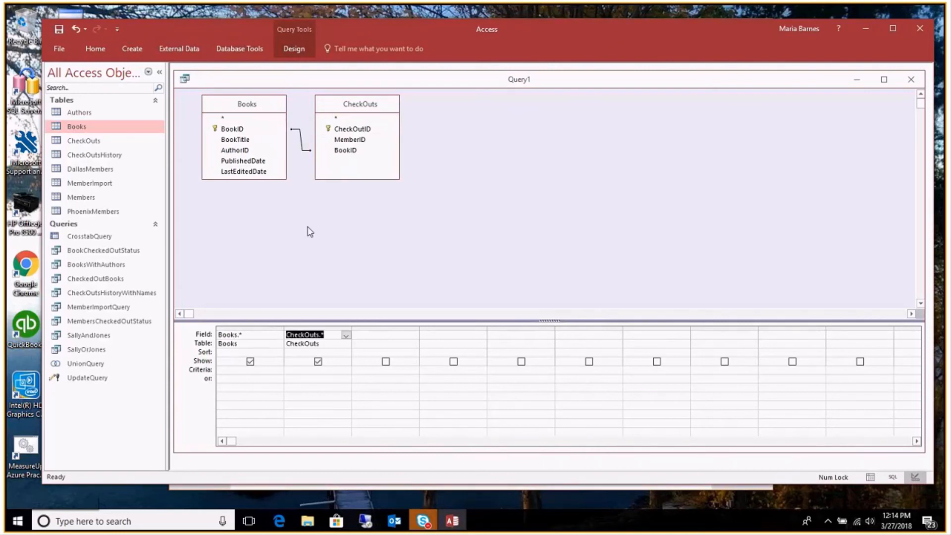
pyautogui.click(297, 47)
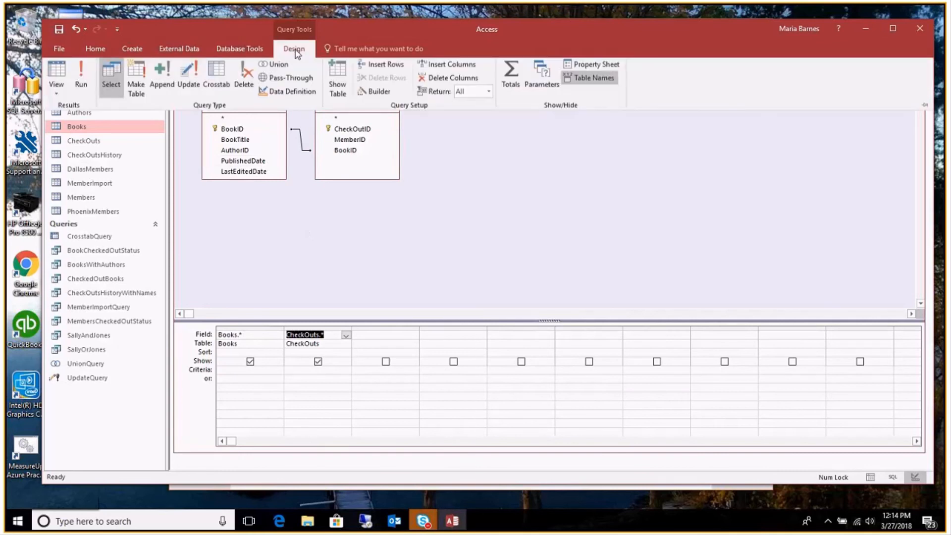
pyautogui.click(81, 79)
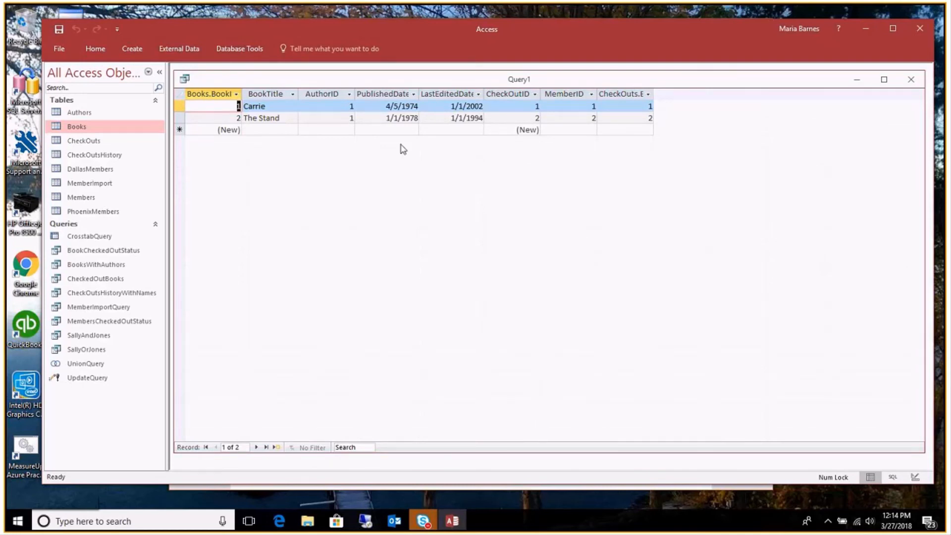
# View the CheckOuts and Books tables as datasheets to compare their records with the query result, closing each one
pyautogui.doubleClick(115, 142)
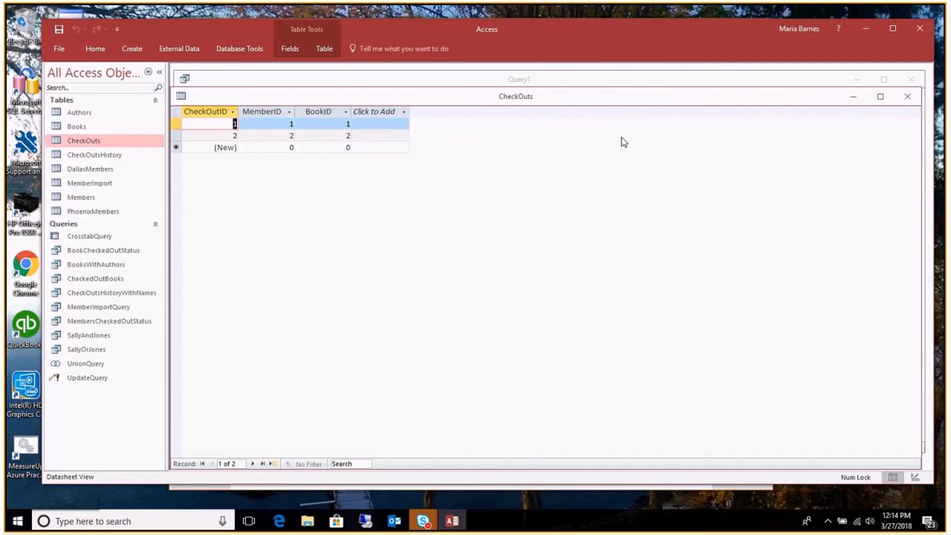
pyautogui.click(908, 97)
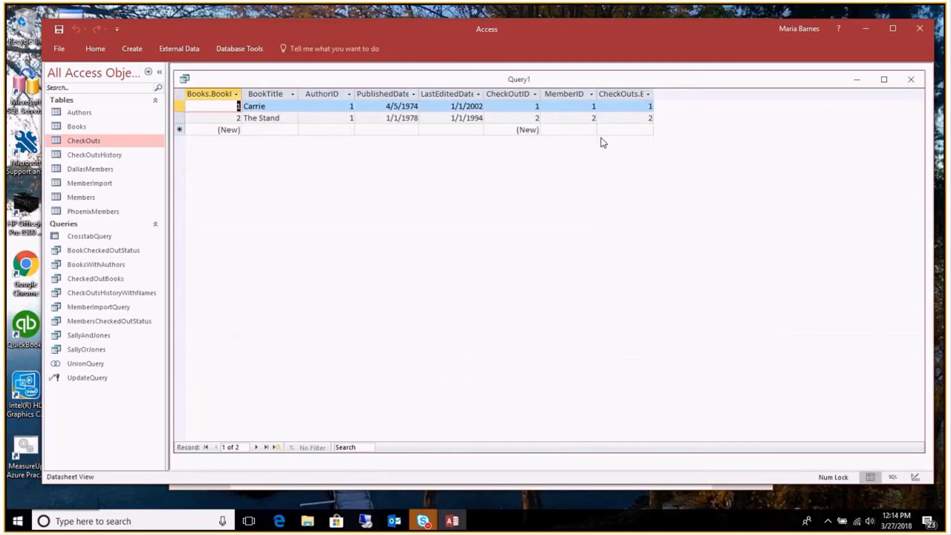
pyautogui.doubleClick(103, 127)
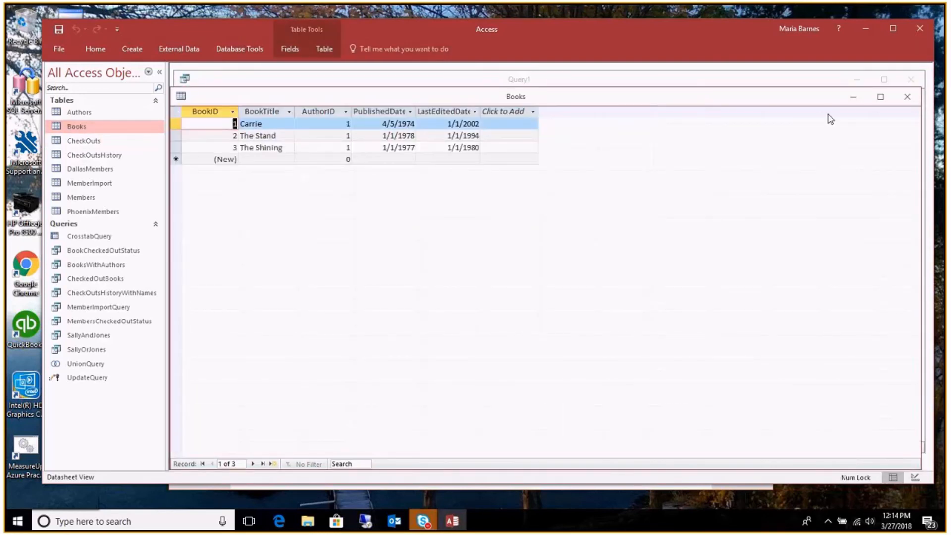
pyautogui.click(907, 96)
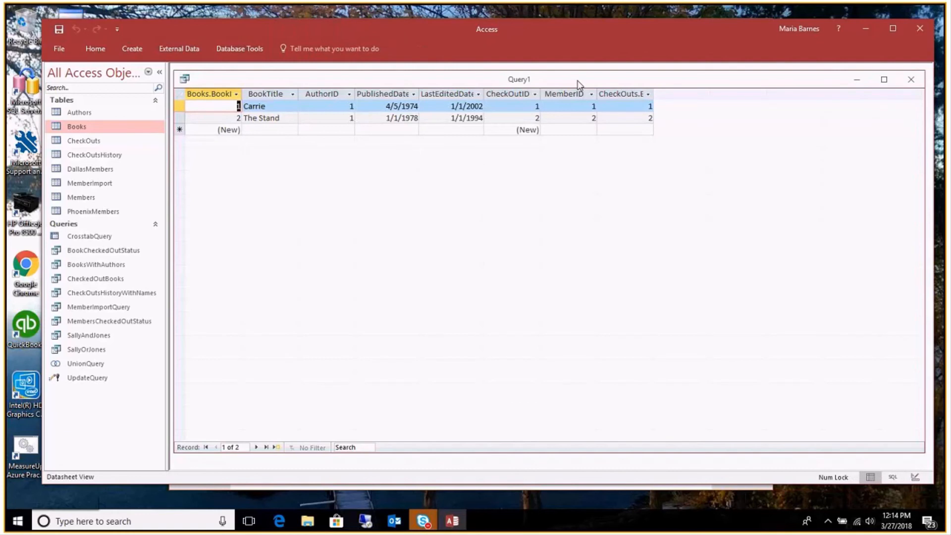
# In design view, set the Books–CheckOuts join to include ALL records from Books and only matching CheckOuts records, and run the query
pyautogui.rightClick(578, 84)
pyautogui.click(614, 132)
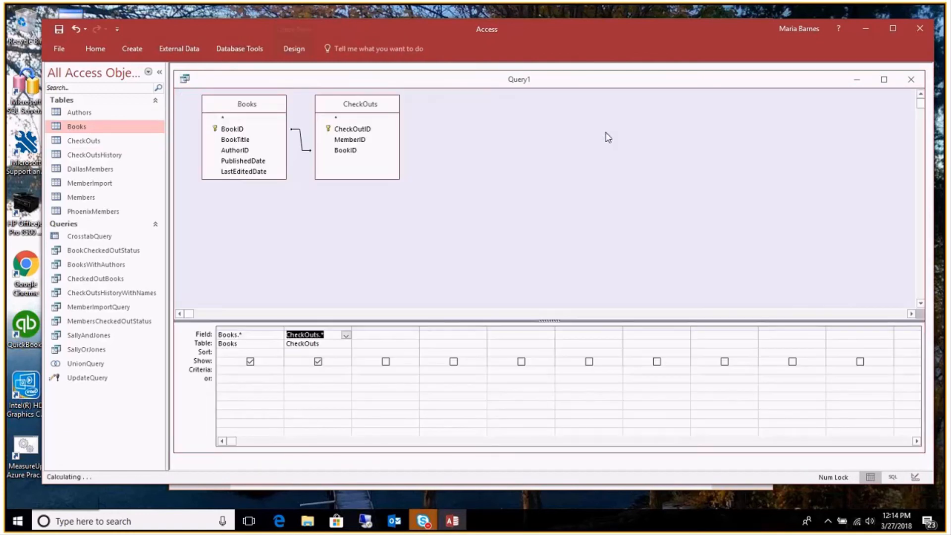
pyautogui.click(304, 147)
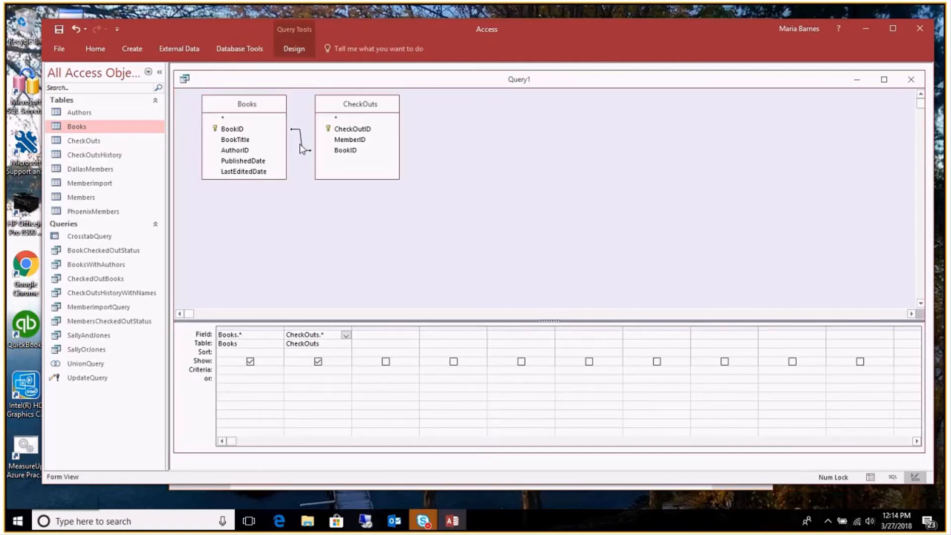
pyautogui.rightClick(300, 145)
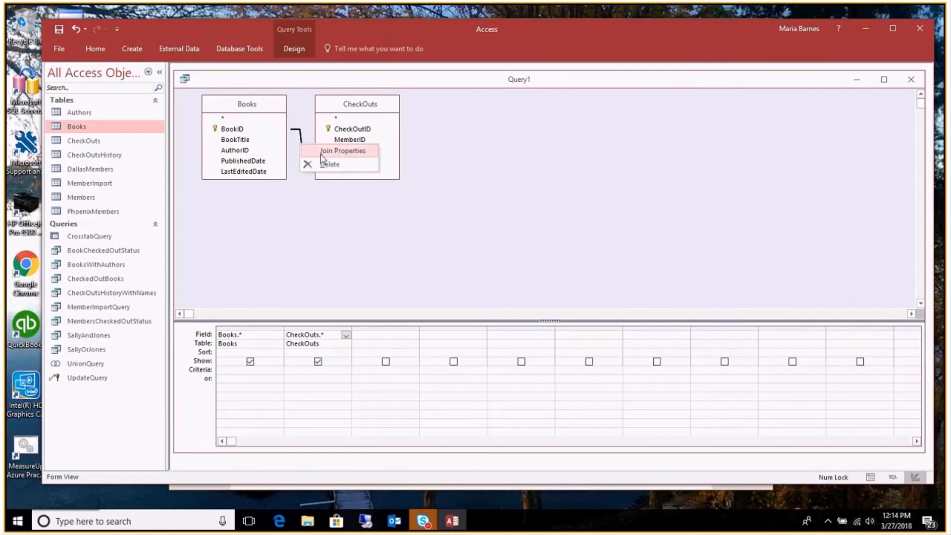
pyautogui.click(342, 150)
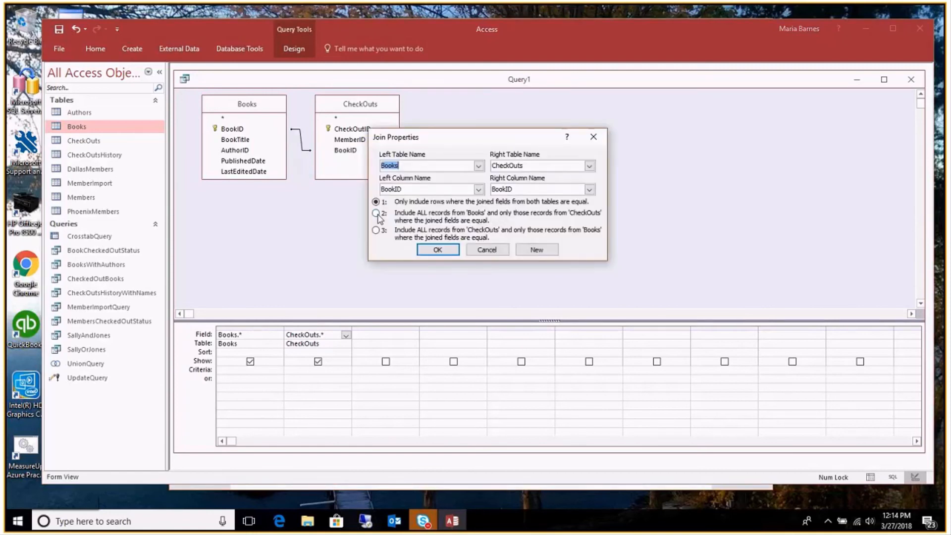
pyautogui.click(376, 213)
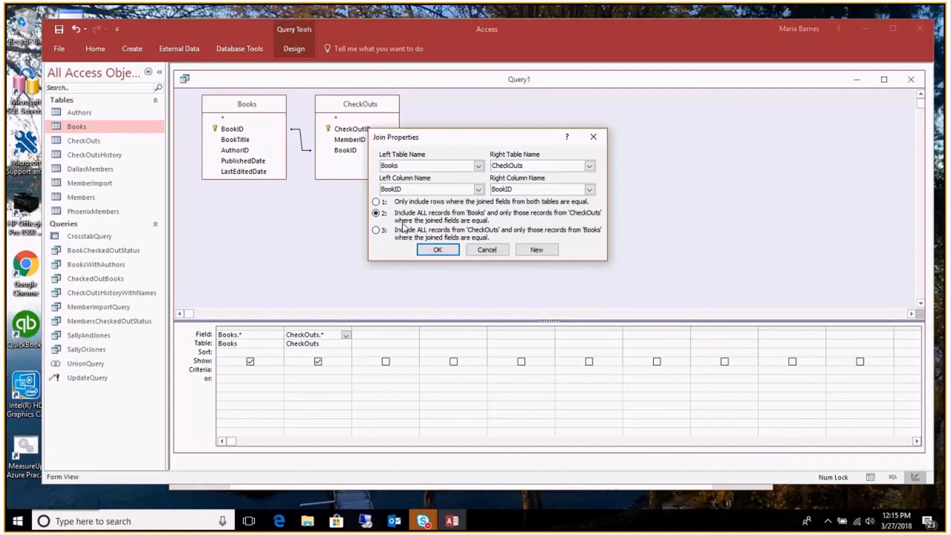
pyautogui.click(437, 250)
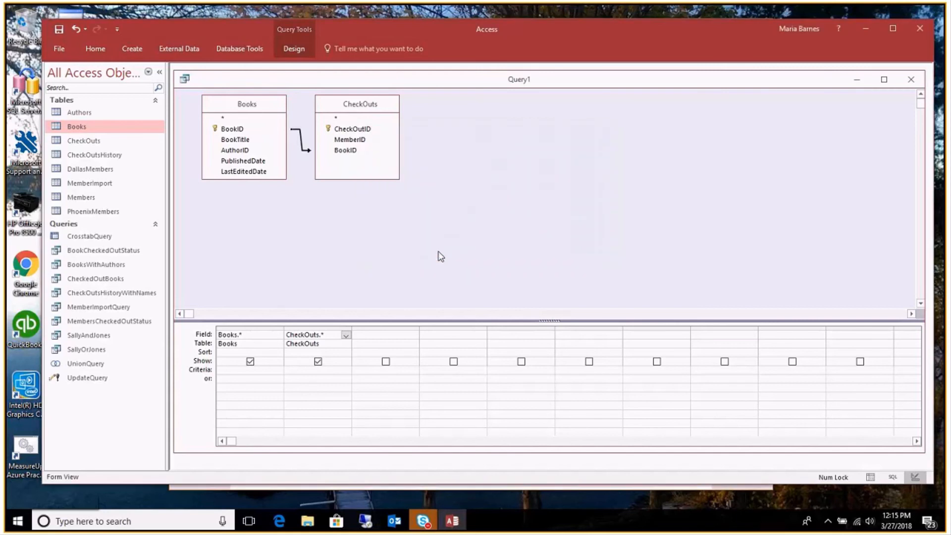
pyautogui.click(296, 50)
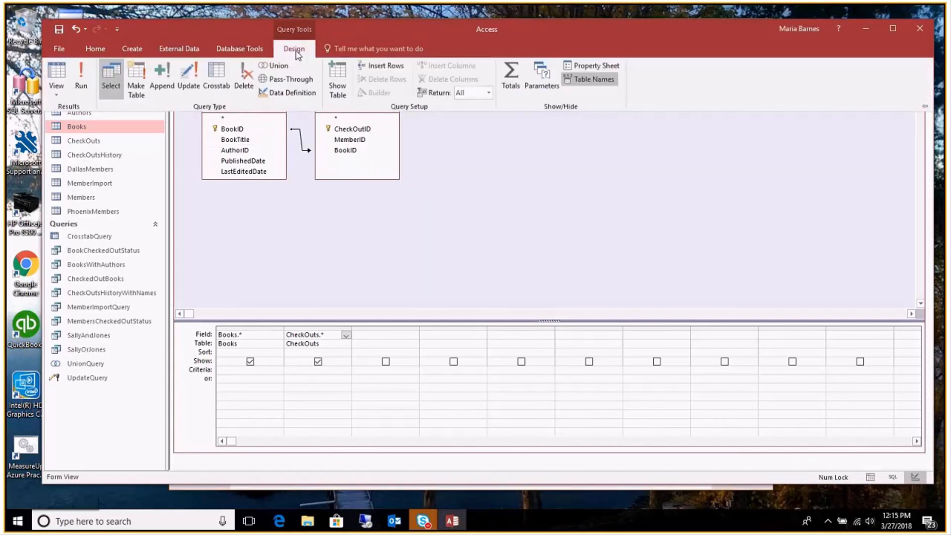
pyautogui.click(81, 78)
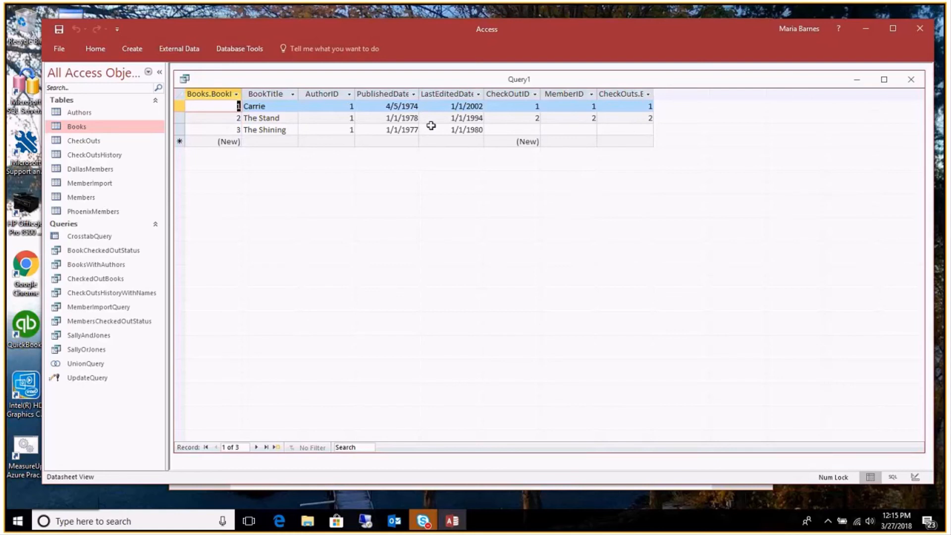
# Return to design view, examine the Books–CheckOuts join properties, and cancel without changes
pyautogui.rightClick(695, 80)
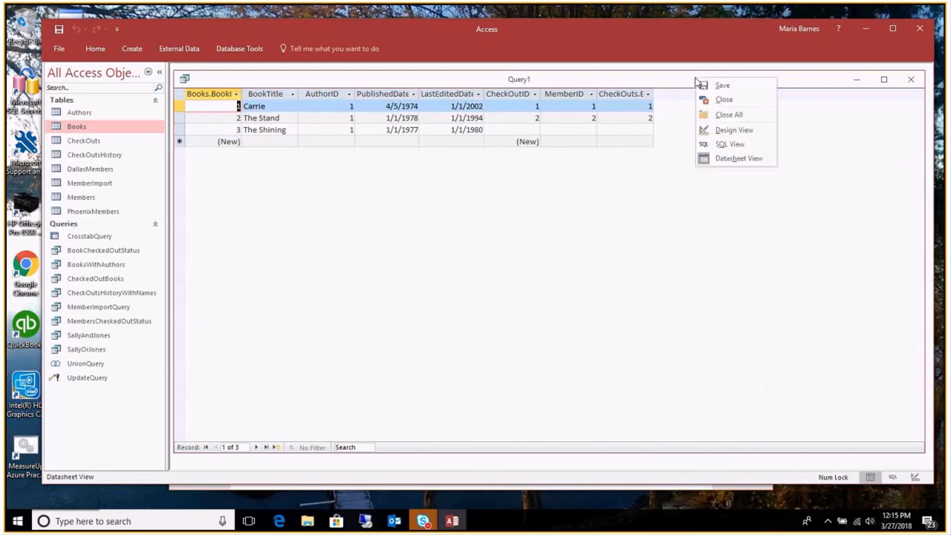
pyautogui.click(709, 130)
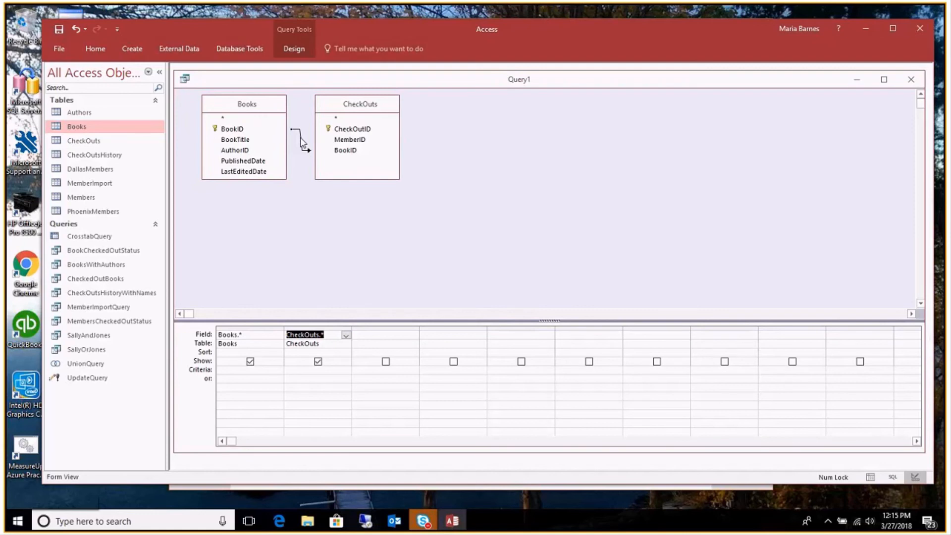
pyautogui.rightClick(301, 143)
pyautogui.click(327, 147)
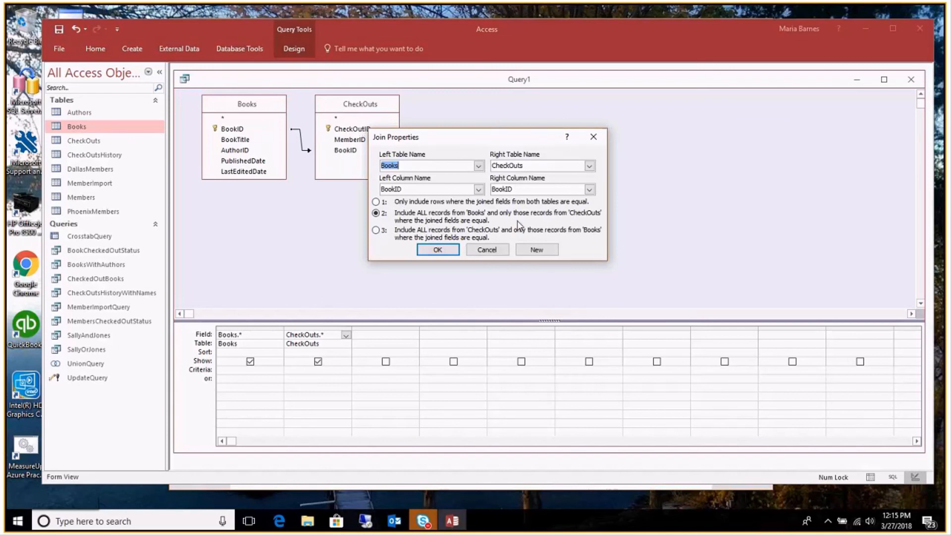
pyautogui.click(487, 250)
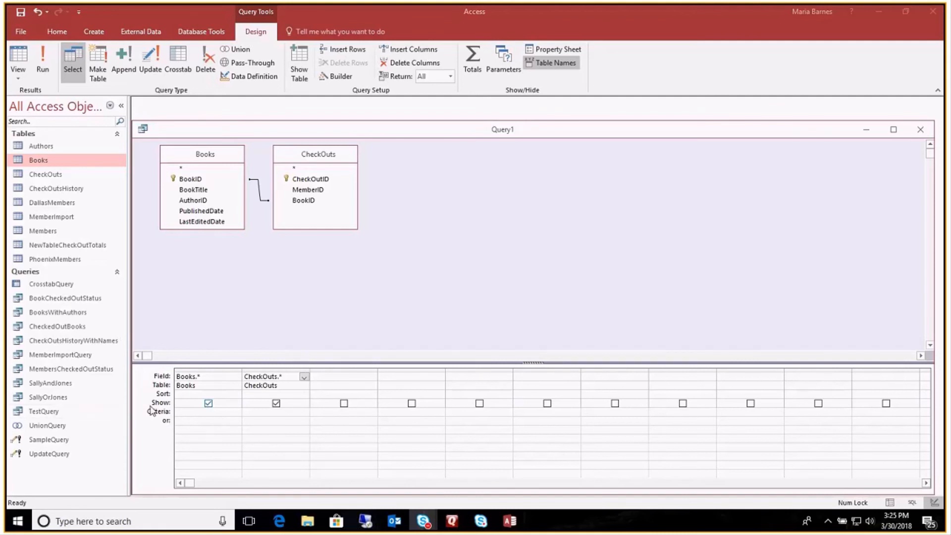
# Add the Books.BookTitle field to both the third and fourth columns of the query grid
pyautogui.click(182, 415)
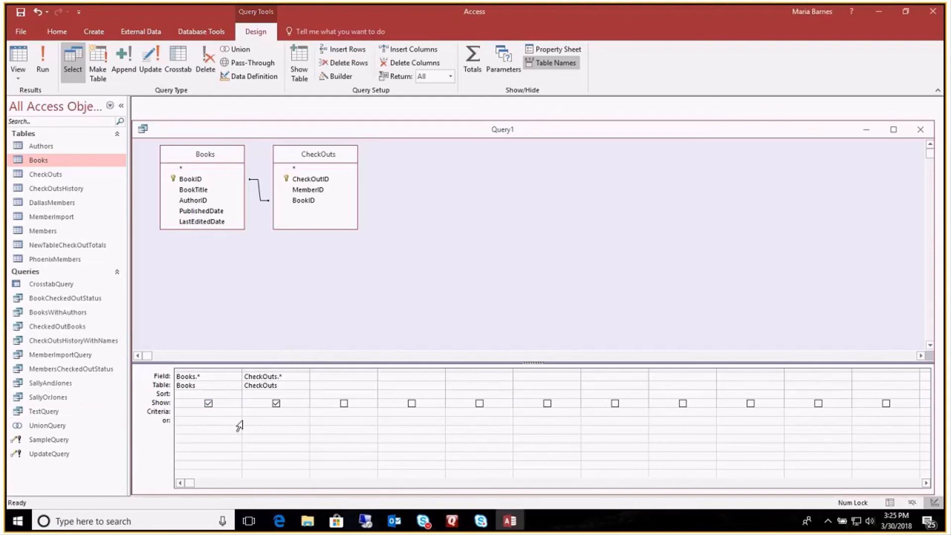
pyautogui.click(369, 378)
pyautogui.click(372, 378)
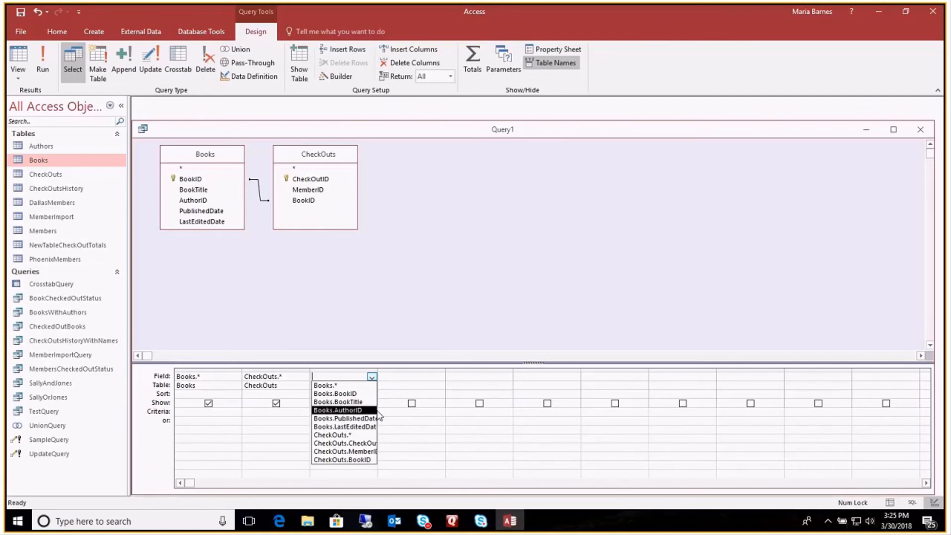
pyautogui.click(364, 403)
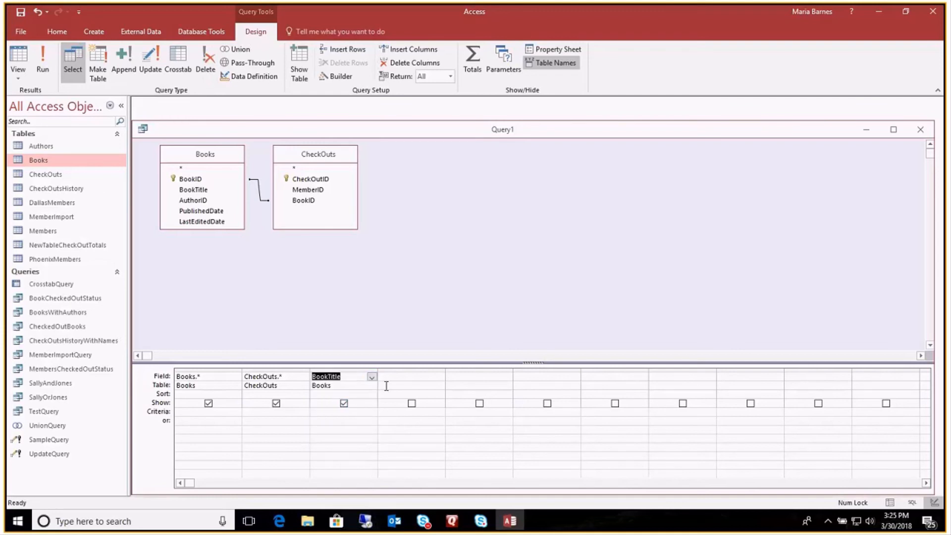
pyautogui.click(410, 377)
pyautogui.click(439, 376)
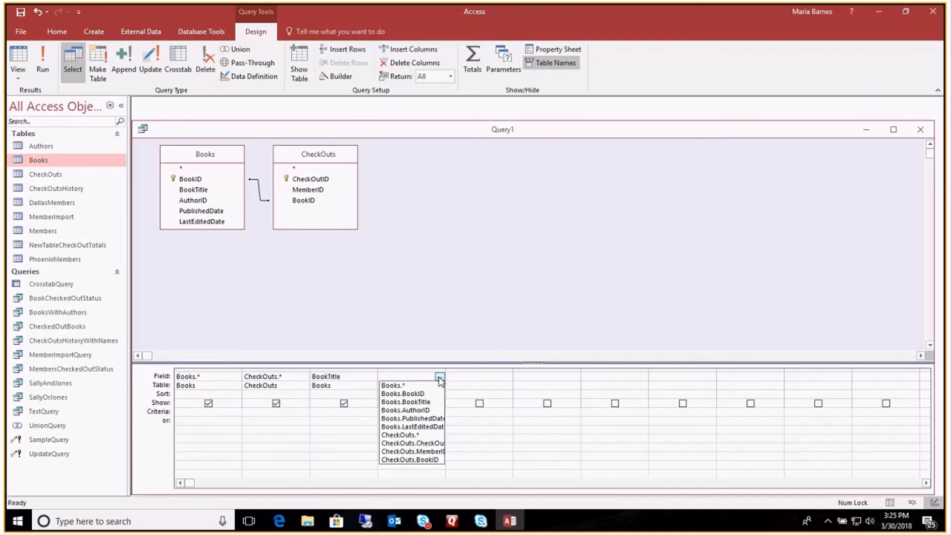
pyautogui.click(427, 403)
# Enter the criteria Like "The*" for the first BookTitle column and Like "Carrie*" in the second one's or row, and run the query
pyautogui.click(366, 414)
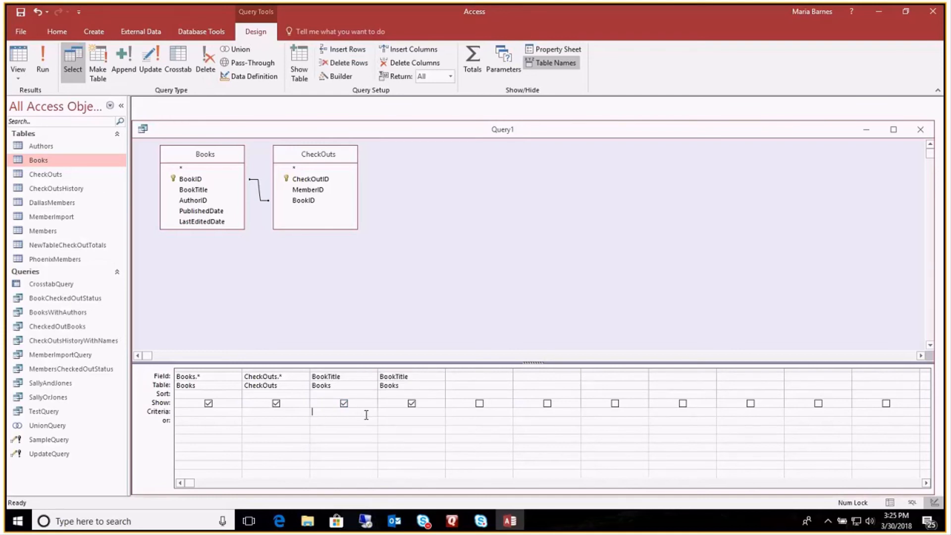
pyautogui.write('Like')
pyautogui.write("'The")
pyautogui.write('*')
pyautogui.click(422, 427)
pyautogui.write('Like "Carrie*"')
pyautogui.click(396, 259)
pyautogui.click(43, 55)
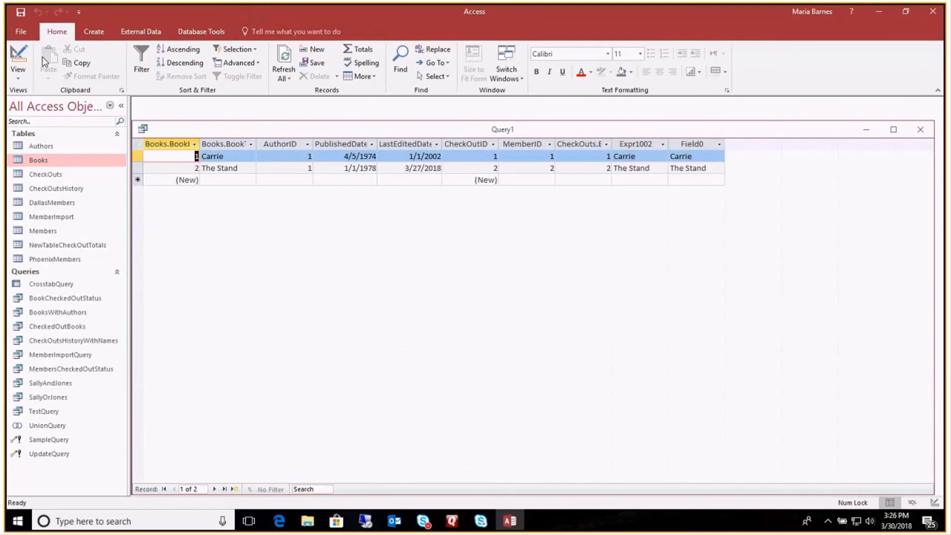
# Return to design view and insert an empty criteria row above the row containing Like "Carrie*"
pyautogui.click(18, 54)
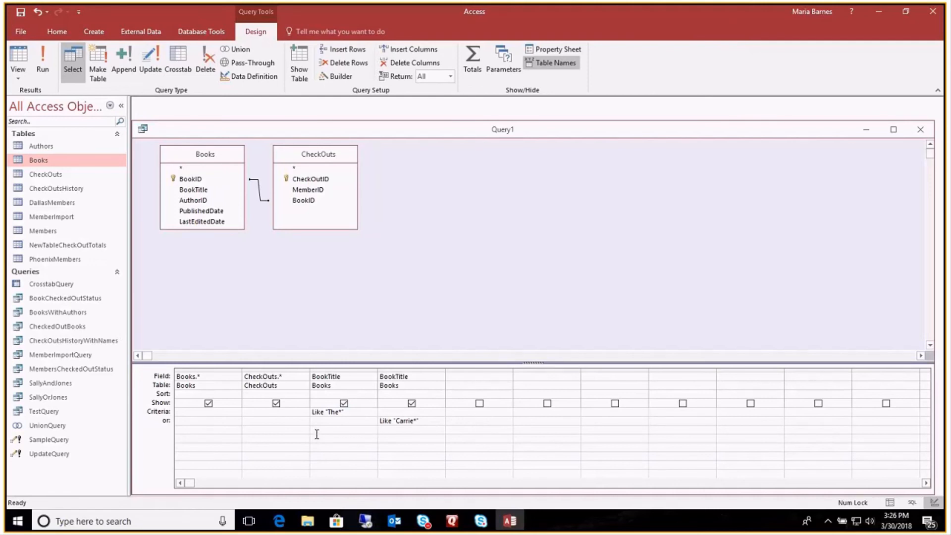
pyautogui.click(175, 421)
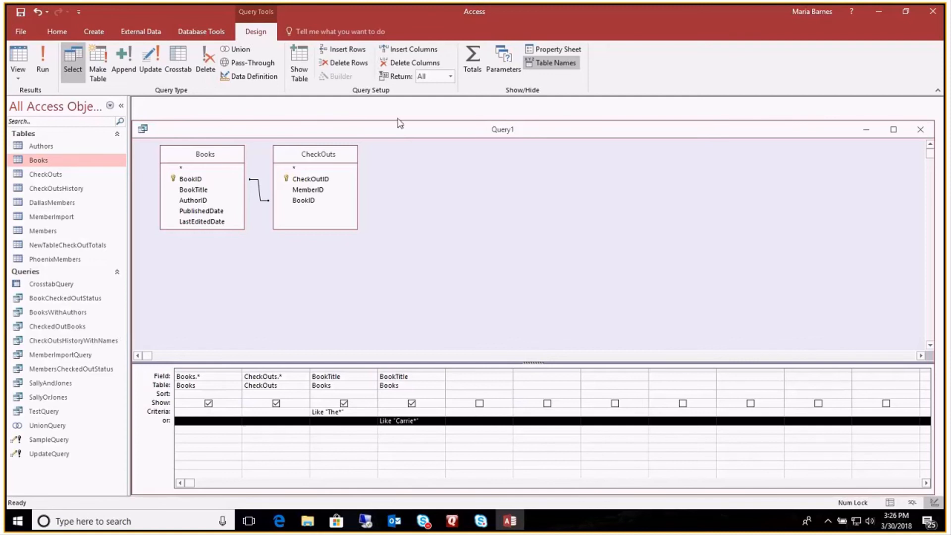
pyautogui.click(341, 51)
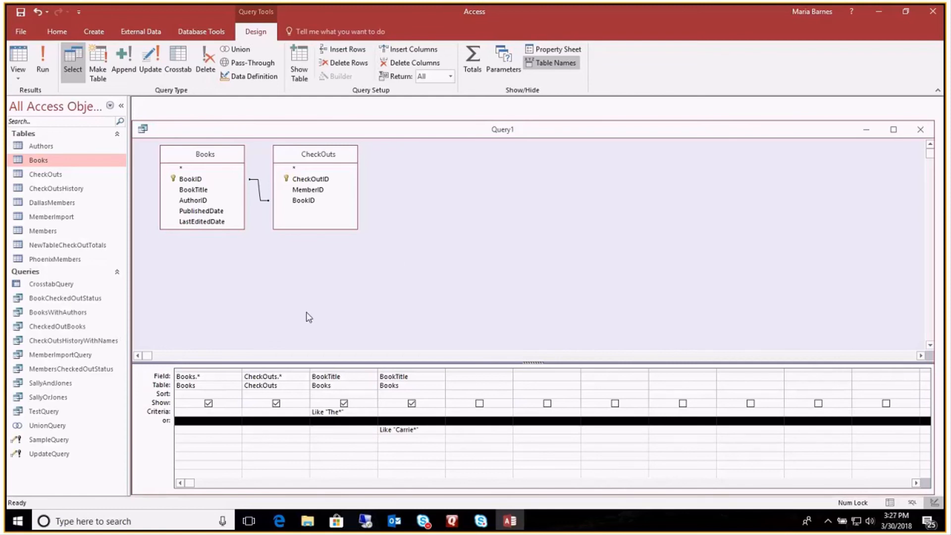
# Delete the empty criteria row above Like "Carrie*" and hide both BookTitle columns from the query results
pyautogui.click(341, 68)
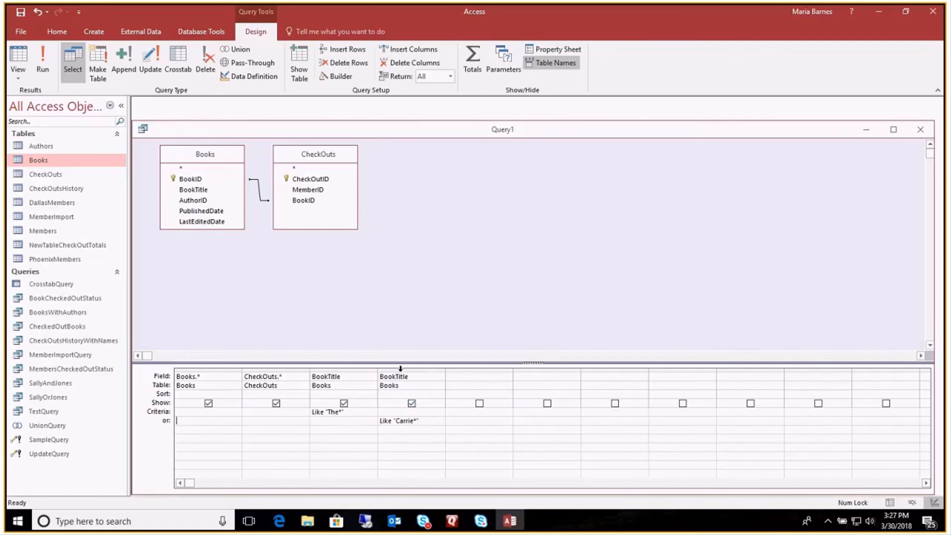
pyautogui.click(344, 403)
pyautogui.click(411, 403)
# Insert an empty column before the second BookTitle column and delete it again
pyautogui.click(389, 369)
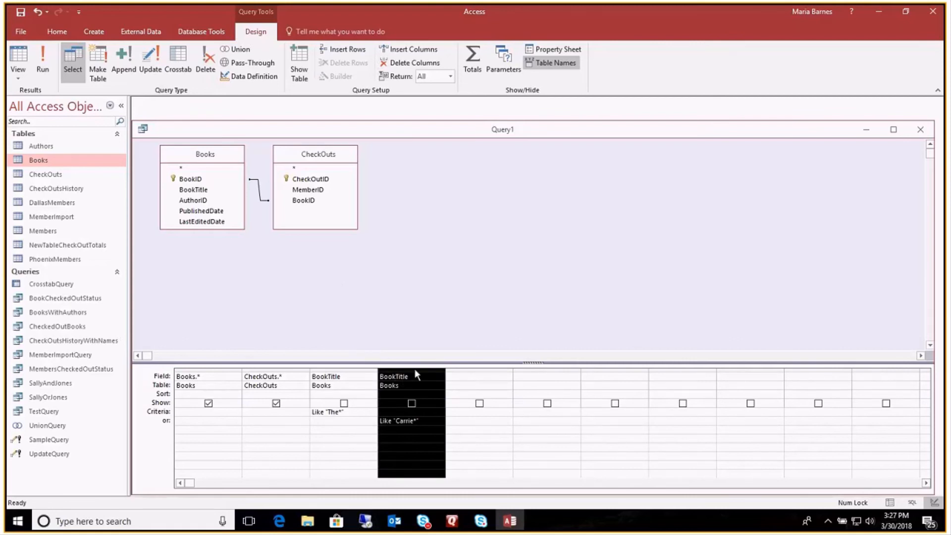
pyautogui.click(402, 51)
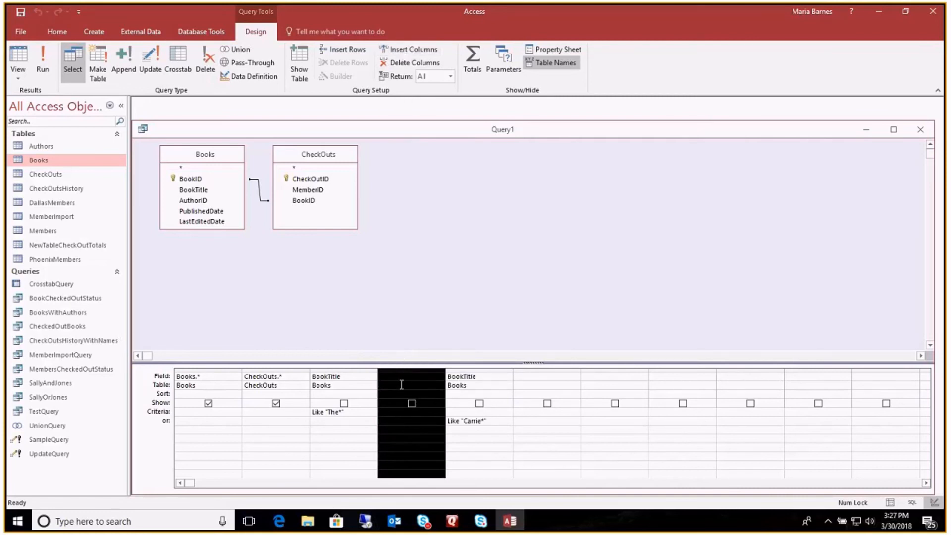
pyautogui.click(424, 374)
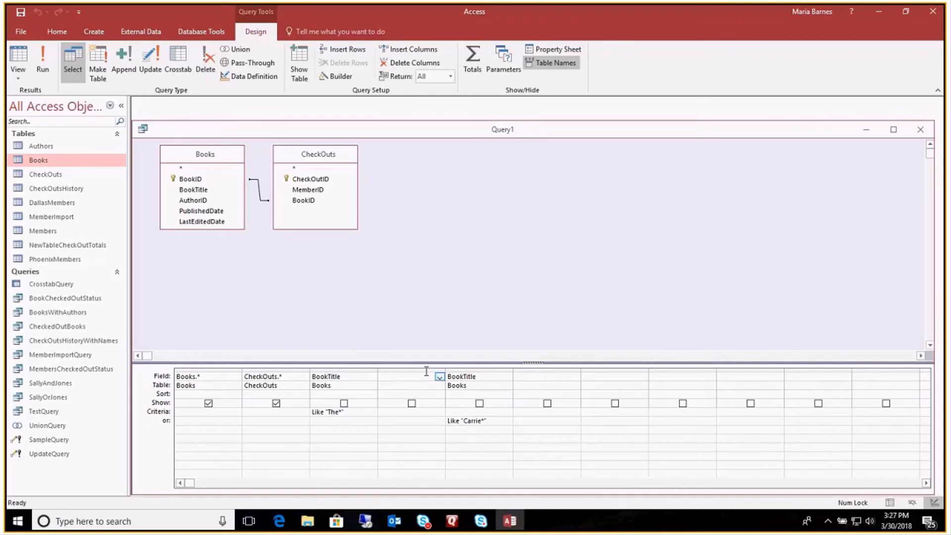
pyautogui.click(424, 369)
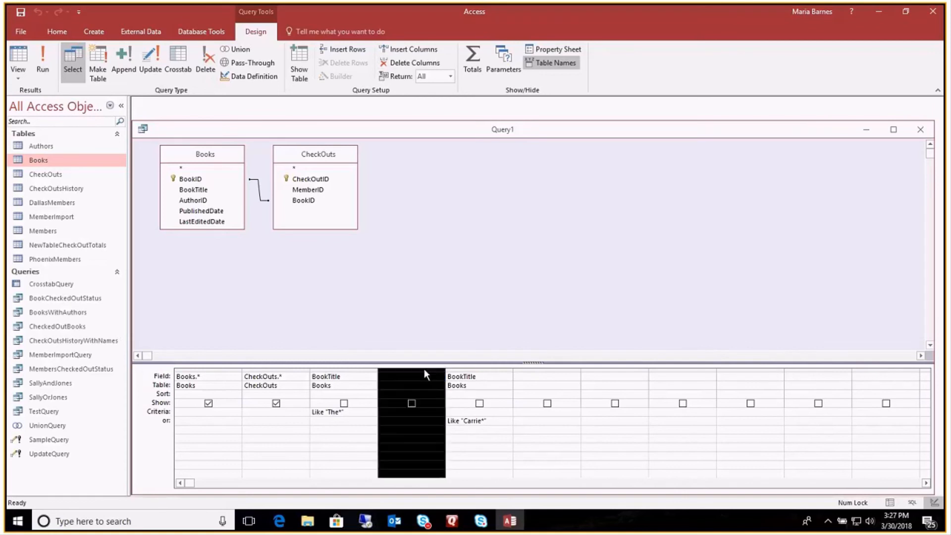
pyautogui.click(410, 62)
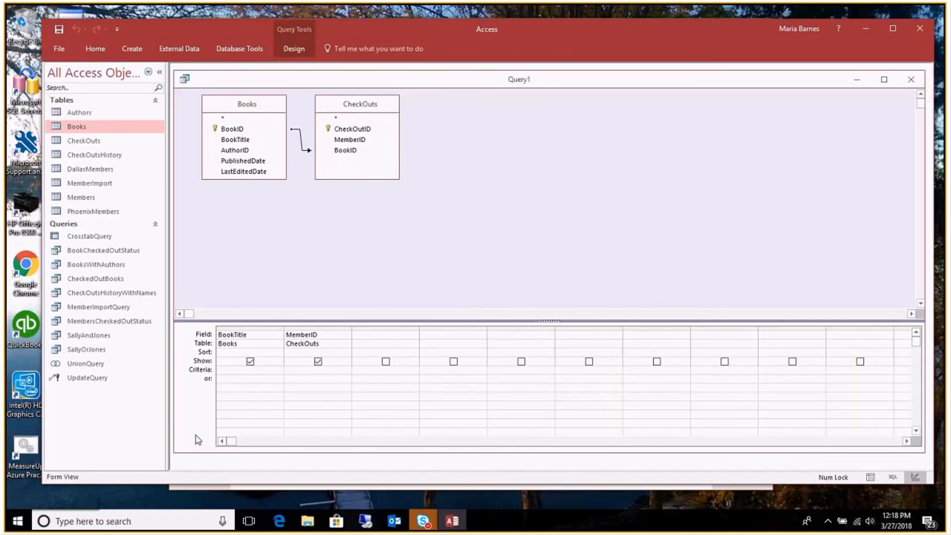
# Open the Books table to check its BookTitle values and return to the Query1 design
pyautogui.click(225, 370)
pyautogui.doubleClick(76, 126)
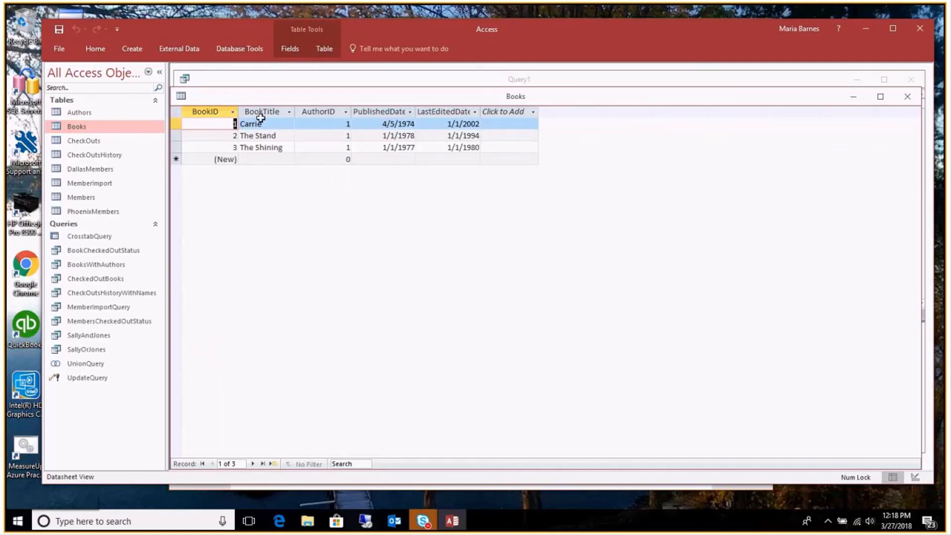
pyautogui.click(279, 78)
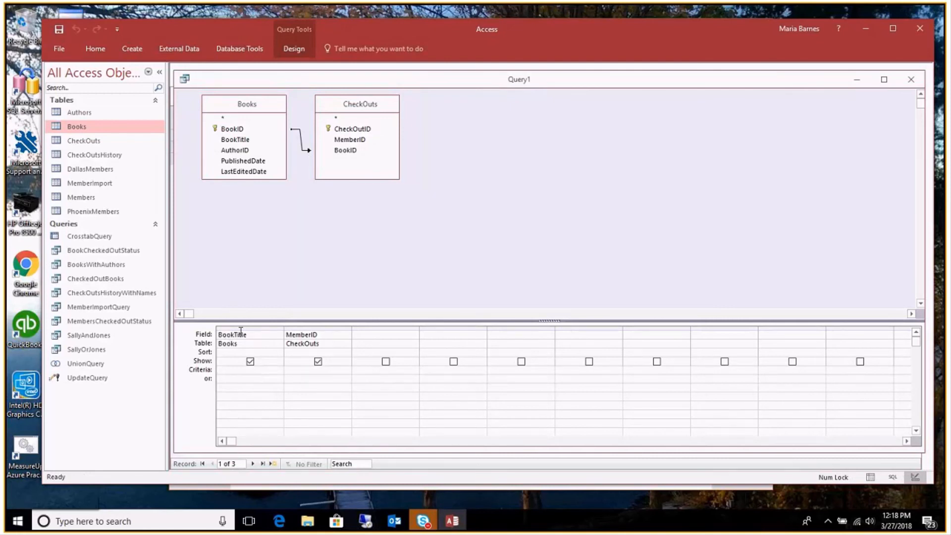
# Enter the criteria Like "C%" for the BookTitle column and run the query
pyautogui.click(229, 370)
pyautogui.write('LIKE ')
pyautogui.write("'")
pyautogui.write("'")
pyautogui.write('C%"')
pyautogui.click(249, 379)
pyautogui.click(293, 49)
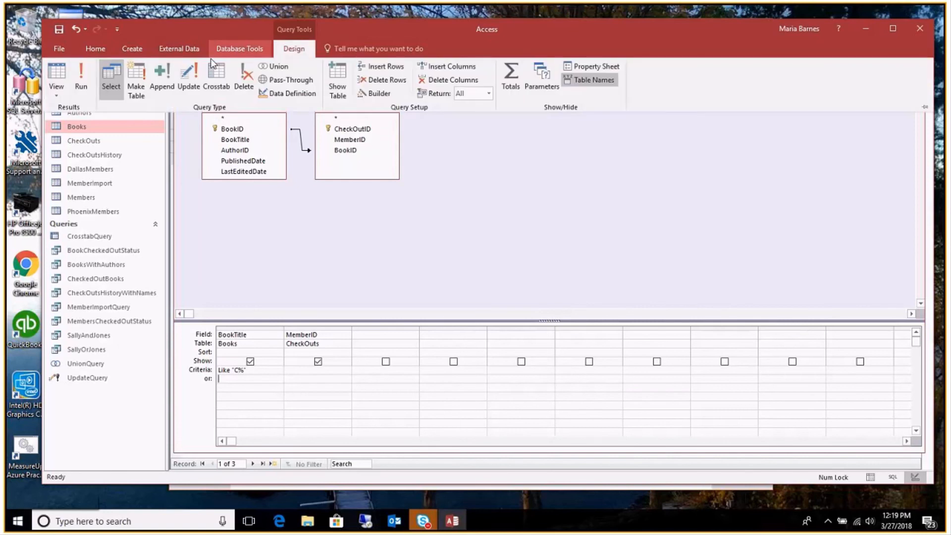
pyautogui.click(81, 75)
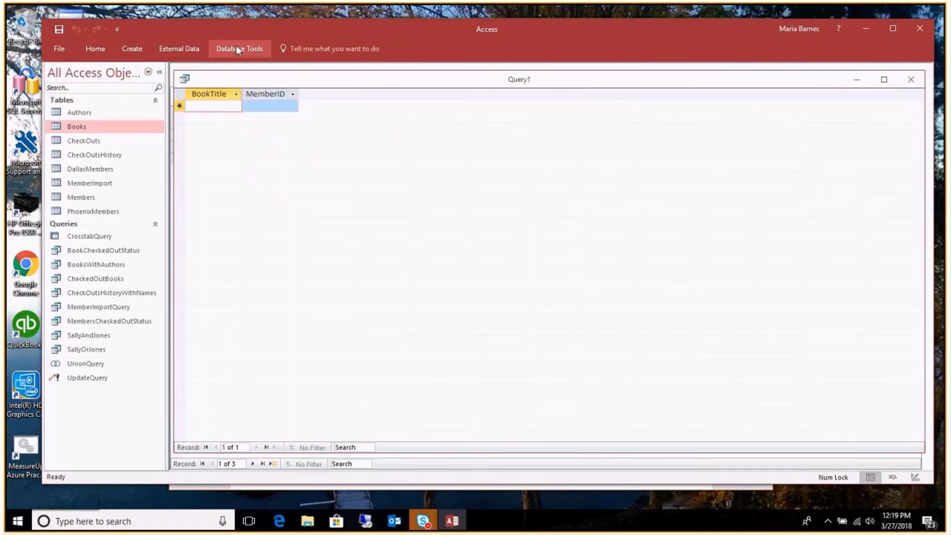
# Return to design view and delete the criteria row containing Like "C%"
pyautogui.rightClick(238, 78)
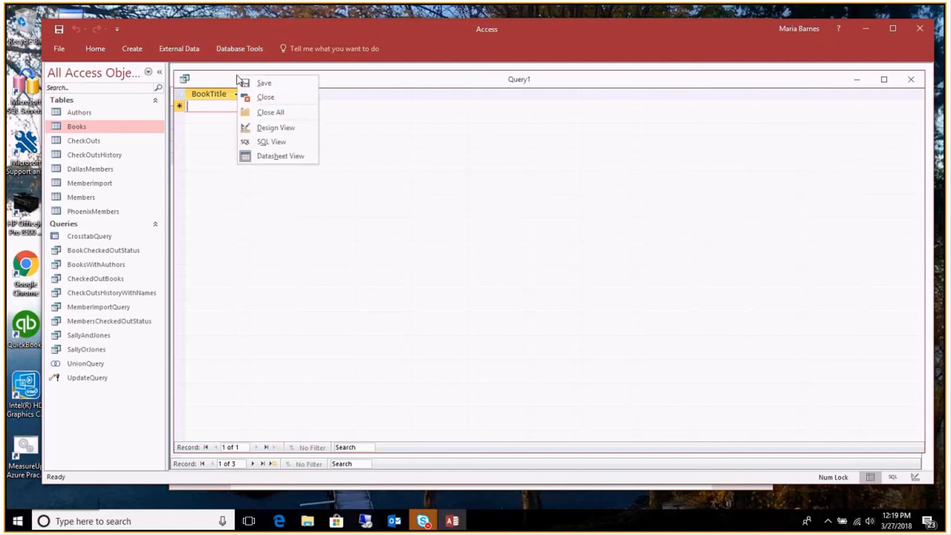
pyautogui.click(275, 127)
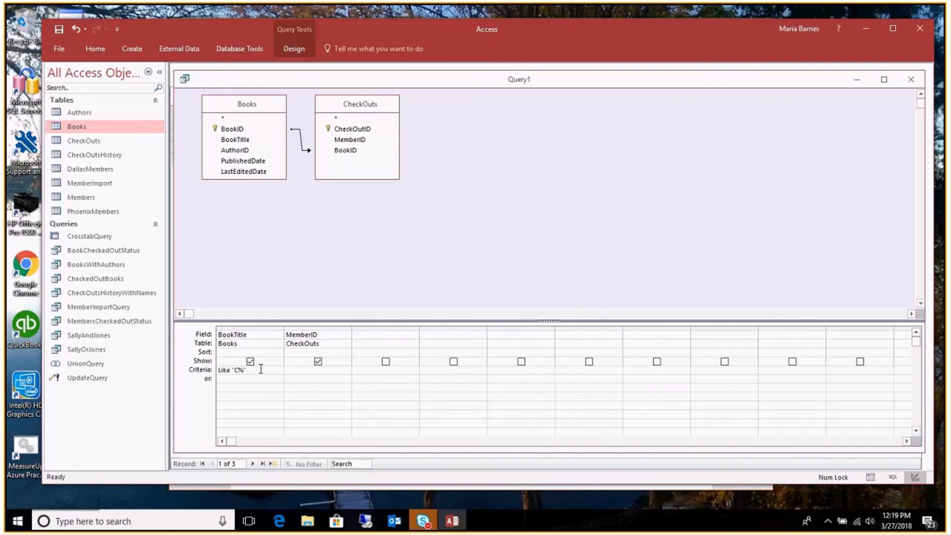
pyautogui.click(206, 370)
pyautogui.press('Delete')
# Open the Expression Builder for the BookTitle criteria and examine the built-in function categories, including the Inspection functions
pyautogui.click(294, 50)
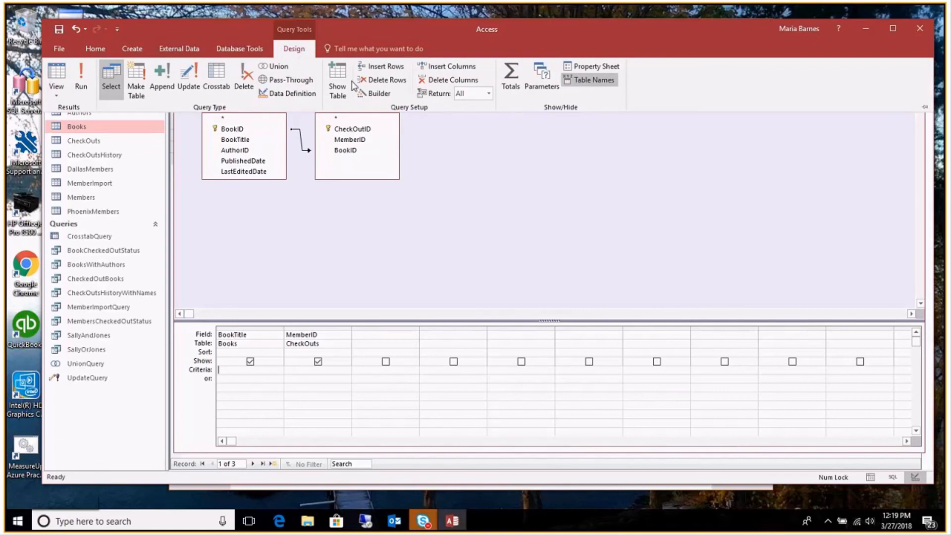
pyautogui.click(382, 95)
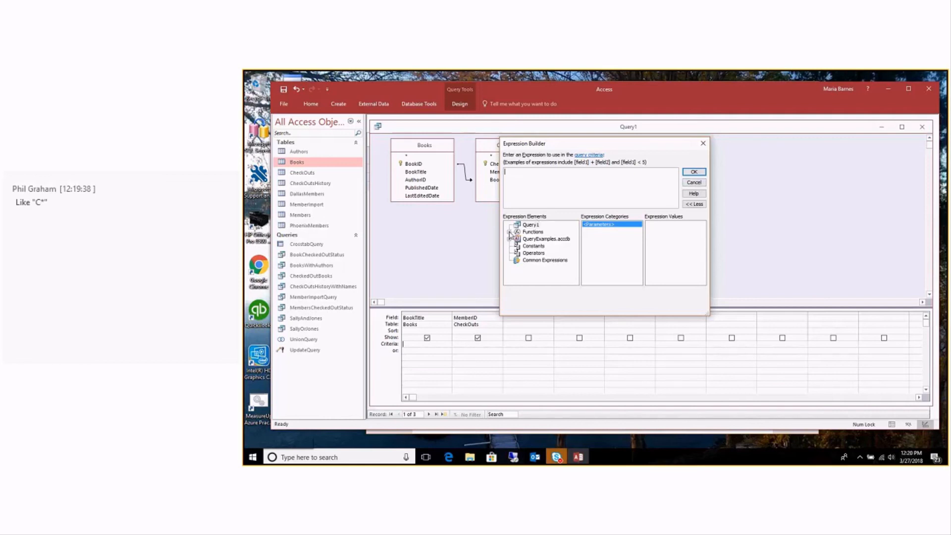
pyautogui.click(509, 232)
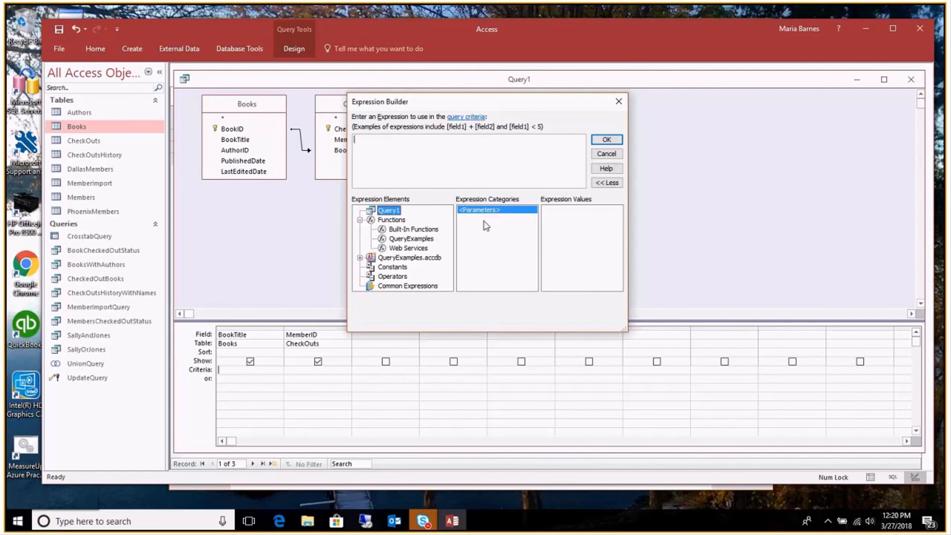
pyautogui.click(404, 230)
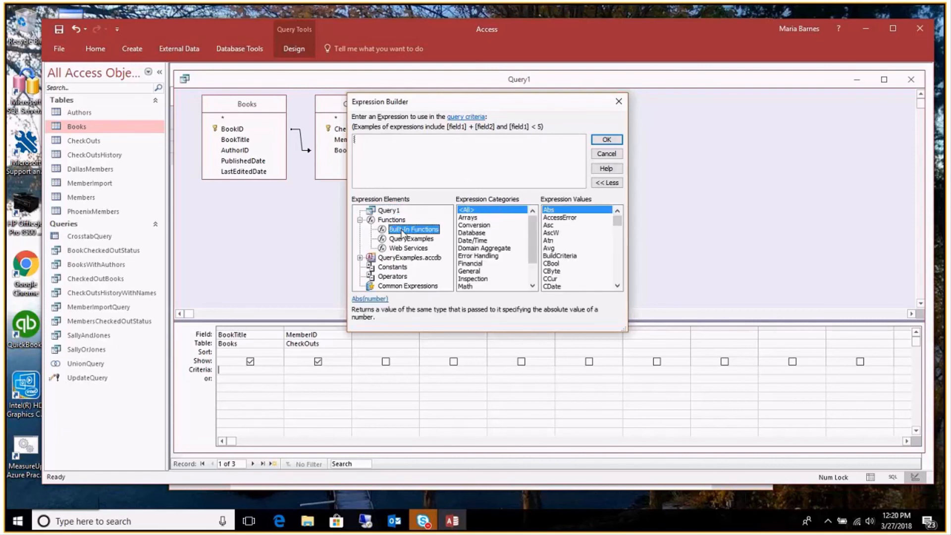
pyautogui.click(477, 279)
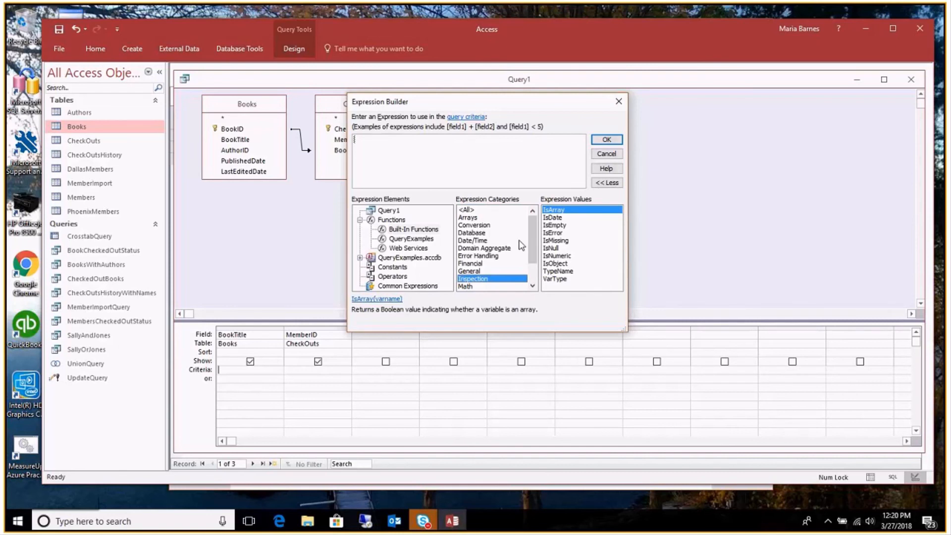
pyautogui.scroll(-2, 521, 244)
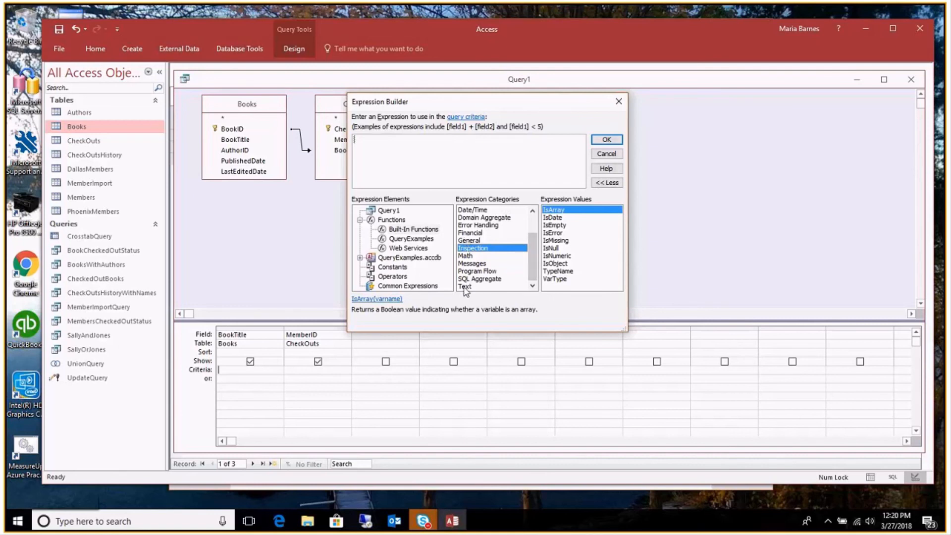
pyautogui.moveTo(531, 263); pyautogui.dragTo(530, 213)
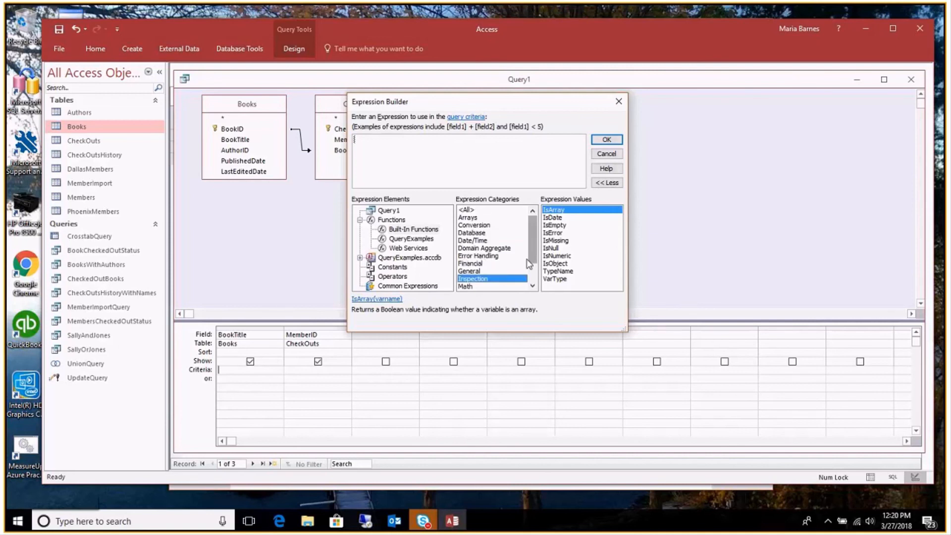
# Look through the full list of built-in functions for Like and cancel the Expression Builder
pyautogui.click(466, 211)
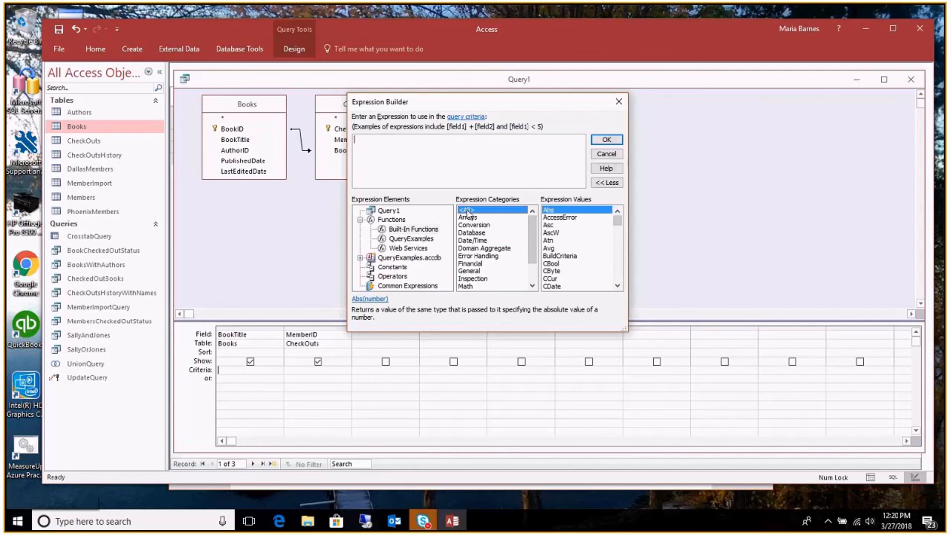
pyautogui.click(617, 285)
pyautogui.click(617, 285)
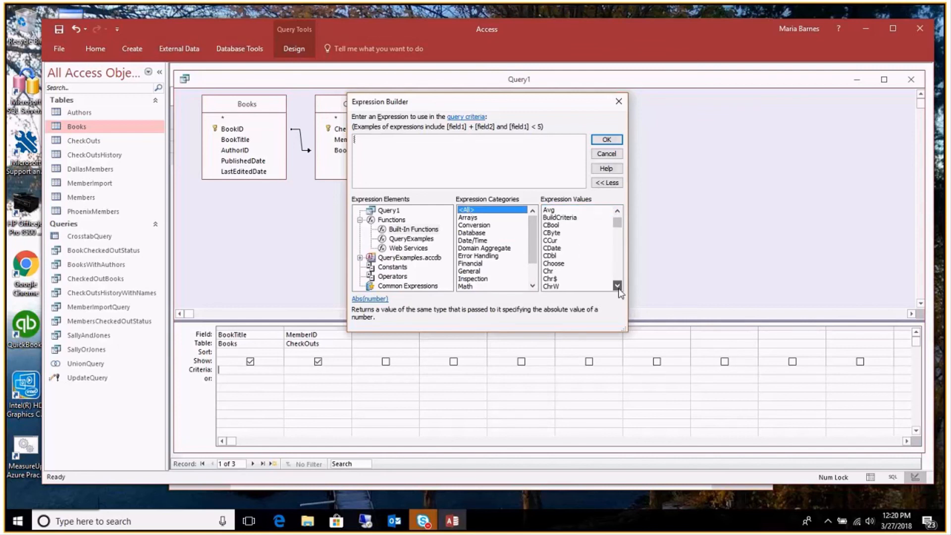
pyautogui.moveTo(618, 285); pyautogui.dragTo(617, 285)
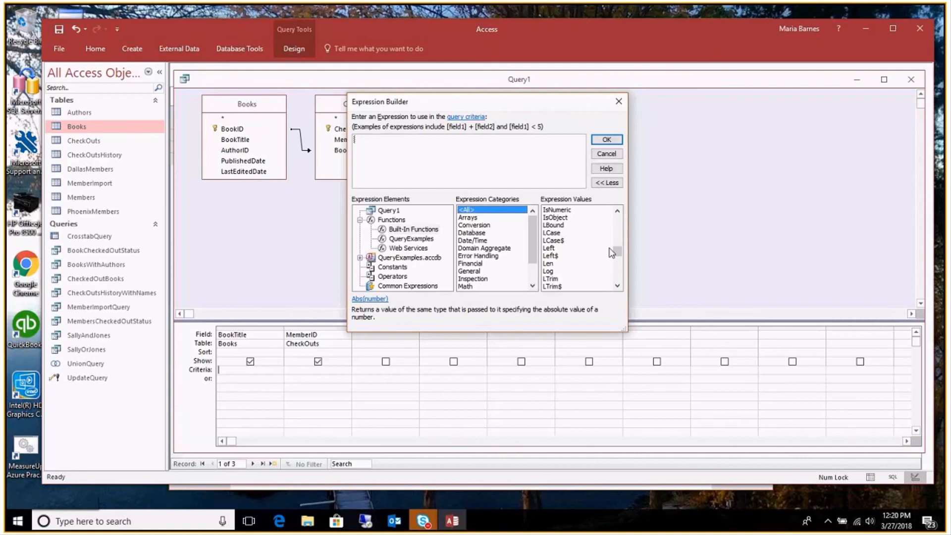
pyautogui.click(617, 286)
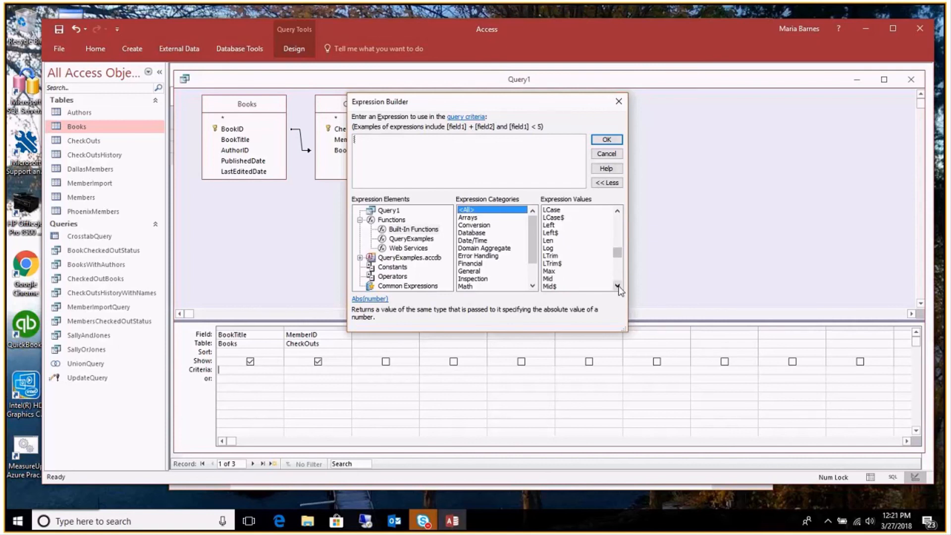
pyautogui.click(617, 286)
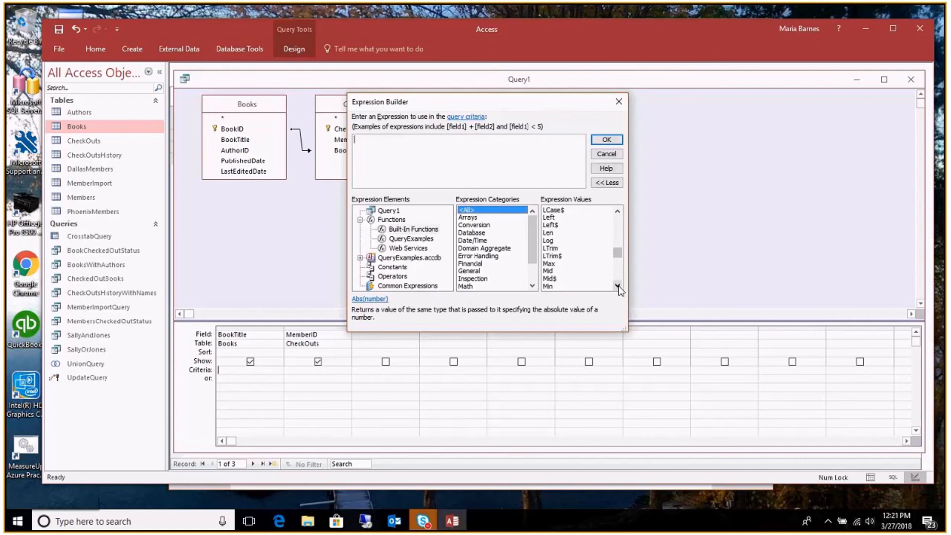
pyautogui.click(606, 154)
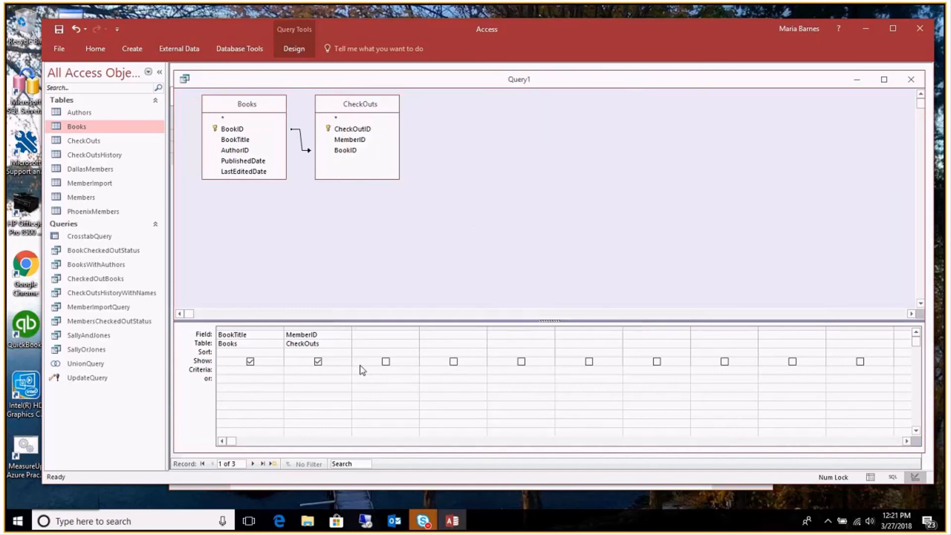
# Set the BookTitle criteria to Like "C*" and run the query
pyautogui.click(243, 378)
pyautogui.press('Up')
pyautogui.write('LIKE "C')
pyautogui.press('BackSpace')
pyautogui.press('BackSpace')
pyautogui.write('"C*"')
pyautogui.click(292, 49)
pyautogui.click(82, 75)
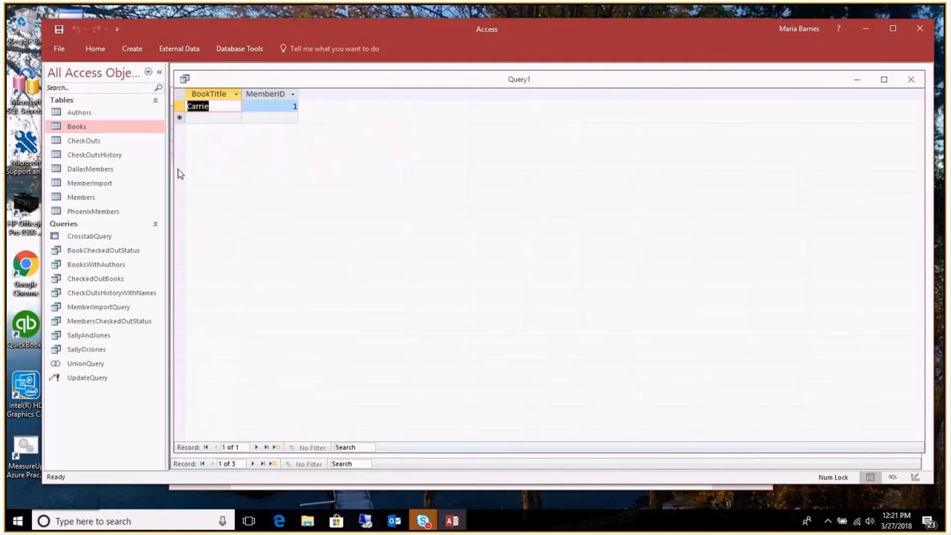
# Return to design view and add the Books.PublishedDate field to the query grid
pyautogui.rightClick(256, 82)
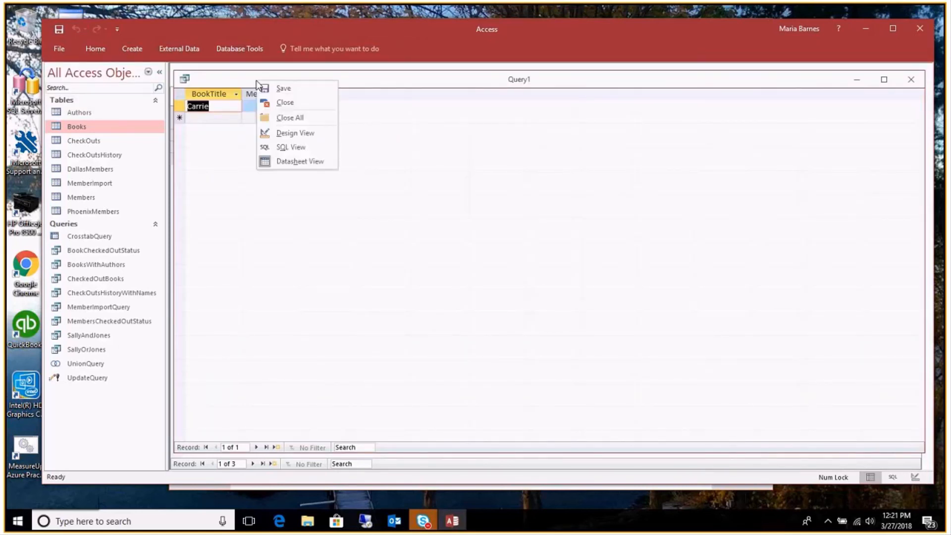
pyautogui.click(292, 133)
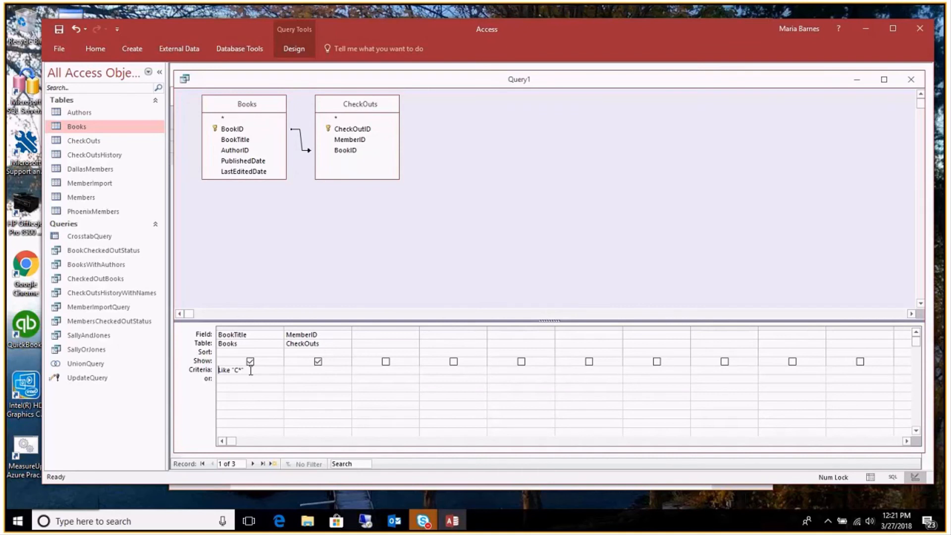
pyautogui.doubleClick(251, 161)
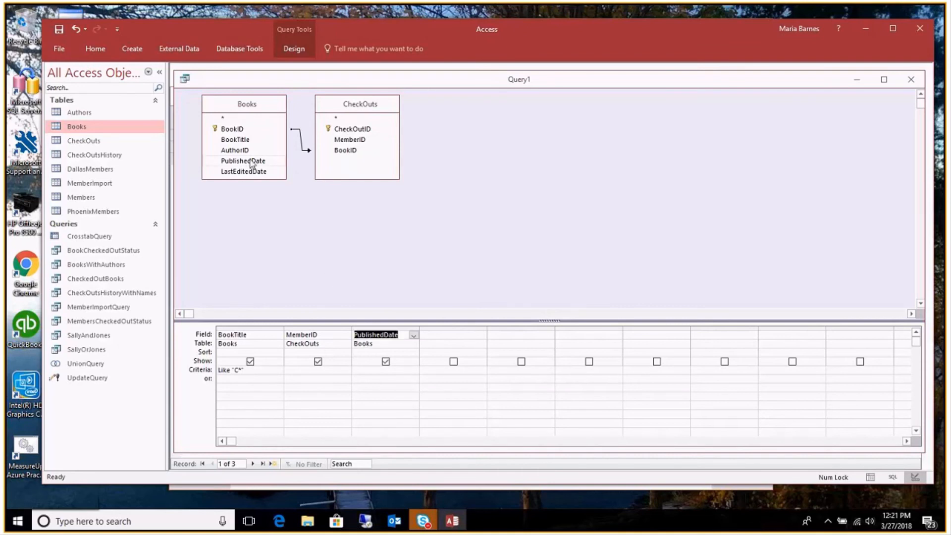
# Clear the Like "C*" criteria from the BookTitle column
pyautogui.click(268, 372)
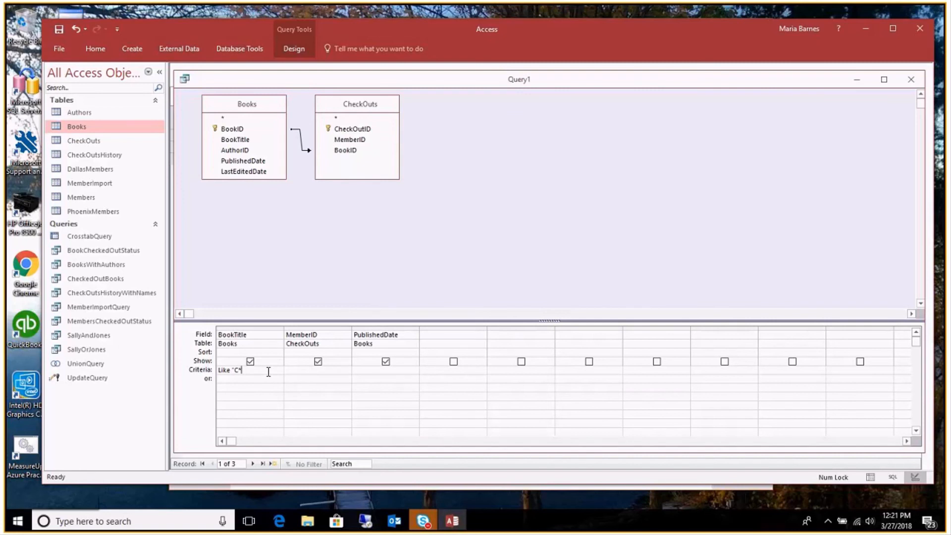
pyautogui.press('BackSpace')
pyautogui.press('BackSpace')
pyautogui.press('BackSpace')
pyautogui.press('BackSpace')
pyautogui.press('BackSpace')
pyautogui.press('BackSpace')
pyautogui.press('BackSpace')
pyautogui.press('BackSpace')
pyautogui.press('BackSpace')
# Open the Expression Builder for the PublishedDate criteria and list the comparison operators
pyautogui.click(368, 372)
pyautogui.rightClick(367, 367)
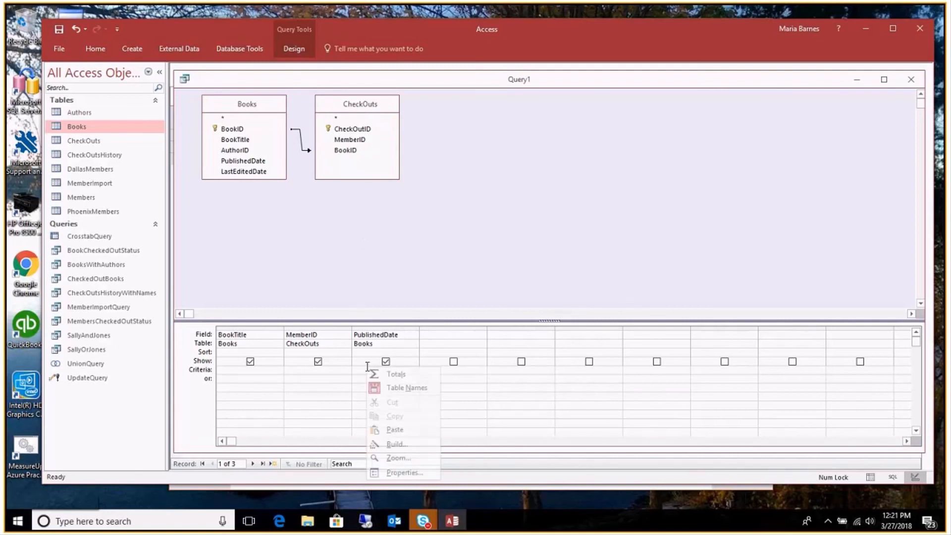
pyautogui.click(391, 444)
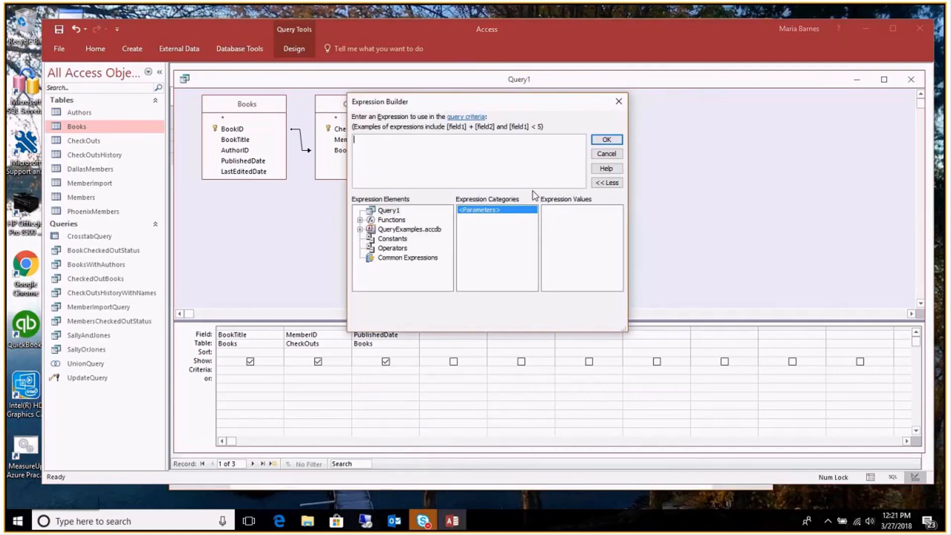
pyautogui.click(359, 220)
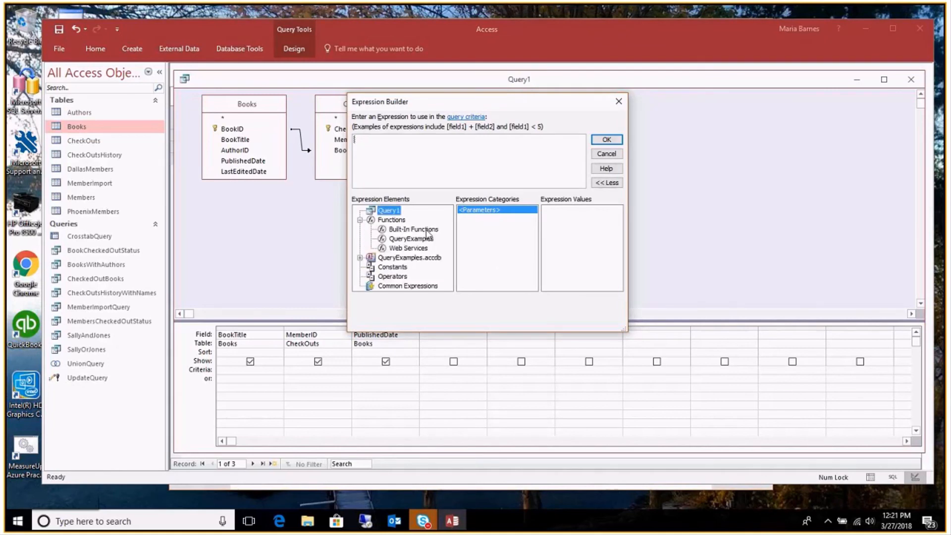
pyautogui.click(387, 277)
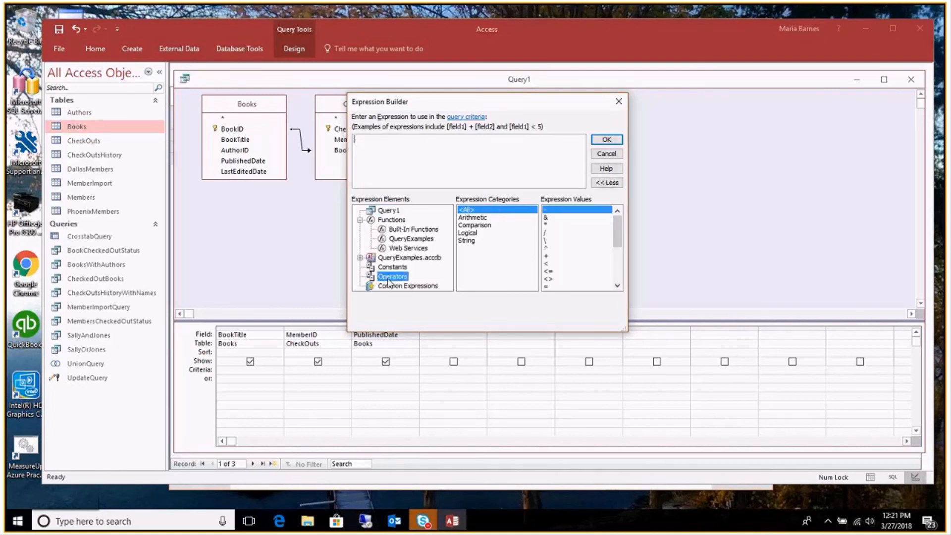
pyautogui.click(474, 226)
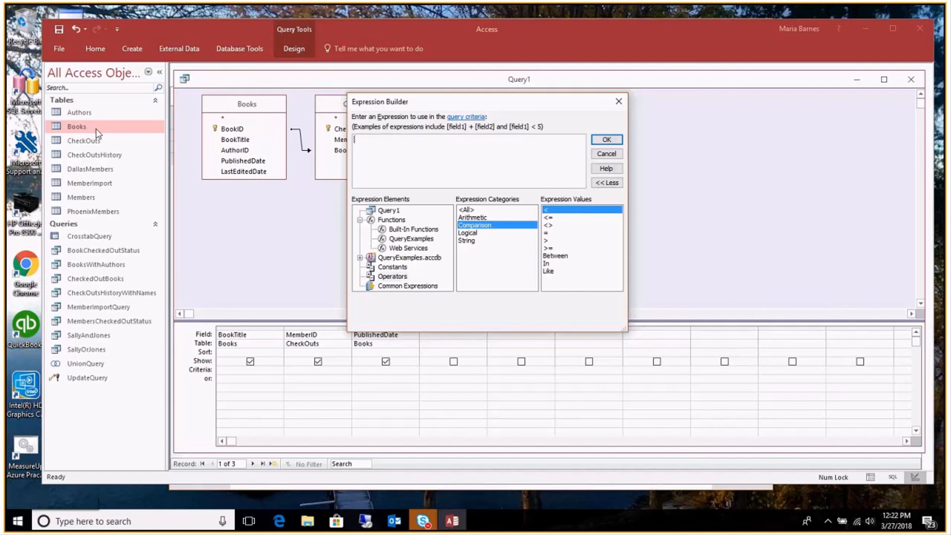
# Build the expression <#2/1/2014# as the PublishedDate criteria and run the query
pyautogui.doubleClick(552, 211)
pyautogui.write('#2014-02-01#')
pyautogui.press('BackSpace')
pyautogui.write('#')
pyautogui.click(606, 139)
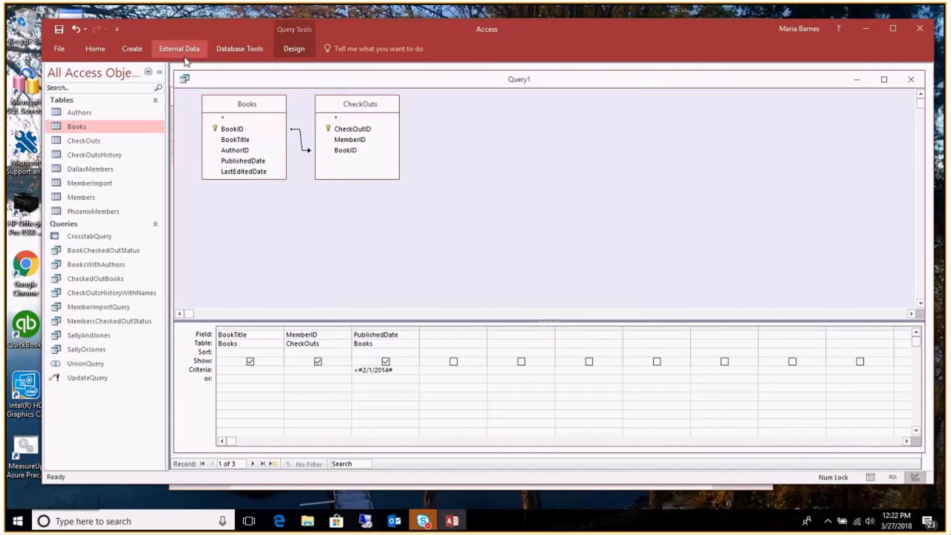
pyautogui.click(294, 49)
pyautogui.click(82, 71)
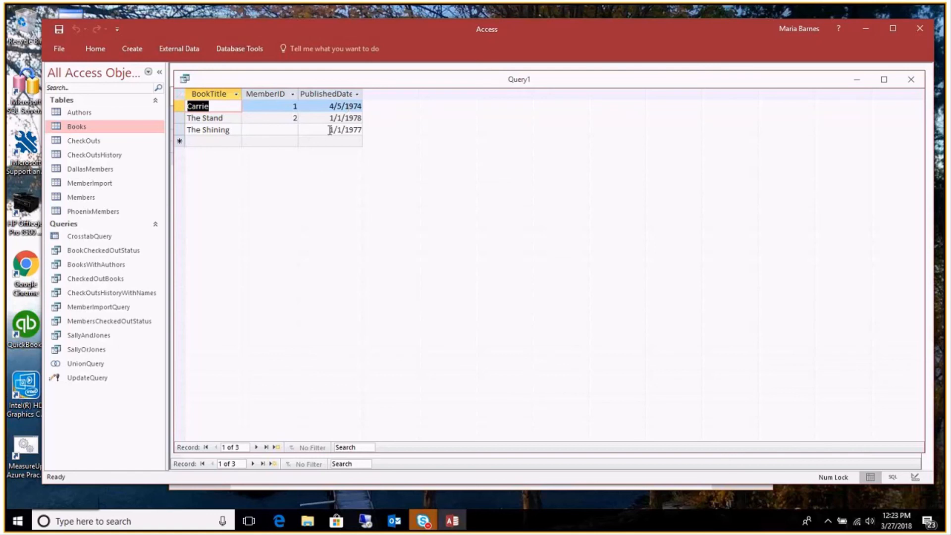
# Return to design view, change the PublishedDate criteria to <#1/1/1977# and show the datasheet
pyautogui.moveTo(331, 129); pyautogui.dragTo(368, 118)
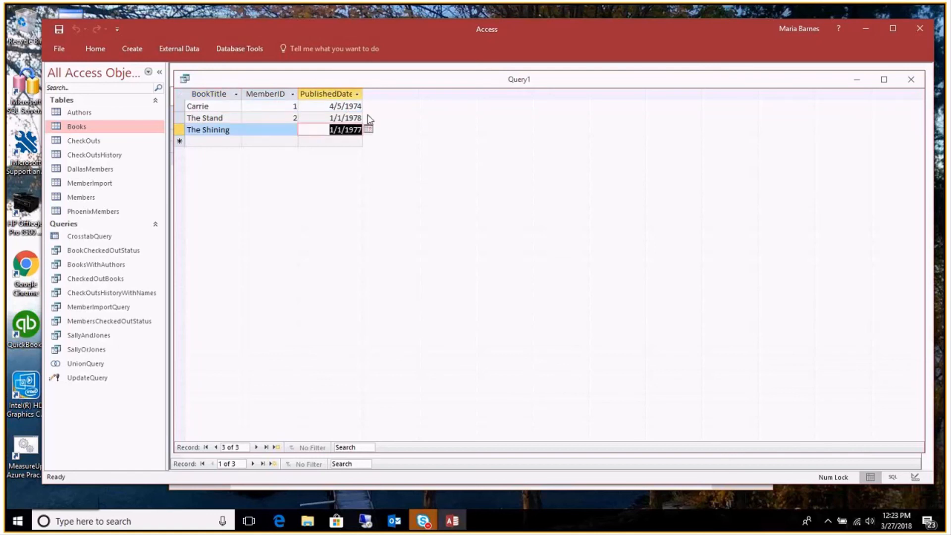
pyautogui.rightClick(374, 82)
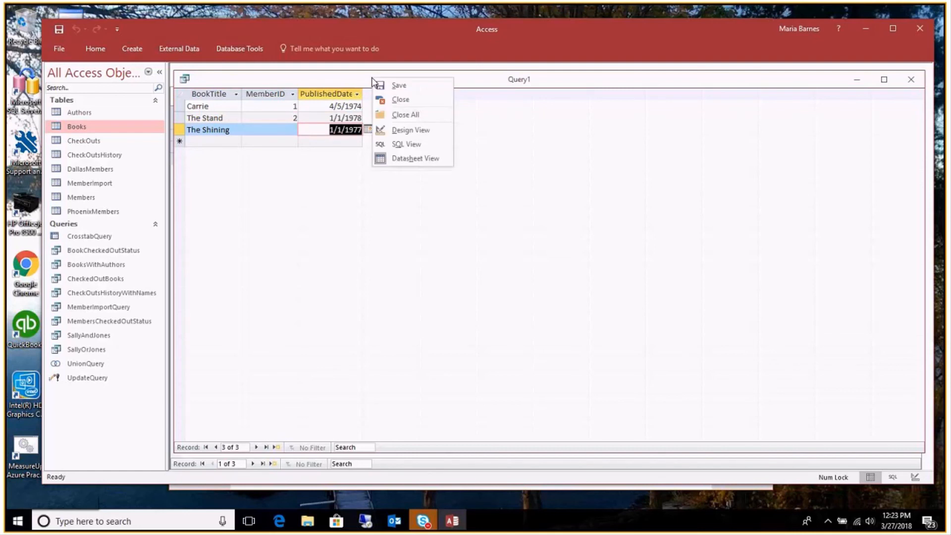
pyautogui.click(396, 129)
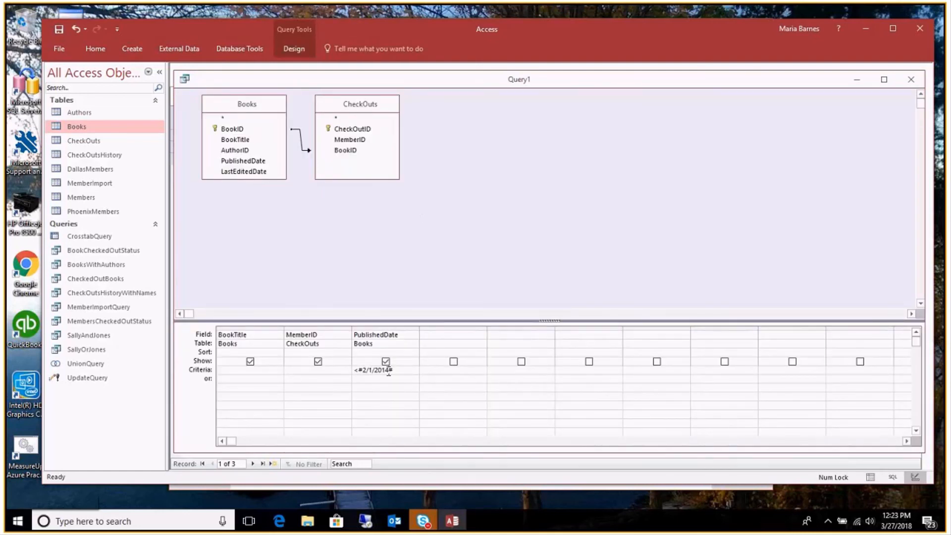
pyautogui.moveTo(363, 371); pyautogui.dragTo(388, 371)
pyautogui.write('1/1/1977')
pyautogui.rightClick(348, 82)
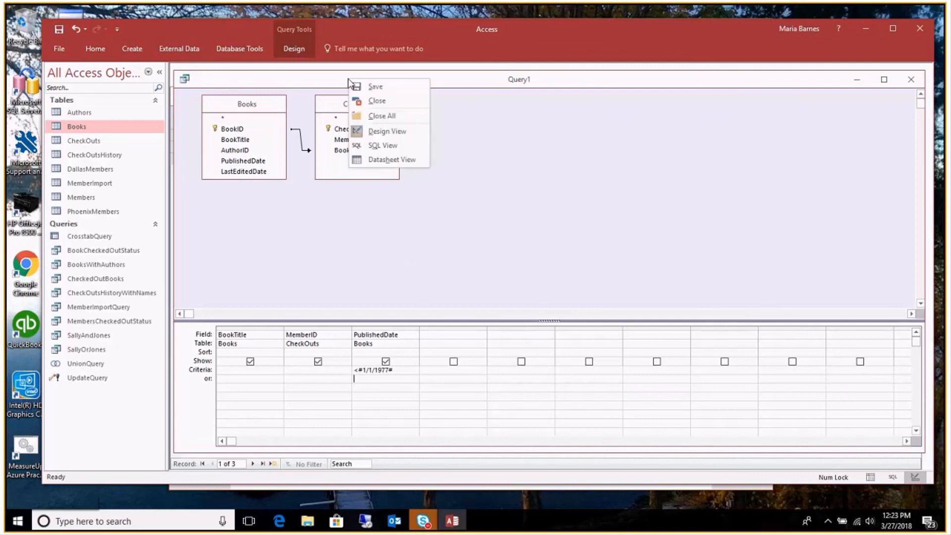
pyautogui.click(384, 159)
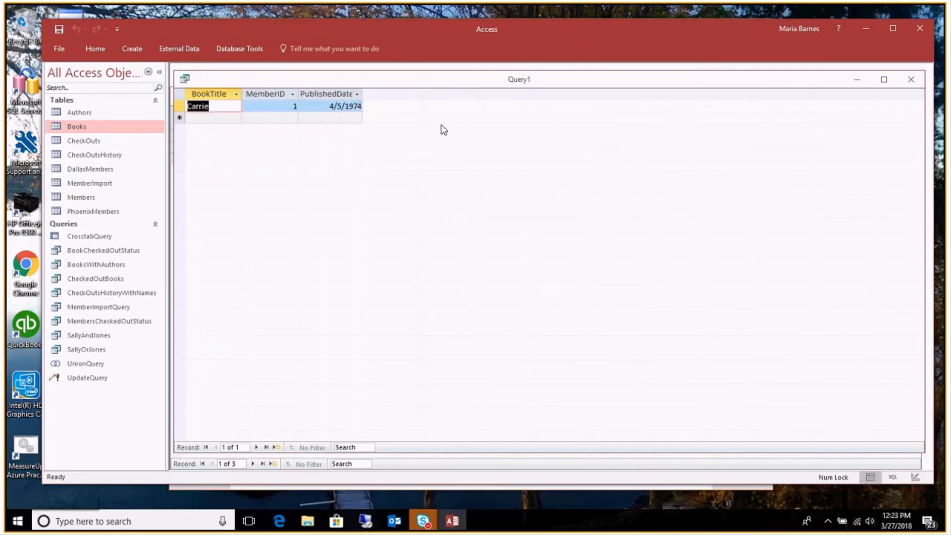
# Return to design view, change the PublishedDate criteria to <=#1/1/1977# and run the query
pyautogui.rightClick(337, 81)
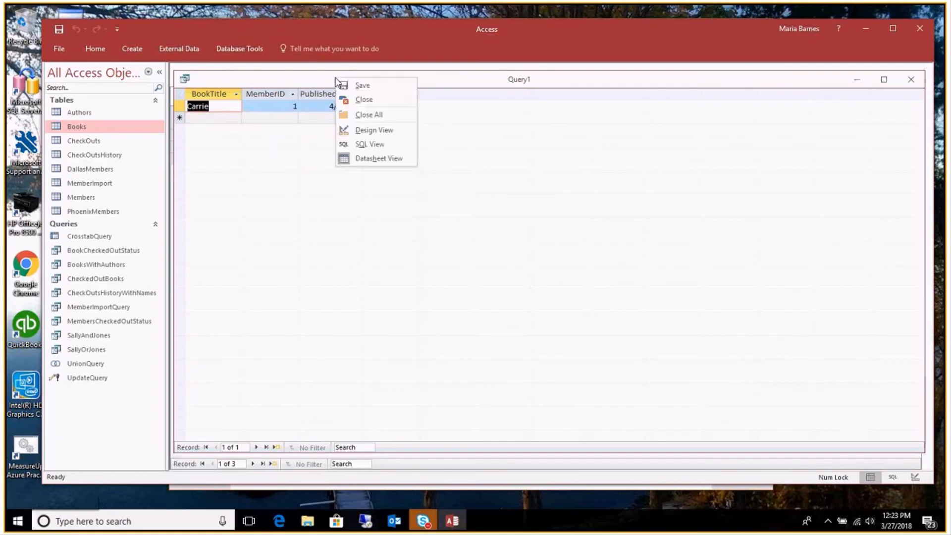
pyautogui.click(359, 129)
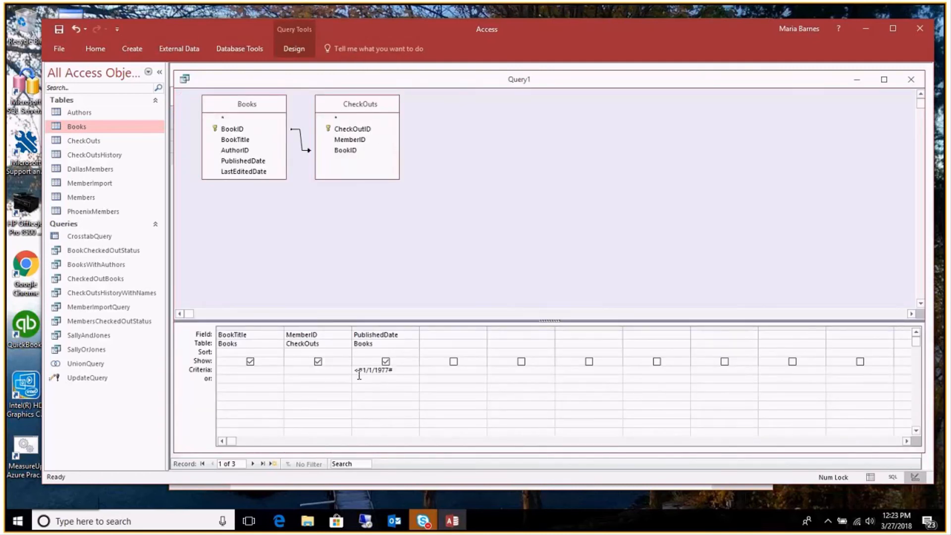
pyautogui.click(359, 375)
pyautogui.write('=')
pyautogui.click(294, 49)
pyautogui.click(82, 76)
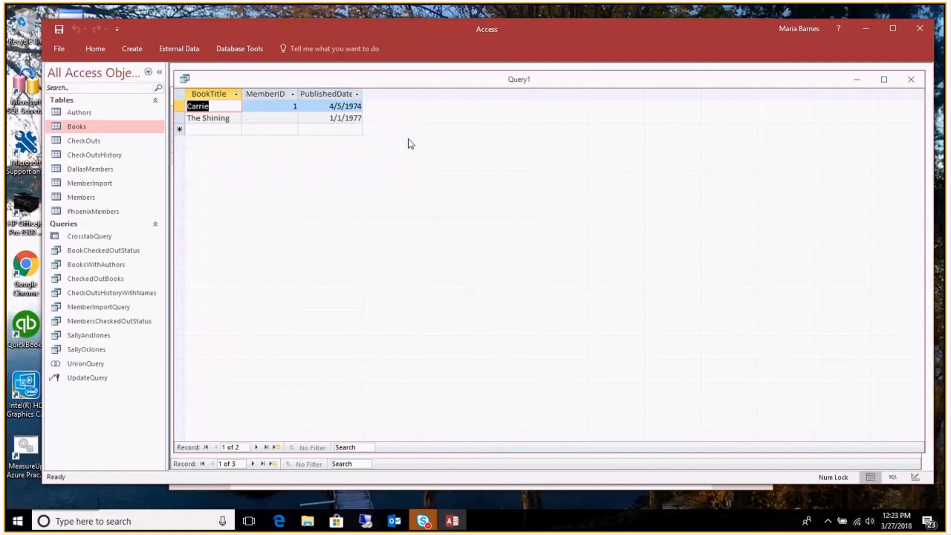
# Return to design view and add the Total row to the query grid
pyautogui.rightClick(402, 79)
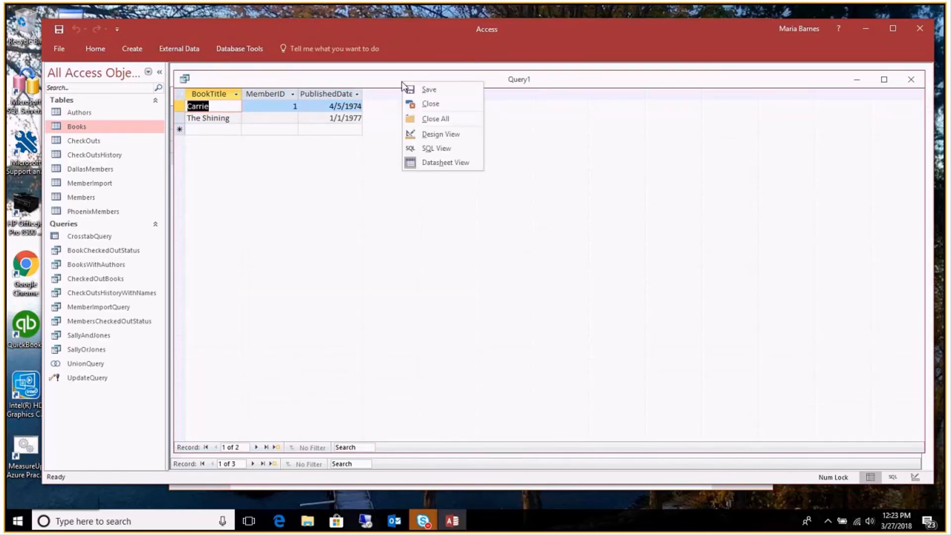
pyautogui.click(431, 132)
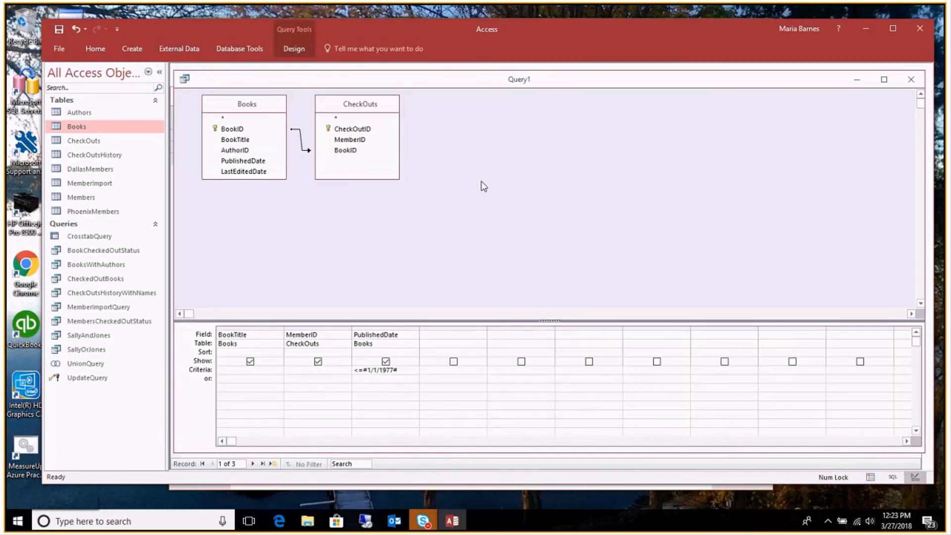
pyautogui.click(293, 50)
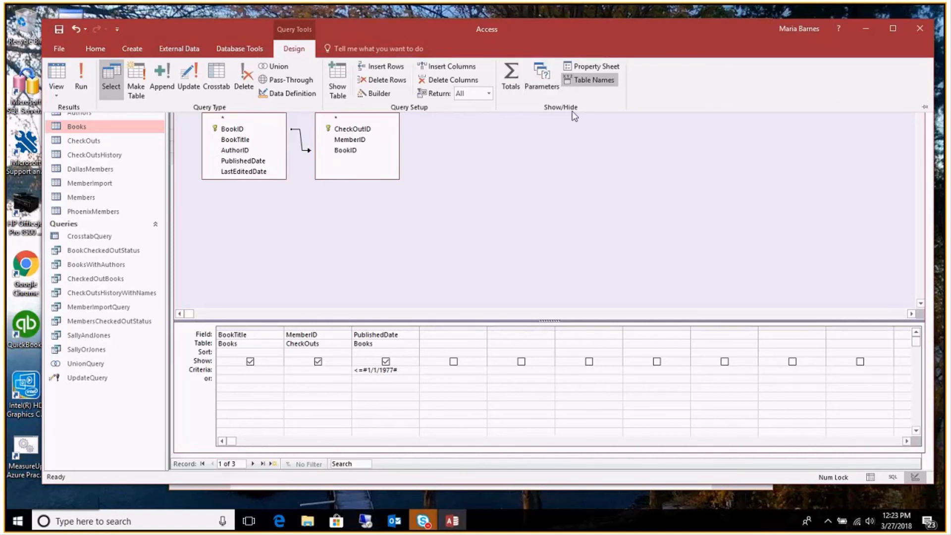
pyautogui.click(513, 73)
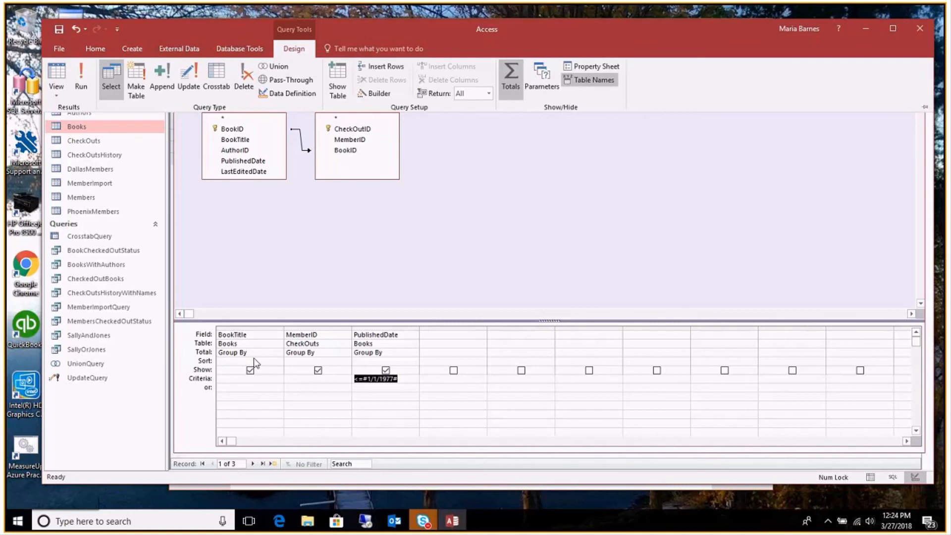
pyautogui.click(405, 352)
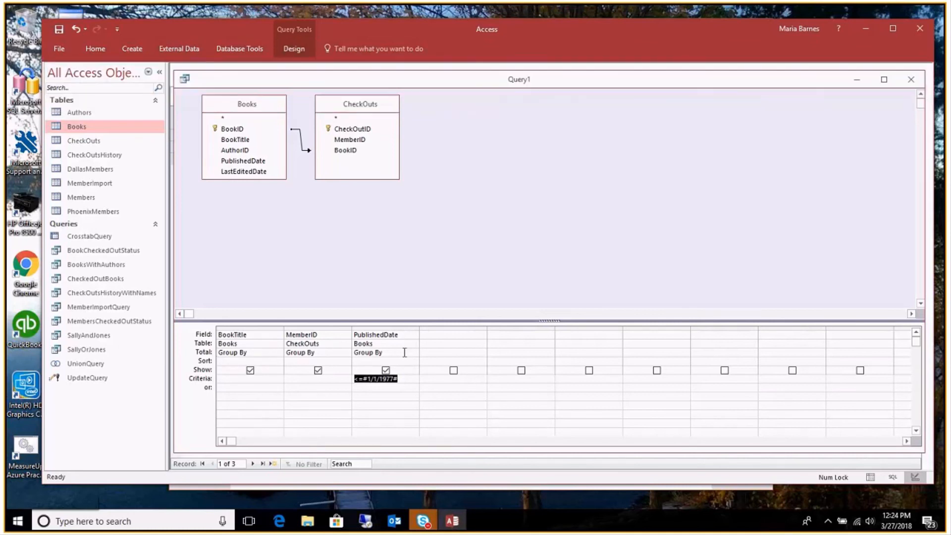
pyautogui.click(405, 352)
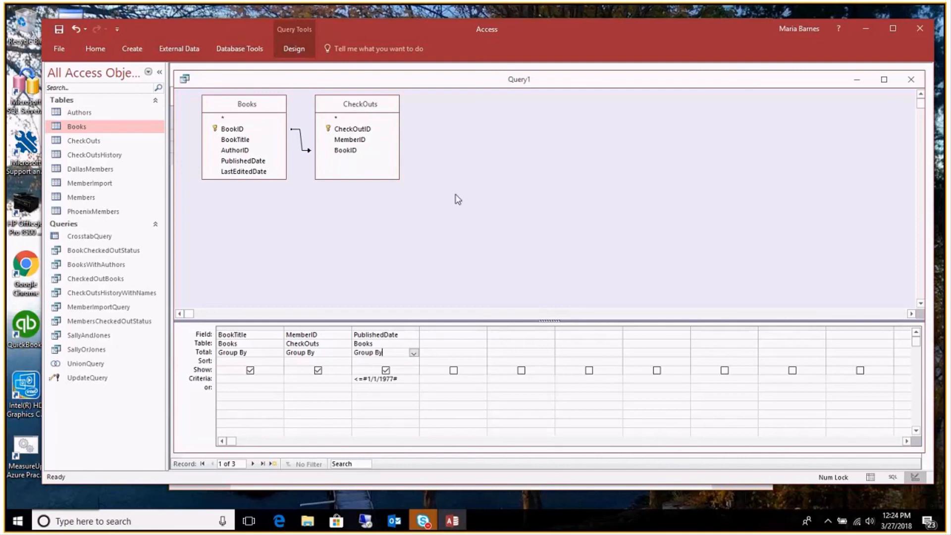
# Remove the CheckOuts and Books tables from the query design
pyautogui.rightClick(357, 104)
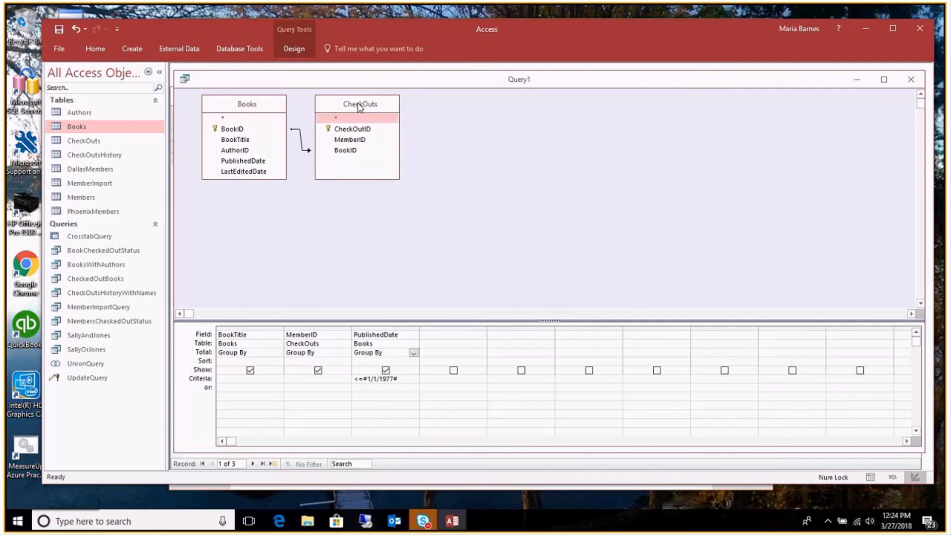
pyautogui.click(391, 111)
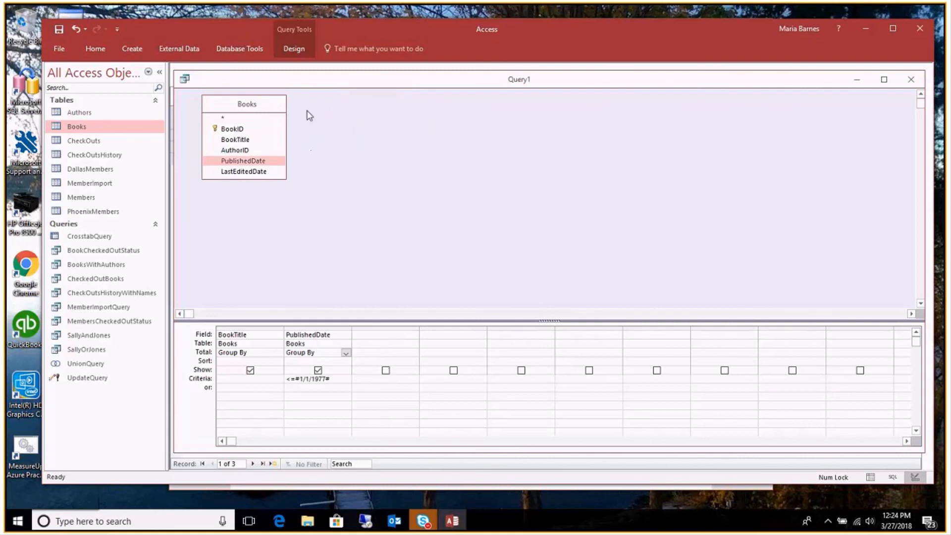
pyautogui.rightClick(270, 113)
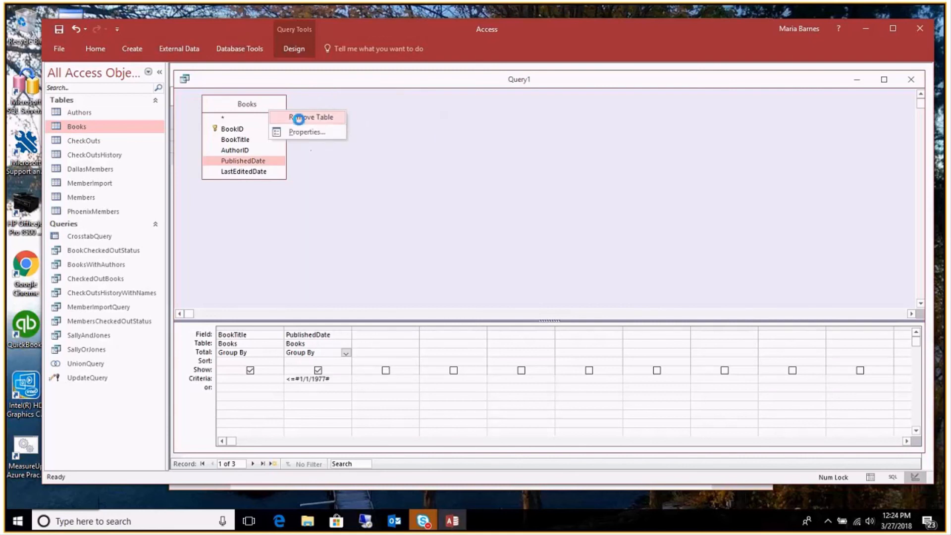
pyautogui.click(298, 117)
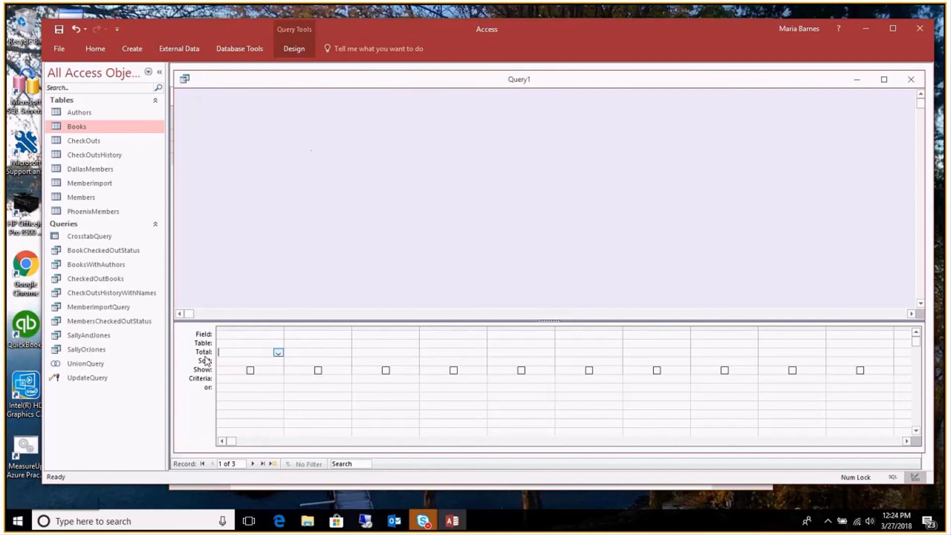
# Add the CheckOutsHistory table to the emptied query design and close the table list
pyautogui.click(299, 48)
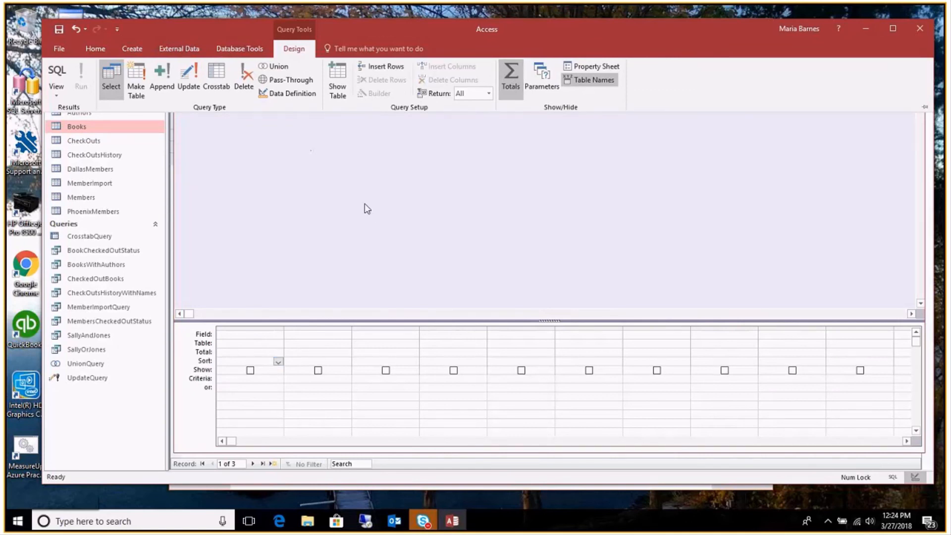
pyautogui.click(347, 221)
pyautogui.rightClick(349, 221)
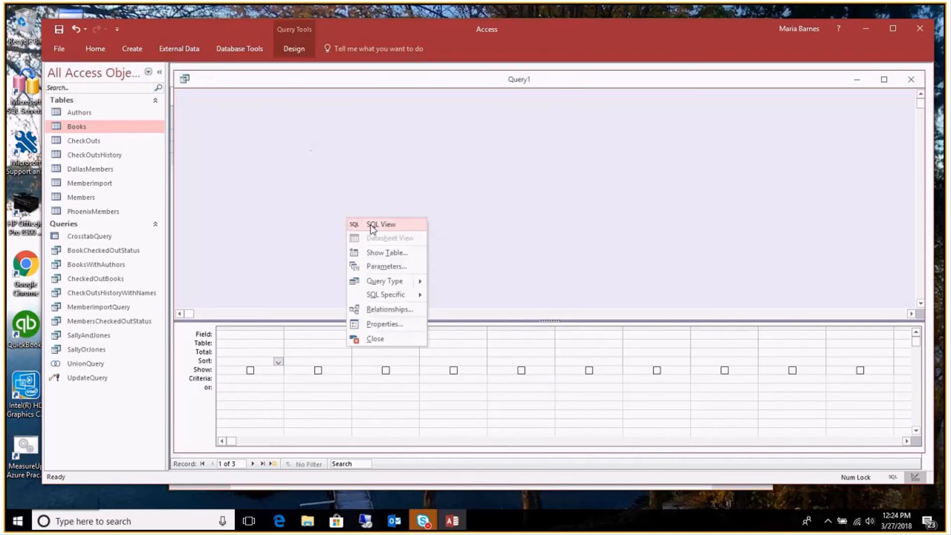
pyautogui.click(381, 253)
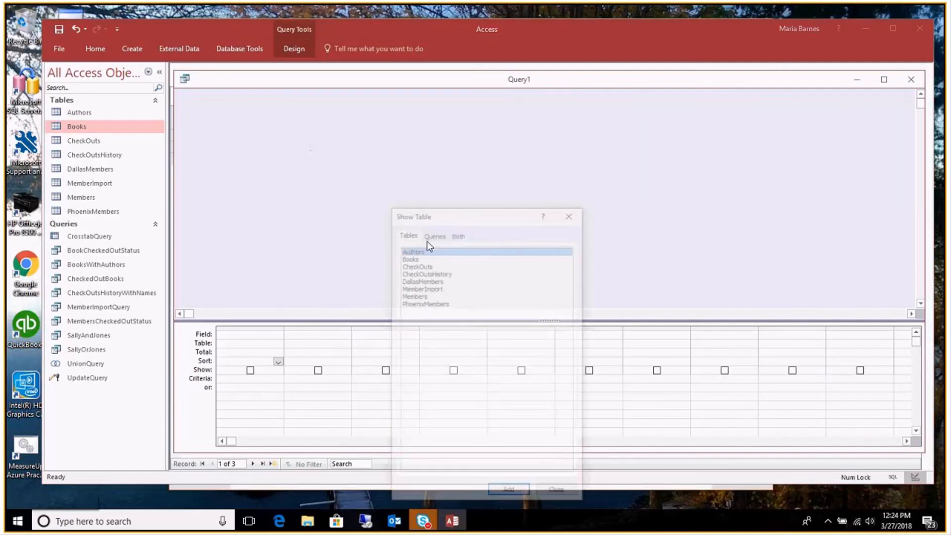
pyautogui.click(436, 272)
pyautogui.click(509, 494)
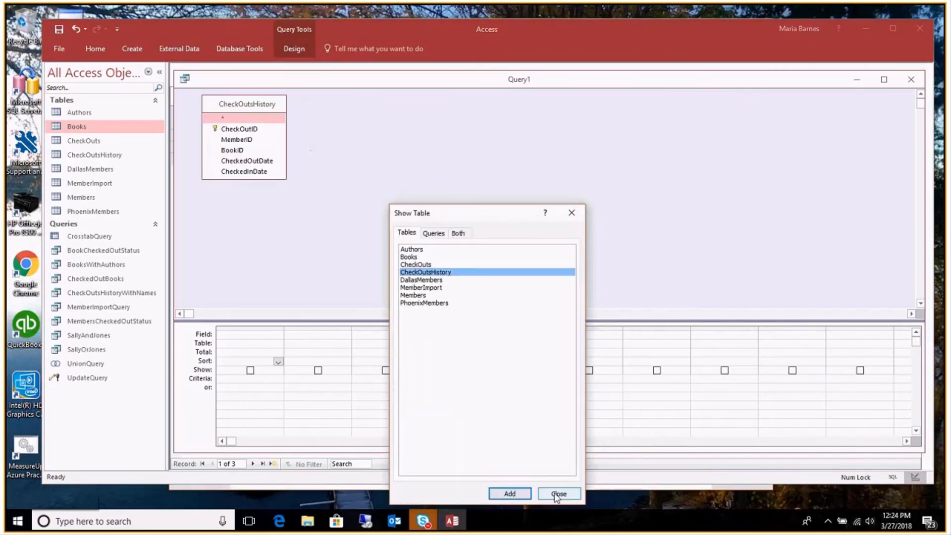
pyautogui.click(557, 493)
# Open the CheckOutsHistory table's records and narrow its window to uncover the query design
pyautogui.click(104, 158)
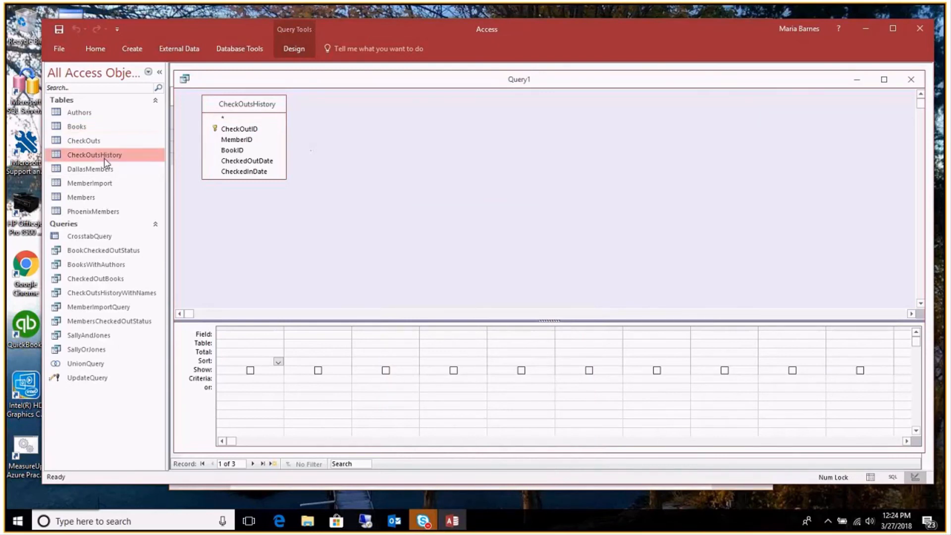
pyautogui.doubleClick(104, 160)
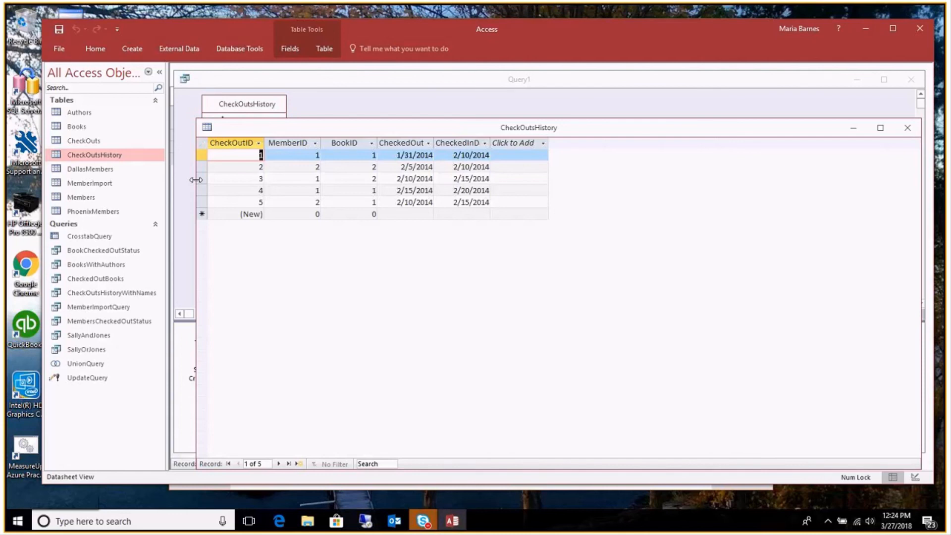
pyautogui.moveTo(196, 180); pyautogui.dragTo(386, 180)
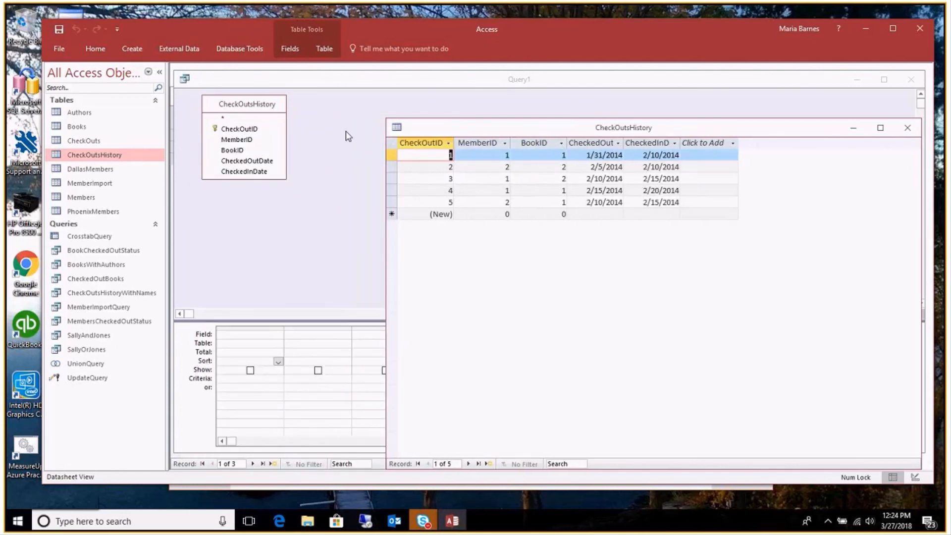
# Add the MemberID, BookID and CheckedOutDate fields of CheckOutsHistory to the query grid
pyautogui.click(241, 141)
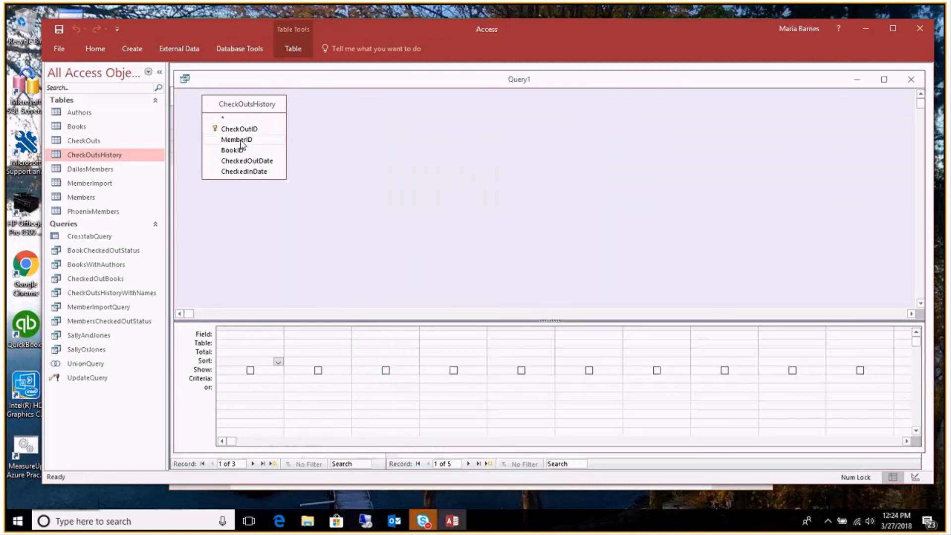
pyautogui.click(241, 141)
pyautogui.doubleClick(241, 143)
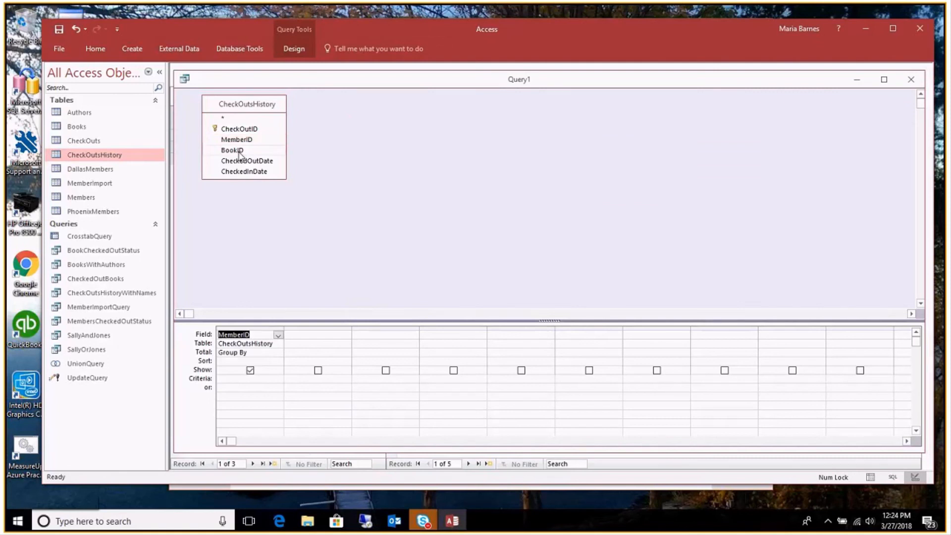
pyautogui.doubleClick(232, 151)
pyautogui.doubleClick(246, 160)
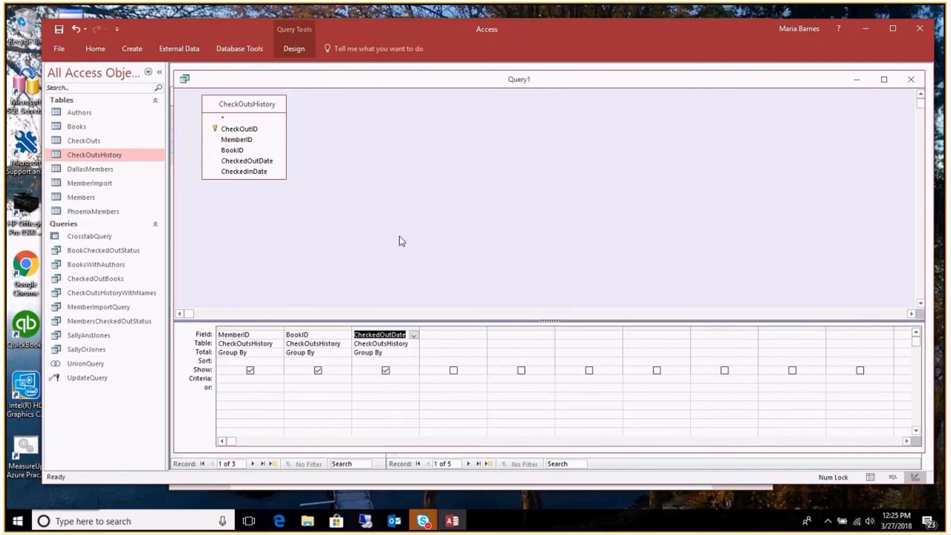
# Set the BookID column's total function to Sum in the query grid
pyautogui.click(333, 352)
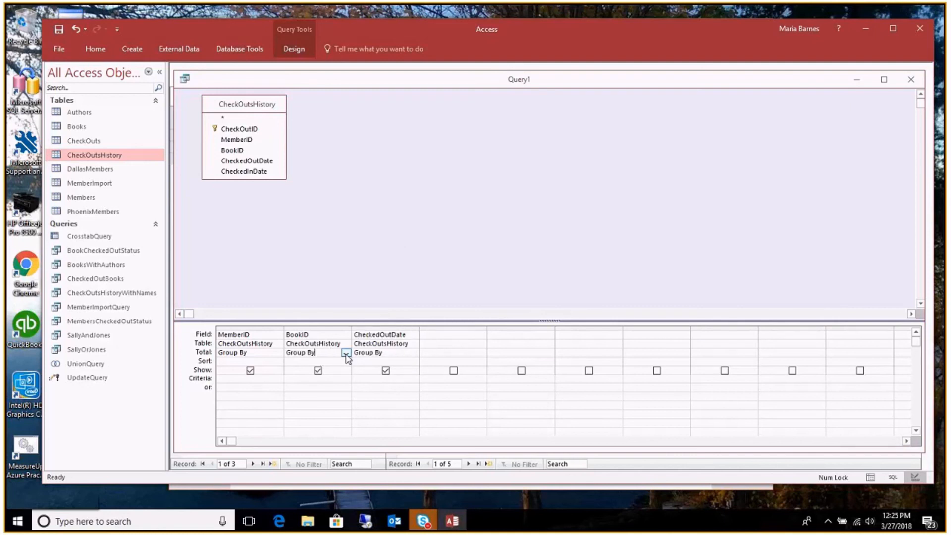
pyautogui.click(346, 353)
pyautogui.click(317, 370)
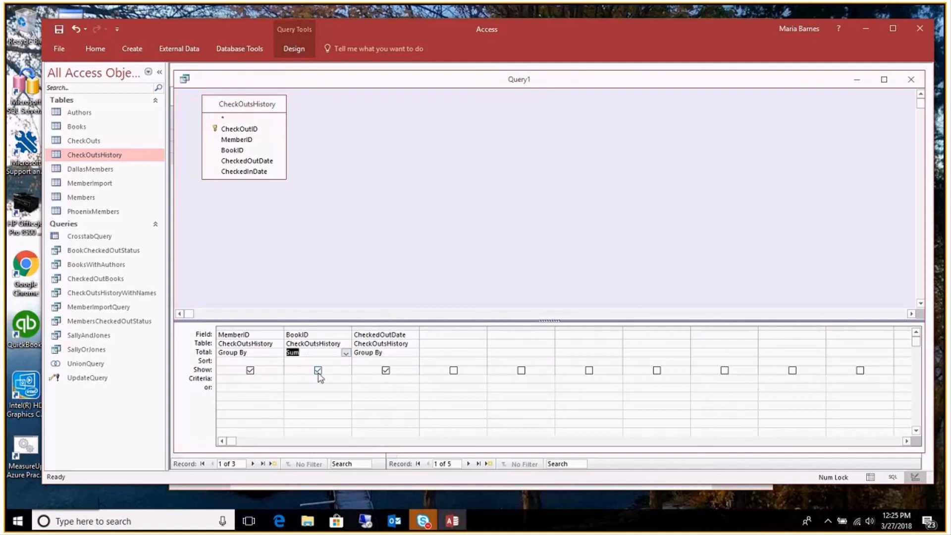
pyautogui.click(367, 215)
# Set the CheckedOutDate column's total function to Max in the query grid
pyautogui.click(390, 326)
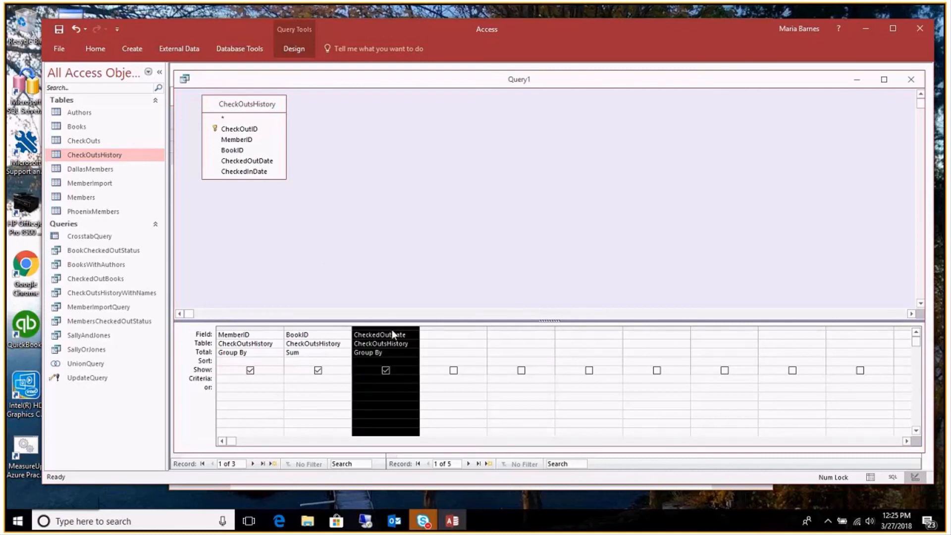
pyautogui.rightClick(393, 334)
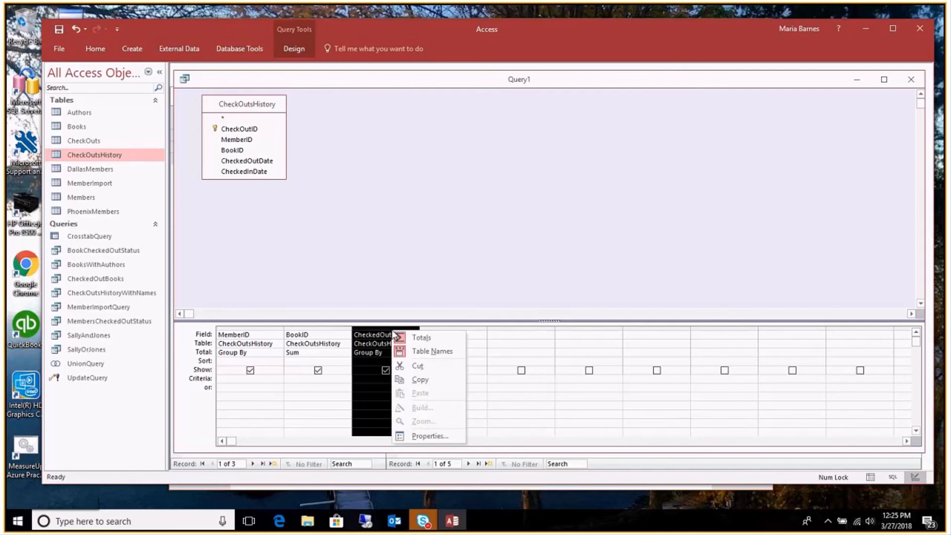
pyautogui.click(383, 262)
pyautogui.click(395, 353)
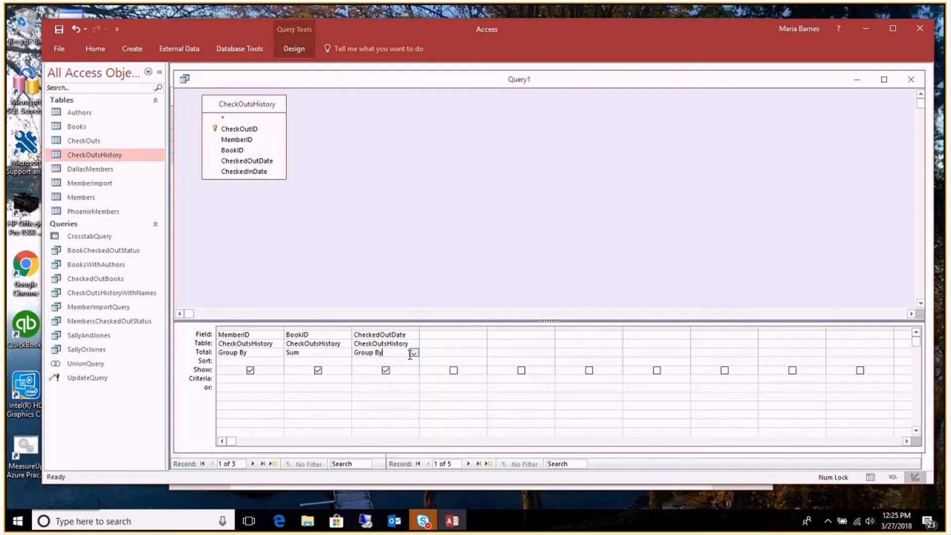
pyautogui.click(413, 352)
pyautogui.click(374, 395)
# Run the totals query, widening the book sum and maximum date columns to fit their headings, and return to its design
pyautogui.click(293, 49)
pyautogui.click(84, 70)
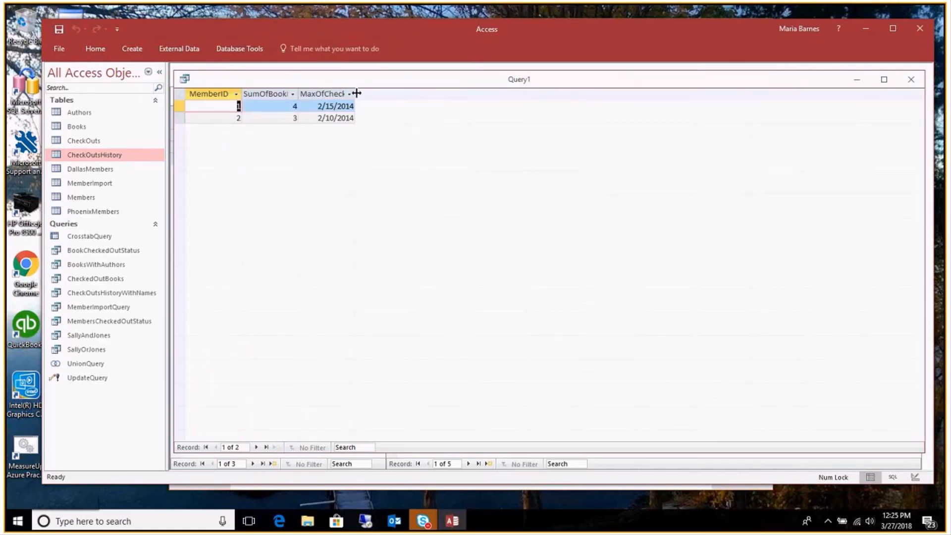
pyautogui.moveTo(355, 94); pyautogui.dragTo(395, 94)
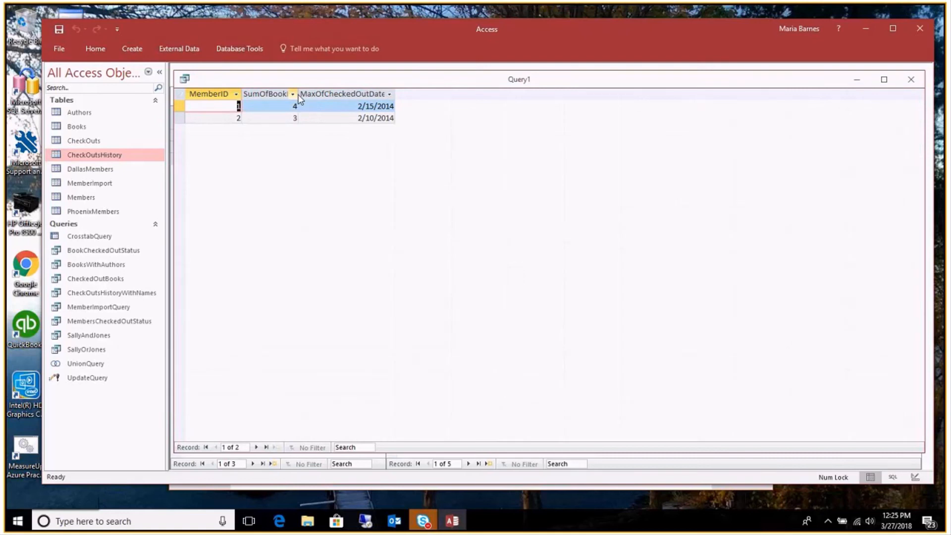
pyautogui.doubleClick(298, 94)
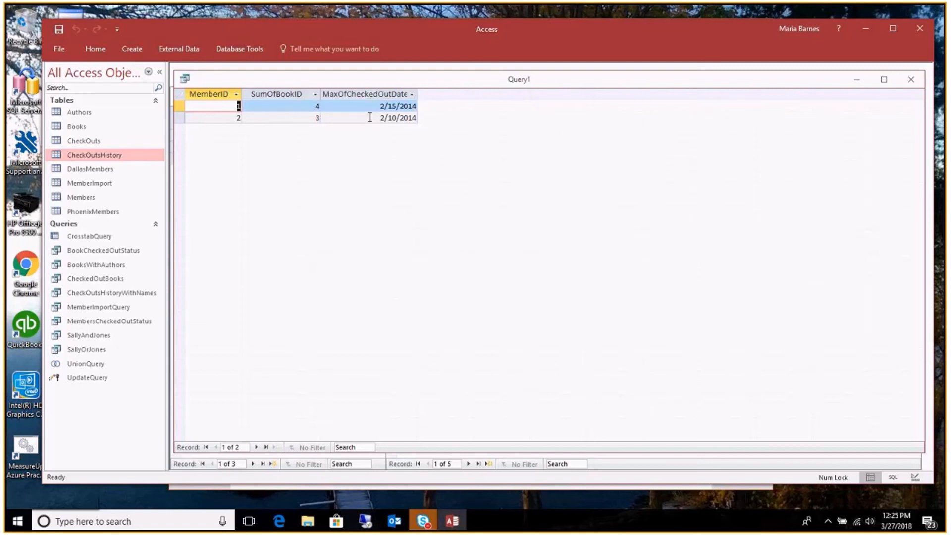
pyautogui.rightClick(371, 79)
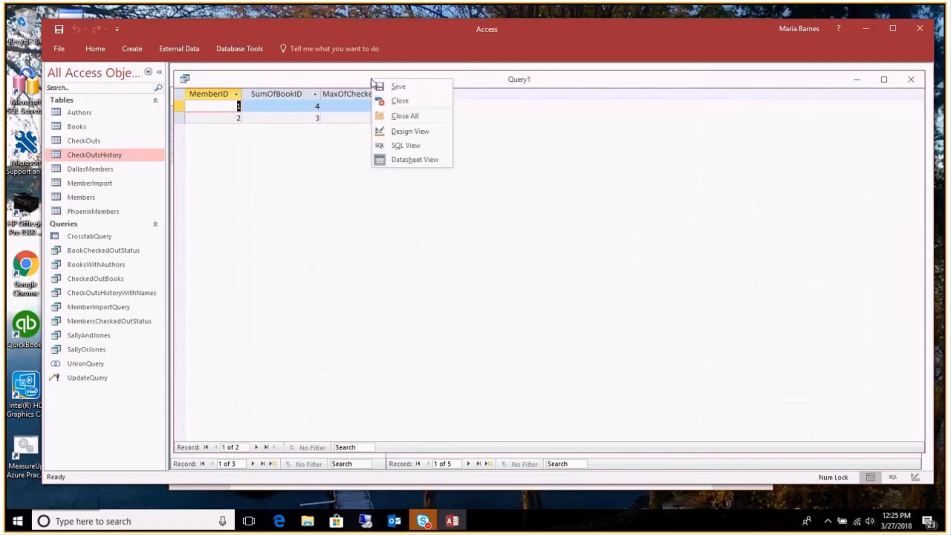
pyautogui.click(393, 132)
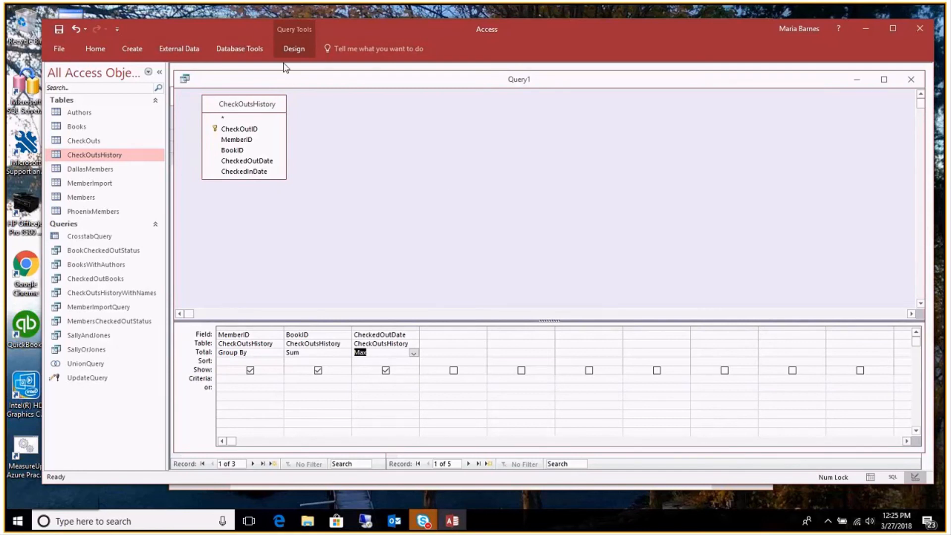
# Show the property sheet for the CheckedOutDate field and hide it again
pyautogui.click(295, 51)
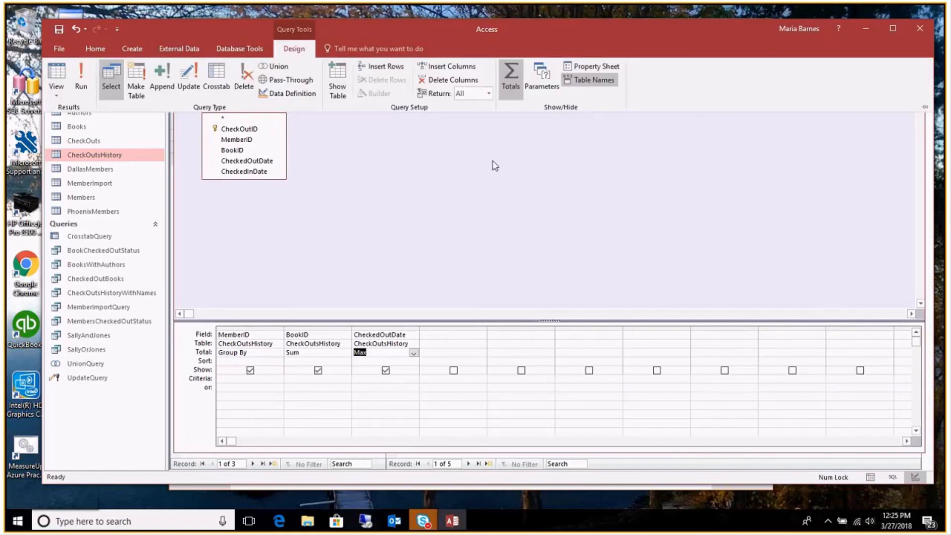
pyautogui.click(594, 70)
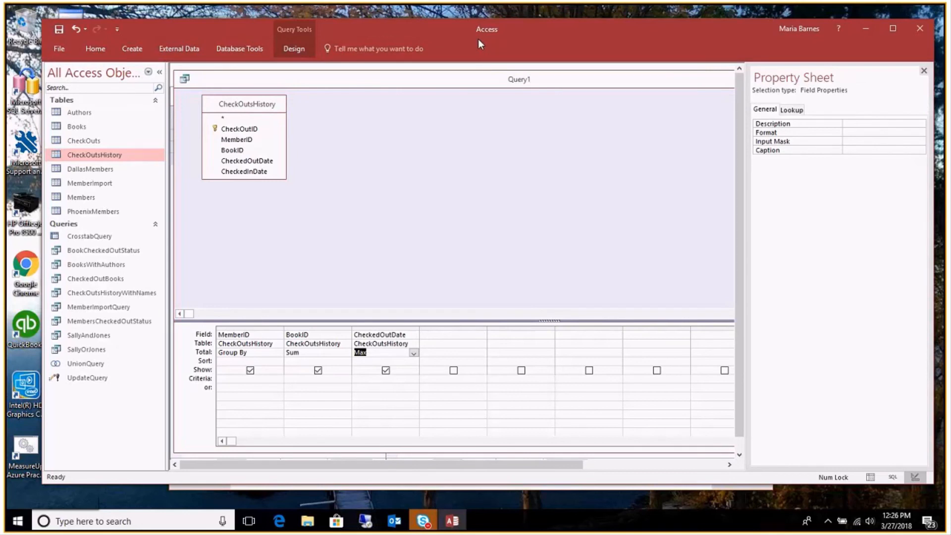
pyautogui.click(590, 65)
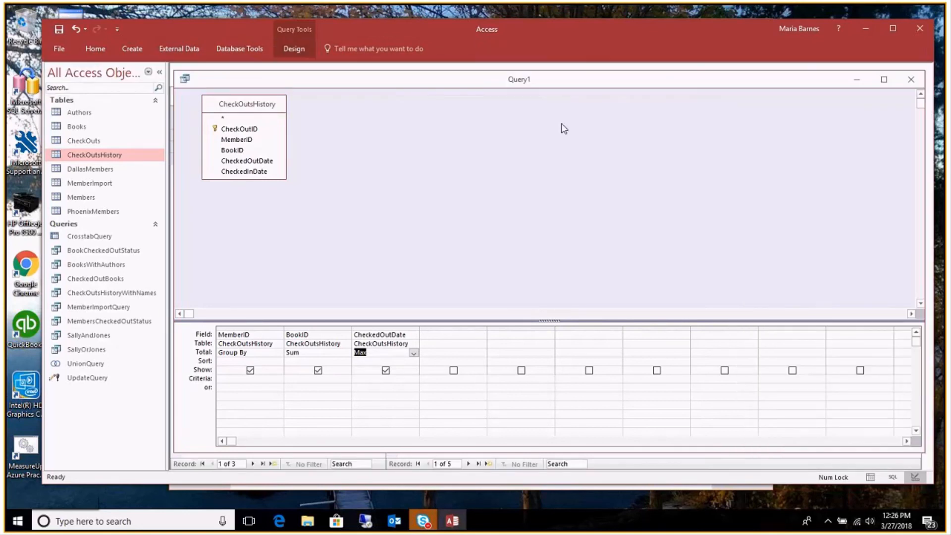
# Hide the row of table names in the query grid
pyautogui.click(297, 53)
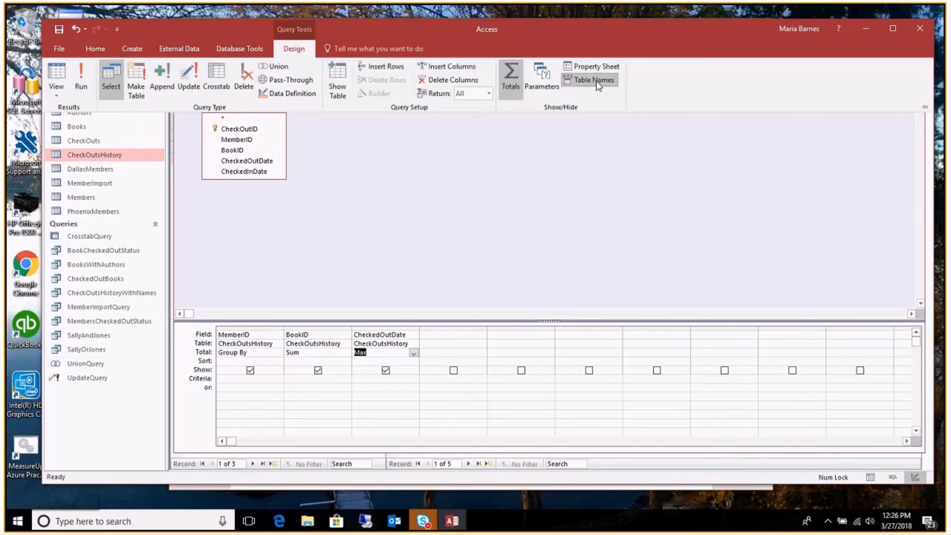
pyautogui.click(376, 185)
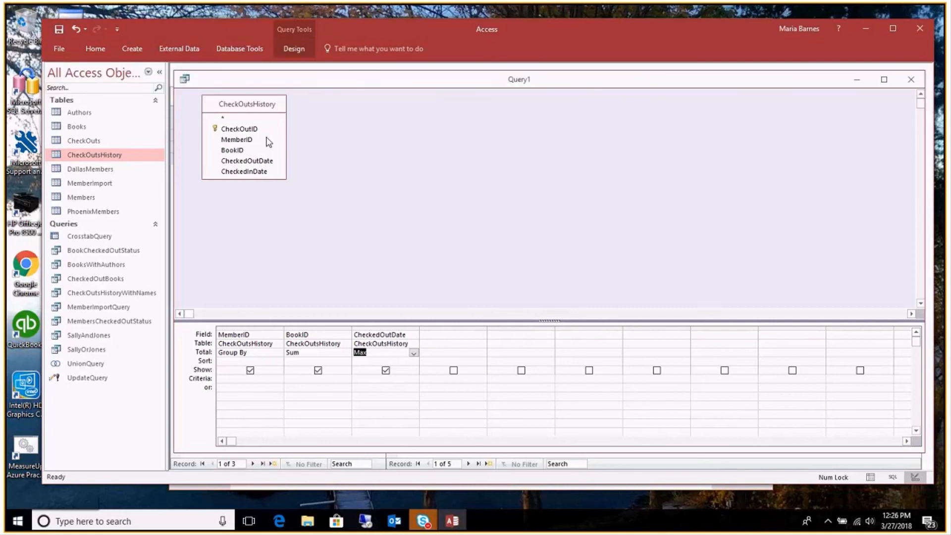
pyautogui.click(295, 49)
pyautogui.click(594, 82)
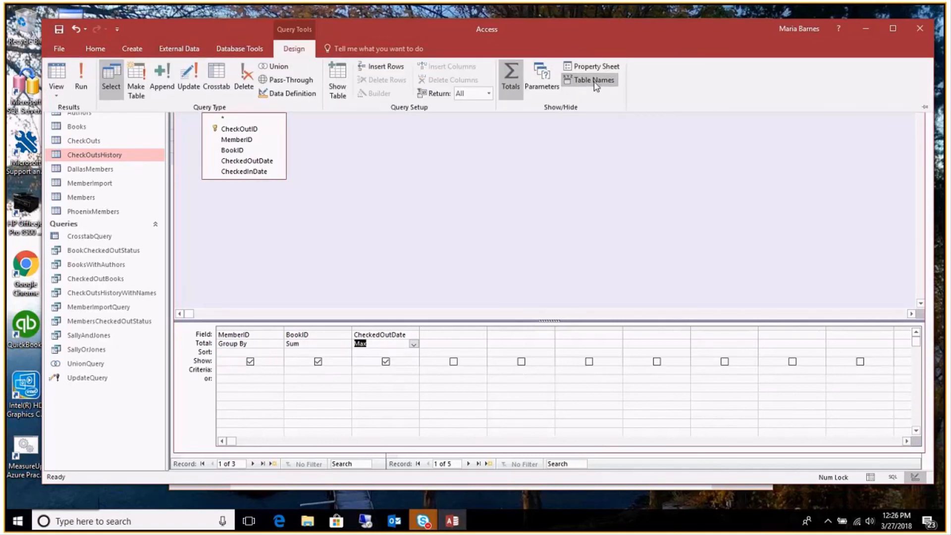
pyautogui.click(308, 197)
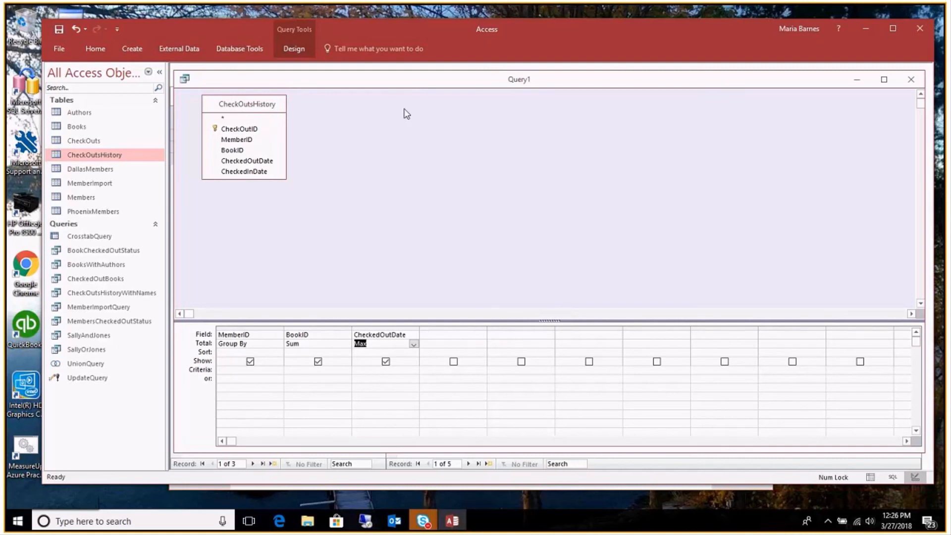
# Show the row of table names in the query grid again
pyautogui.click(299, 49)
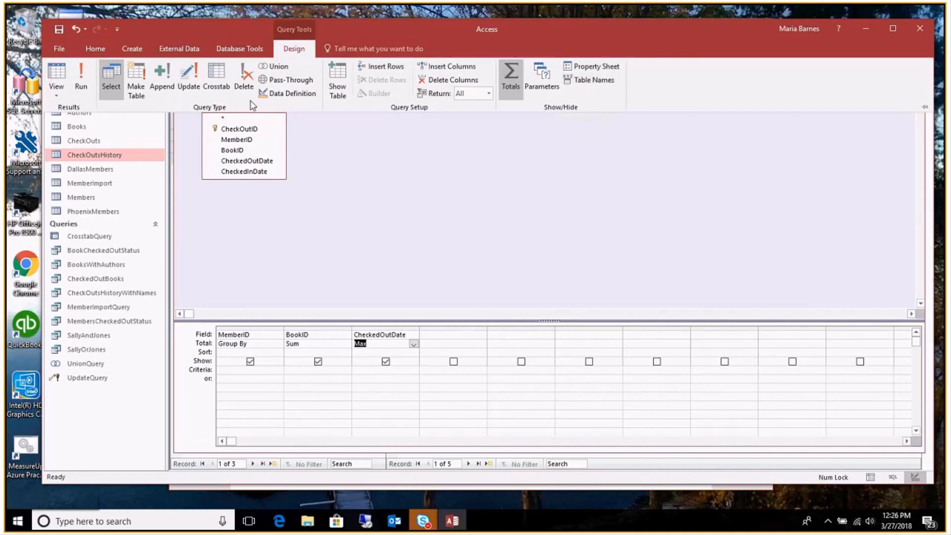
pyautogui.click(314, 209)
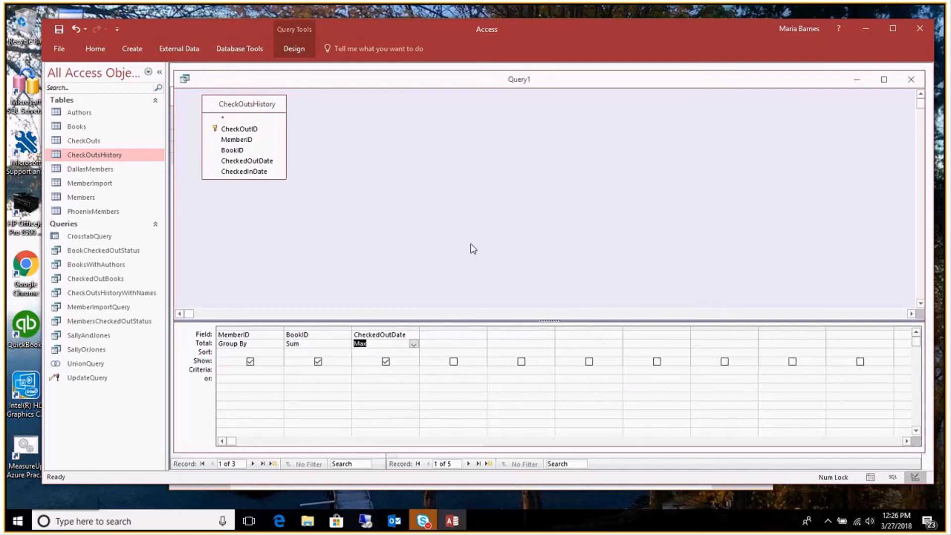
pyautogui.click(295, 46)
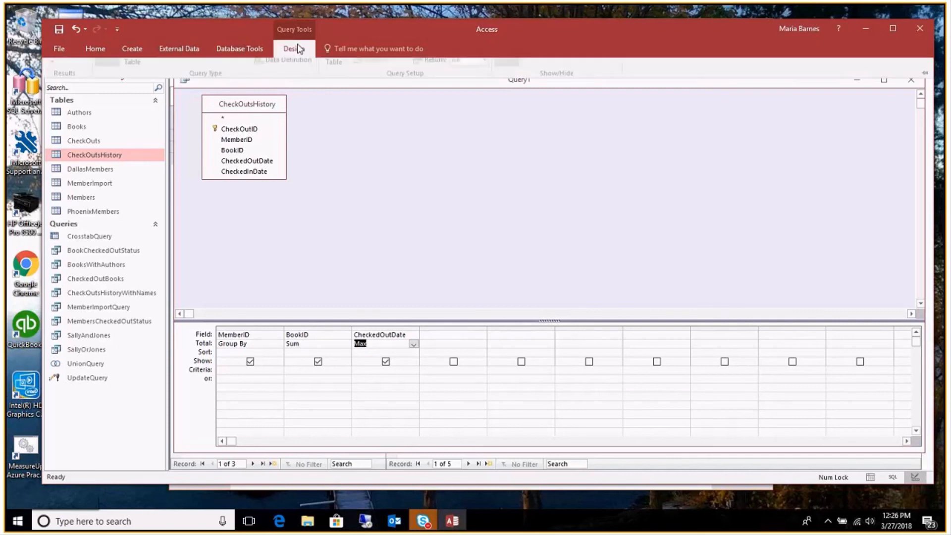
pyautogui.click(345, 161)
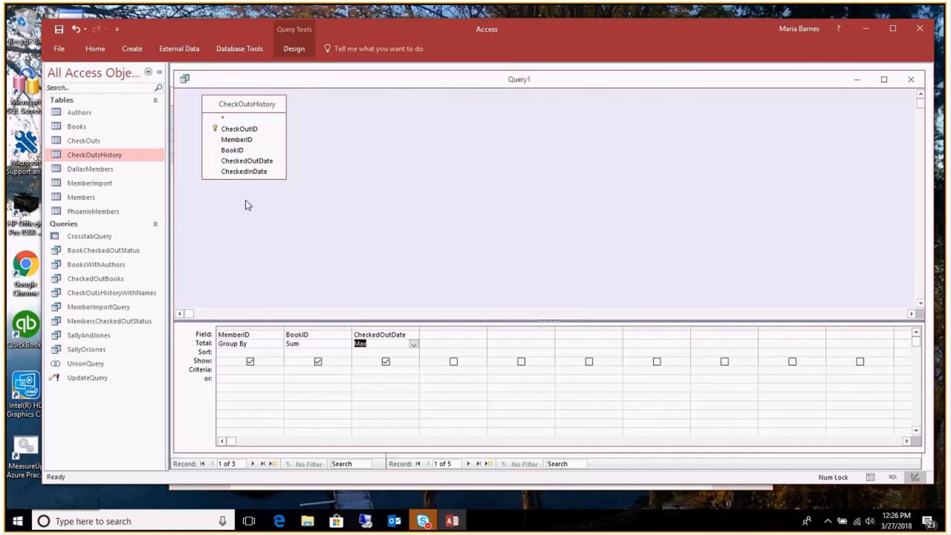
pyautogui.click(291, 49)
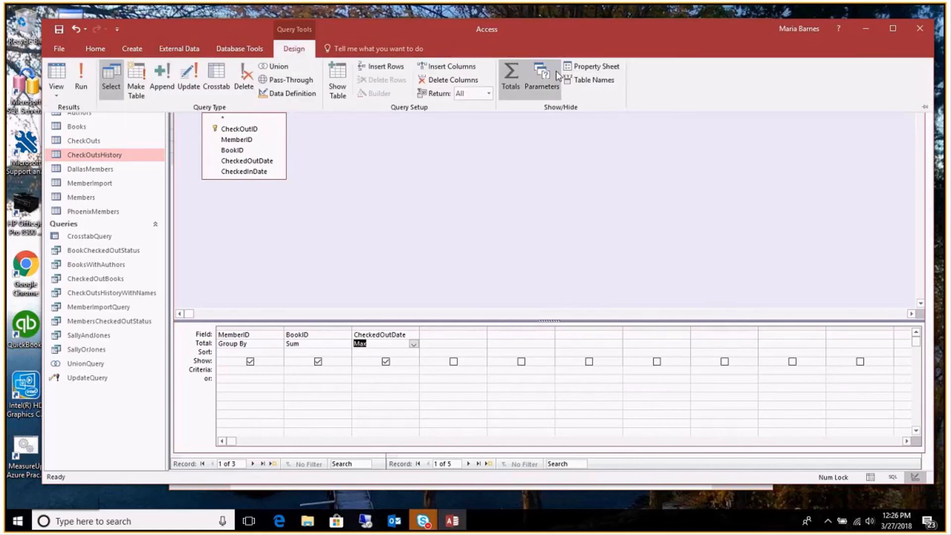
pyautogui.click(594, 80)
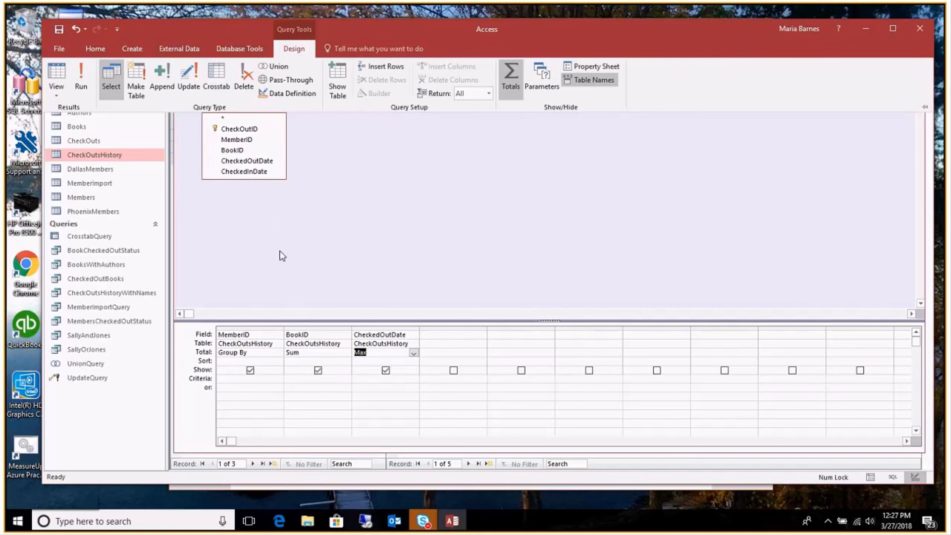
# Add the Books and Members tables to the query design and close the table list
pyautogui.rightClick(338, 170)
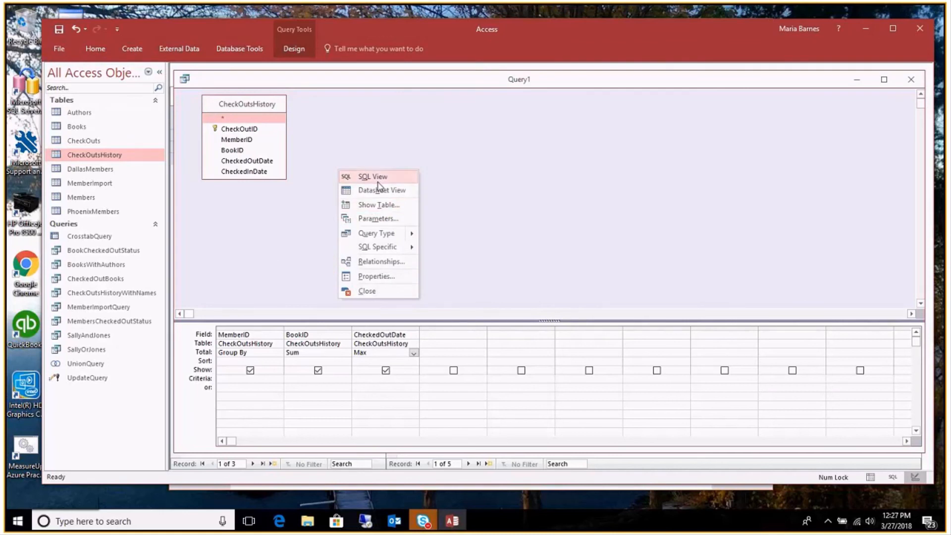
pyautogui.click(377, 205)
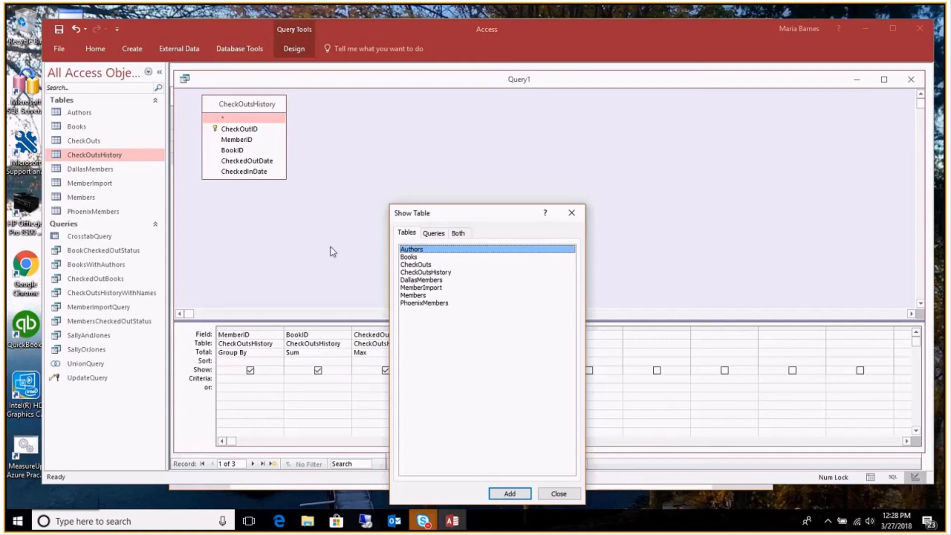
pyautogui.click(413, 257)
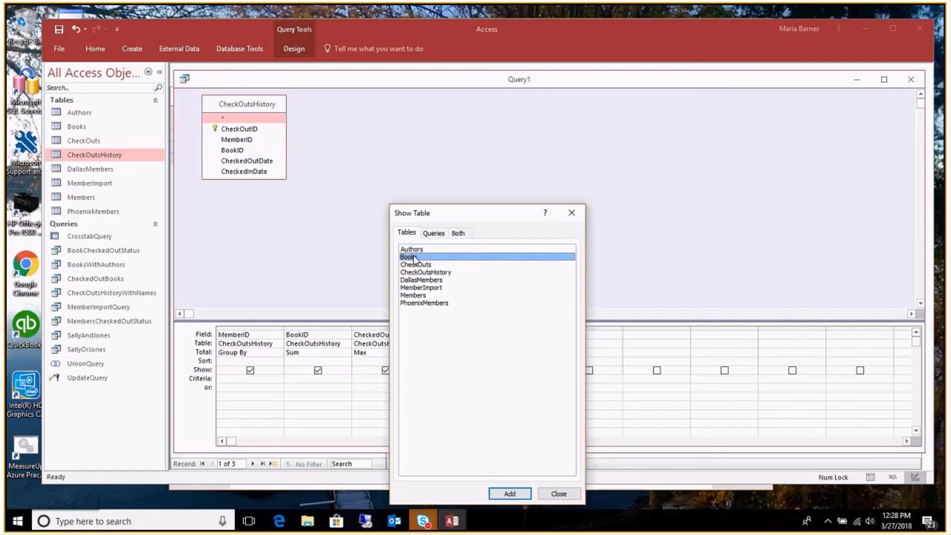
pyautogui.click(506, 493)
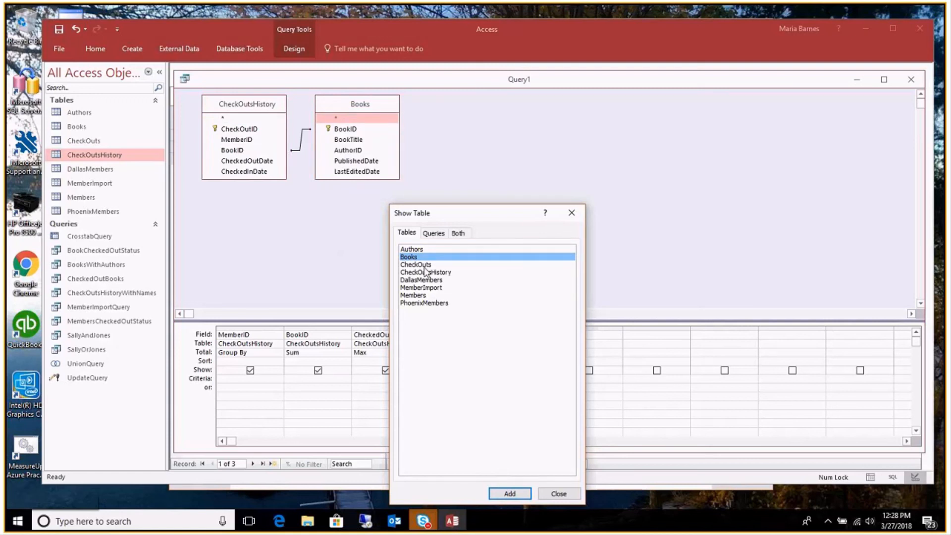
pyautogui.click(420, 295)
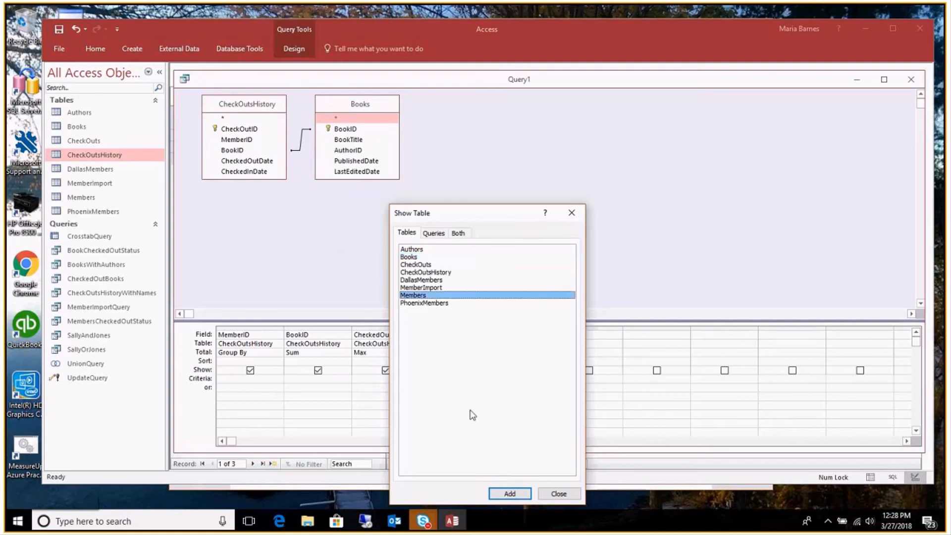
pyautogui.click(508, 494)
pyautogui.click(558, 493)
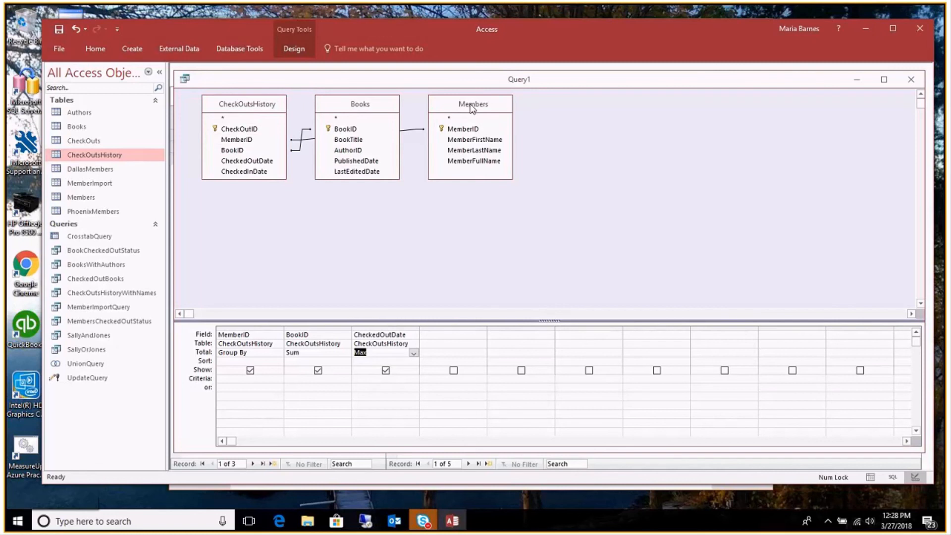
# Rearrange the query diagram so Members sits beside CheckOutsHistory and Books sits below Members
pyautogui.moveTo(370, 106); pyautogui.dragTo(373, 174)
pyautogui.moveTo(473, 105); pyautogui.dragTo(369, 104)
pyautogui.click(388, 200)
pyautogui.moveTo(374, 172); pyautogui.dragTo(377, 202)
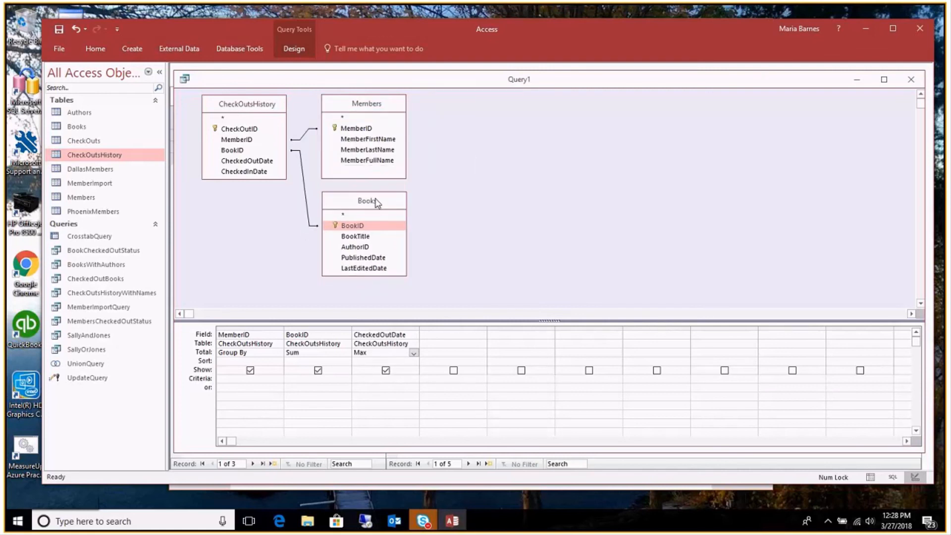
pyautogui.click(459, 155)
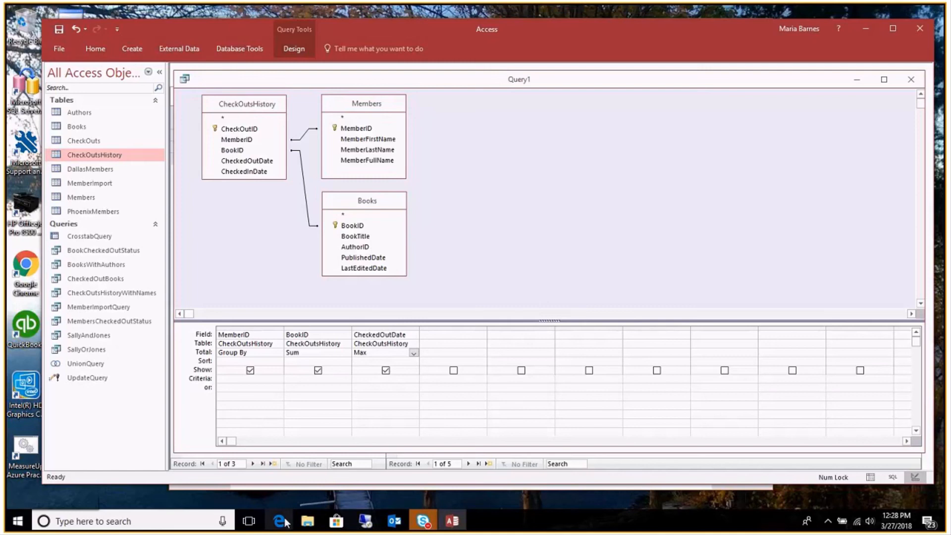
# Switch to Edge to review the query example joining Books and Authors in LinkingToKeyFields.pdf, and return to Access
pyautogui.moveTo(285, 522)
pyautogui.click(287, 471)
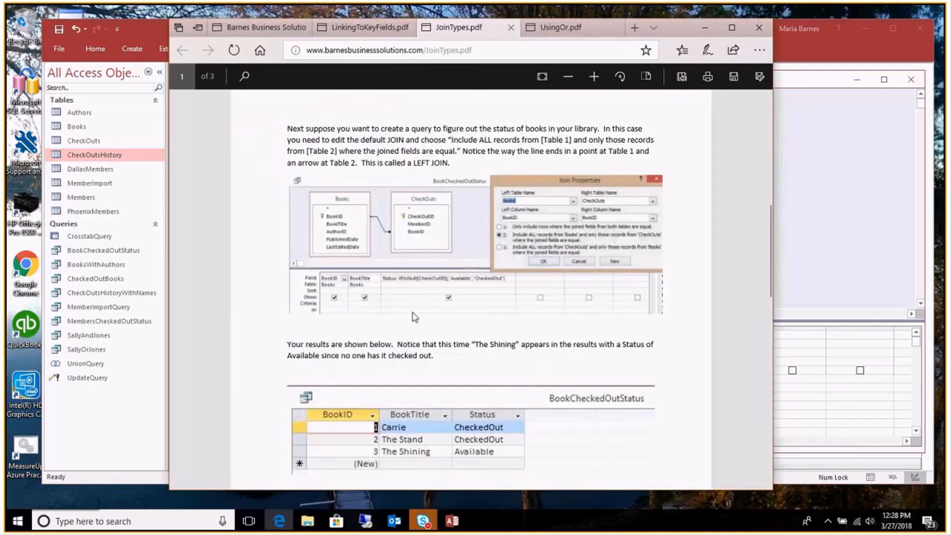
pyautogui.click(361, 32)
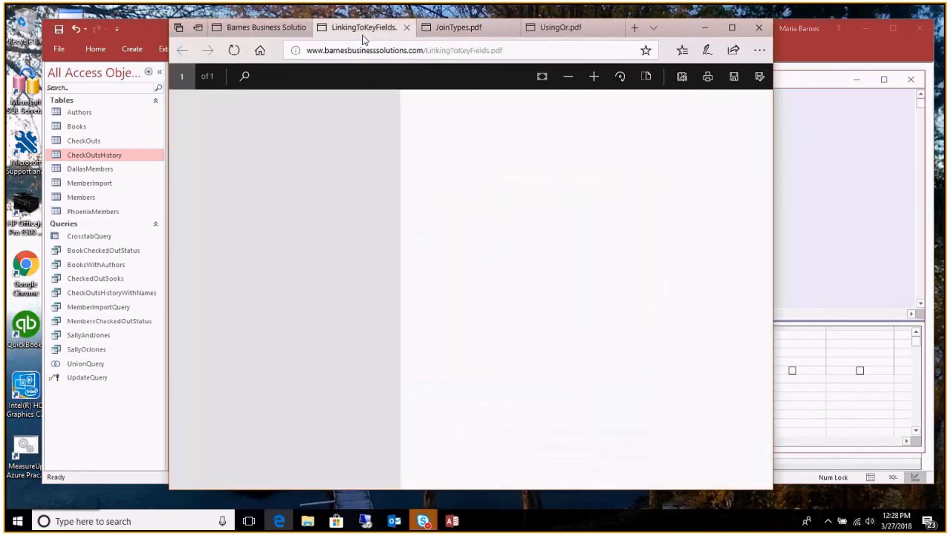
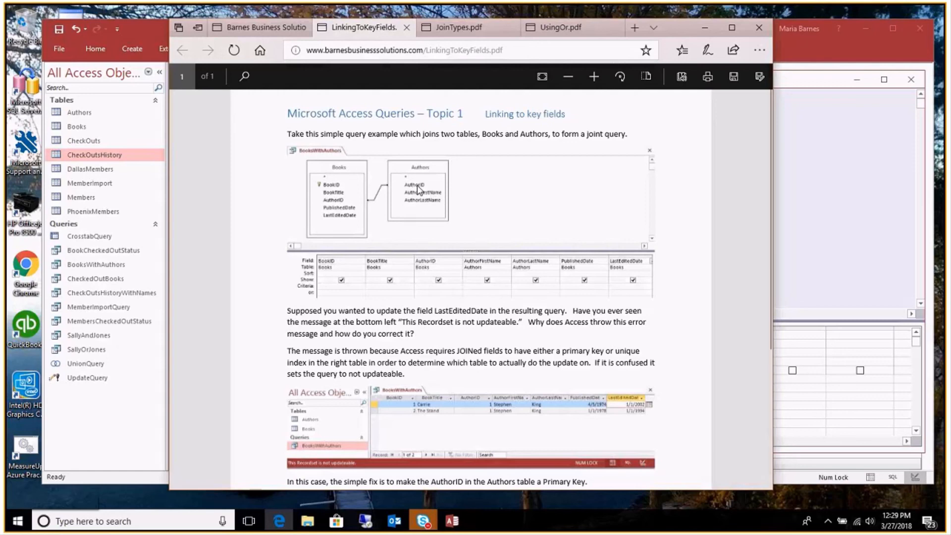
pyautogui.click(797, 170)
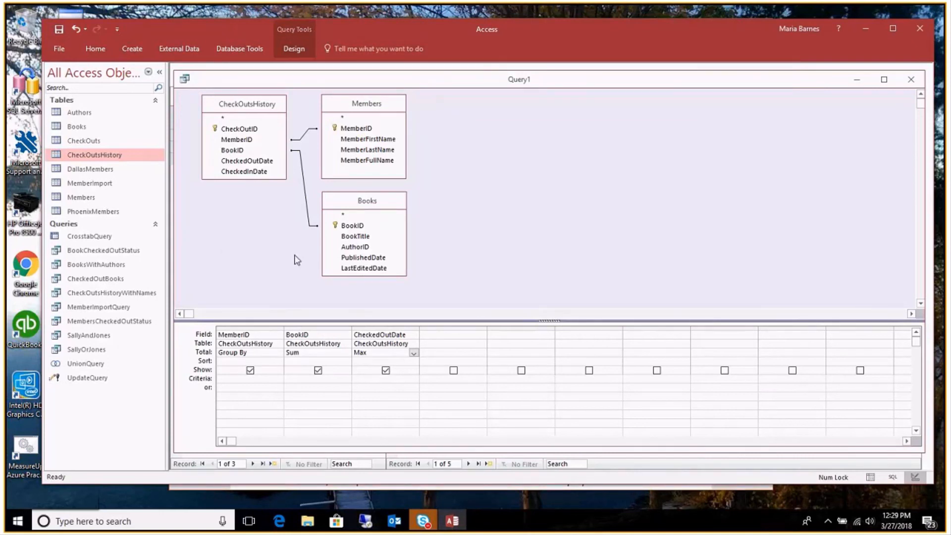
# Add MemberFullName from Members and BookTitle from Books to the query grid, and move MemberFullName directly after MemberID
pyautogui.doubleClick(381, 161)
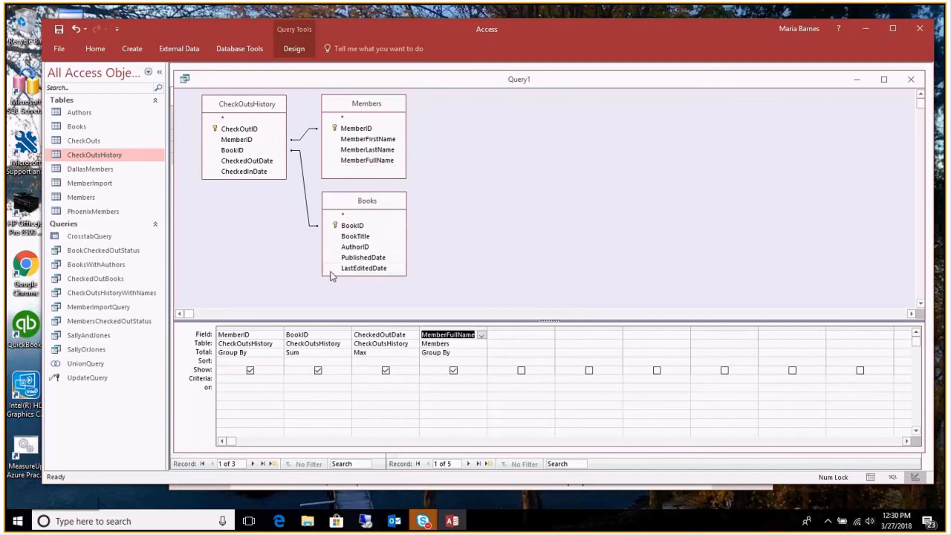
pyautogui.doubleClick(356, 236)
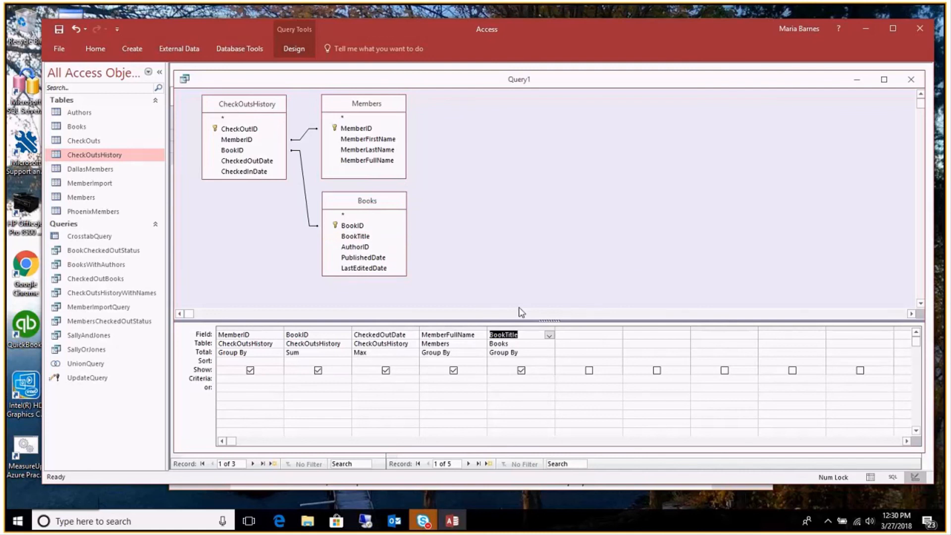
pyautogui.click(462, 328)
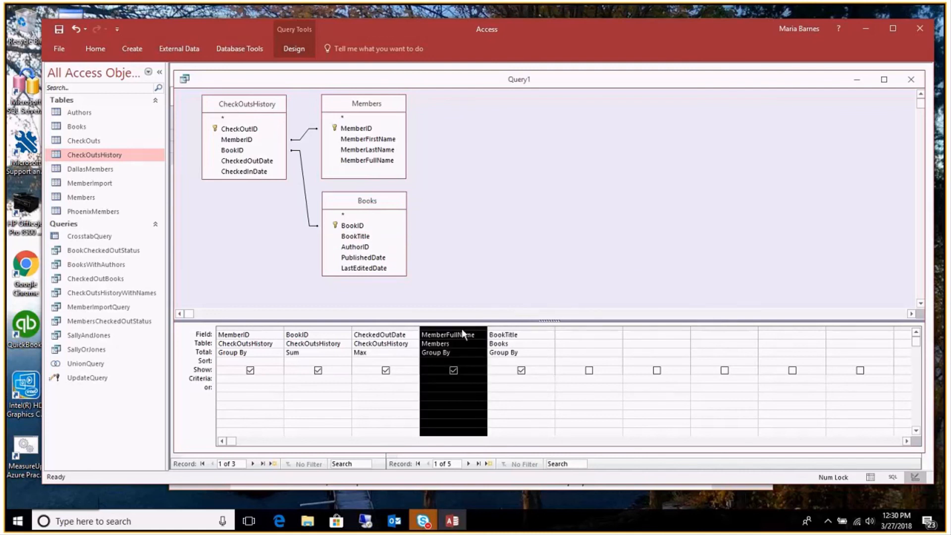
pyautogui.moveTo(462, 329); pyautogui.dragTo(317, 339)
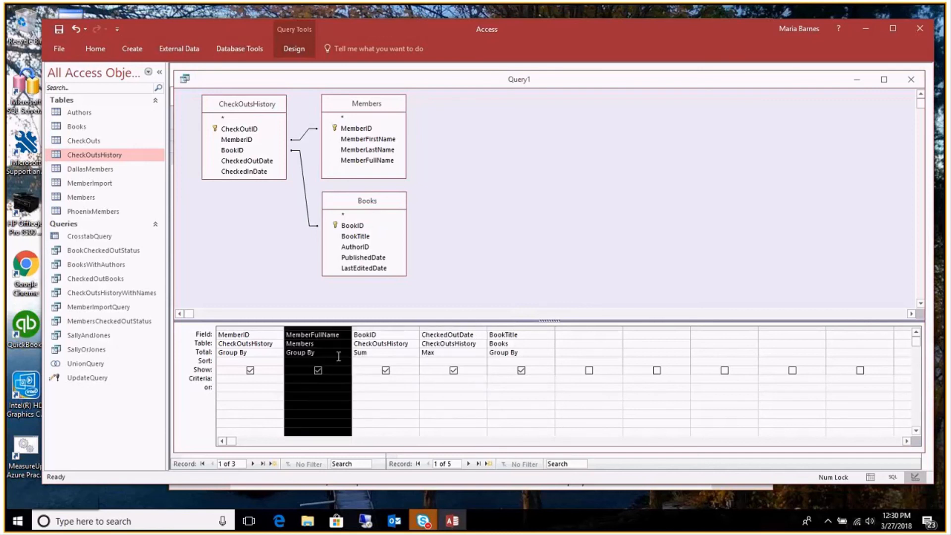
# Move the BookTitle column between BookID and CheckedOutDate in the query grid
pyautogui.click(514, 332)
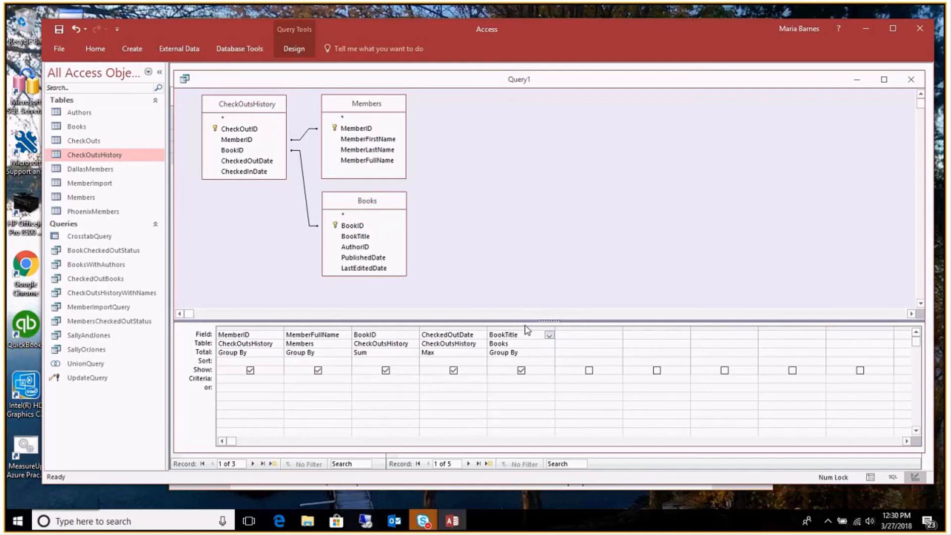
pyautogui.click(529, 329)
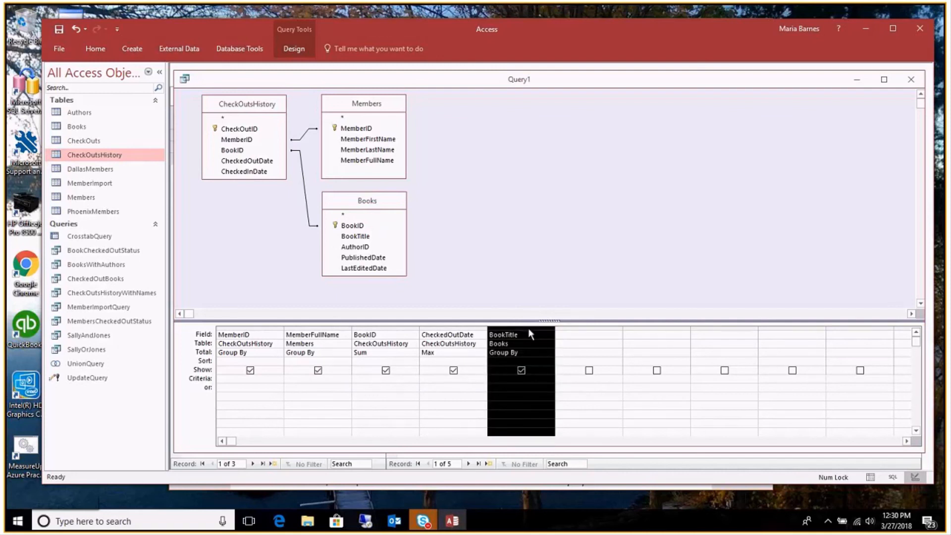
pyautogui.moveTo(529, 334); pyautogui.dragTo(458, 337)
pyautogui.click(542, 286)
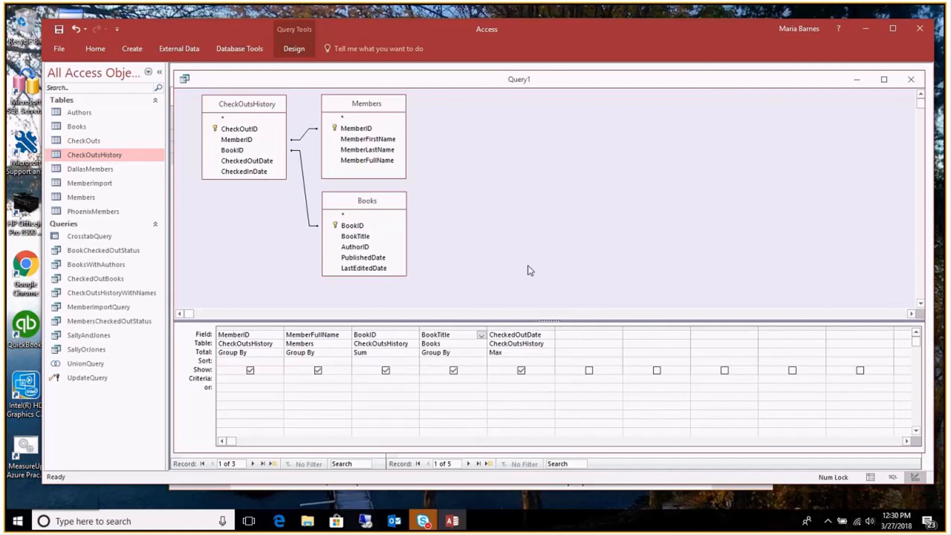
# Hide the MemberID column from the query output and remove the BookTitle column from the grid
pyautogui.click(250, 370)
pyautogui.click(293, 49)
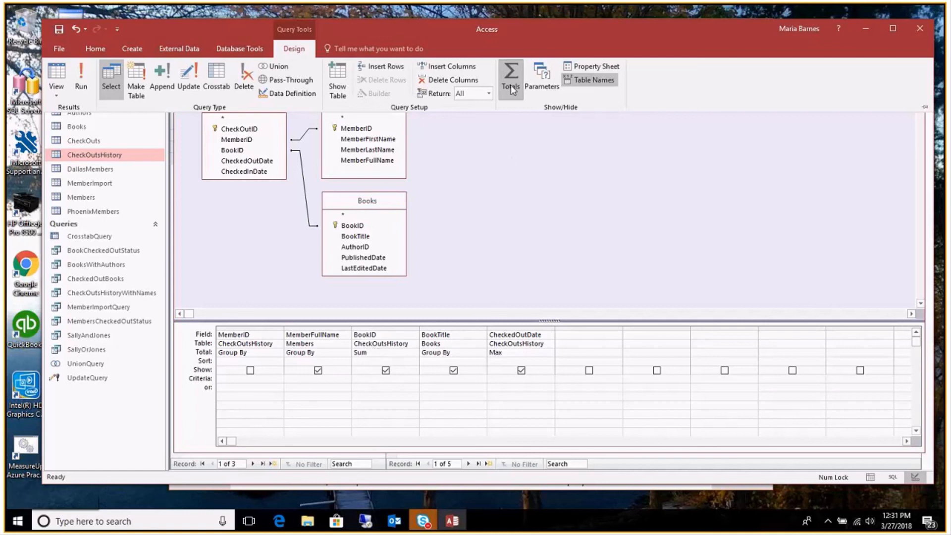
pyautogui.click(485, 317)
pyautogui.click(453, 370)
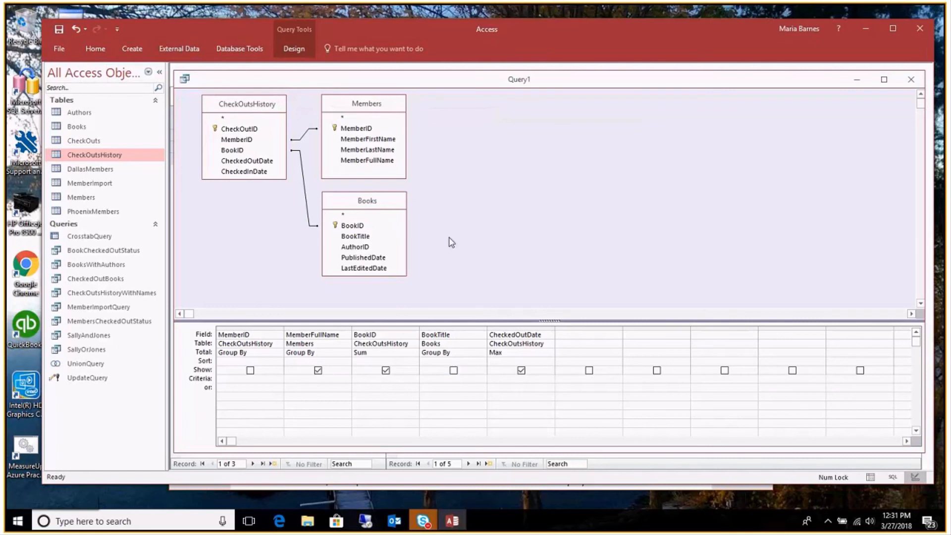
pyautogui.click(460, 329)
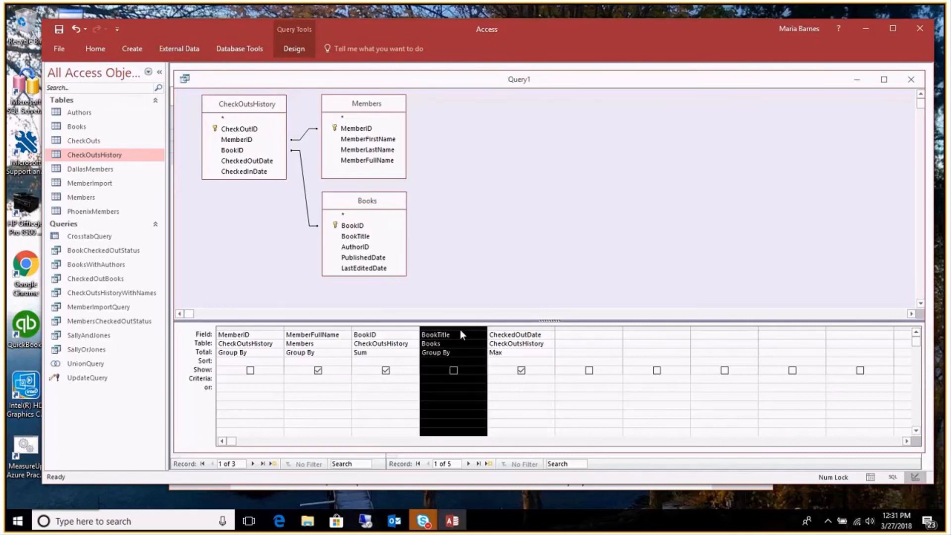
pyautogui.press('Delete')
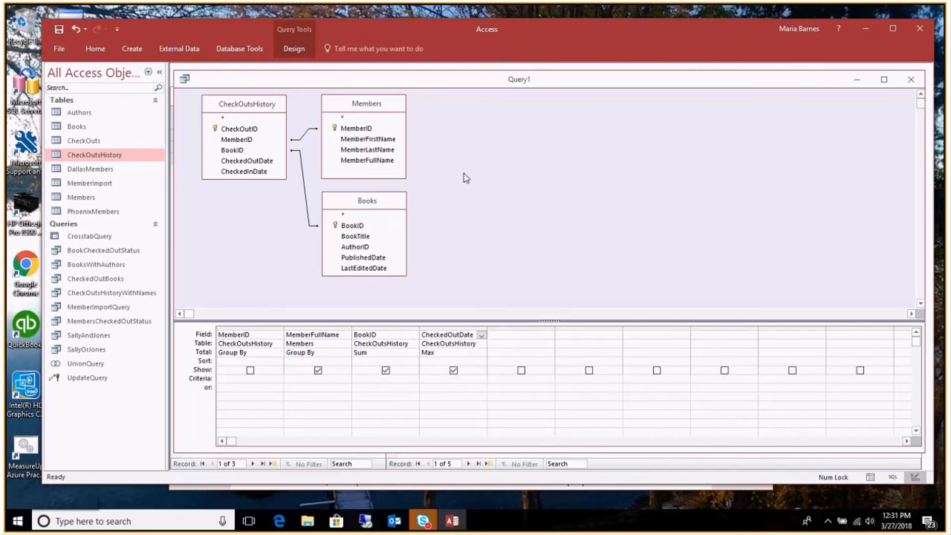
# Run the query to check the totals per member name, and return to Design View
pyautogui.click(293, 50)
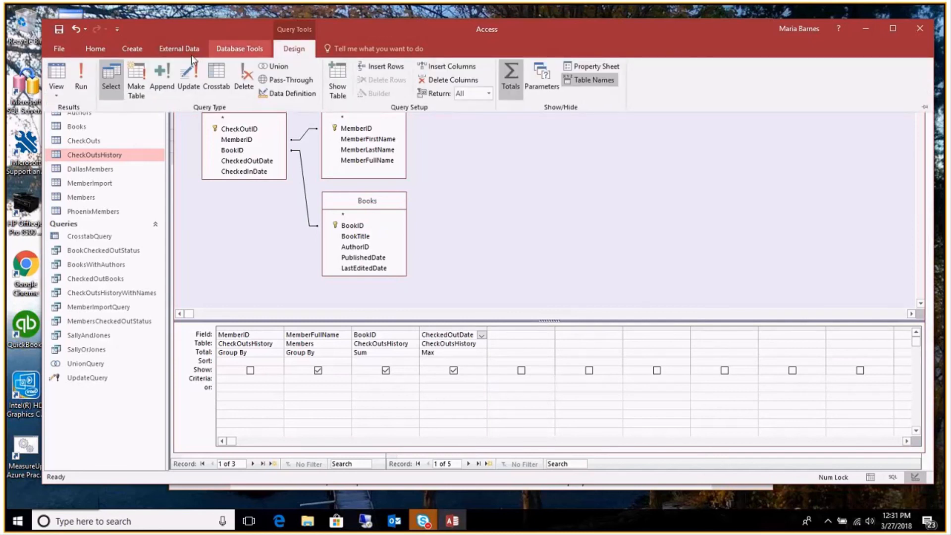
pyautogui.click(81, 77)
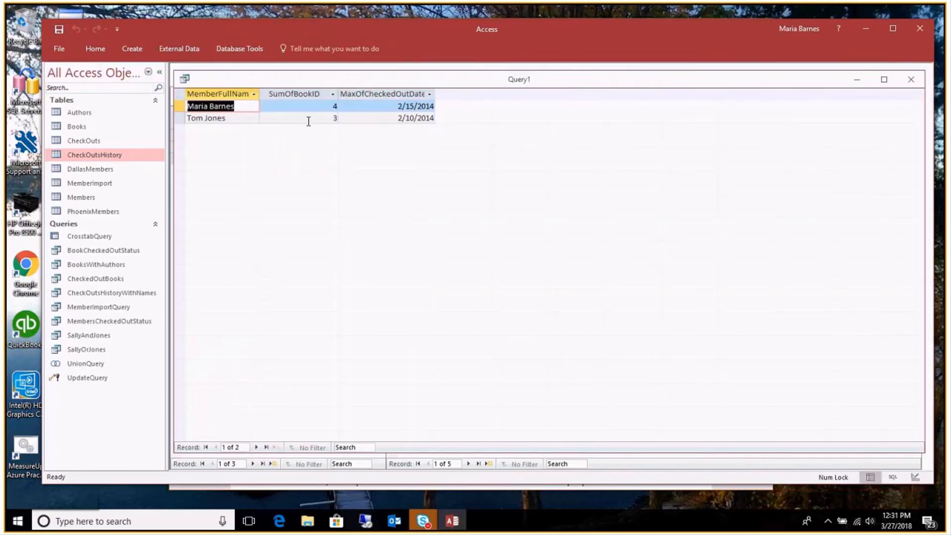
pyautogui.rightClick(303, 81)
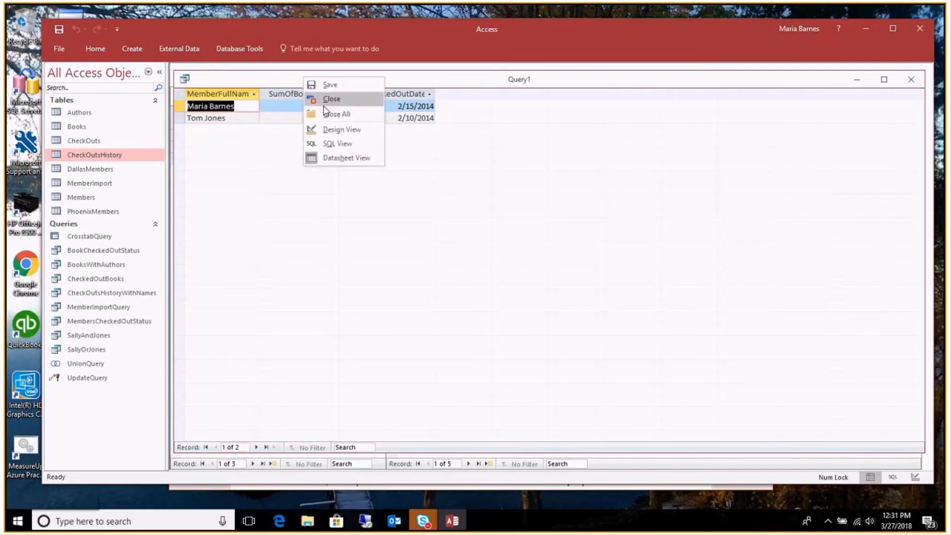
pyautogui.click(341, 129)
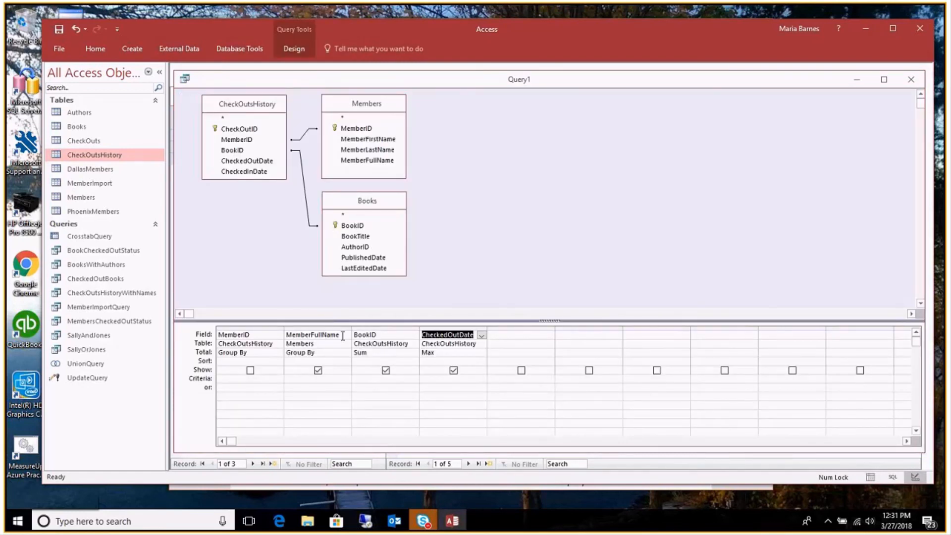
# Give the summed BookID column the alias NumberOfBooks and widen the column to fit its text
pyautogui.click(371, 354)
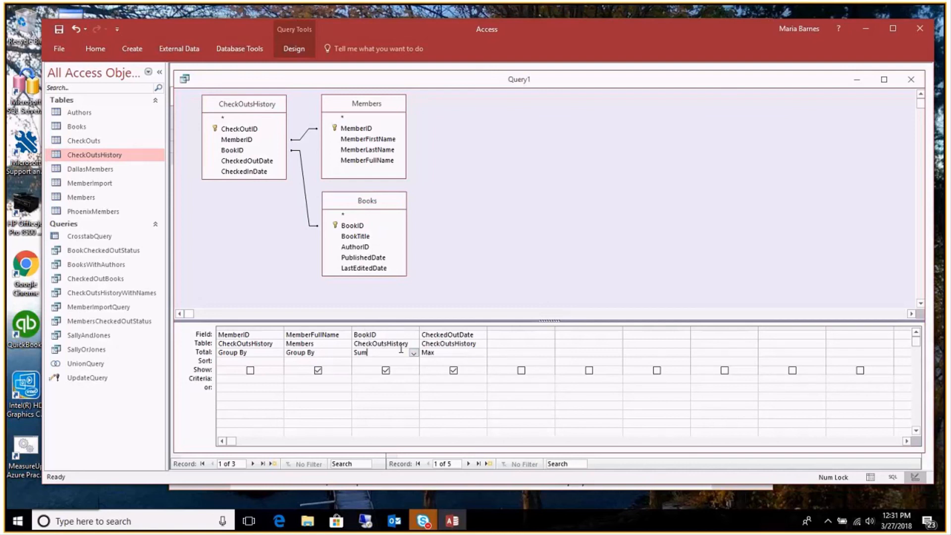
pyautogui.click(354, 334)
pyautogui.write('NumberOfBooks:')
pyautogui.doubleClick(420, 326)
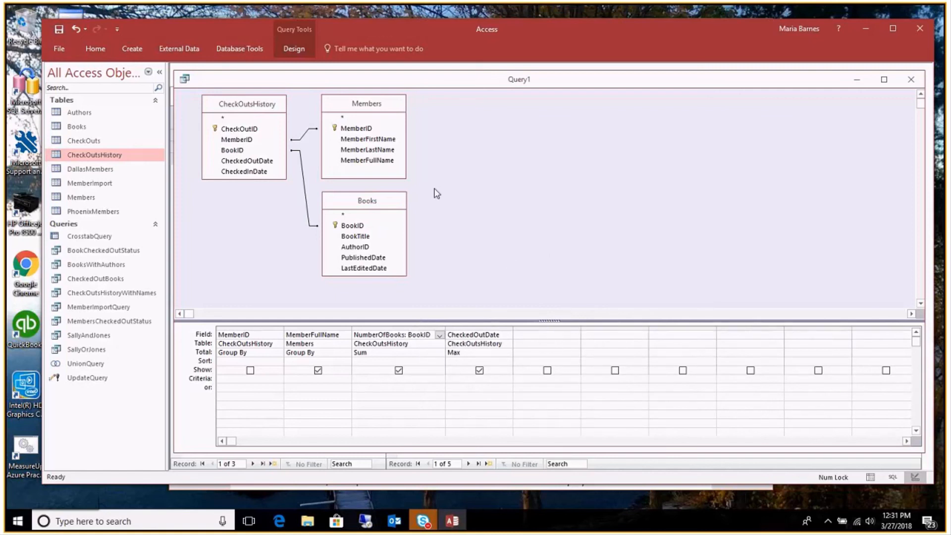
# Run the query to check the NumberOfBooks column heading, and return to Design View
pyautogui.click(295, 49)
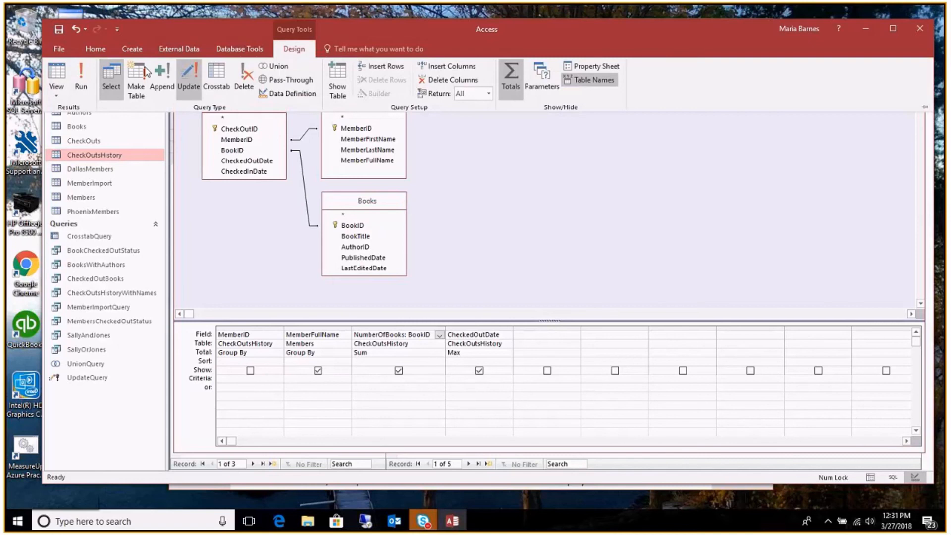
pyautogui.click(80, 77)
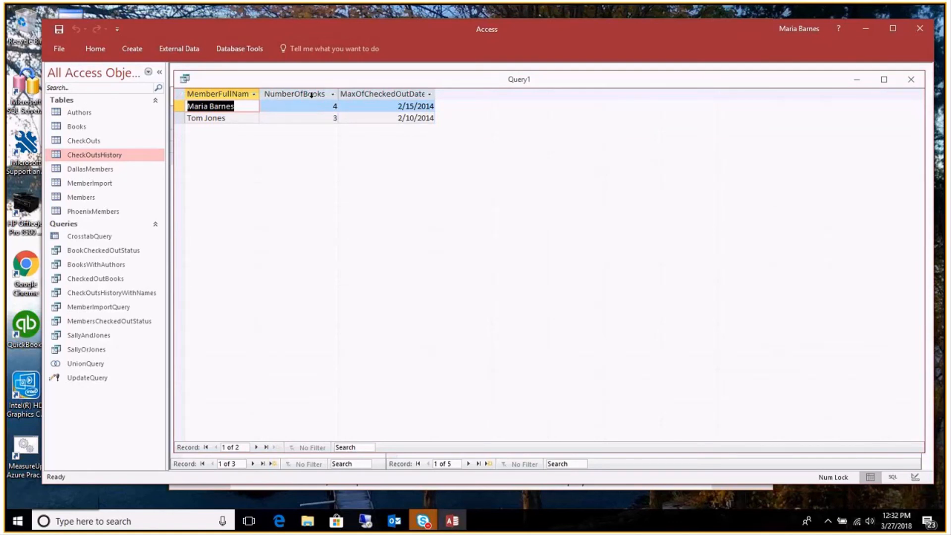
pyautogui.rightClick(323, 81)
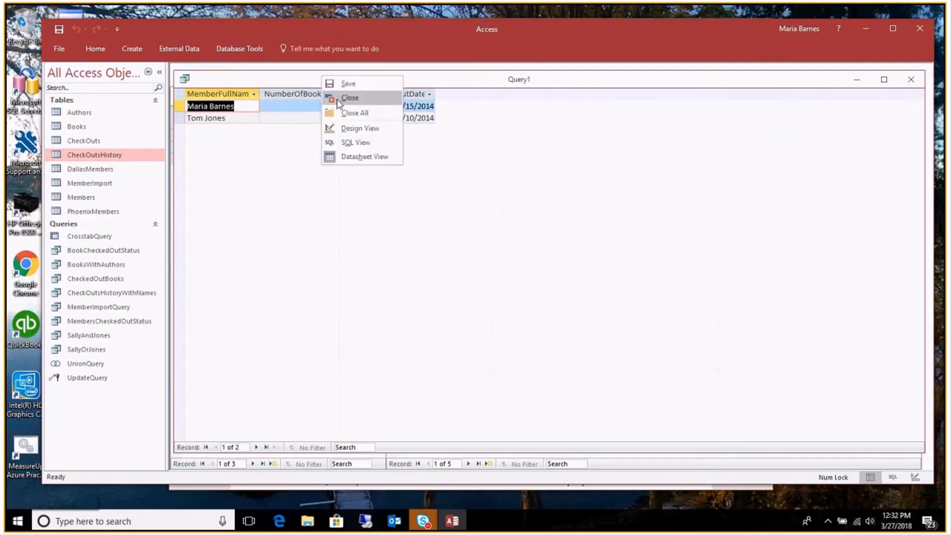
pyautogui.click(349, 130)
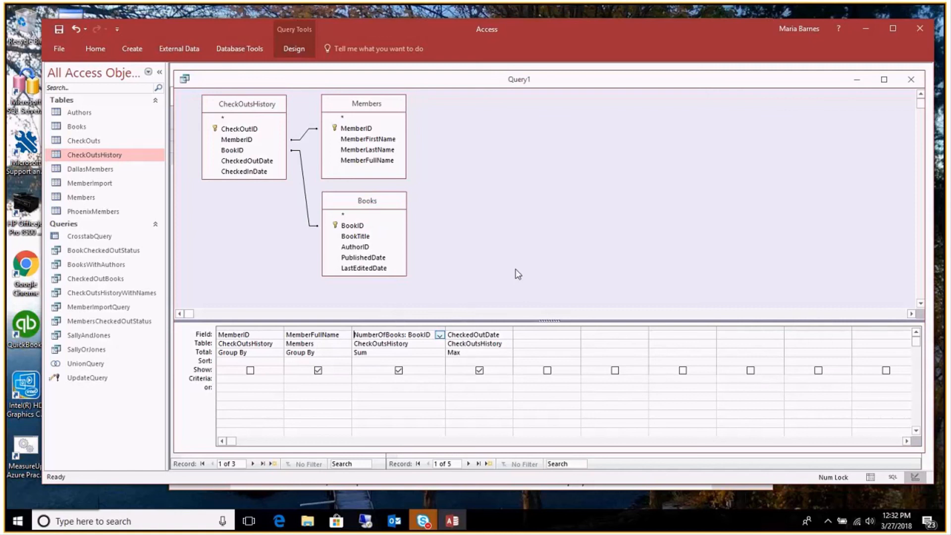
# Open the Expression Builder for the first empty grid column and list the Members table's fields from QueryExamples.accdb
pyautogui.click(545, 334)
pyautogui.rightClick(554, 337)
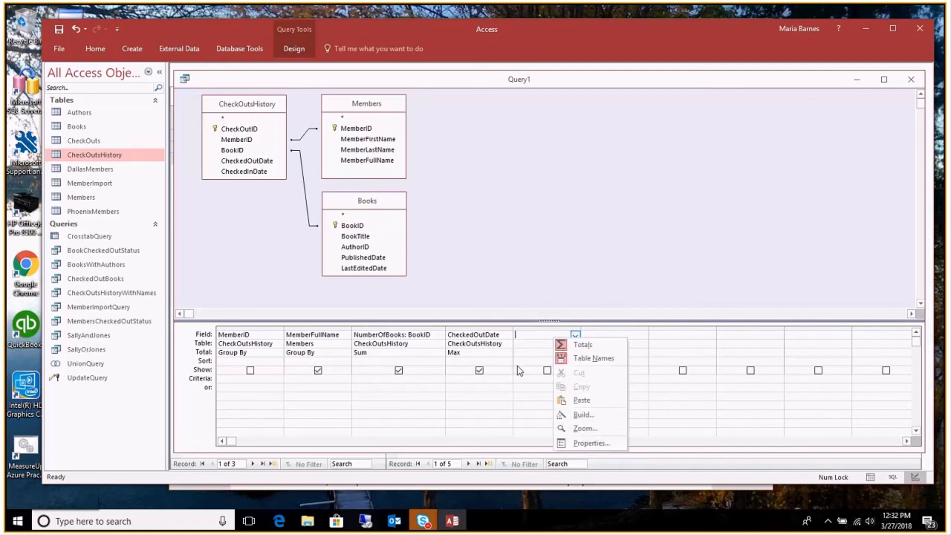
pyautogui.click(584, 414)
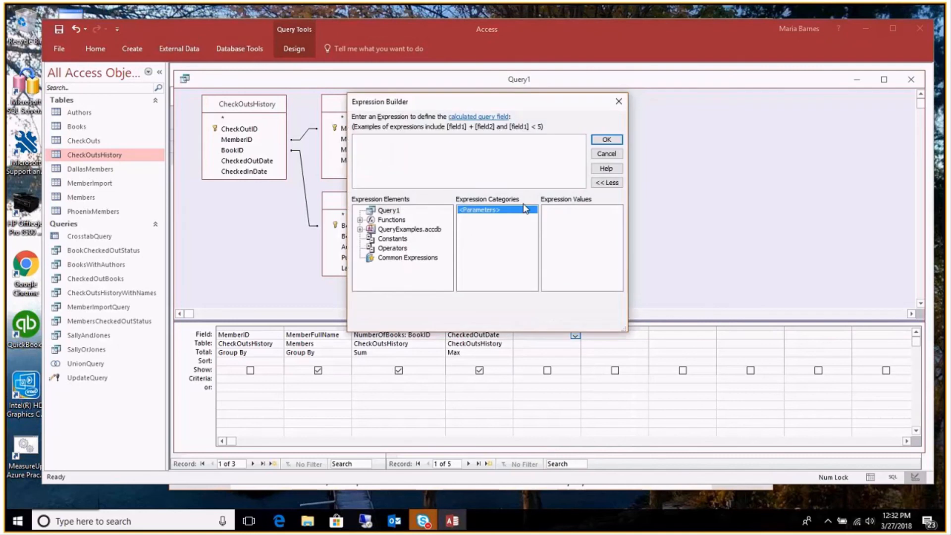
pyautogui.click(361, 229)
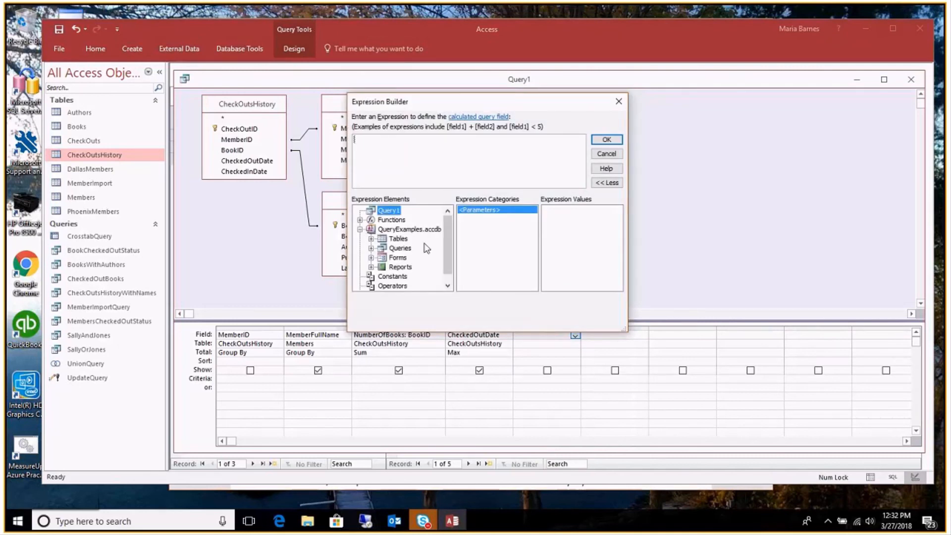
pyautogui.click(371, 248)
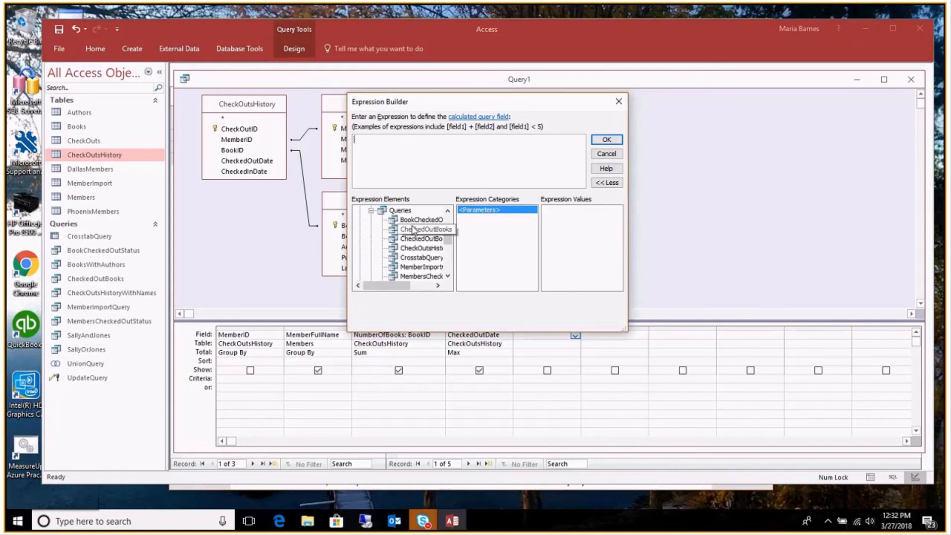
pyautogui.click(371, 210)
pyautogui.click(371, 238)
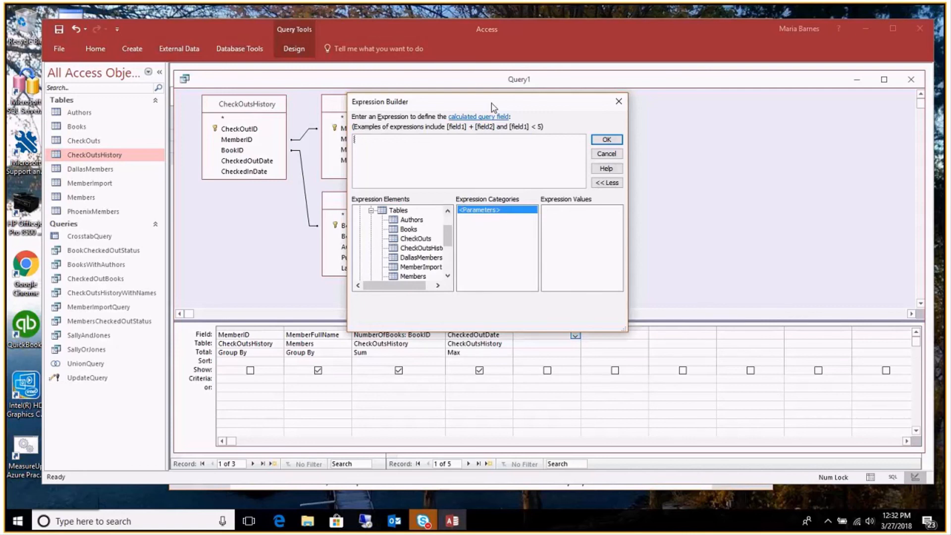
pyautogui.moveTo(493, 107); pyautogui.dragTo(616, 107)
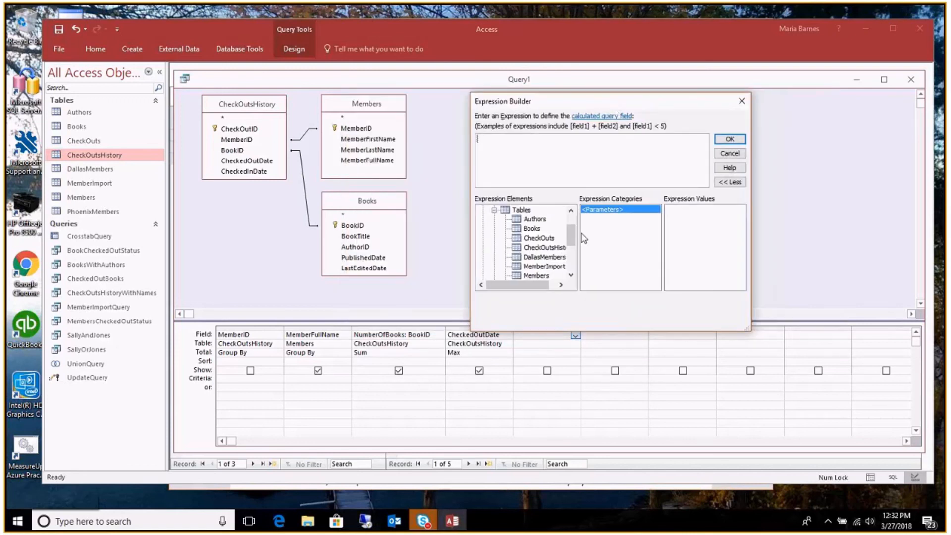
pyautogui.click(542, 267)
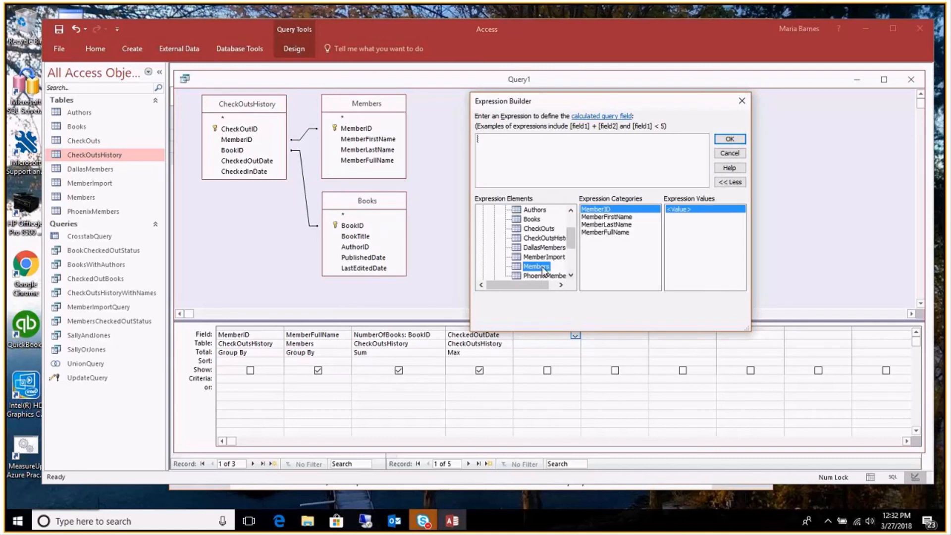
# Build the expression [Members]![MemberFirstName] & " " & [Members]![MemberLastName] for the new column and view the query in Datasheet View
pyautogui.doubleClick(619, 218)
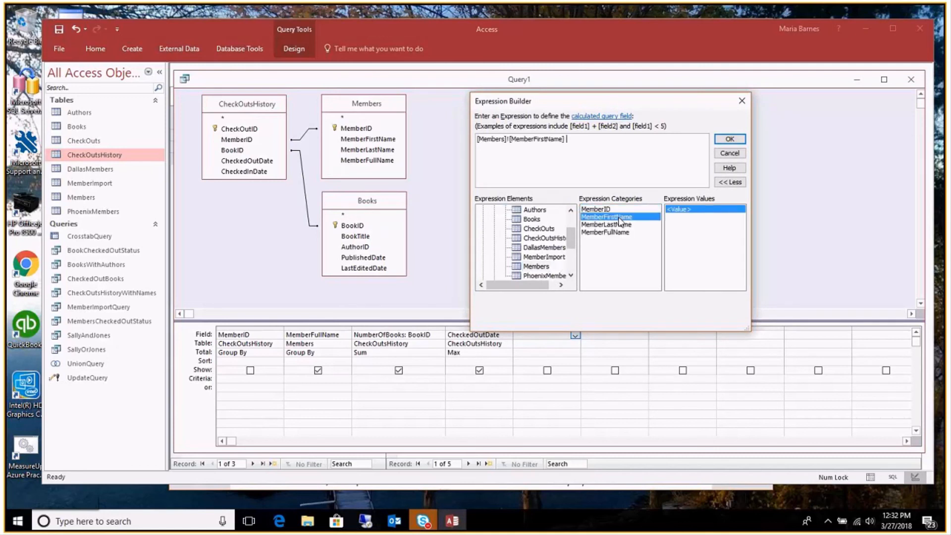
pyautogui.doubleClick(613, 224)
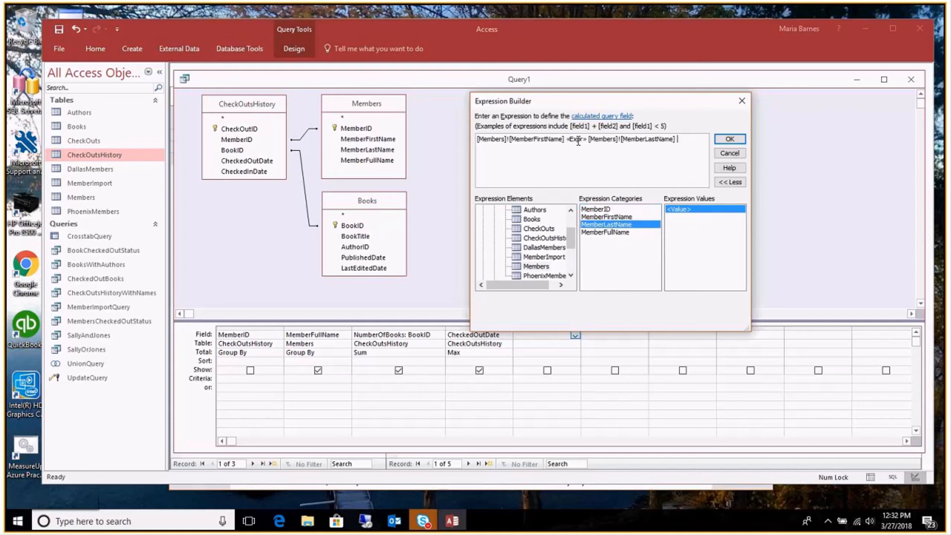
pyautogui.click(577, 139)
pyautogui.write('& " " ')
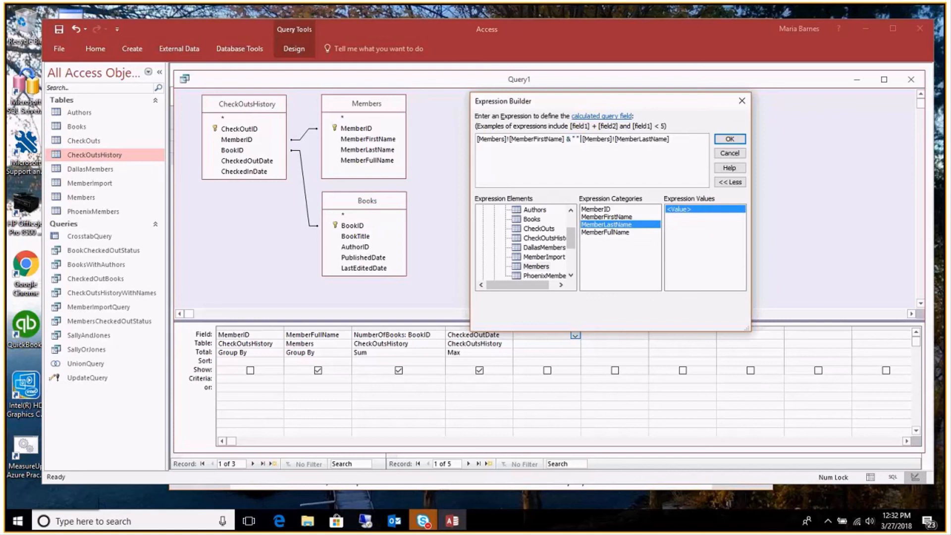
pyautogui.write('&')
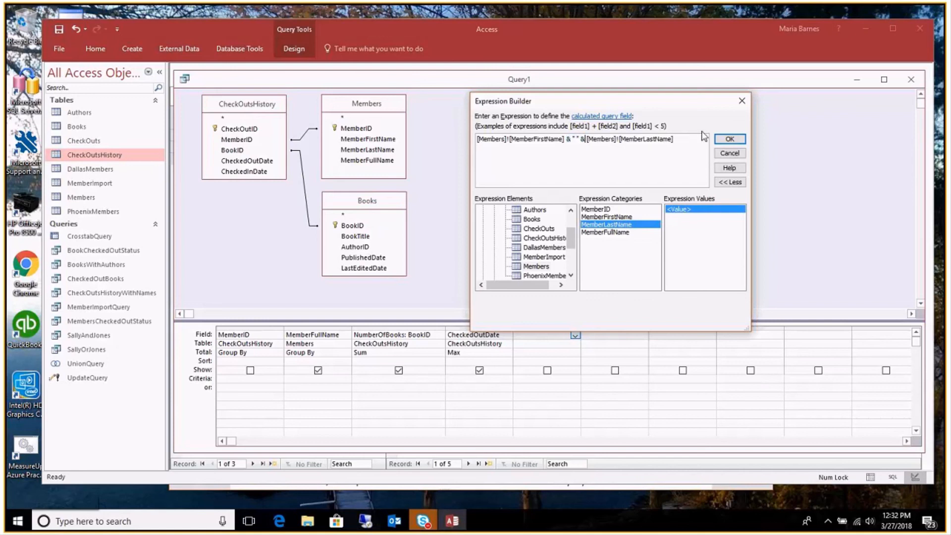
pyautogui.click(729, 140)
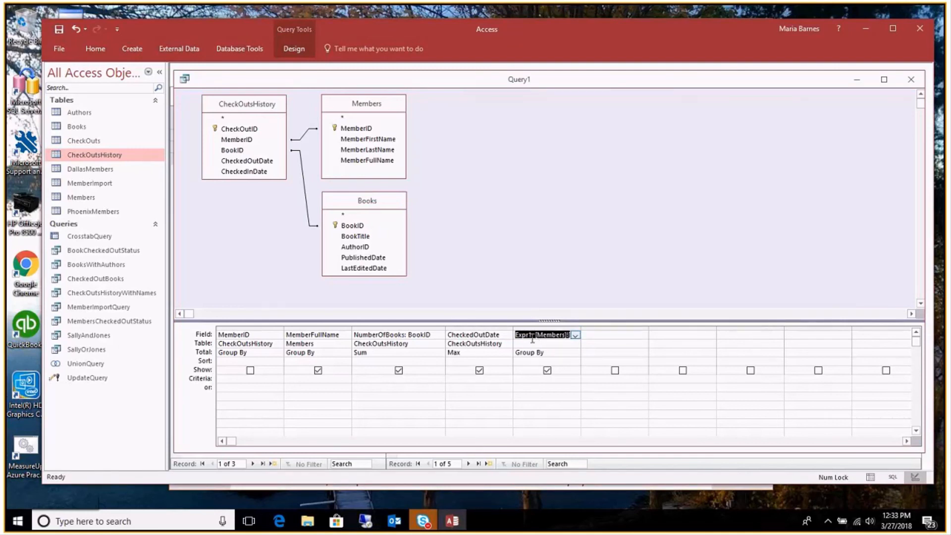
pyautogui.click(507, 206)
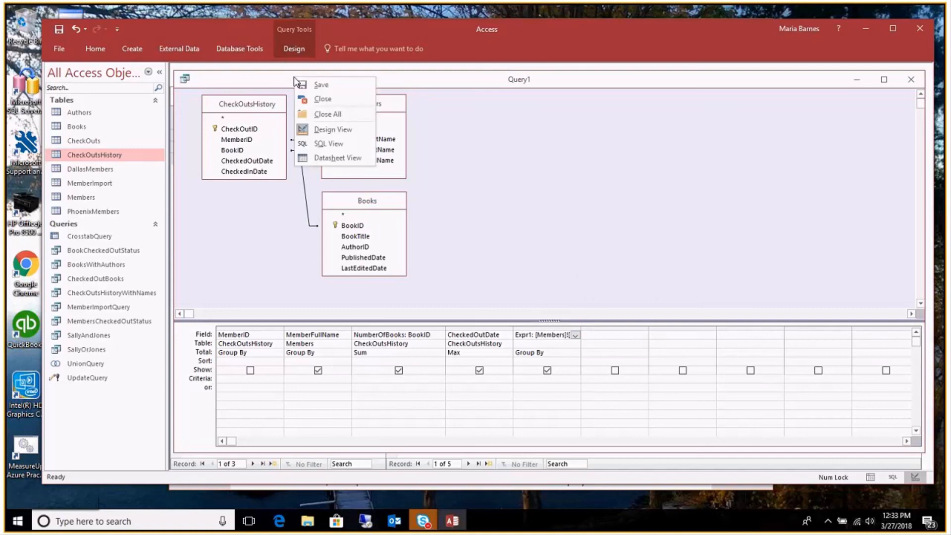
pyautogui.click(333, 158)
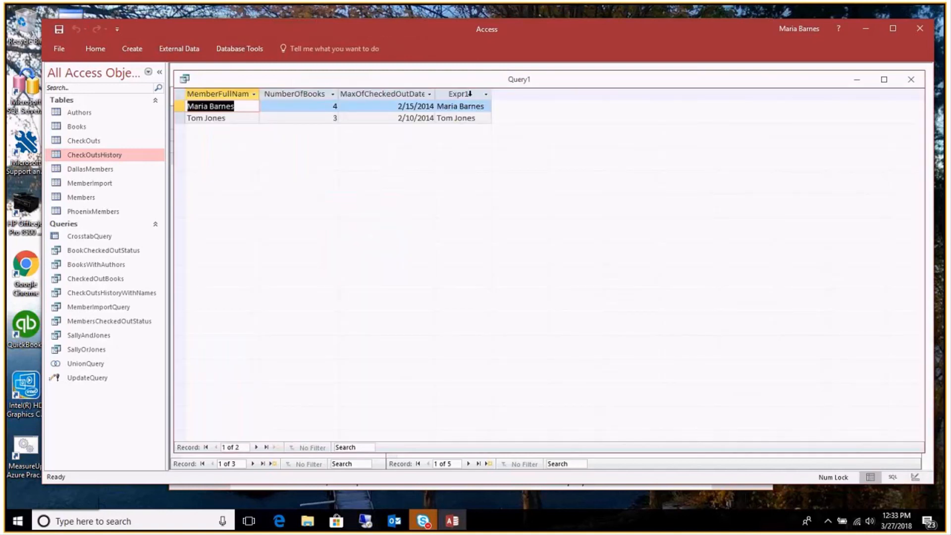
# Change the calculated name column's alias from Expr1 to FullName in Design View and display the query in Datasheet View
pyautogui.rightClick(443, 81)
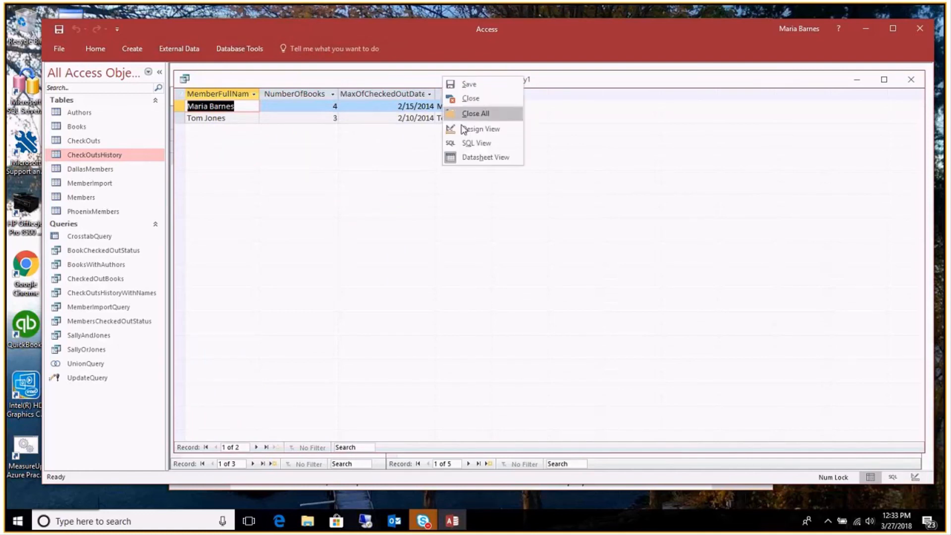
pyautogui.click(468, 128)
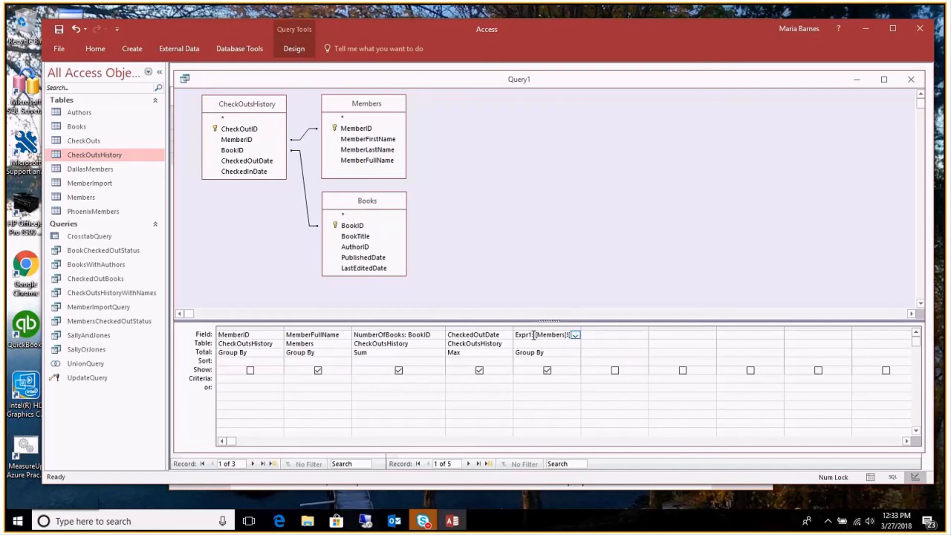
pyautogui.doubleClick(534, 335)
pyautogui.write('FullName: [Membe')
pyautogui.rightClick(302, 80)
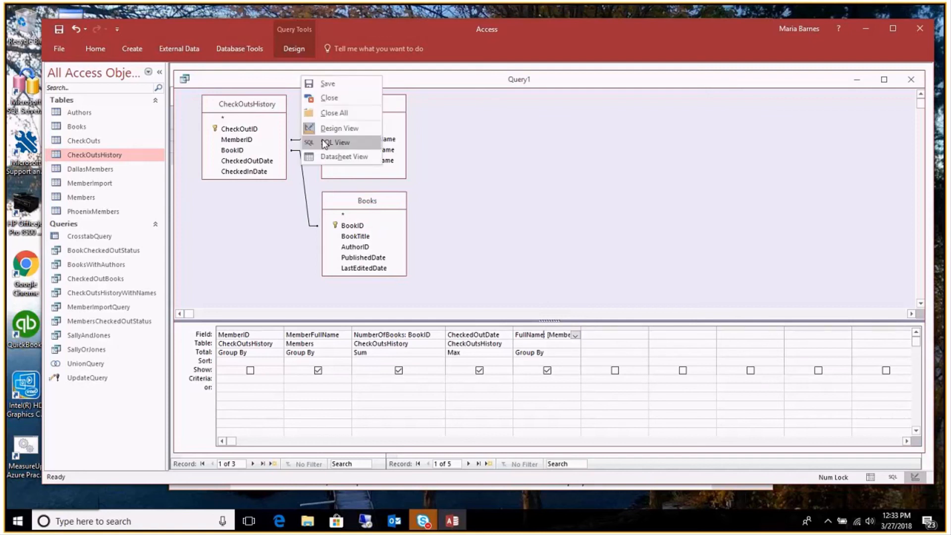
pyautogui.click(347, 156)
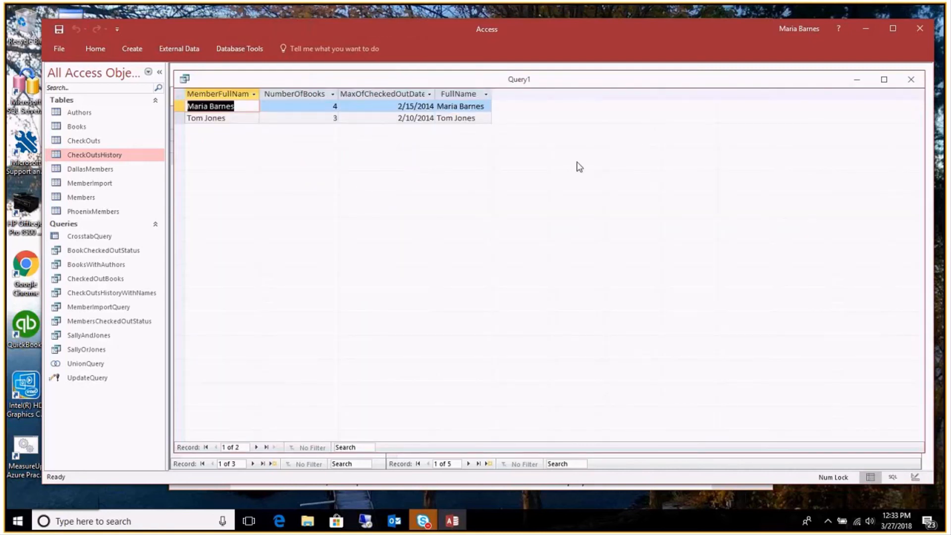
# Return the query to Design View and display the query design commands
pyautogui.rightClick(367, 82)
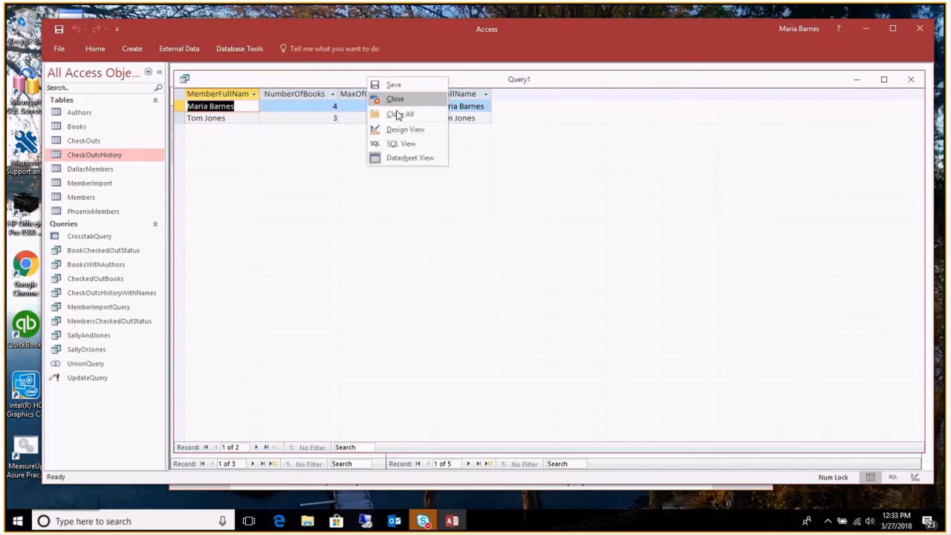
pyautogui.click(399, 128)
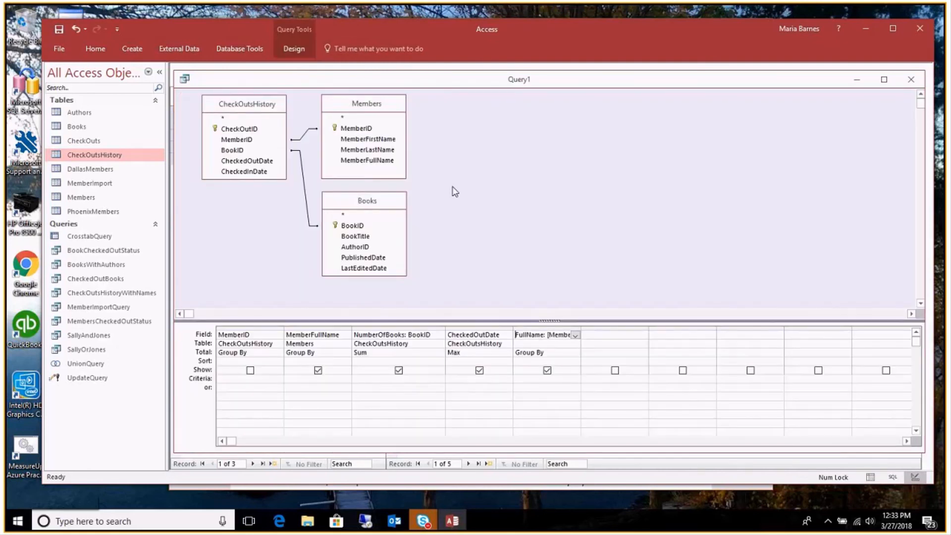
pyautogui.click(296, 51)
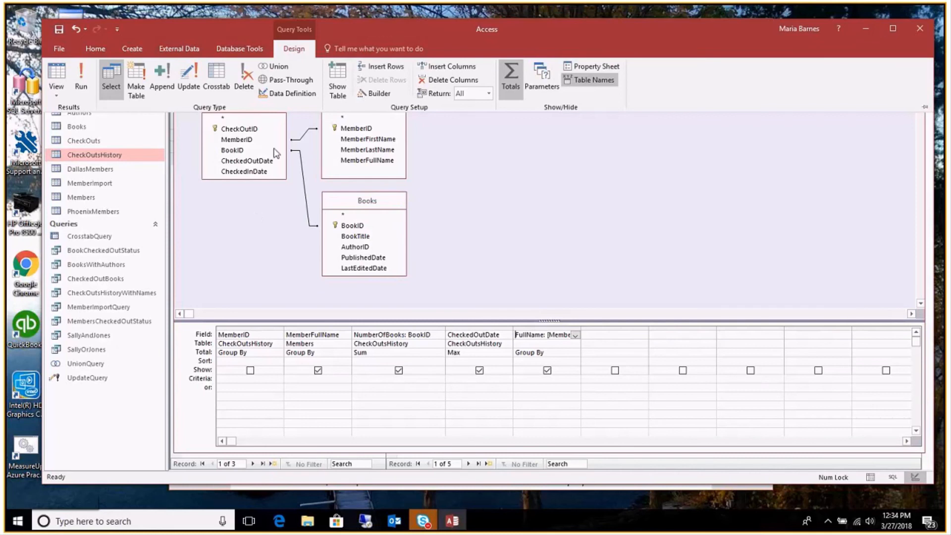
# Convert the query to a make-table query that creates NewTableCheckOutTotals in the current database
pyautogui.click(140, 77)
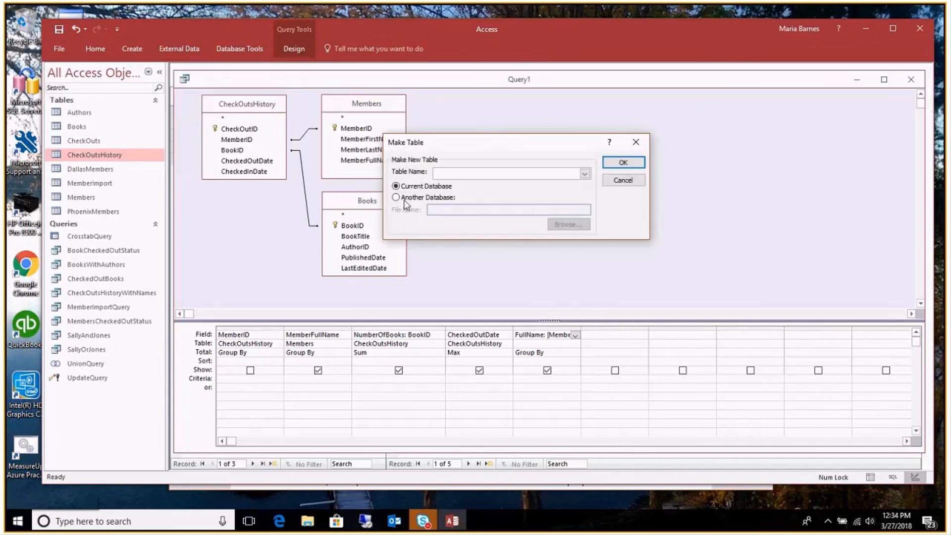
pyautogui.moveTo(553, 140); pyautogui.dragTo(589, 130)
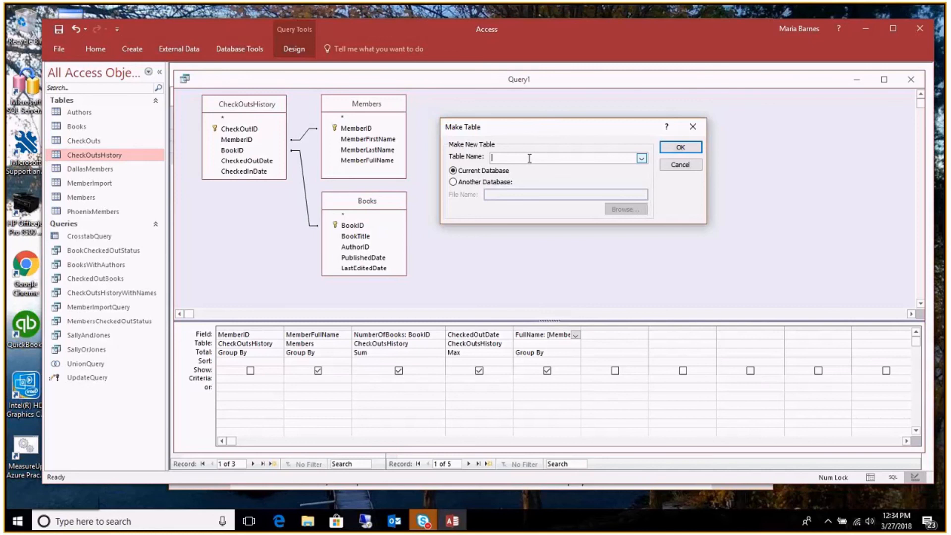
pyautogui.write('NewTableCheckOutTotals')
pyautogui.click(685, 147)
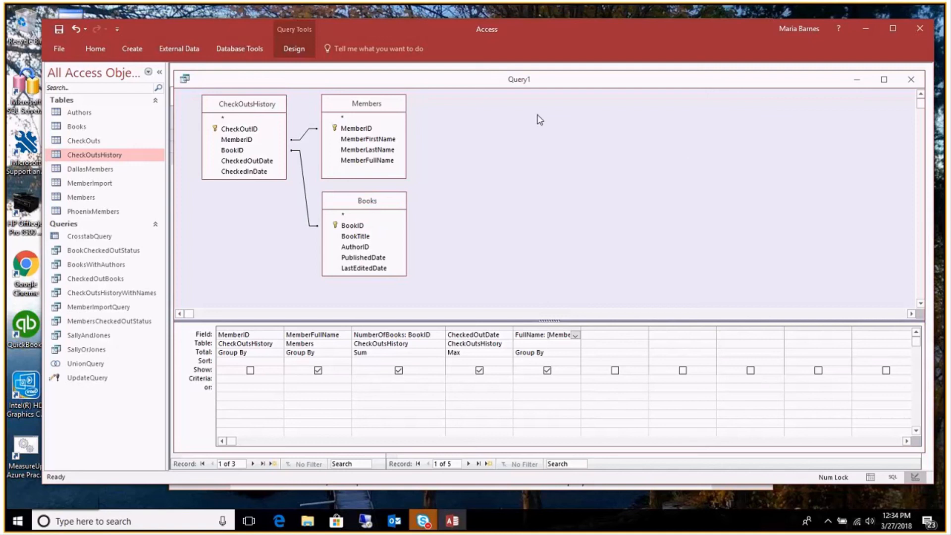
# Try to run the make-table query
pyautogui.click(294, 46)
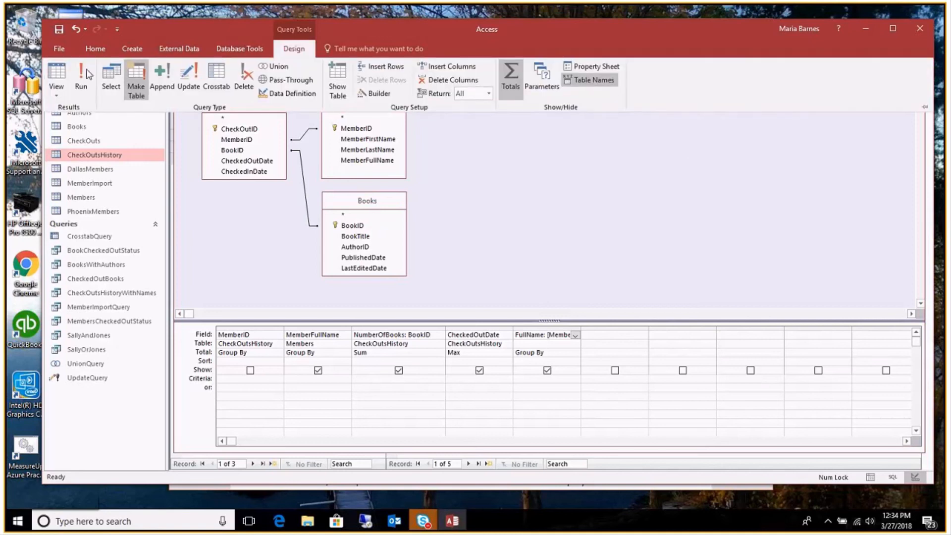
pyautogui.click(87, 72)
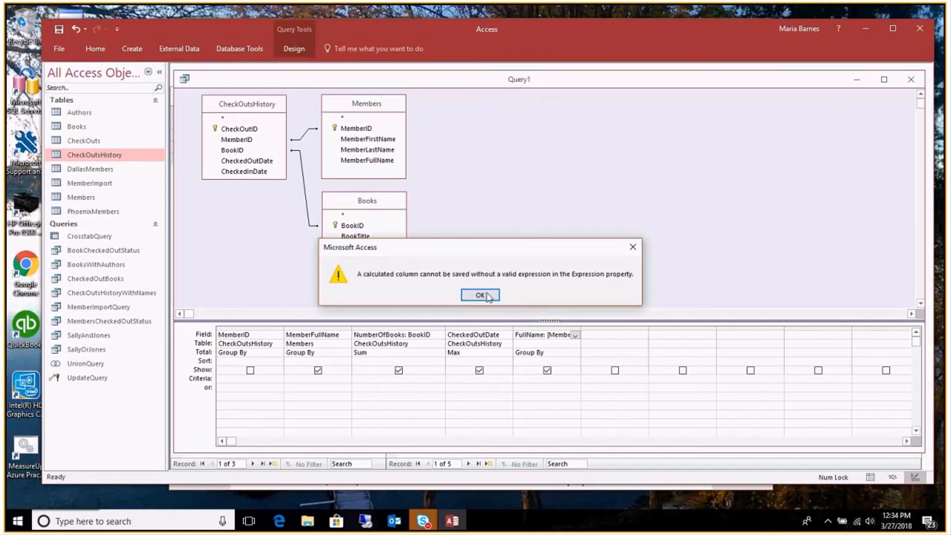
pyautogui.click(494, 296)
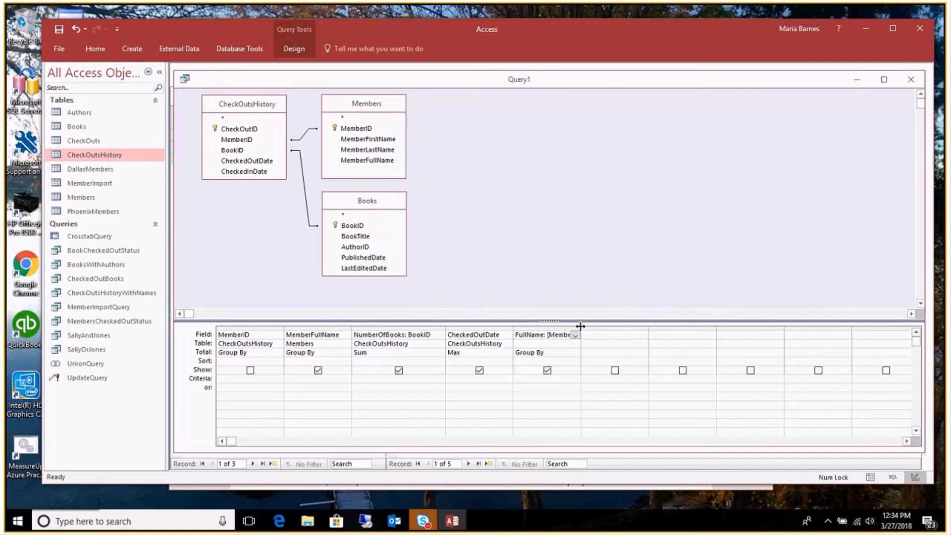
# Widen the calculated FullName column to read its expression and delete the column from the query grid
pyautogui.moveTo(581, 325); pyautogui.dragTo(648, 328)
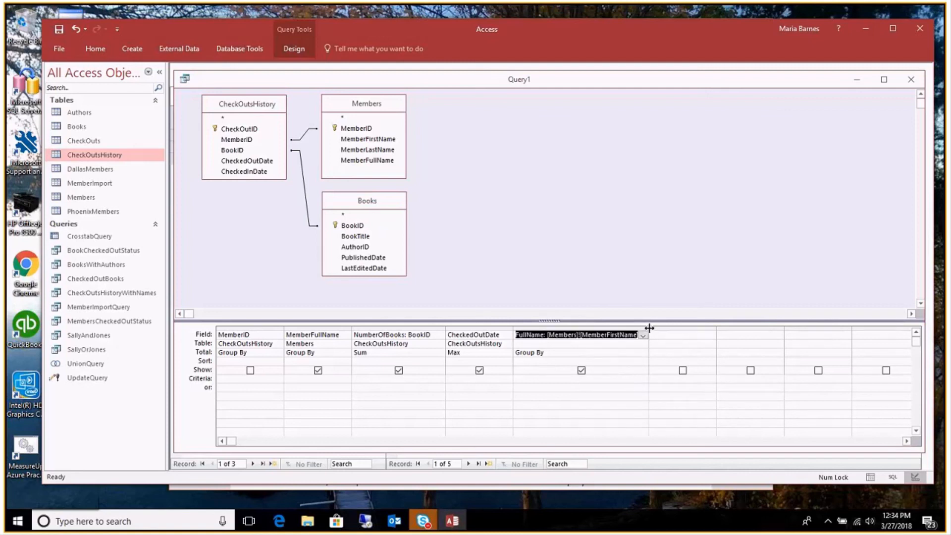
pyautogui.click(699, 323)
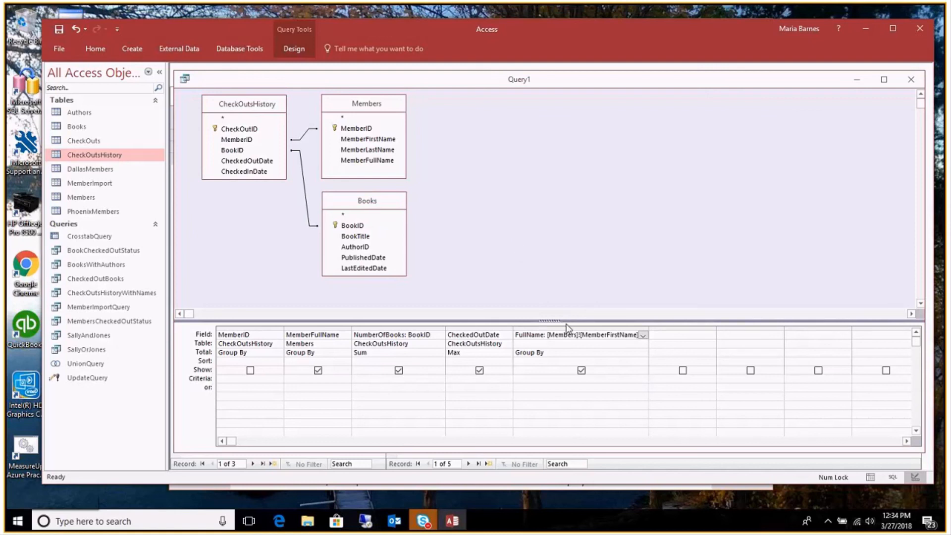
pyautogui.click(599, 327)
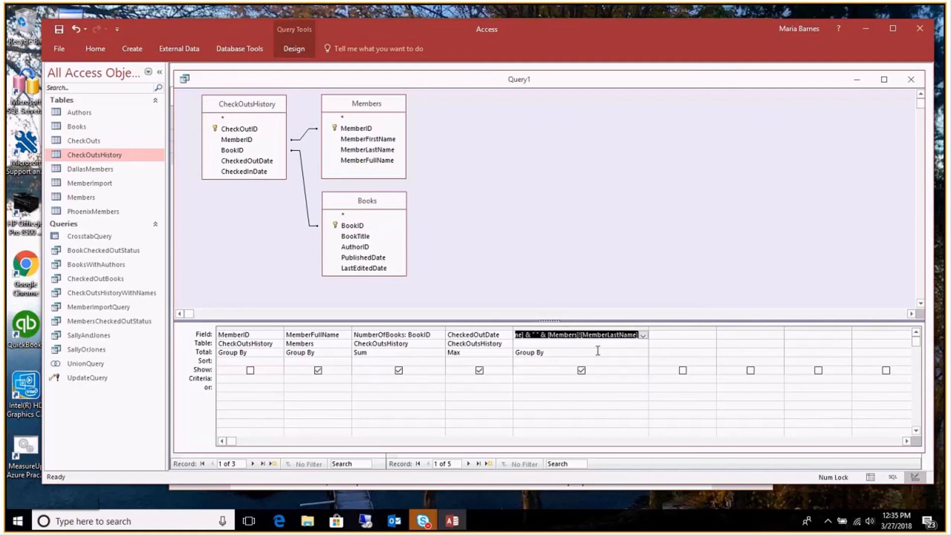
pyautogui.click(601, 327)
pyautogui.press('Delete')
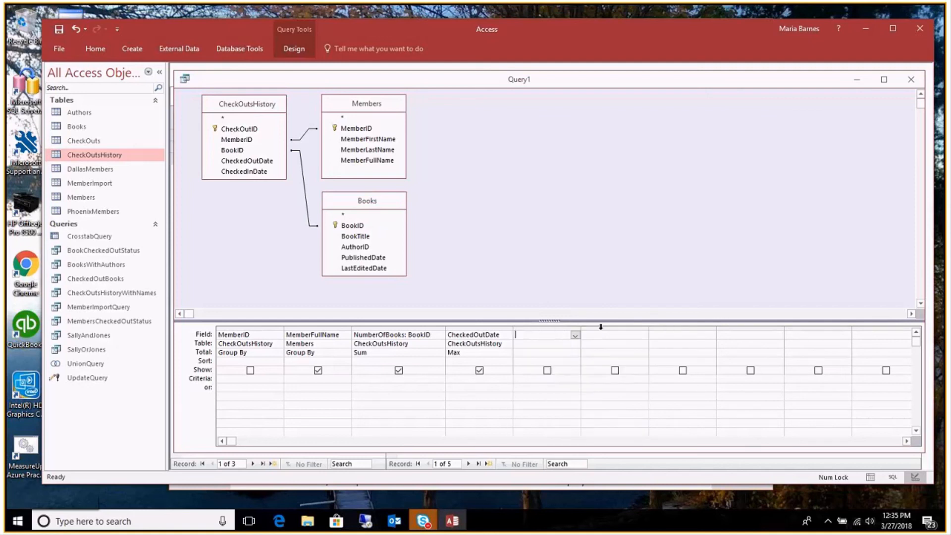
# Display the query's property sheet to examine its destination table and database
pyautogui.click(296, 48)
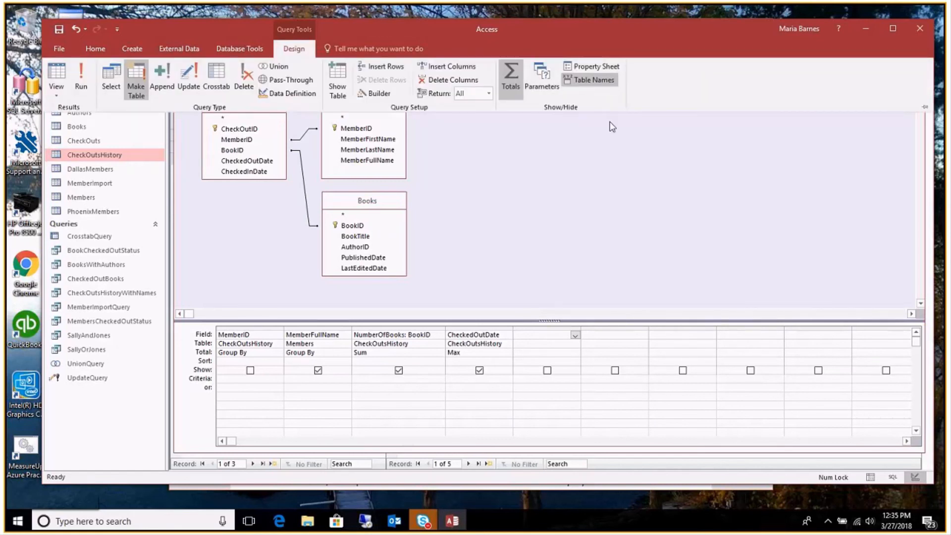
pyautogui.click(585, 66)
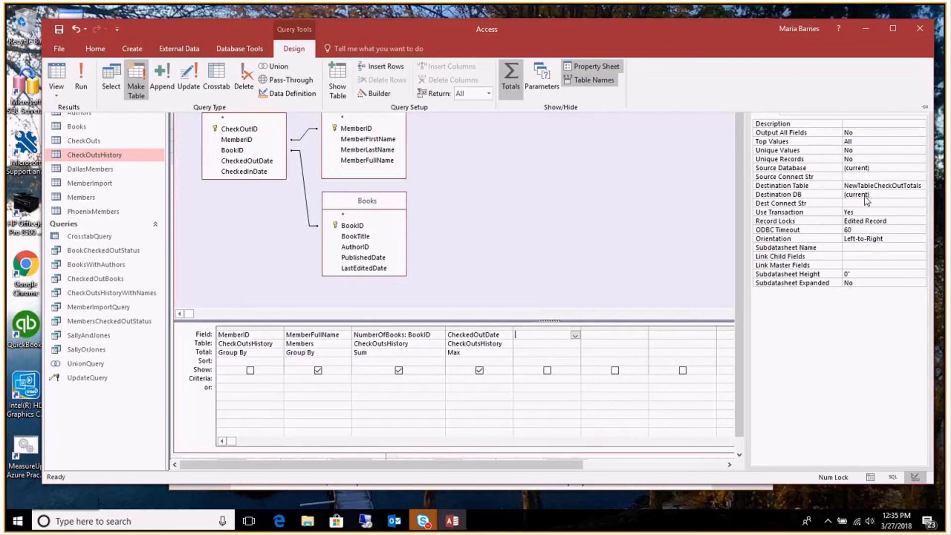
pyautogui.click(515, 200)
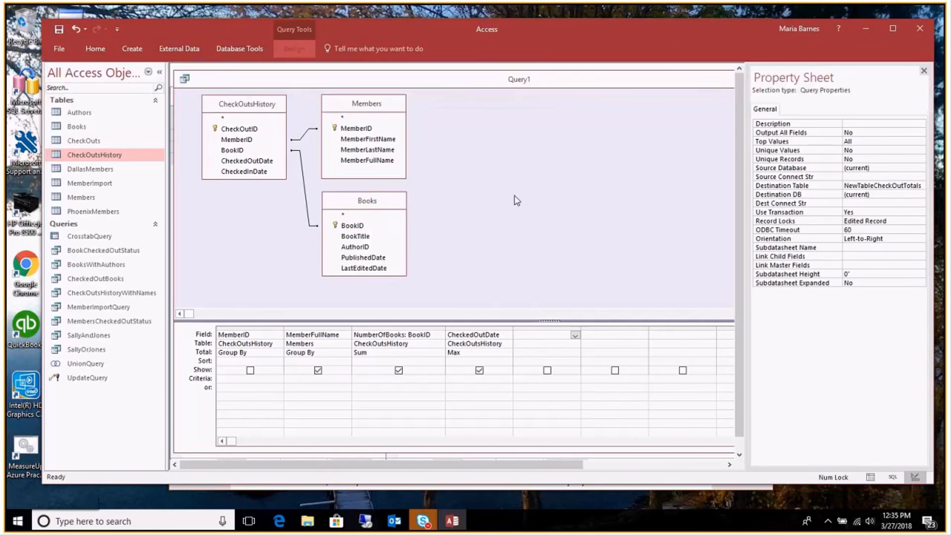
# Try to run the make-table query without the FullName column
pyautogui.click(299, 49)
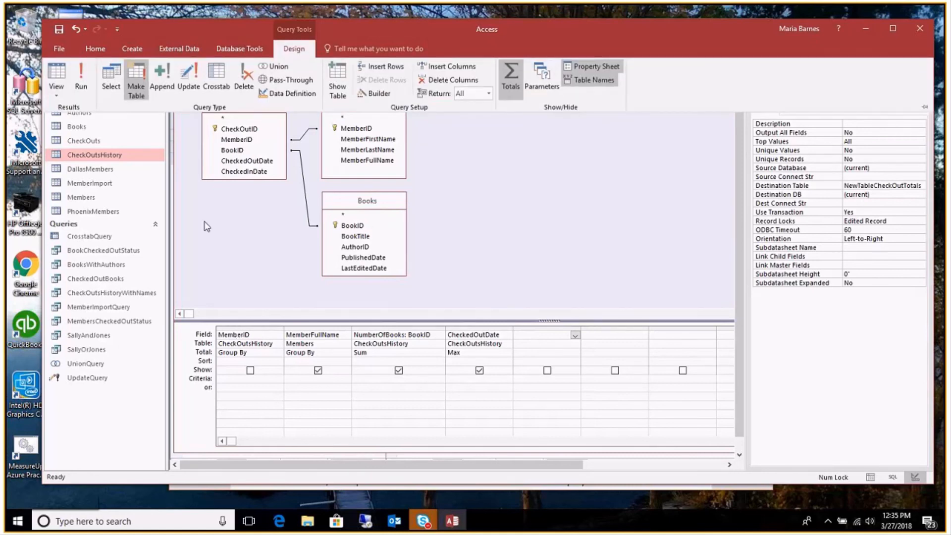
pyautogui.click(82, 73)
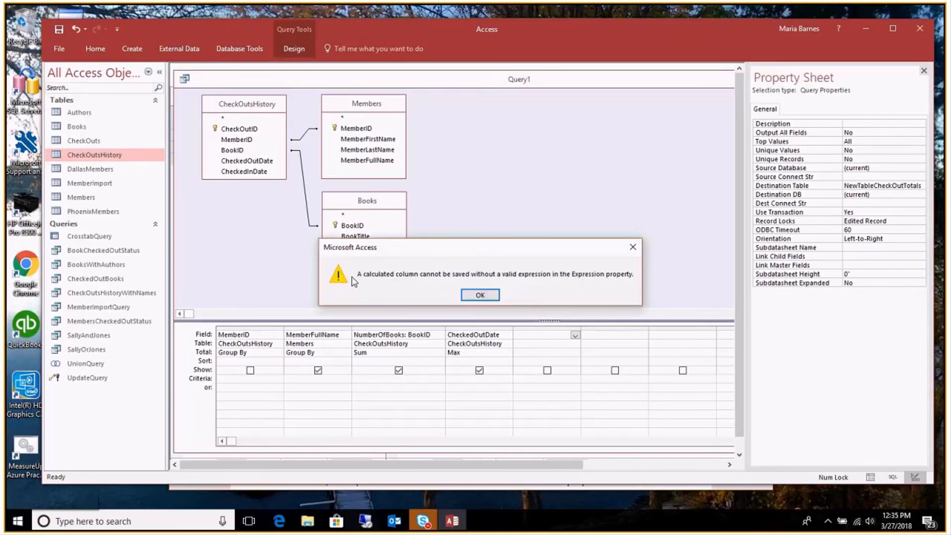
pyautogui.click(479, 296)
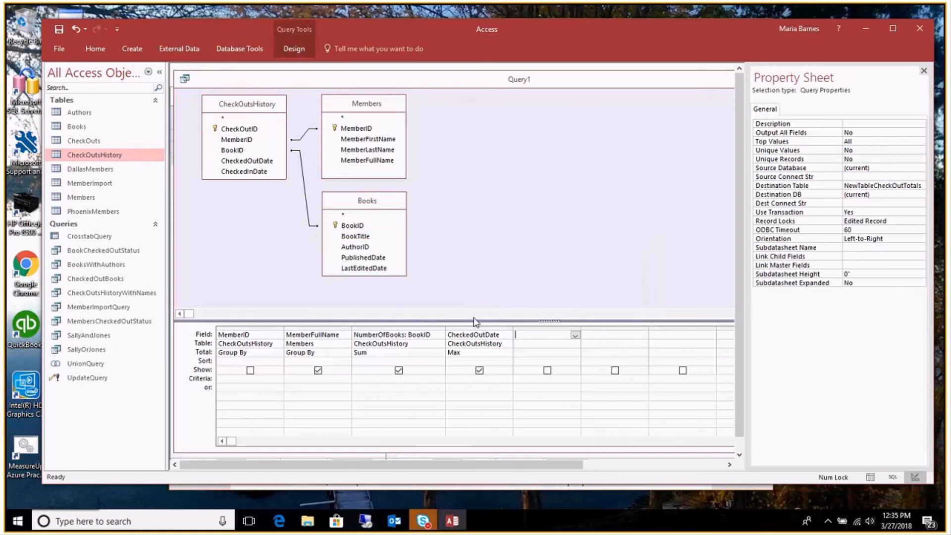
# Give the CheckedOutDate column the alias MaxCheckOutDate
pyautogui.click(448, 336)
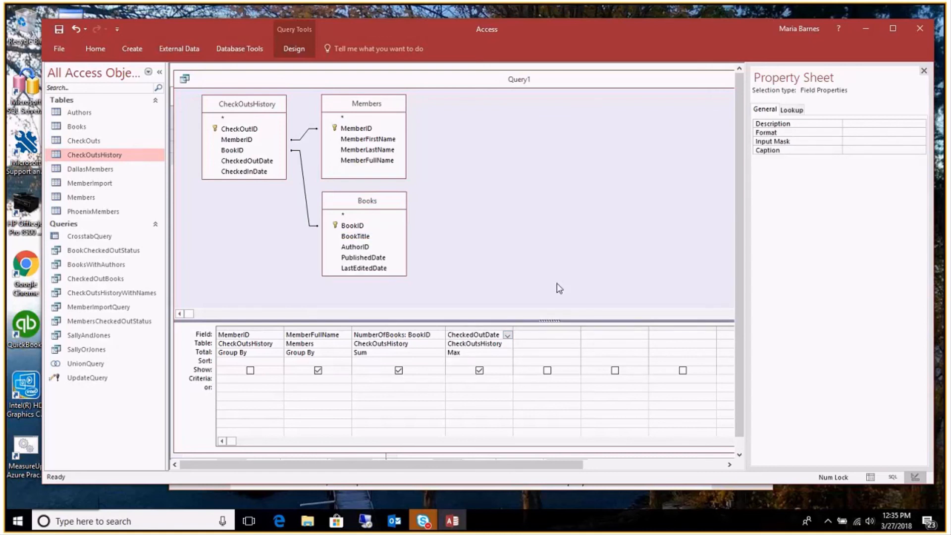
pyautogui.write('MaxC')
pyautogui.write('heckOutD')
pyautogui.write('ate: Che')
# Try to run the make-table query with the renamed date column
pyautogui.click(294, 49)
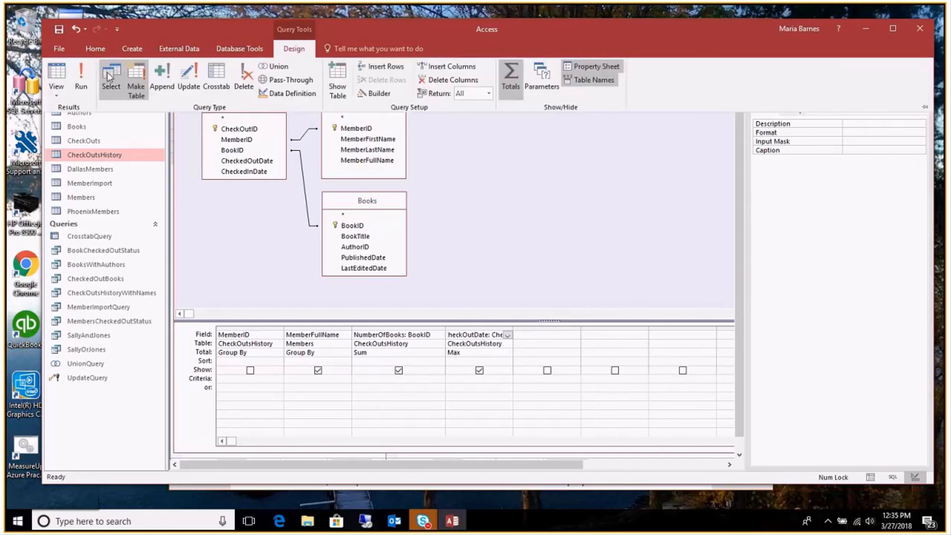
pyautogui.click(74, 74)
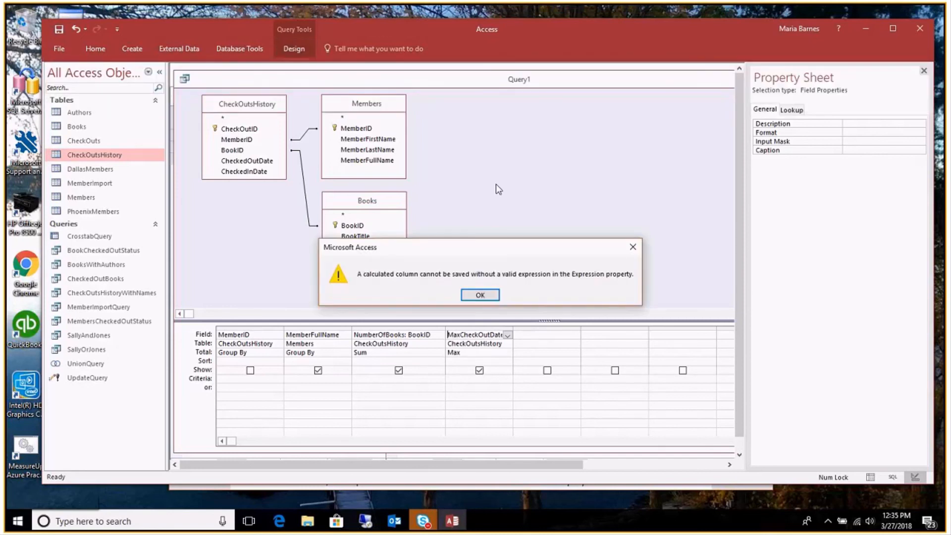
pyautogui.click(483, 294)
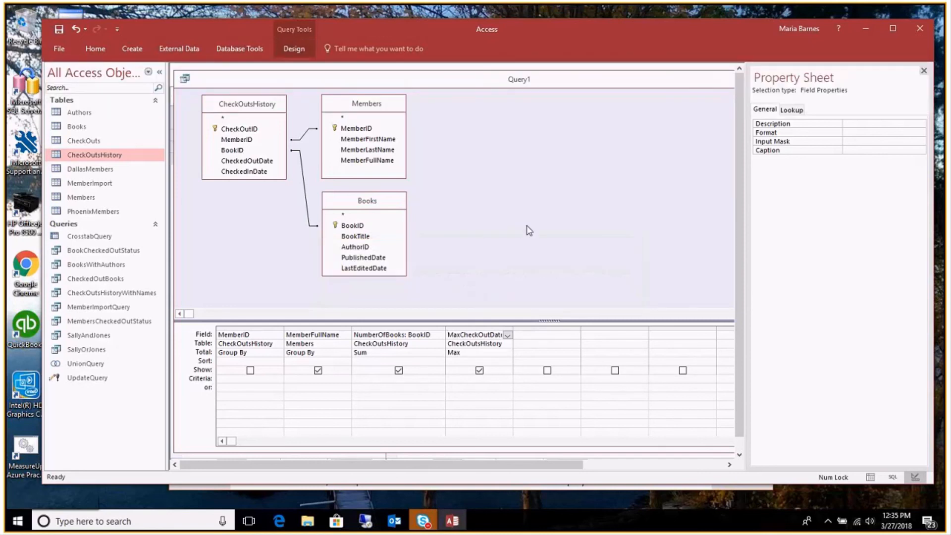
# Turn off the query's totals and set the aliased date column back to the plain CheckedOutDate field
pyautogui.click(290, 48)
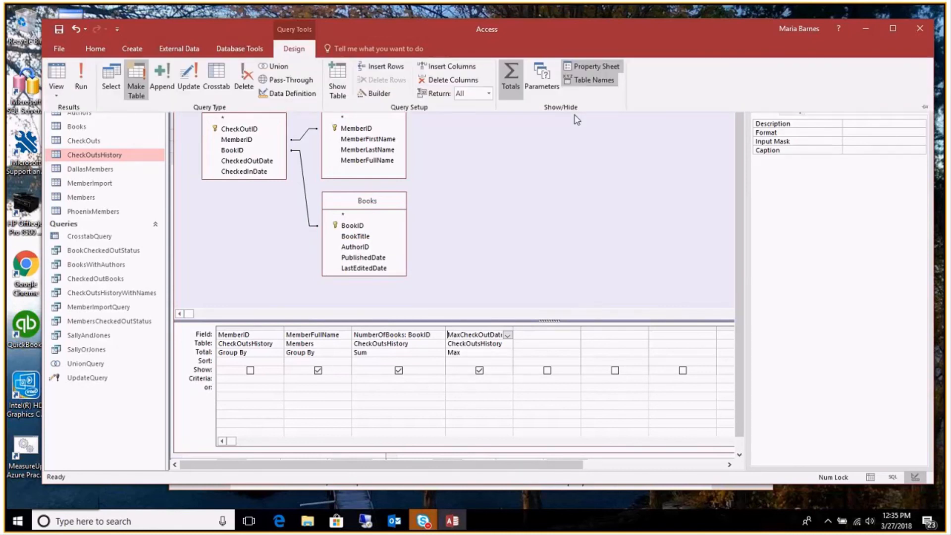
pyautogui.click(510, 81)
pyautogui.click(470, 342)
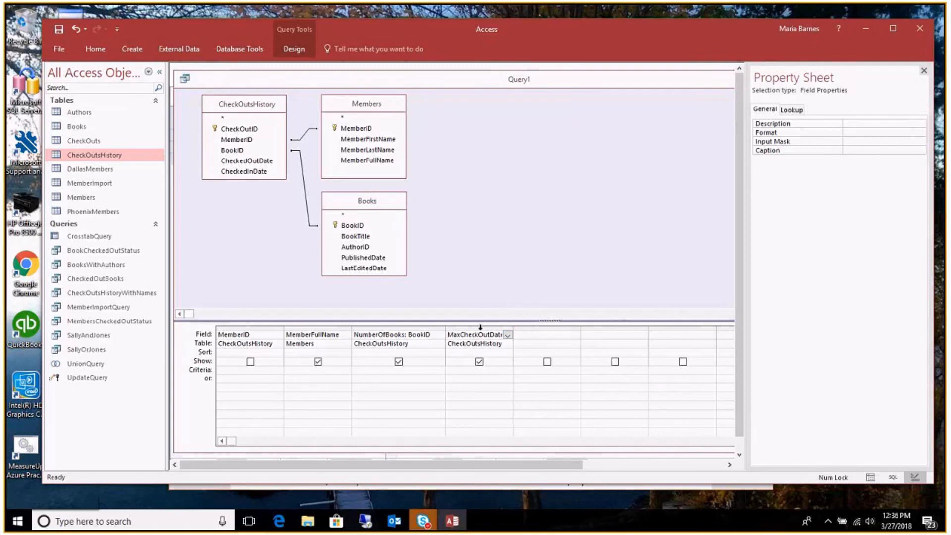
pyautogui.click(507, 337)
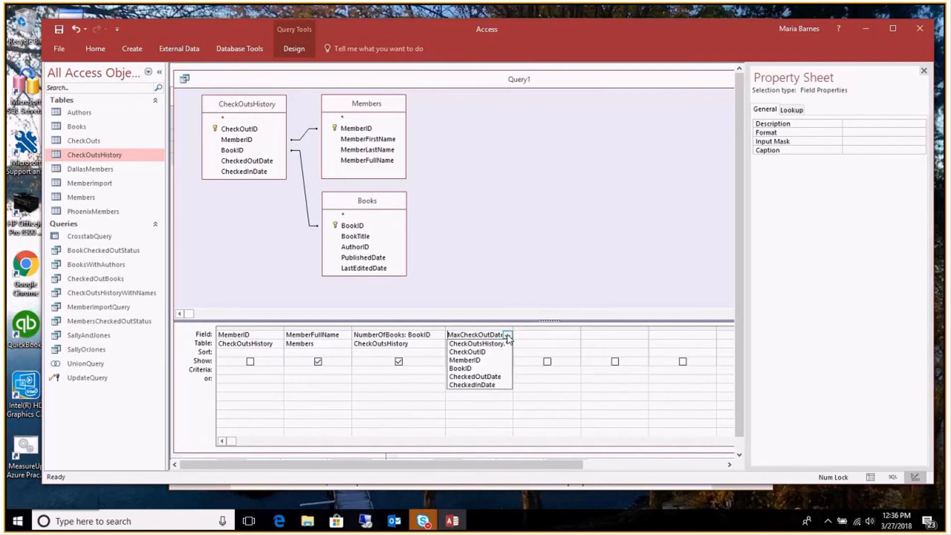
pyautogui.click(485, 377)
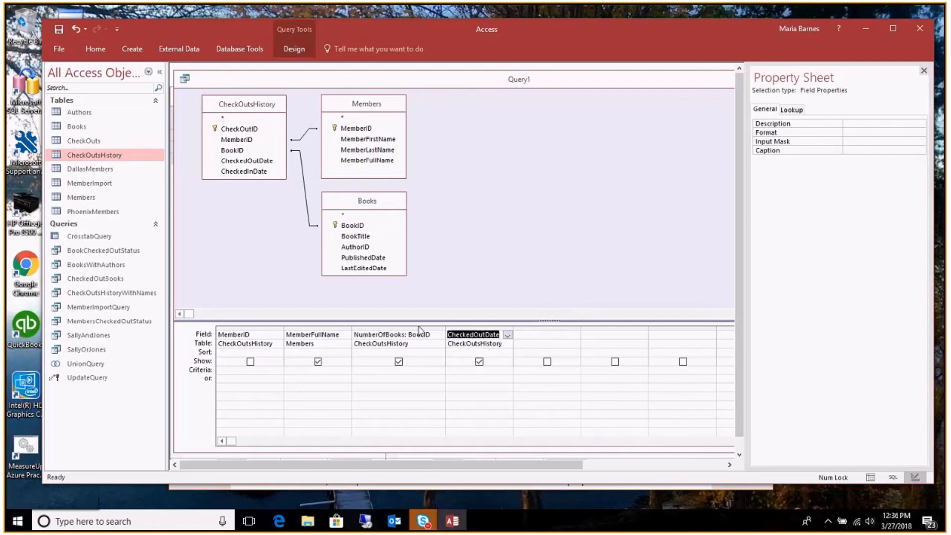
# Change the NumberOfBooks column to the BookTitle field of the Books table
pyautogui.click(421, 335)
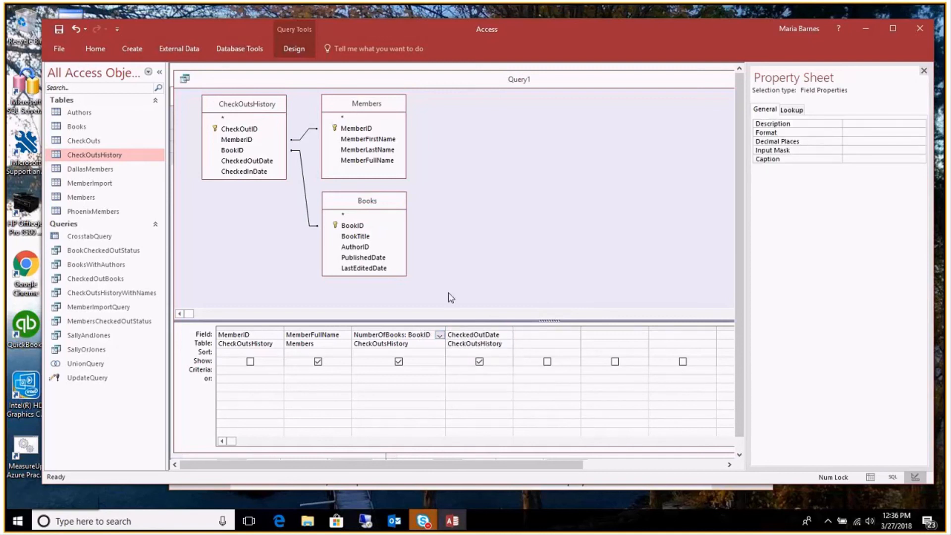
pyautogui.click(439, 336)
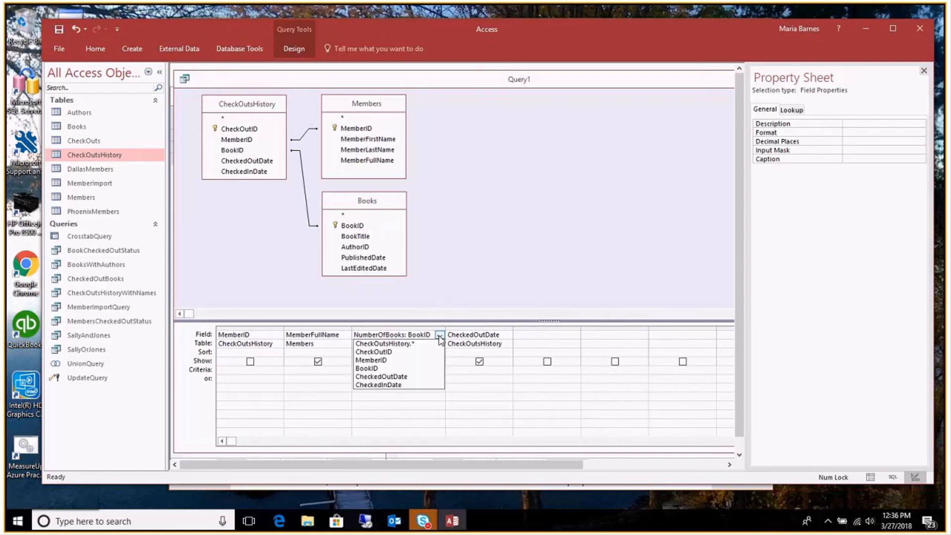
pyautogui.click(441, 344)
pyautogui.click(440, 344)
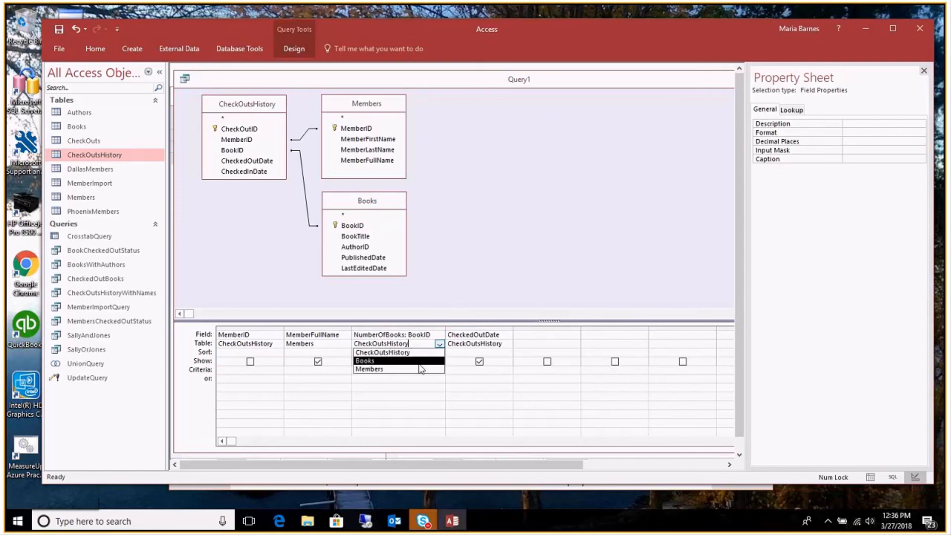
pyautogui.click(419, 363)
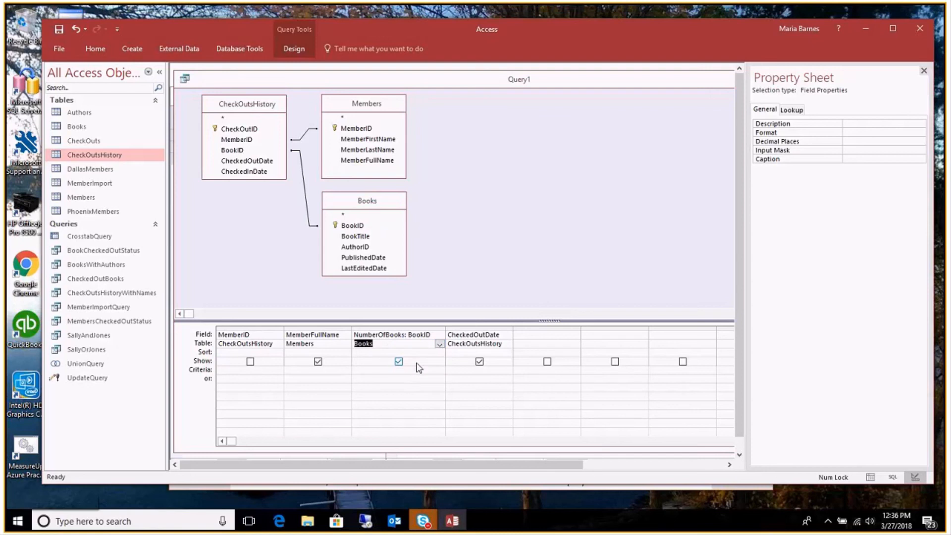
pyautogui.click(439, 335)
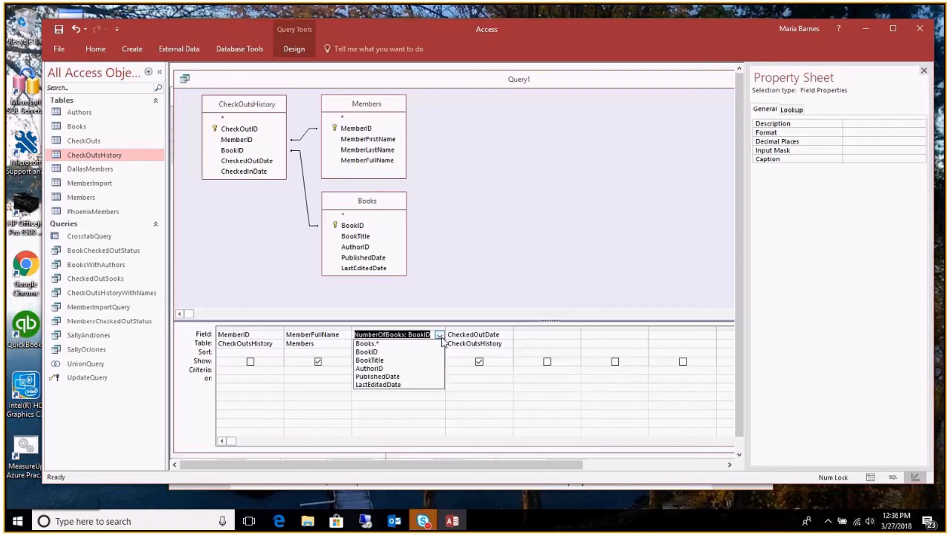
pyautogui.click(421, 360)
pyautogui.click(476, 206)
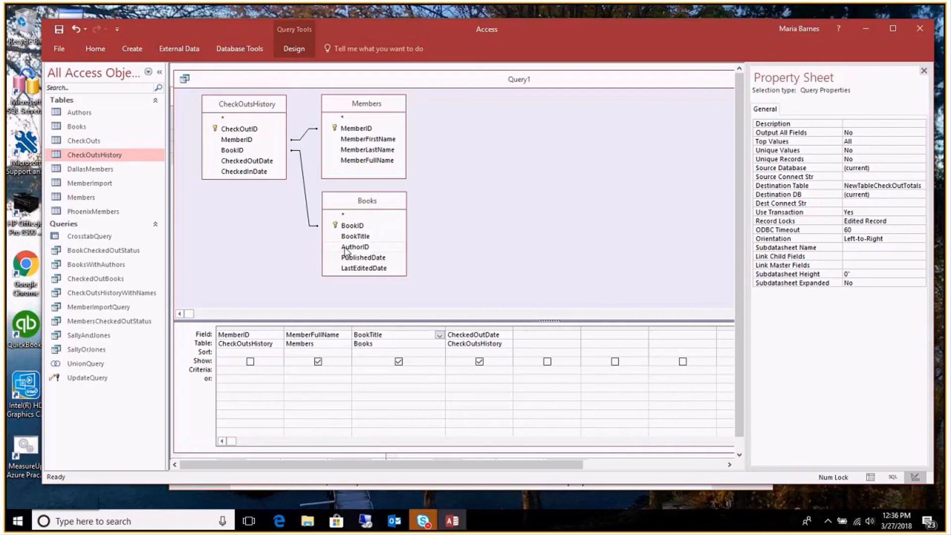
# Add BookID from the Books table to the query grid and move it directly before BookTitle
pyautogui.moveTo(352, 225); pyautogui.dragTo(545, 333)
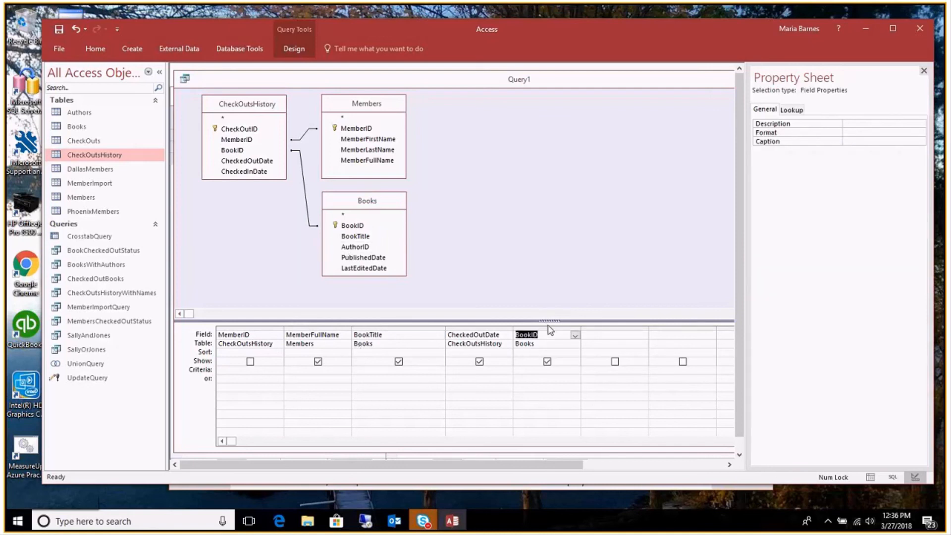
pyautogui.click(550, 331)
pyautogui.moveTo(550, 327)
pyautogui.mouseDown()
pyautogui.moveTo(396, 324)
pyautogui.moveTo(539, 324)
pyautogui.mouseUp()
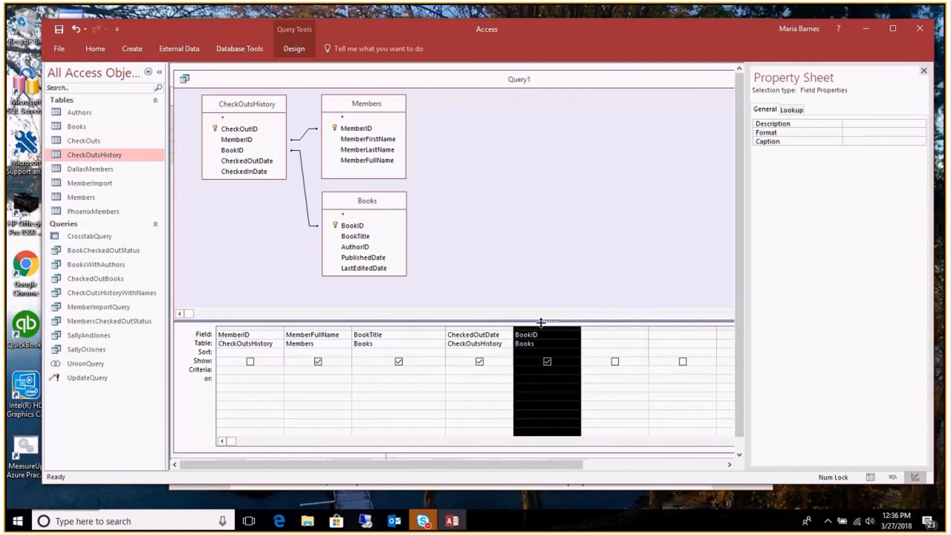
pyautogui.click(551, 329)
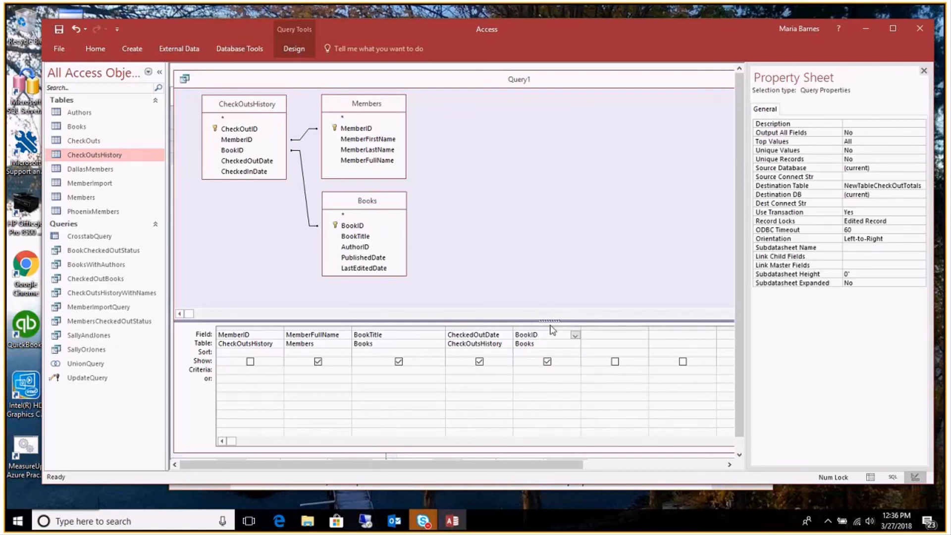
pyautogui.click(552, 328)
pyautogui.moveTo(551, 328); pyautogui.dragTo(352, 338)
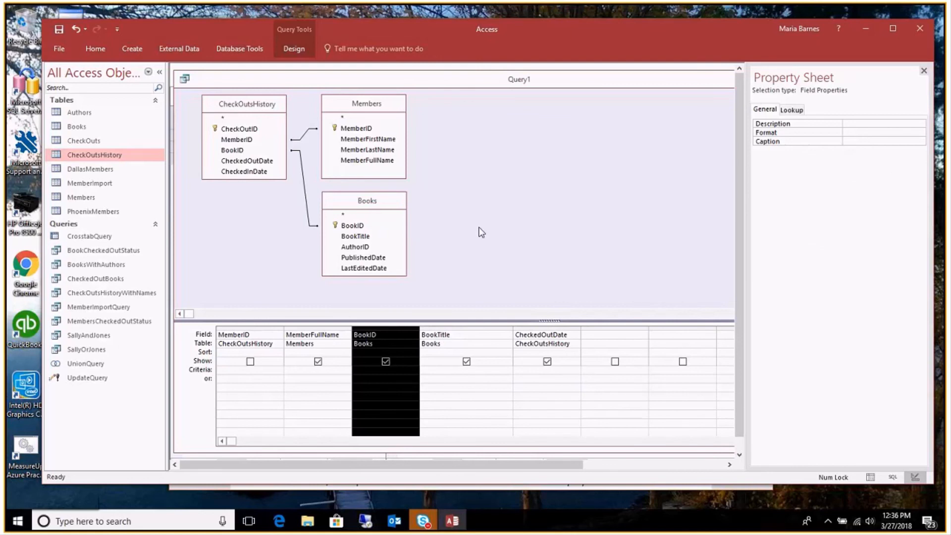
pyautogui.click(510, 144)
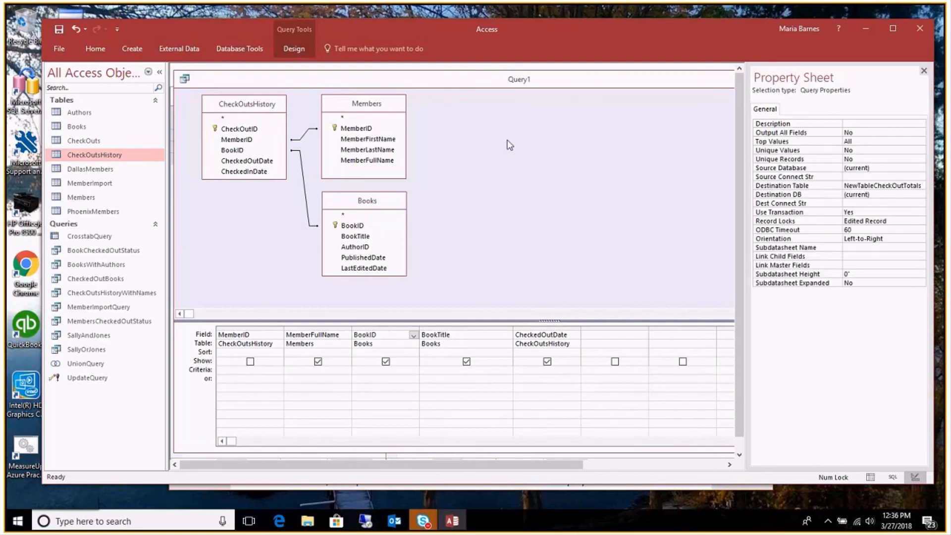
# Try to run the make-table query with the BookID and BookTitle columns included
pyautogui.click(294, 49)
pyautogui.click(82, 78)
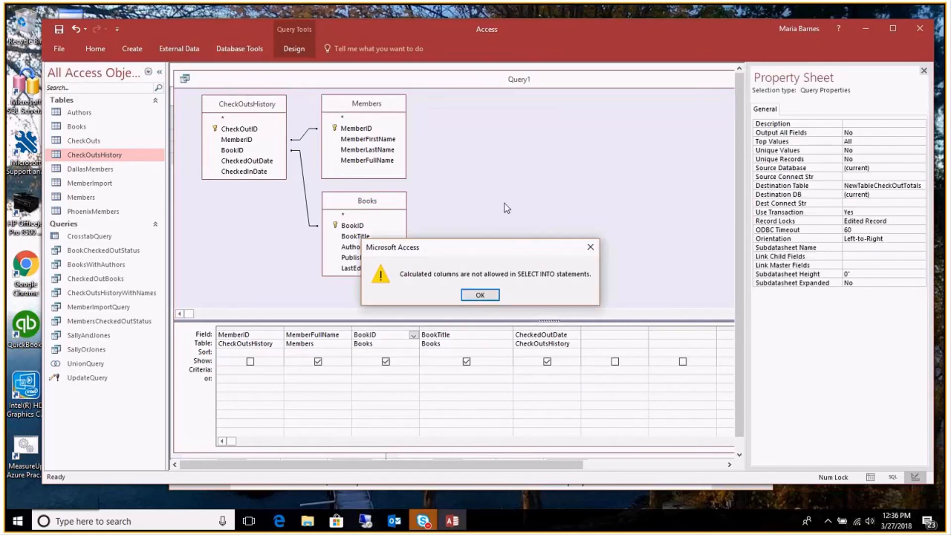
pyautogui.click(483, 296)
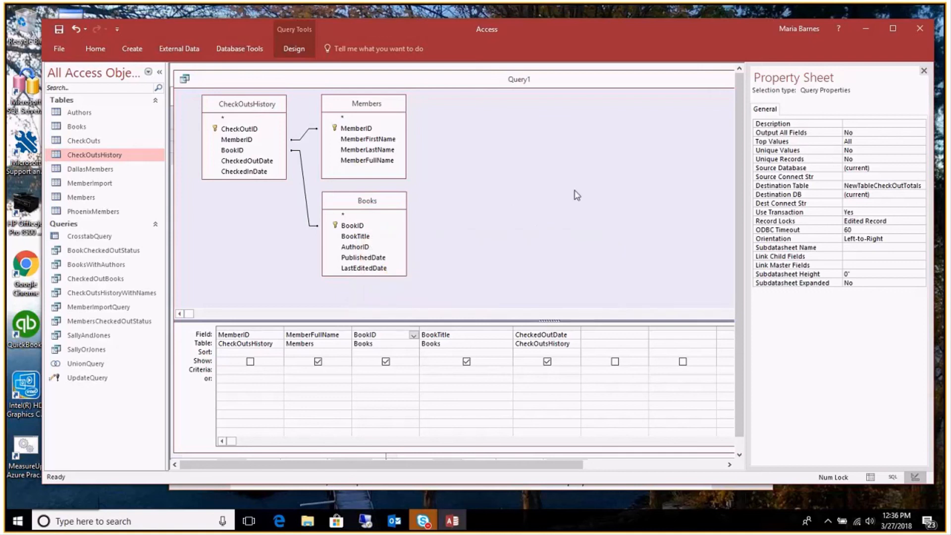
# Include the MemberID column in the query output and try to run the make-table query again
pyautogui.click(250, 362)
pyautogui.click(294, 50)
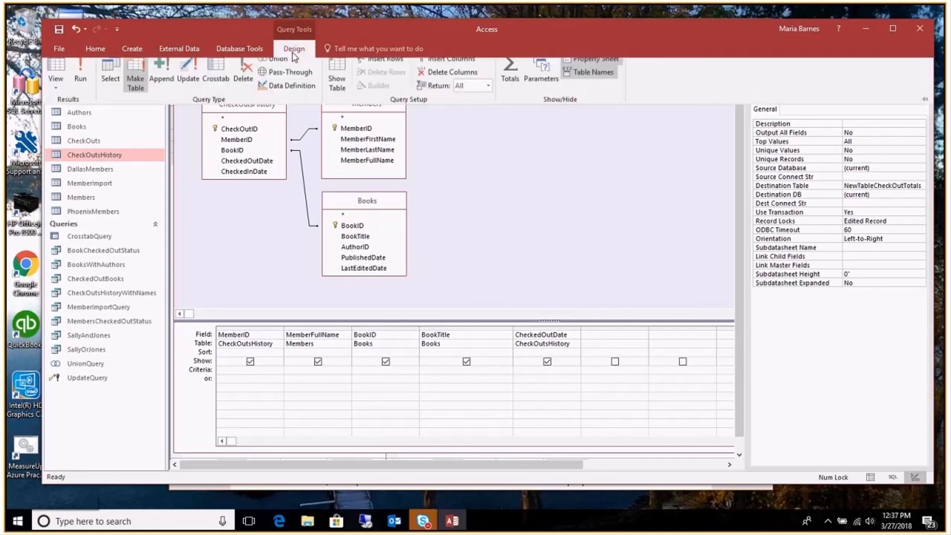
pyautogui.click(82, 73)
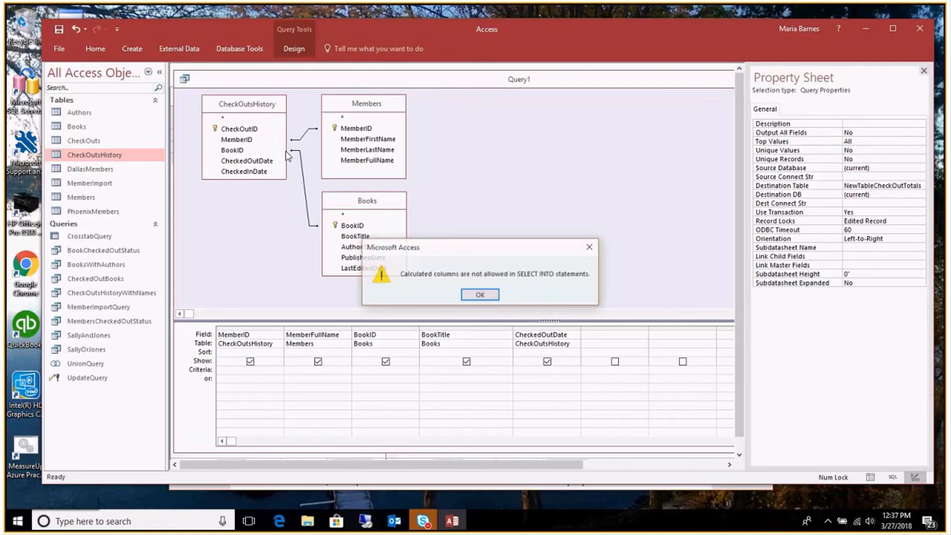
pyautogui.click(476, 298)
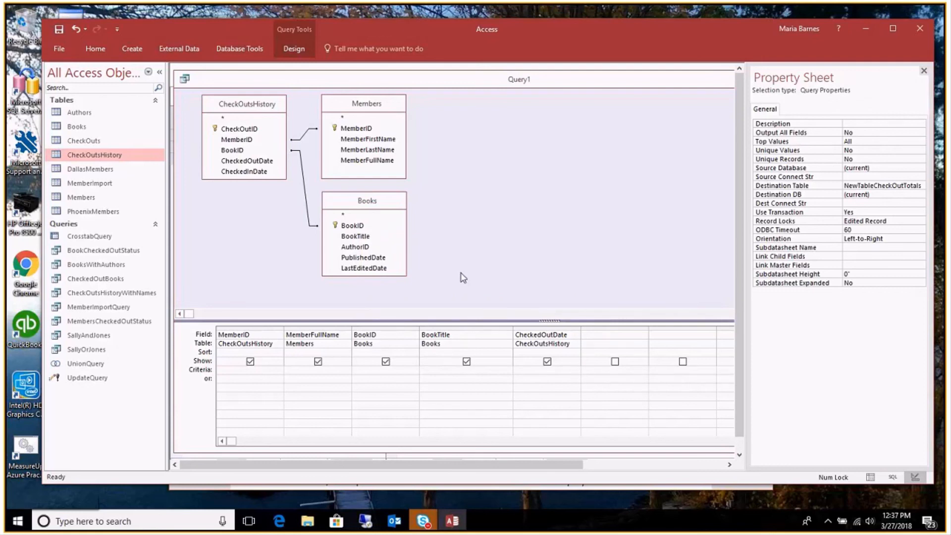
# Change the MemberFullName column in the query grid to the MemberFirstName field of the Members table
pyautogui.click(310, 329)
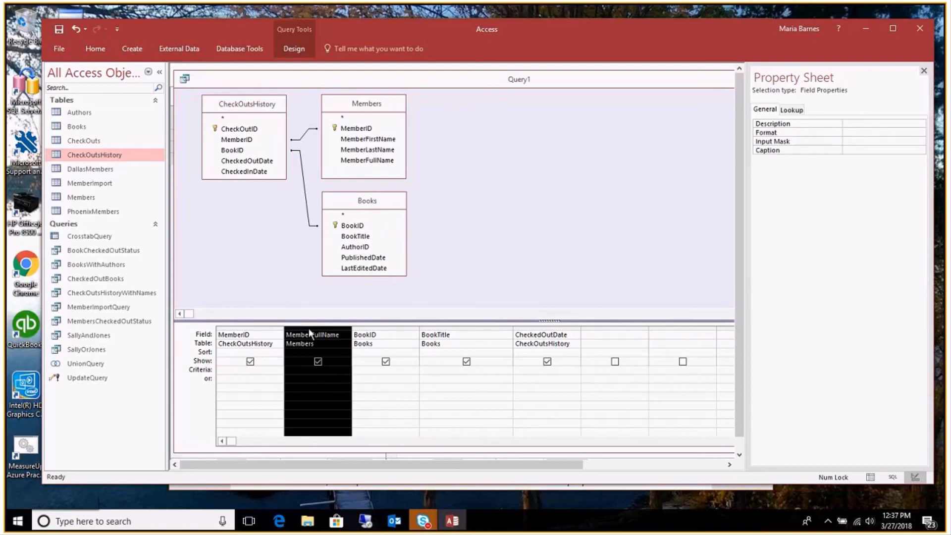
pyautogui.click(338, 335)
pyautogui.click(346, 336)
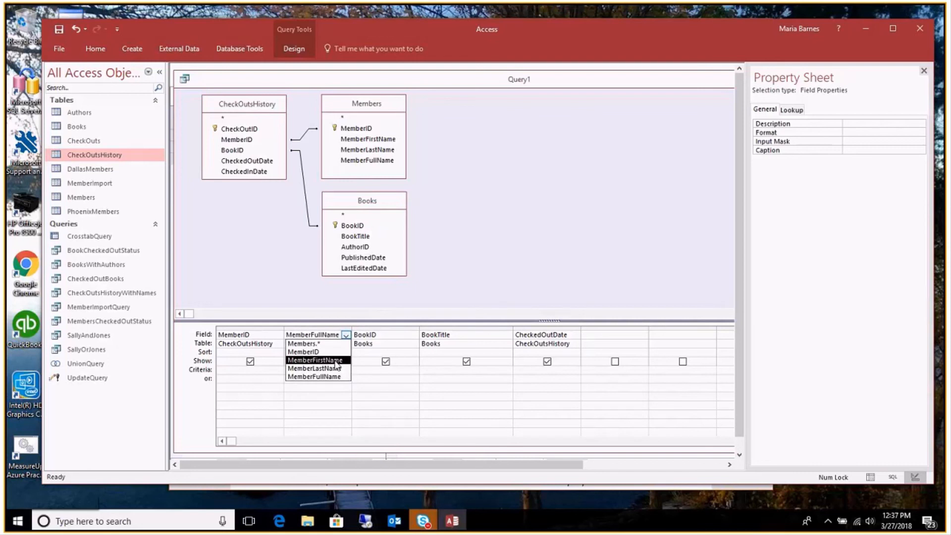
pyautogui.click(312, 360)
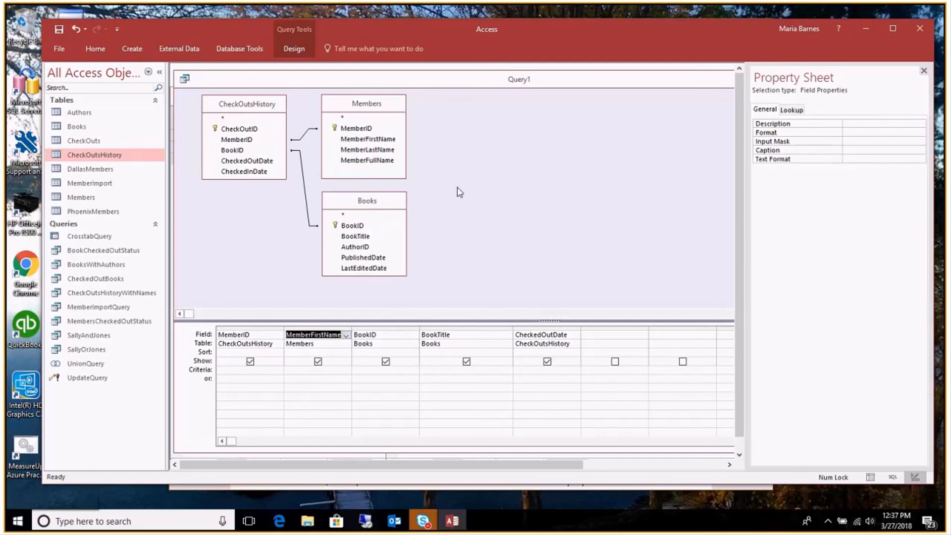
# Add MemberLastName from the Members table to the query grid and move it directly before BookID
pyautogui.doubleClick(382, 148)
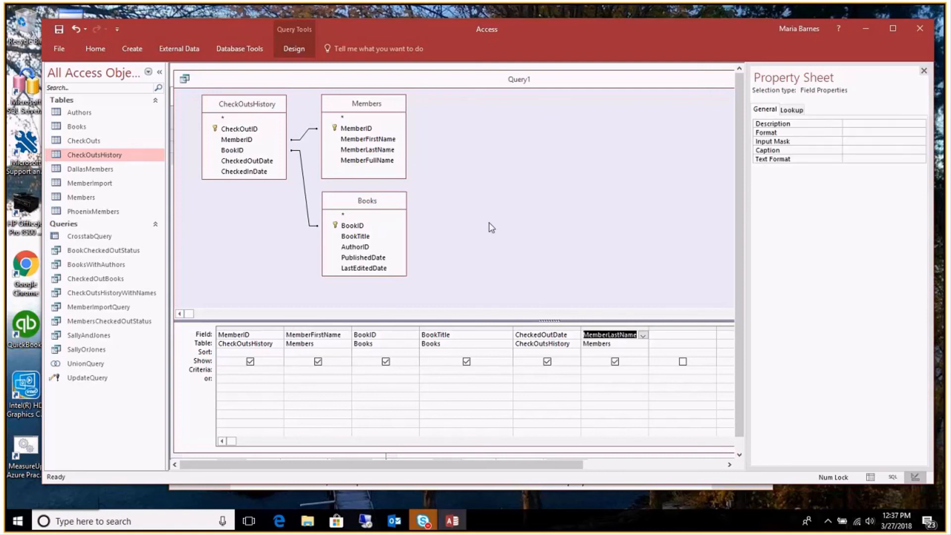
pyautogui.click(605, 326)
pyautogui.moveTo(611, 327); pyautogui.dragTo(387, 338)
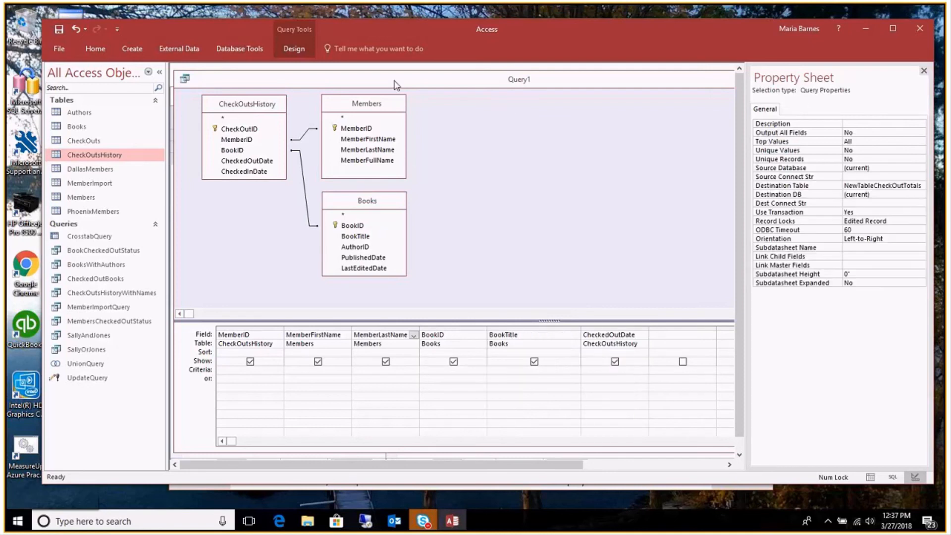
# Run the make-table query and review the records in the resulting NewTableCheckOutTotals table
pyautogui.click(289, 49)
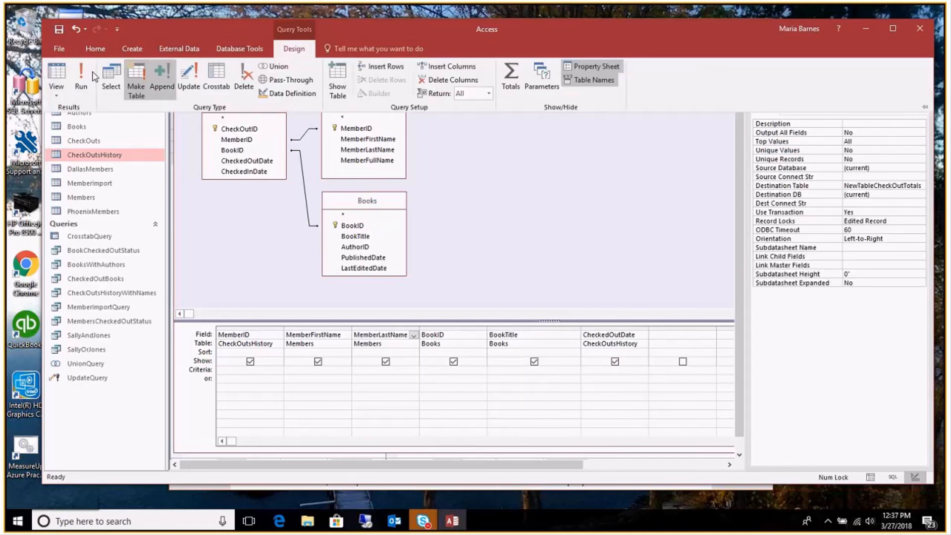
pyautogui.click(131, 99)
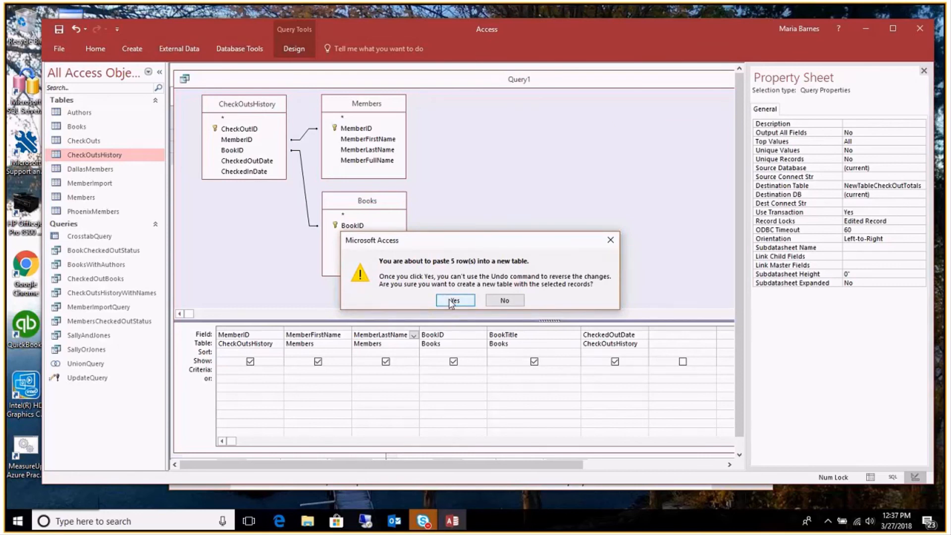
pyautogui.click(452, 301)
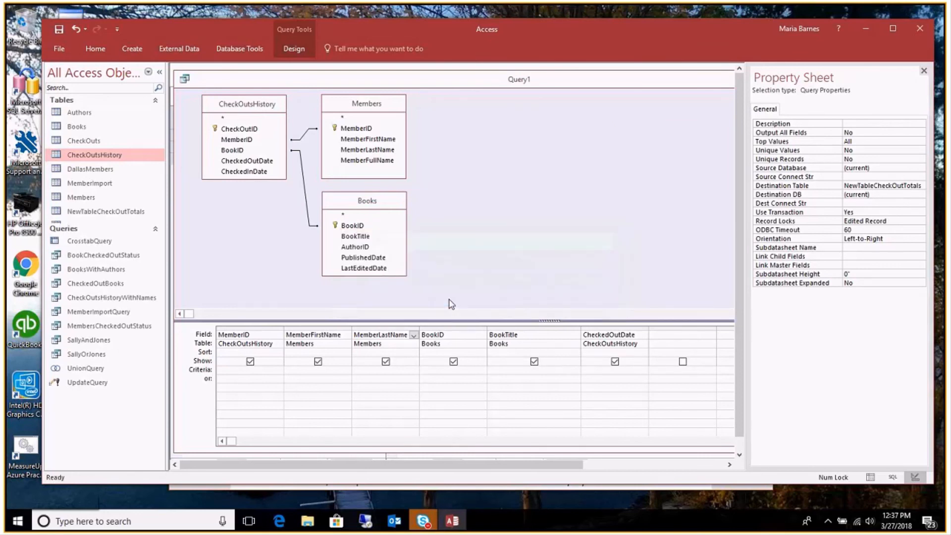
pyautogui.doubleClick(121, 213)
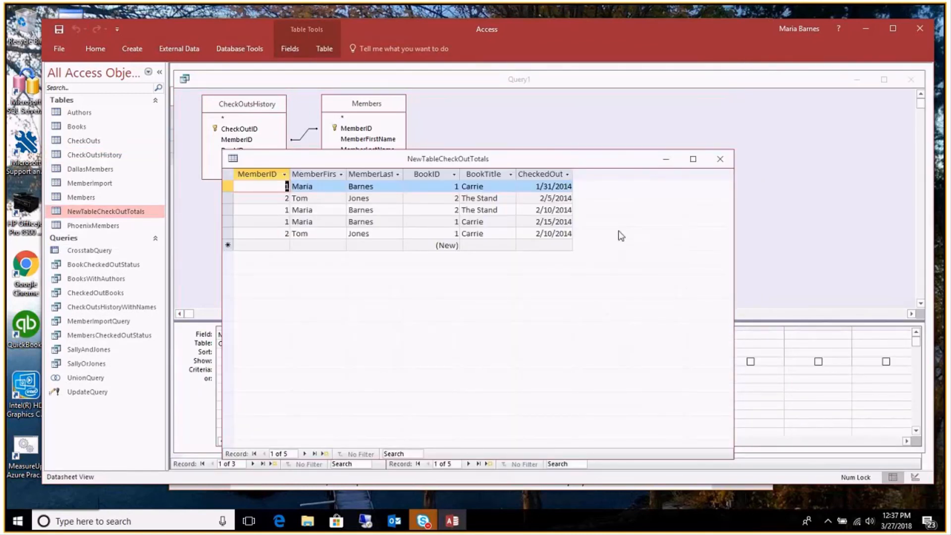
pyautogui.click(556, 130)
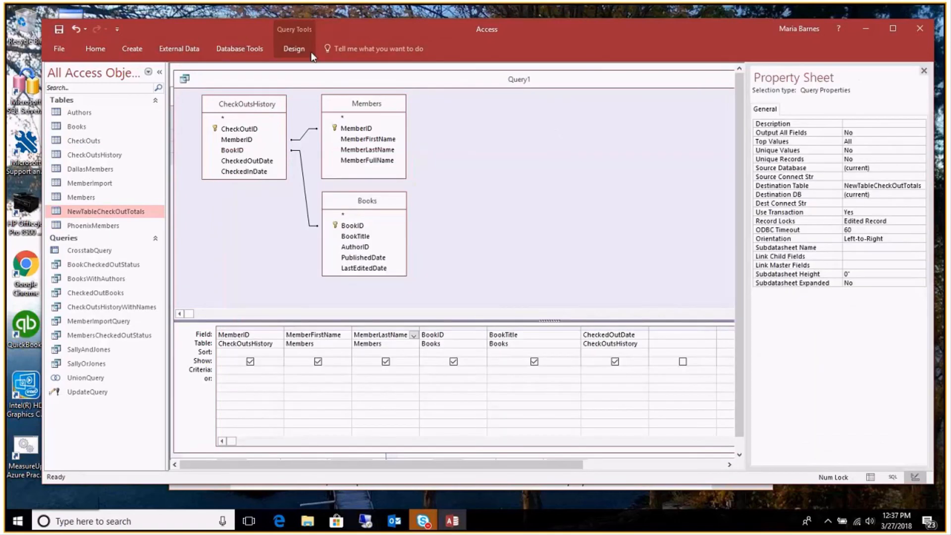
pyautogui.click(293, 47)
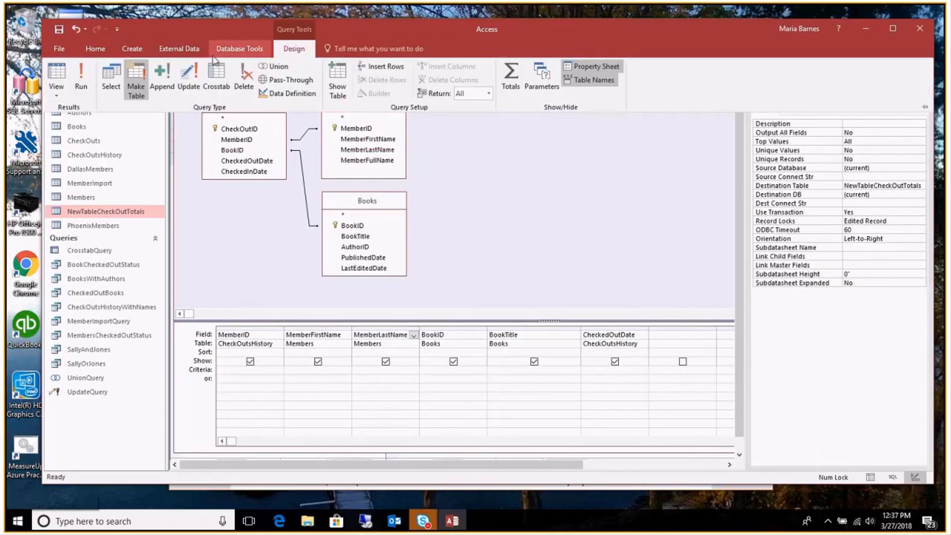
pyautogui.click(168, 73)
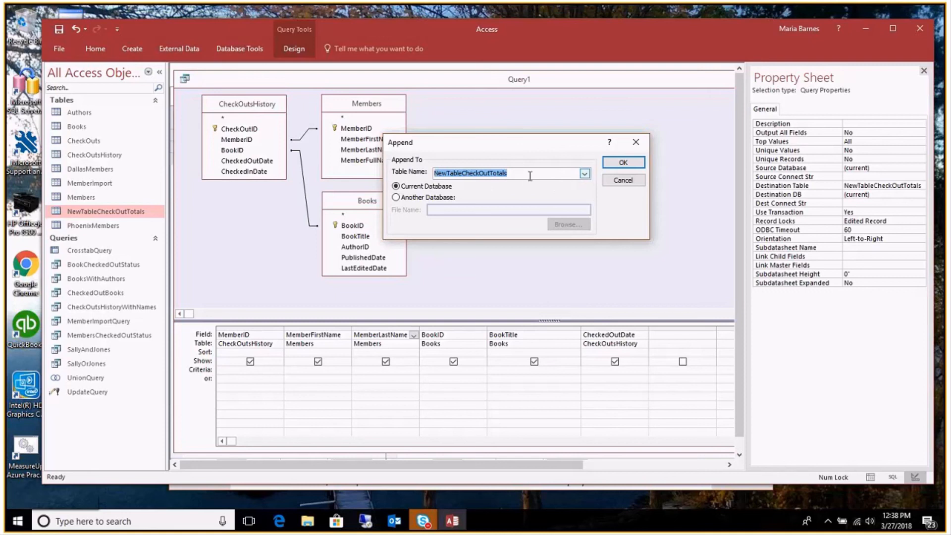
pyautogui.click(623, 180)
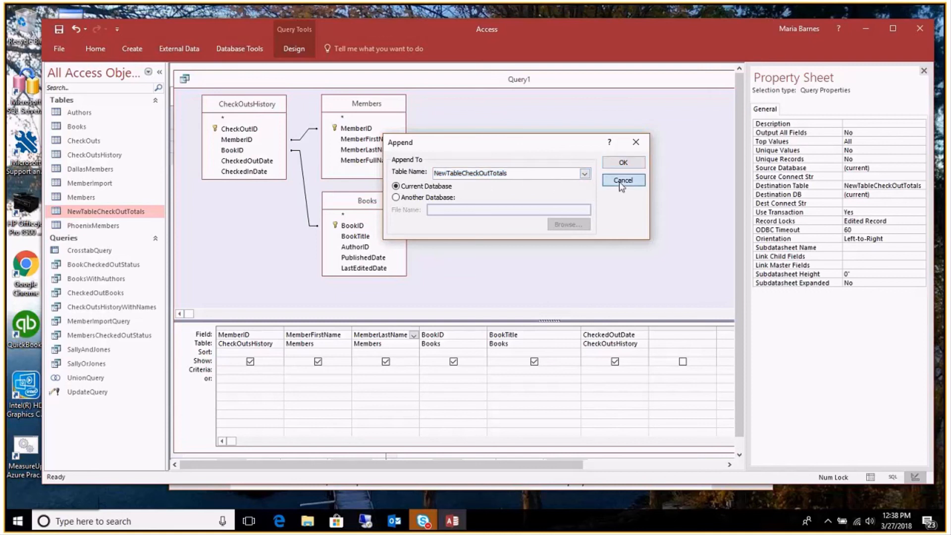
# Convert the make-table query to an update query
pyautogui.click(290, 46)
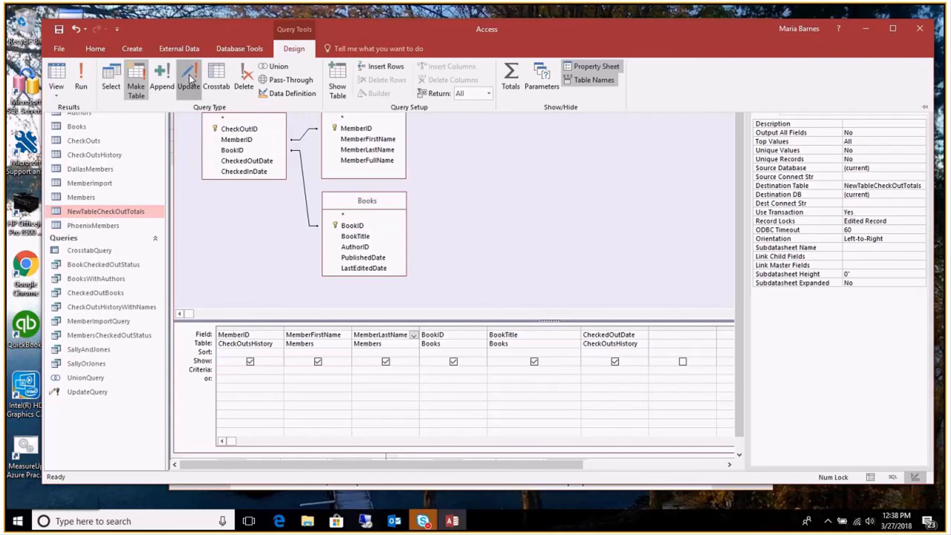
pyautogui.click(188, 74)
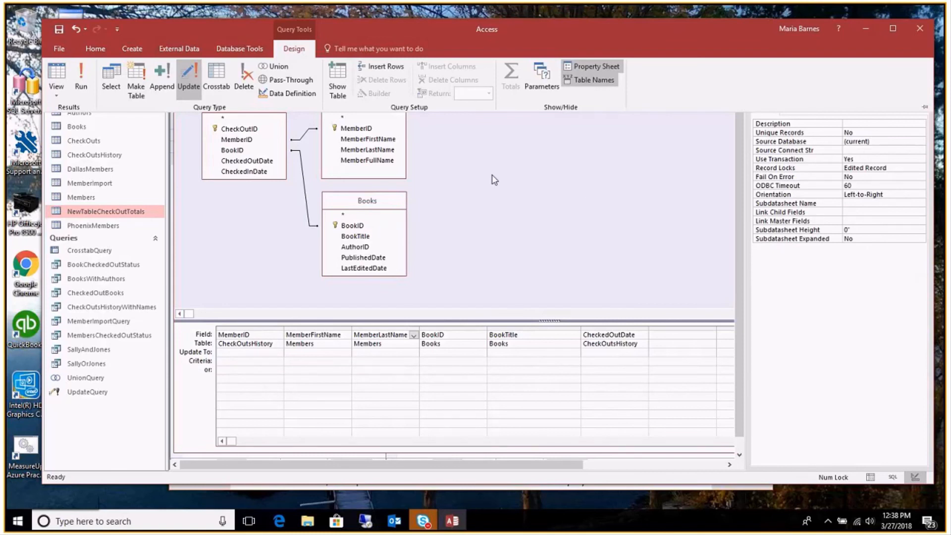
pyautogui.hotkey('ctrl', 'F1')
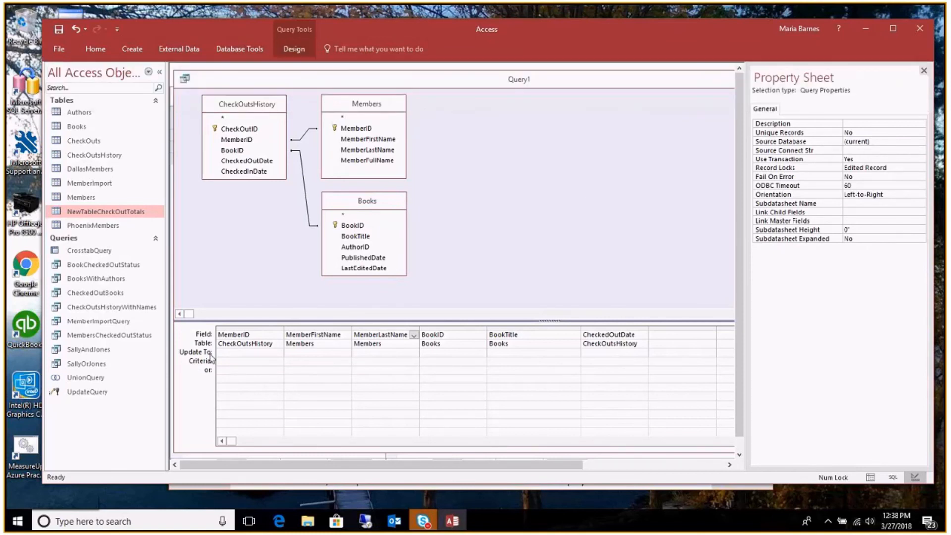
pyautogui.click(261, 343)
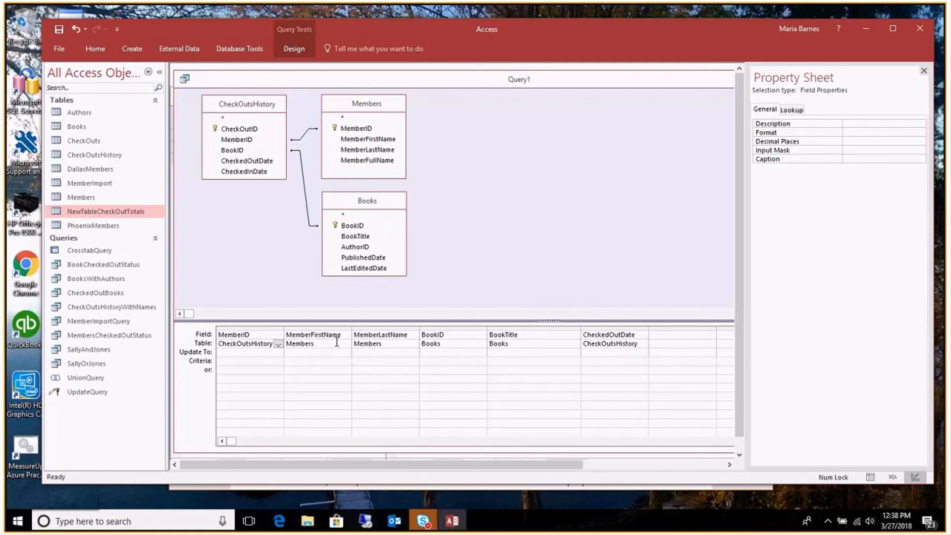
pyautogui.click(270, 353)
pyautogui.click(294, 50)
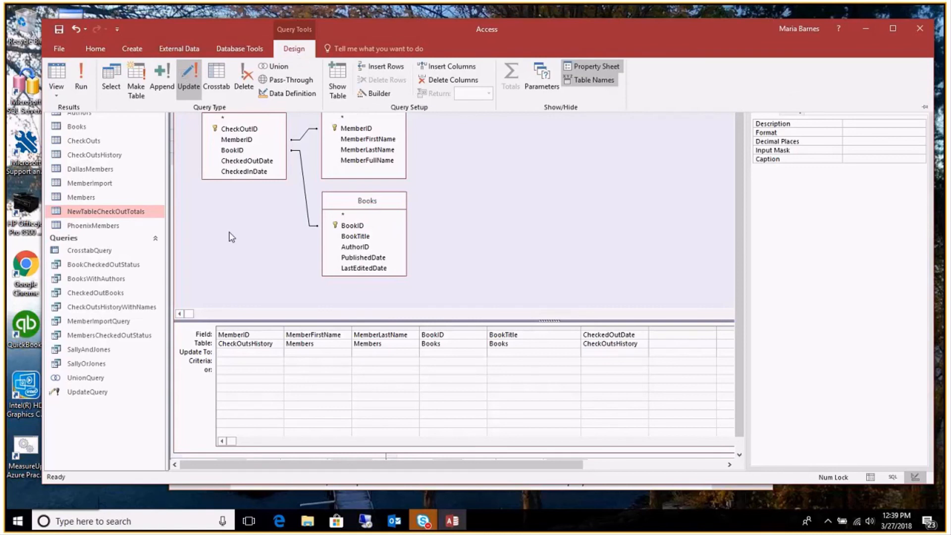
pyautogui.click(268, 246)
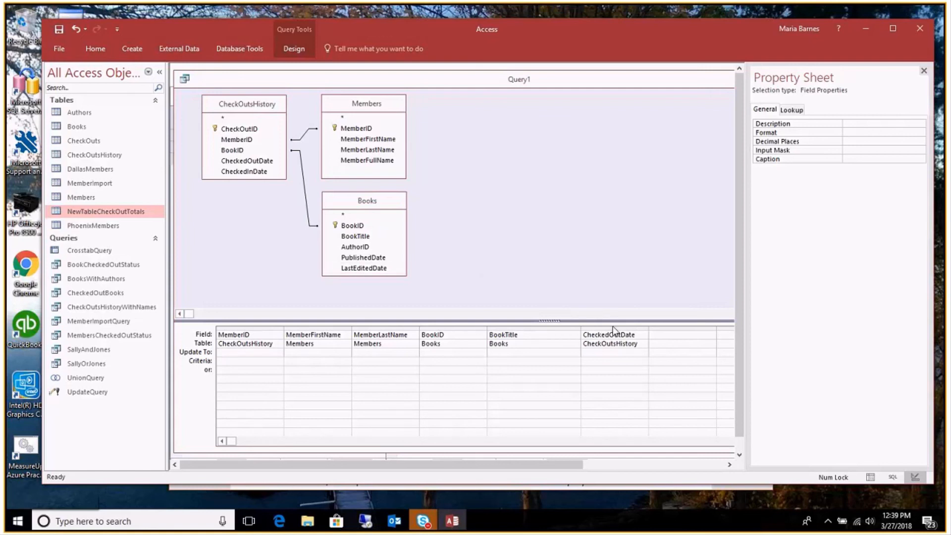
pyautogui.click(354, 108)
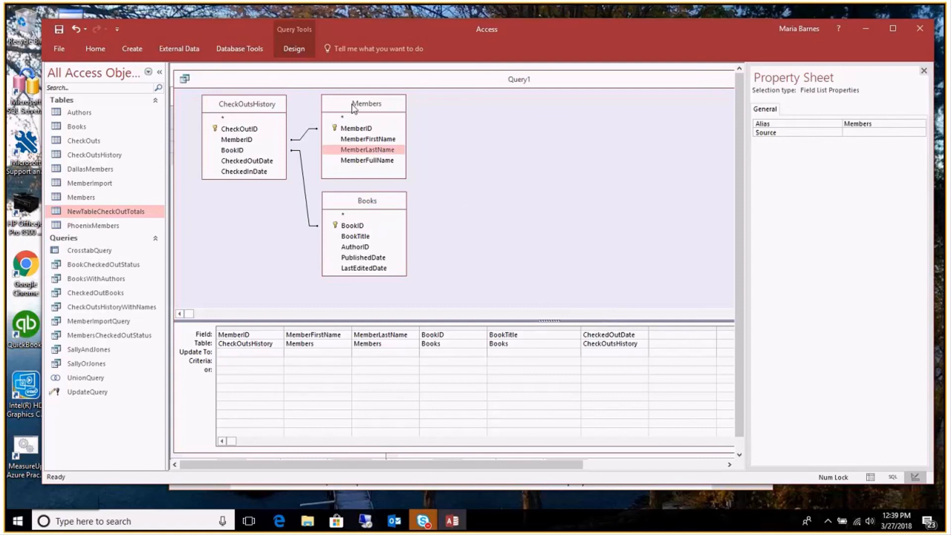
# Close the query and save its design under the name SampleQuery
pyautogui.moveTo(636, 80); pyautogui.dragTo(327, 123)
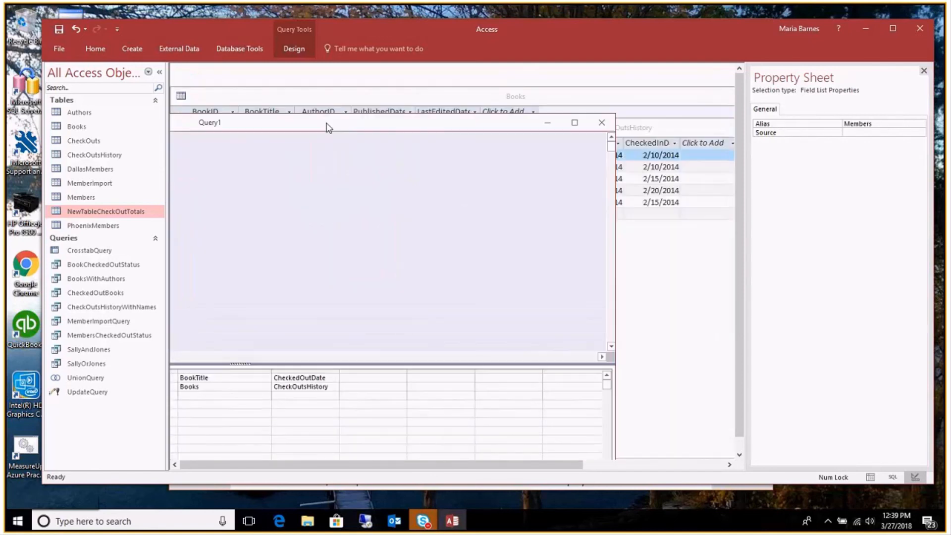
pyautogui.click(601, 123)
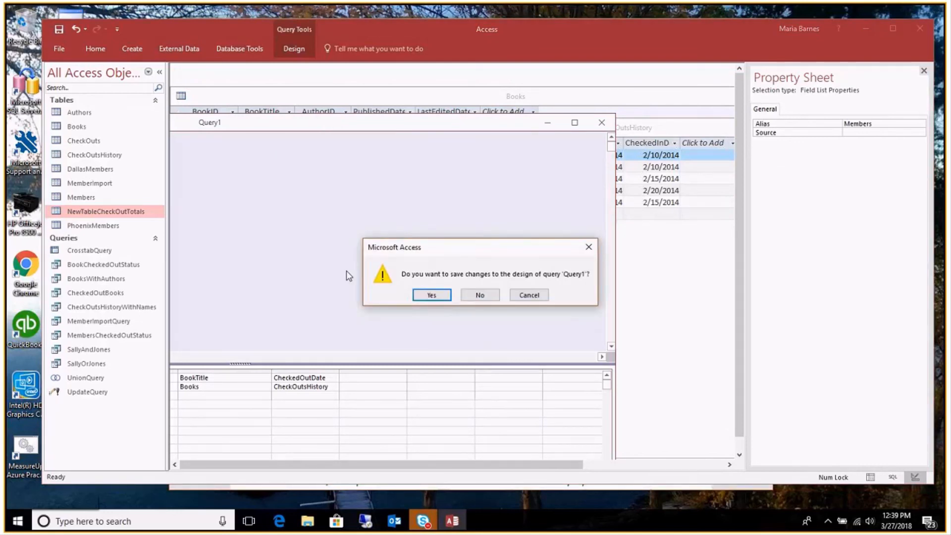
pyautogui.press('Return')
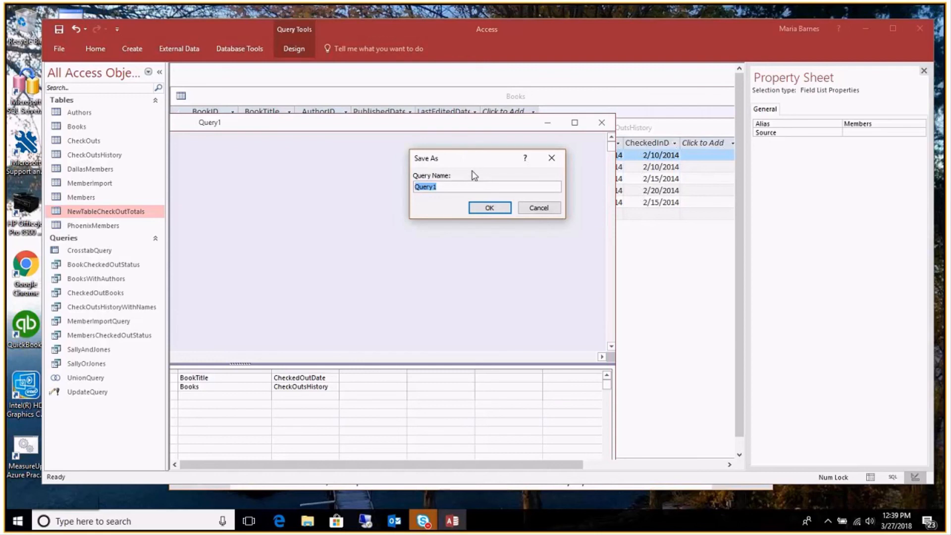
pyautogui.write('SampleQuery')
pyautogui.click(487, 209)
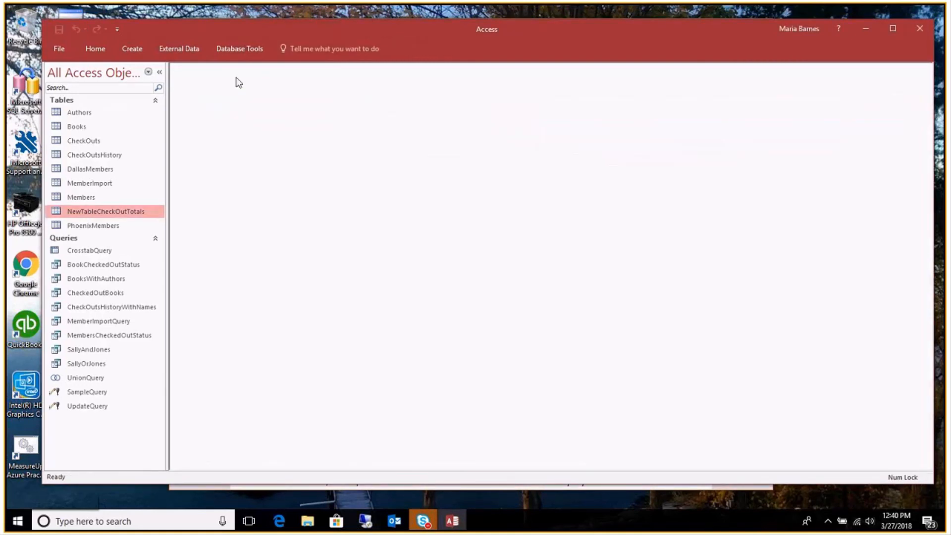
# Create a new query in design view with the Books table as its source
pyautogui.click(132, 48)
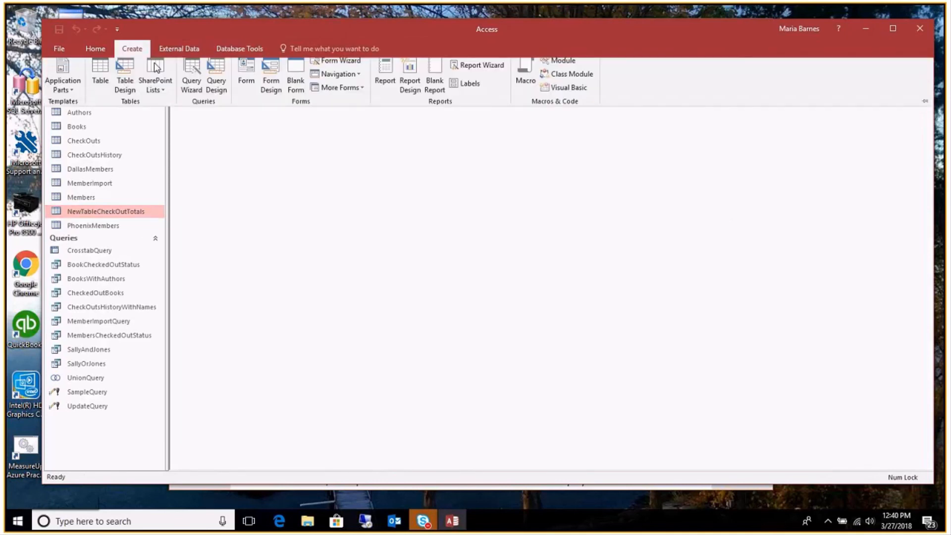
pyautogui.click(219, 84)
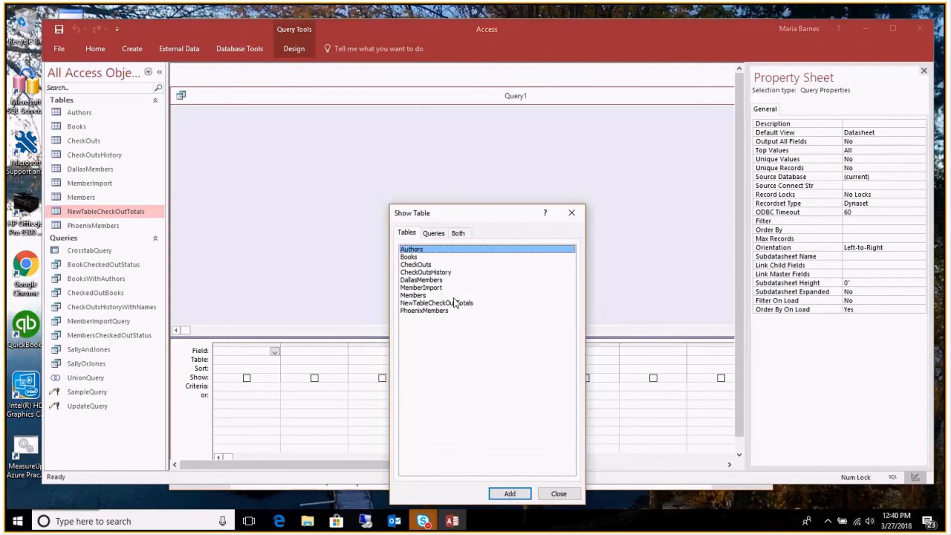
pyautogui.click(405, 257)
pyautogui.click(509, 493)
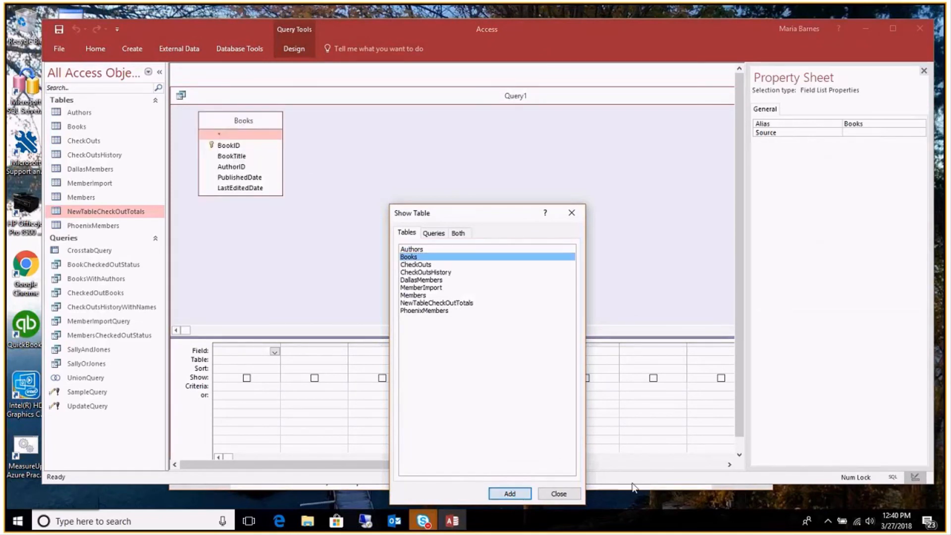
pyautogui.click(570, 495)
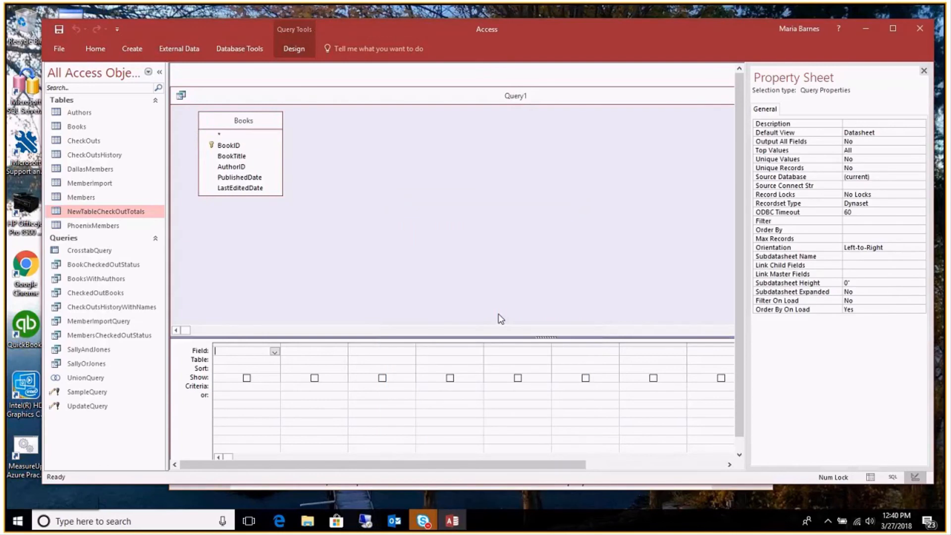
# Add all Books fields to the query grid and review the LastEditedDate values of its records in datasheet view
pyautogui.doubleClick(220, 134)
pyautogui.click(291, 49)
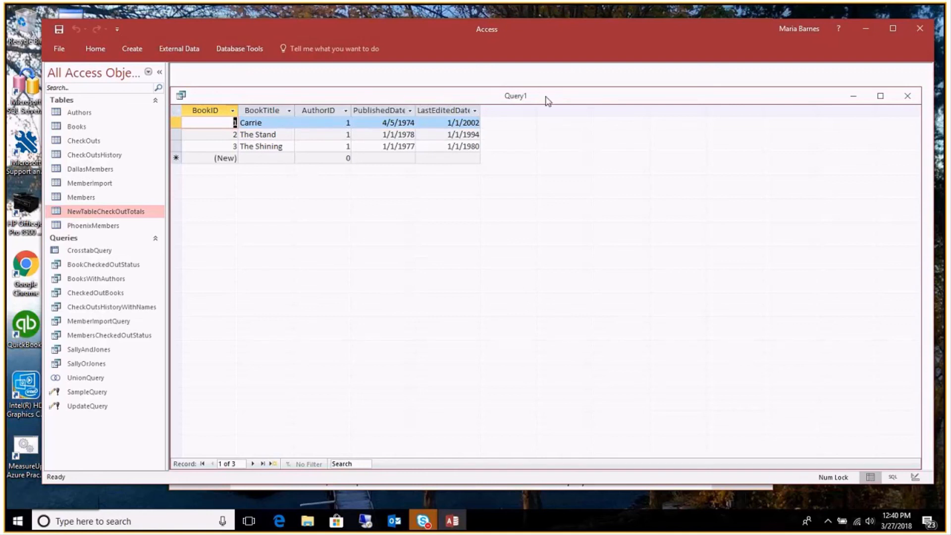
pyautogui.rightClick(307, 99)
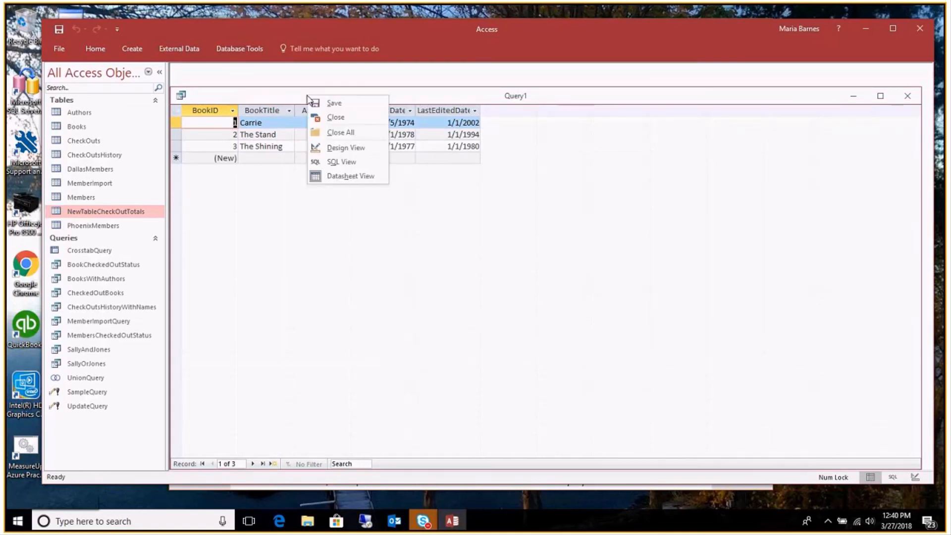
pyautogui.click(258, 92)
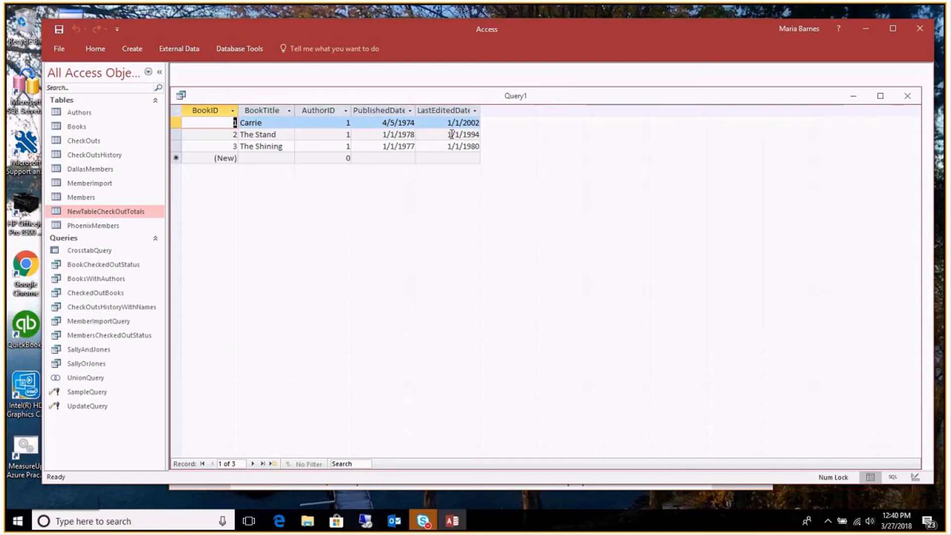
pyautogui.click(447, 122)
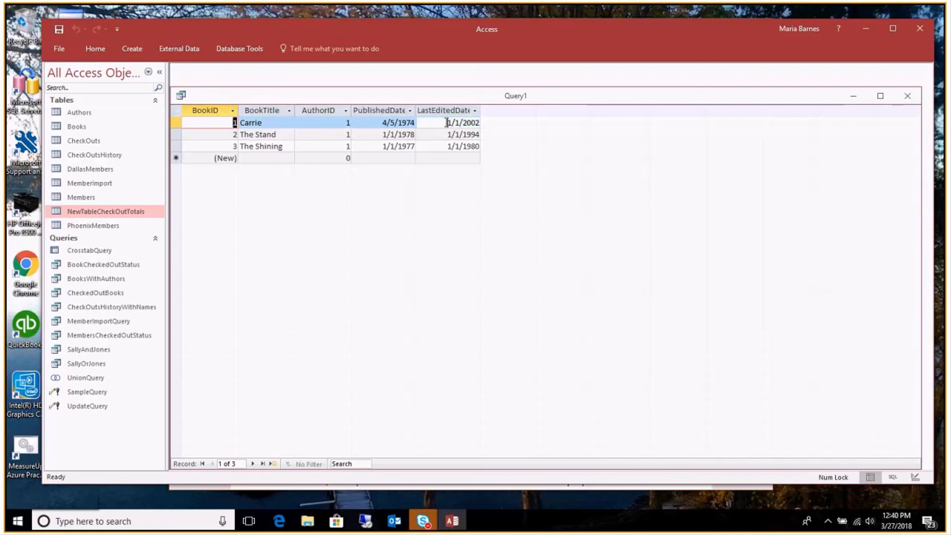
pyautogui.moveTo(447, 122); pyautogui.dragTo(481, 123)
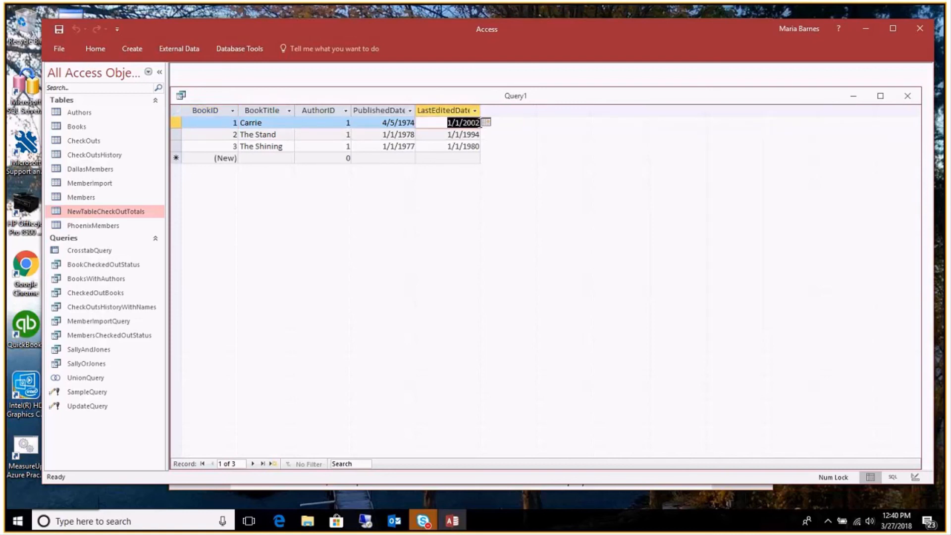
# Add LastEditedDate to the design grid as a hidden column with the criterion <#1/1/2000#
pyautogui.rightClick(445, 95)
pyautogui.click(477, 149)
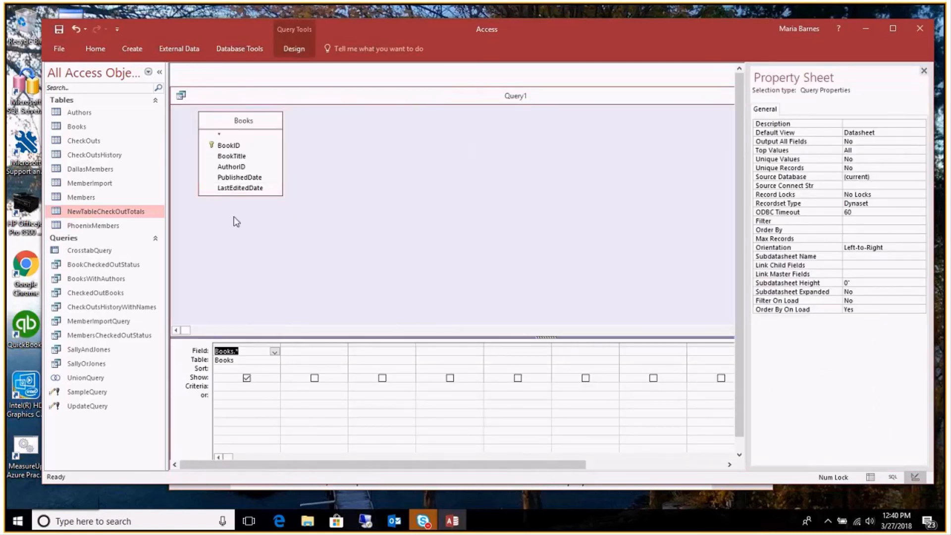
pyautogui.click(242, 189)
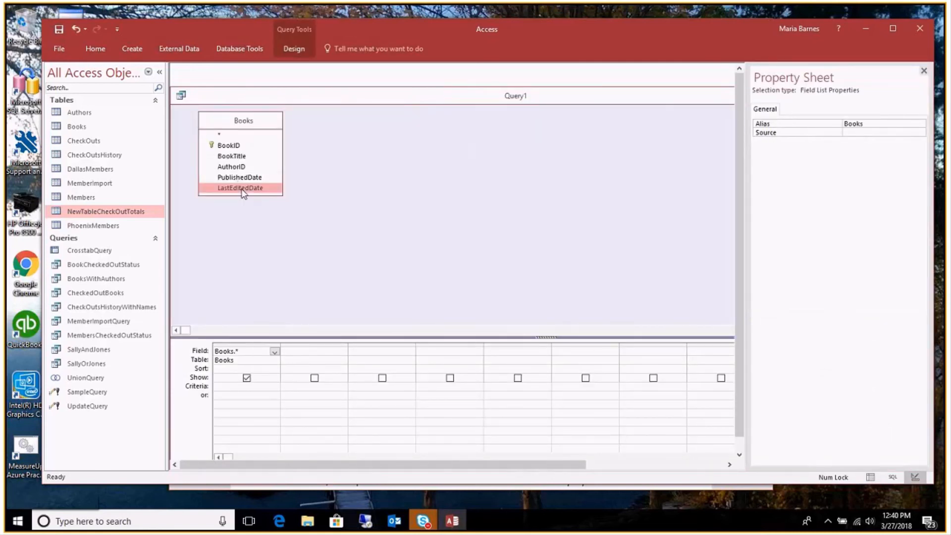
pyautogui.moveTo(242, 189); pyautogui.dragTo(316, 381)
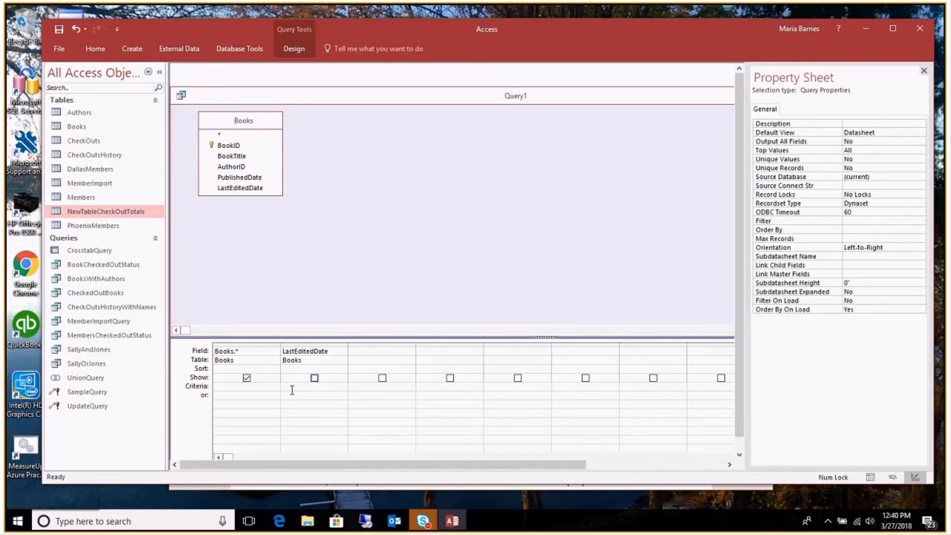
pyautogui.click(298, 387)
pyautogui.write('< #1/1/2002')
pyautogui.press('BackSpace')
pyautogui.write('0')
pyautogui.write('#')
pyautogui.write('#')
# Check the filtered Books records in datasheet view and return to the query design
pyautogui.rightClick(287, 96)
pyautogui.click(320, 175)
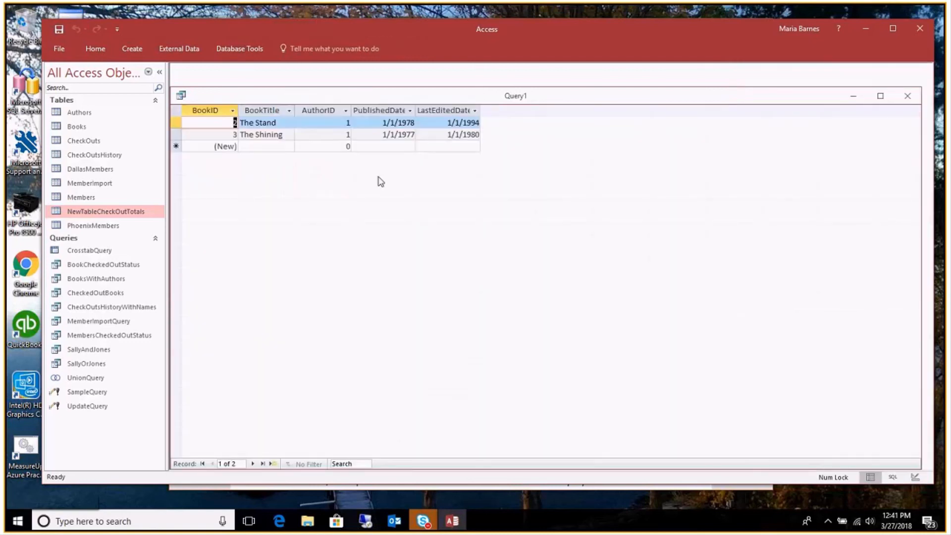
pyautogui.rightClick(365, 97)
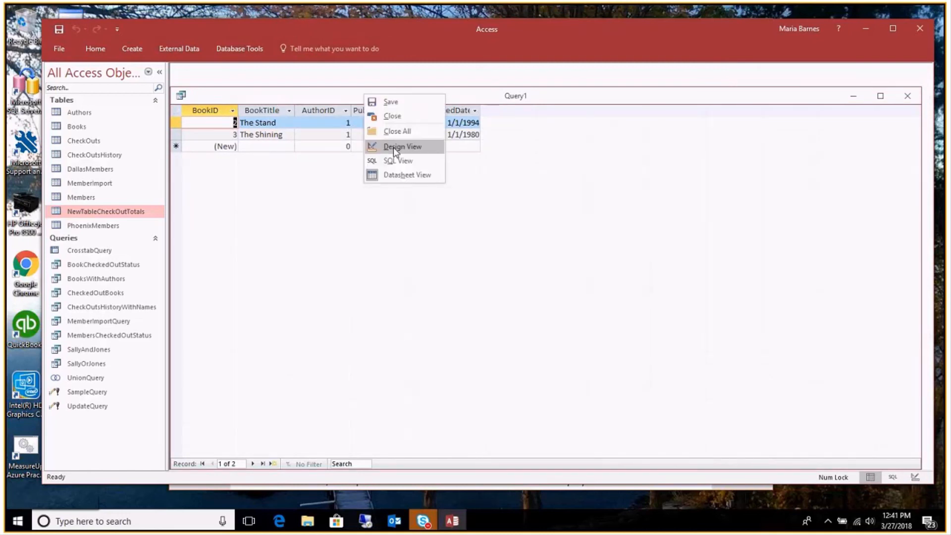
pyautogui.click(321, 98)
pyautogui.rightClick(325, 101)
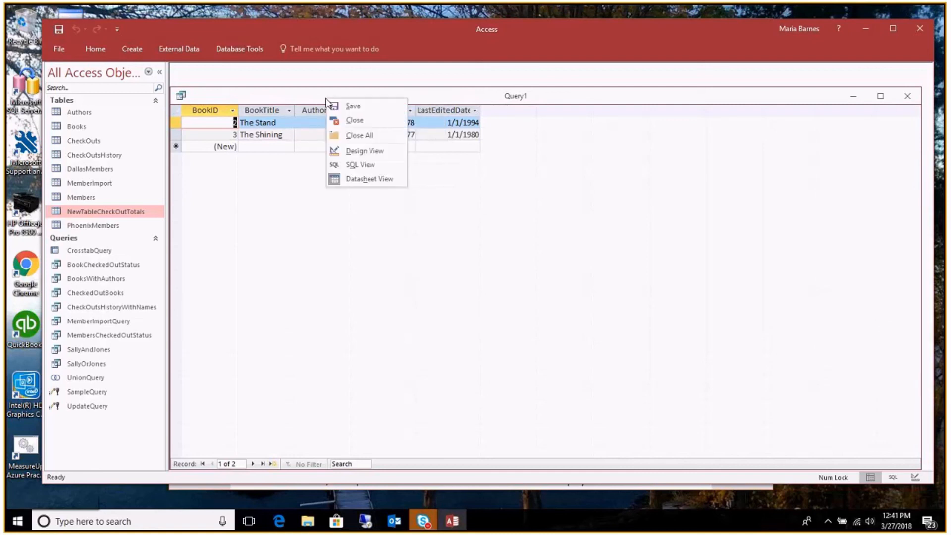
pyautogui.click(351, 151)
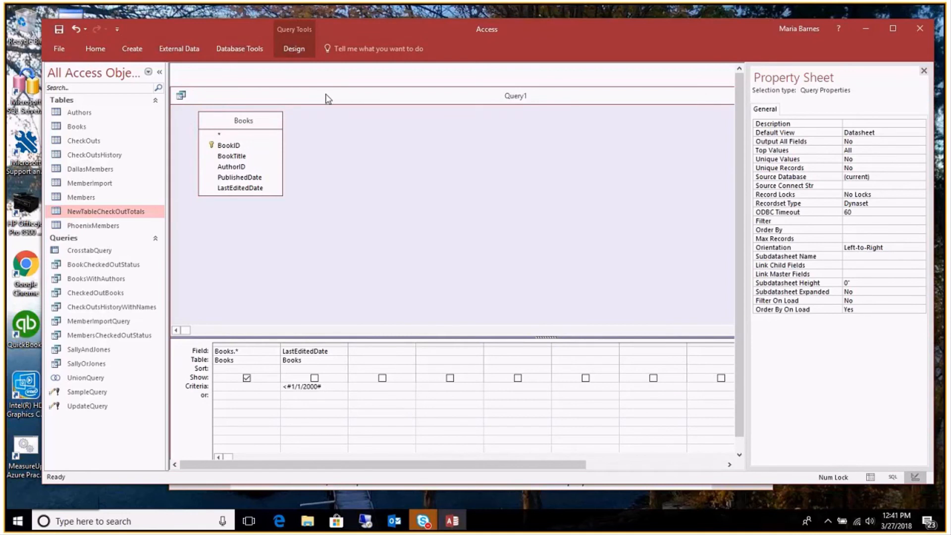
# Convert the Books select query to an update query
pyautogui.moveTo(325, 94); pyautogui.dragTo(333, 82)
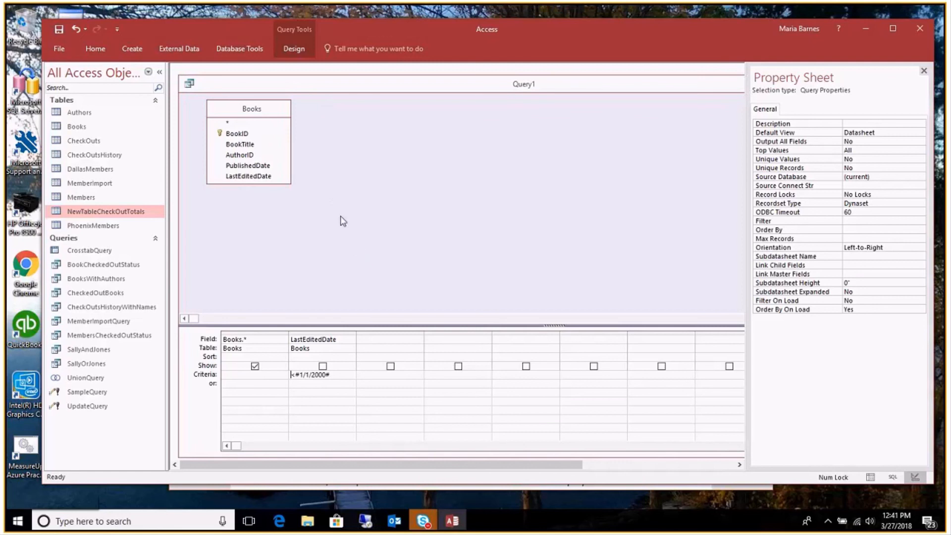
pyautogui.click(297, 51)
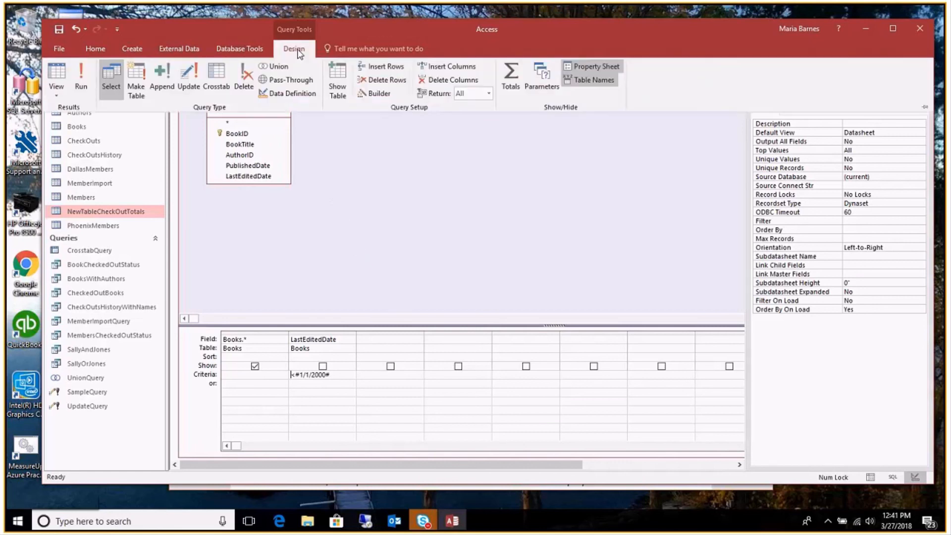
pyautogui.click(189, 77)
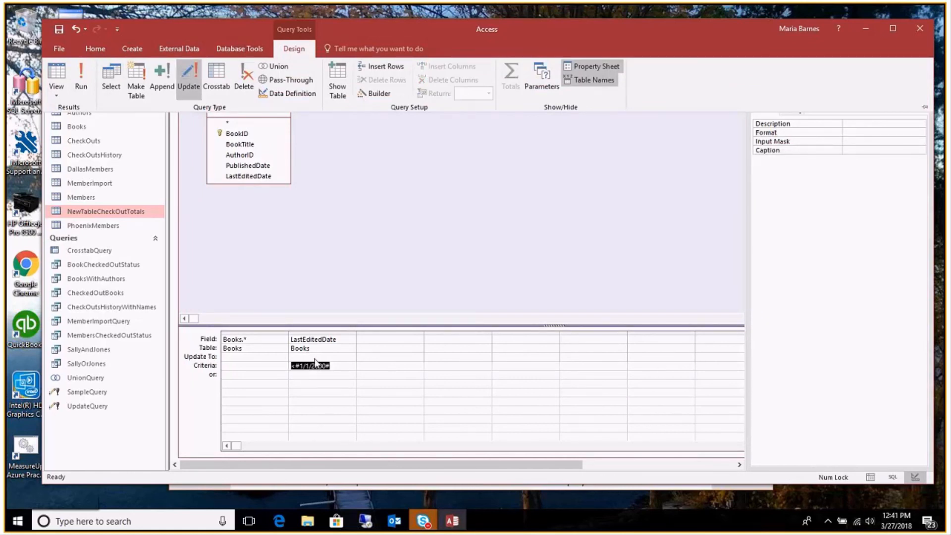
pyautogui.click(334, 364)
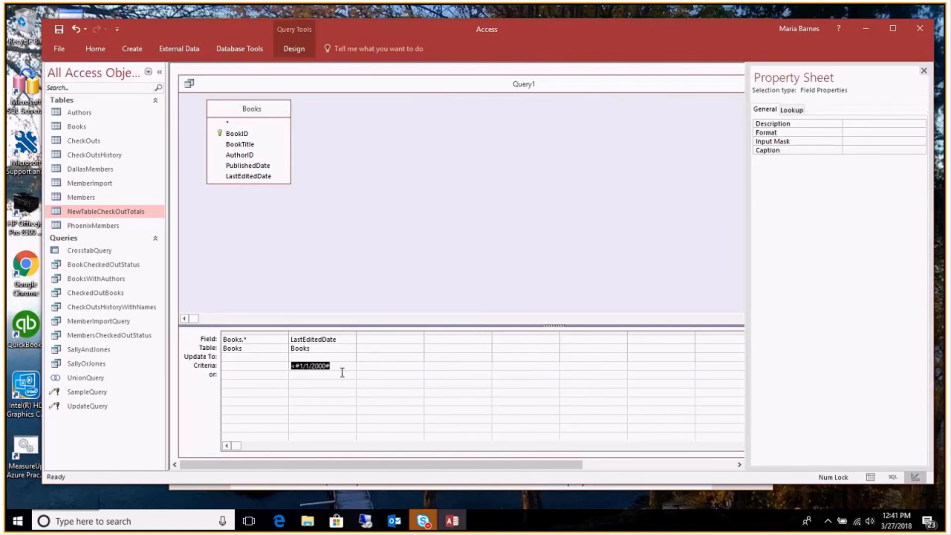
pyautogui.click(331, 357)
# Add LastEditedDate a second time in the next empty column of the design grid
pyautogui.click(376, 341)
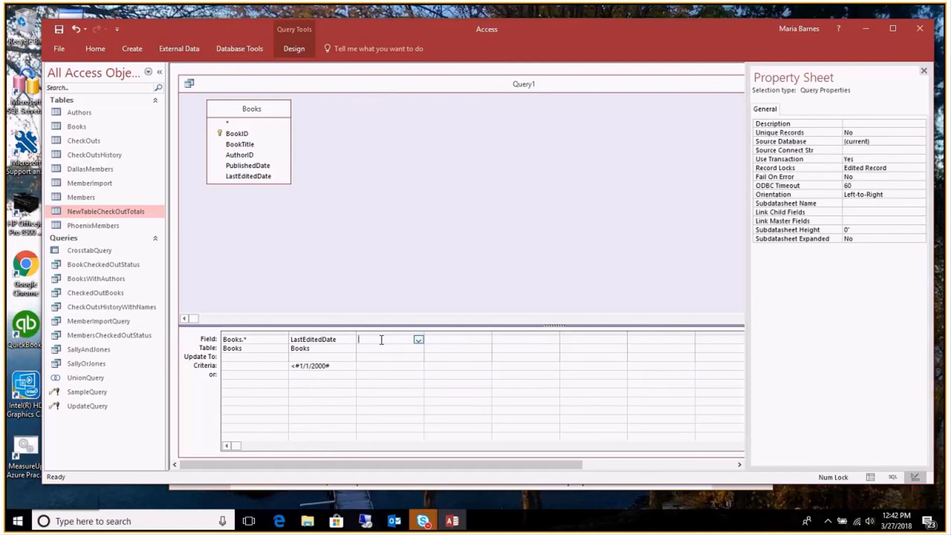
pyautogui.click(418, 340)
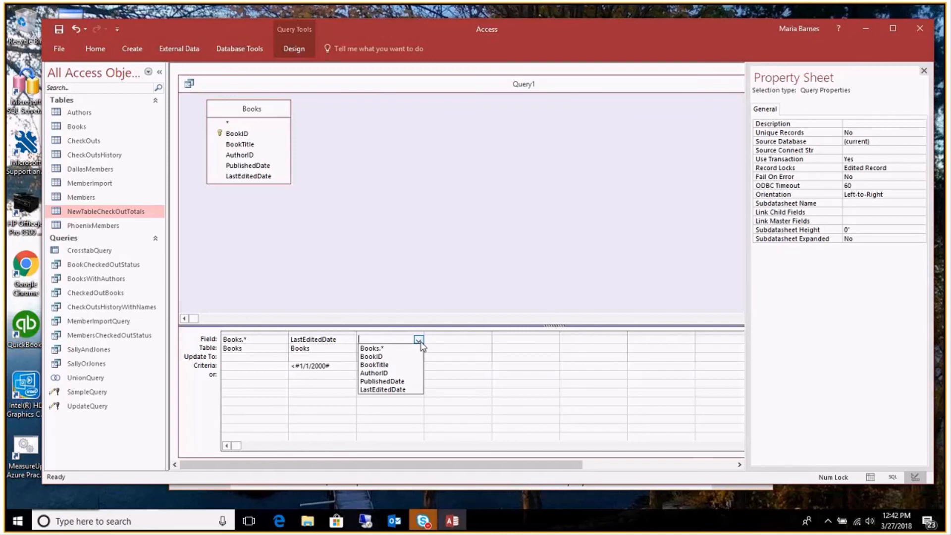
pyautogui.click(382, 390)
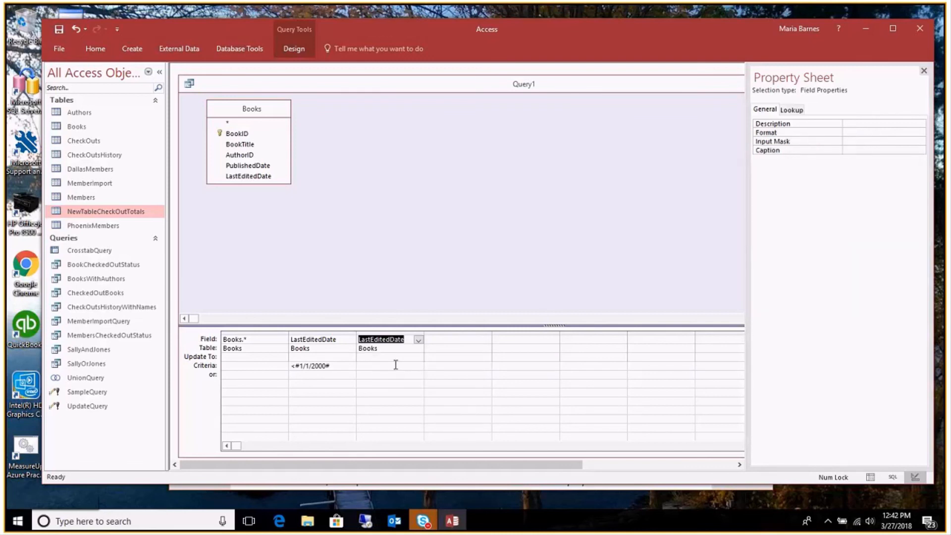
# Enter the criterion >#1/1/1990# for the second LastEditedDate column
pyautogui.click(395, 364)
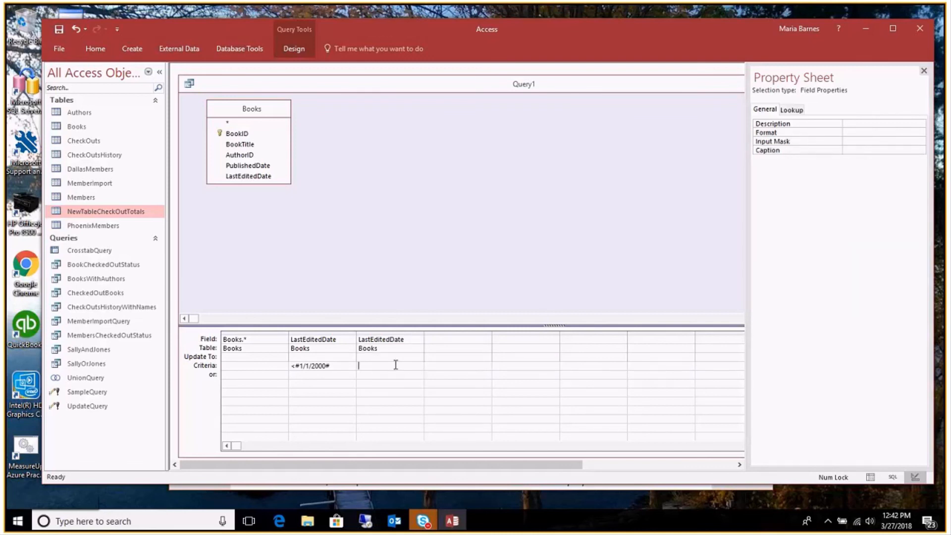
pyautogui.moveTo(336, 366); pyautogui.dragTo(307, 366)
pyautogui.click(369, 367)
pyautogui.write('<#1/1/2000#')
pyautogui.click(363, 365)
pyautogui.press('BackSpace')
pyautogui.write('>')
pyautogui.doubleClick(383, 366)
pyautogui.write('1990')
pyautogui.press('Return')
# Switch to the Edge browser, look at the UsingOr.pdf document, and return to Access
pyautogui.moveTo(278, 521)
pyautogui.click(279, 489)
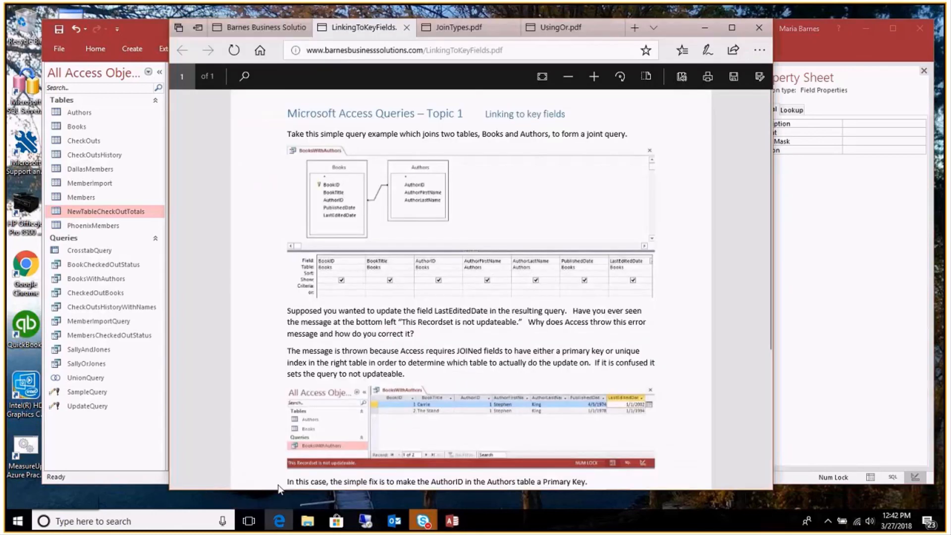
pyautogui.click(559, 28)
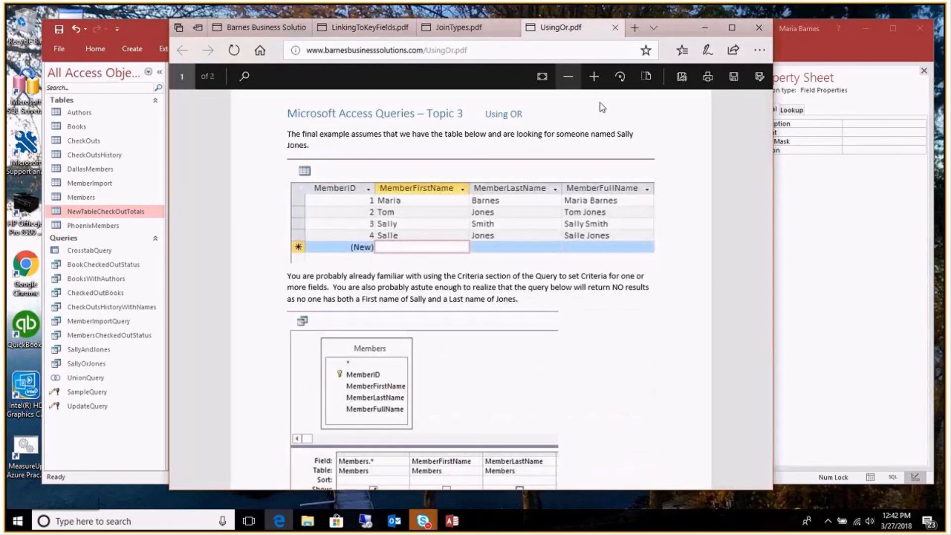
pyautogui.click(792, 52)
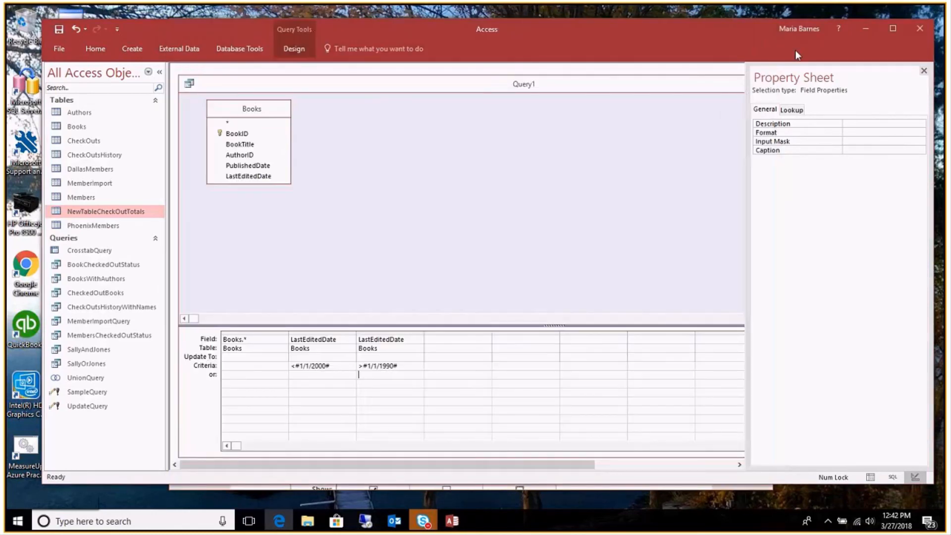
# Move the >#1/1/1990# criterion of the second LastEditedDate column from the Criteria row to the or row
pyautogui.click(420, 373)
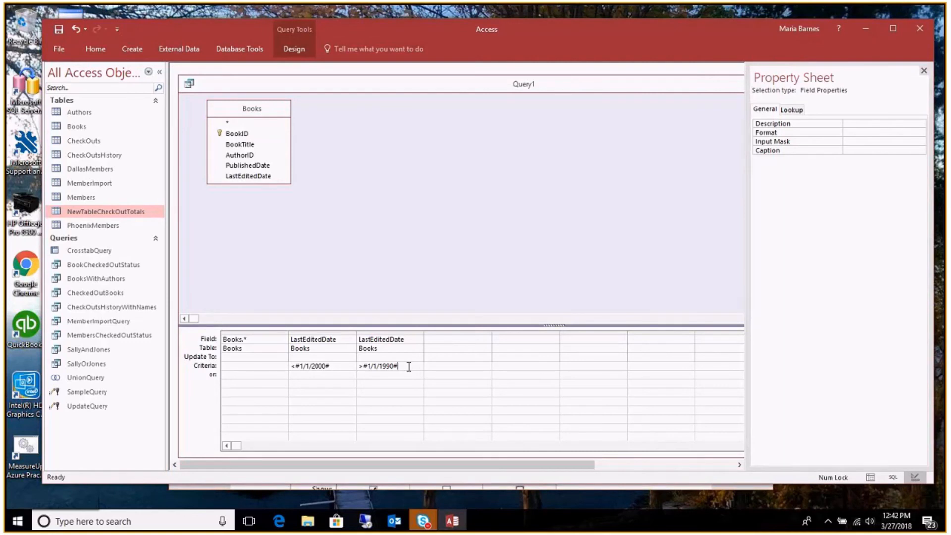
pyautogui.moveTo(408, 367); pyautogui.dragTo(372, 374)
pyautogui.hotkey('ctrl', 'c')
pyautogui.press('Delete')
pyautogui.click(371, 374)
pyautogui.hotkey('ctrl', 'v')
pyautogui.click(443, 382)
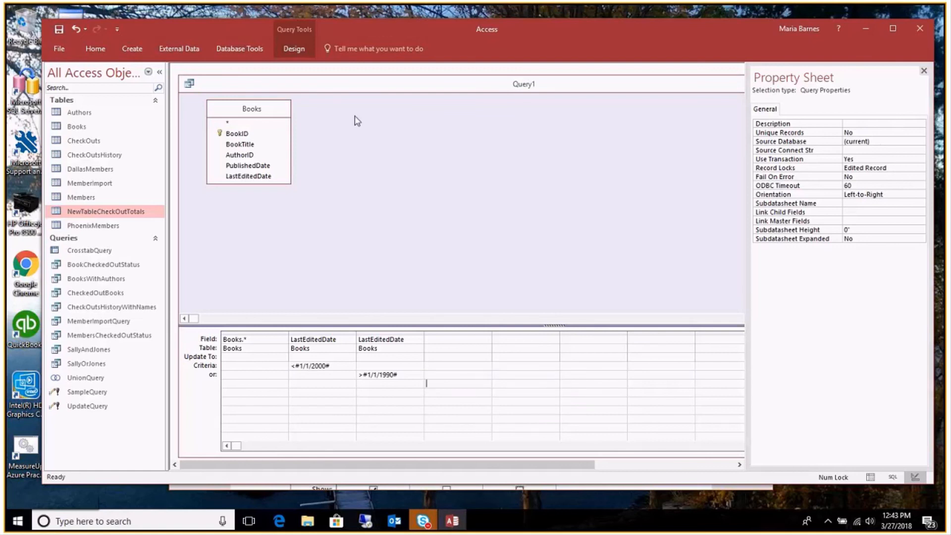
# Try to view the SQL of the update query
pyautogui.rightClick(336, 87)
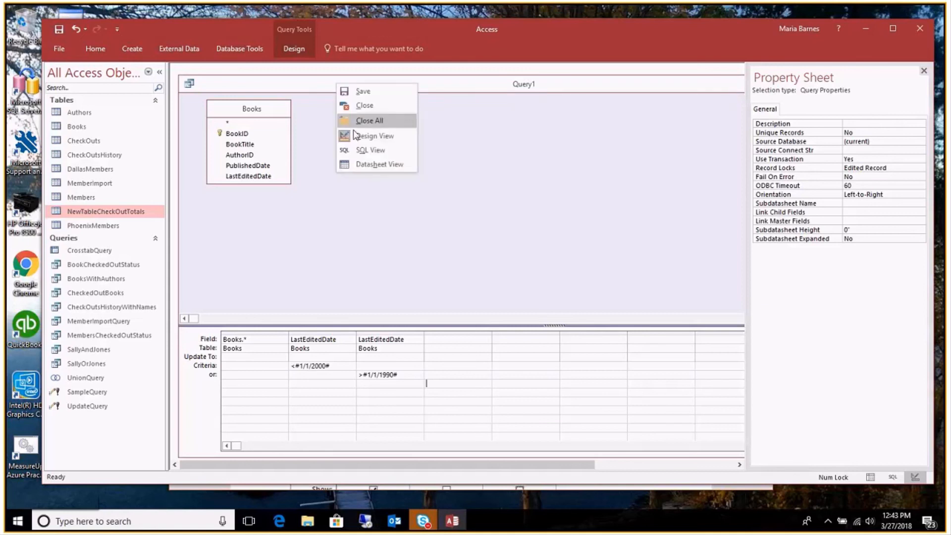
pyautogui.click(362, 150)
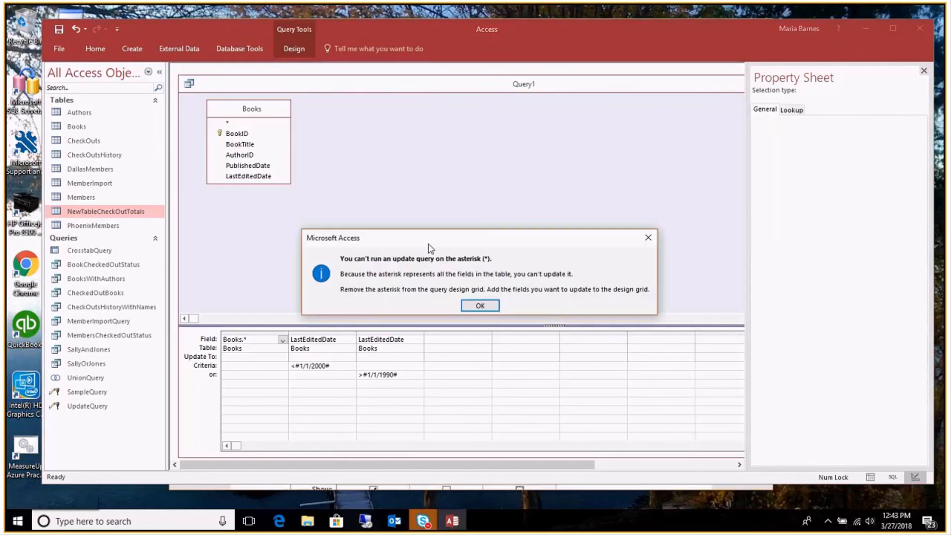
pyautogui.click(480, 306)
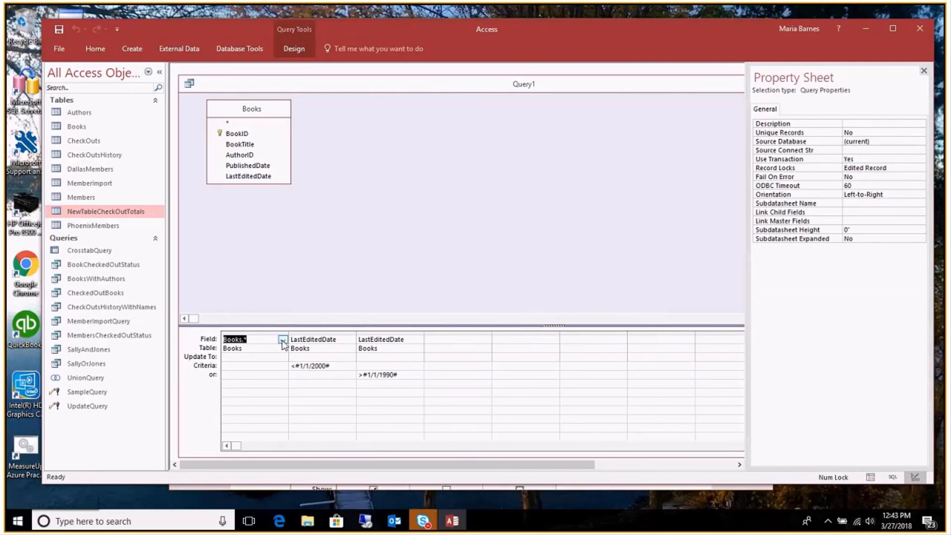
# Convert the query to a select query and examine its SQL statement with the OR condition
pyautogui.click(293, 48)
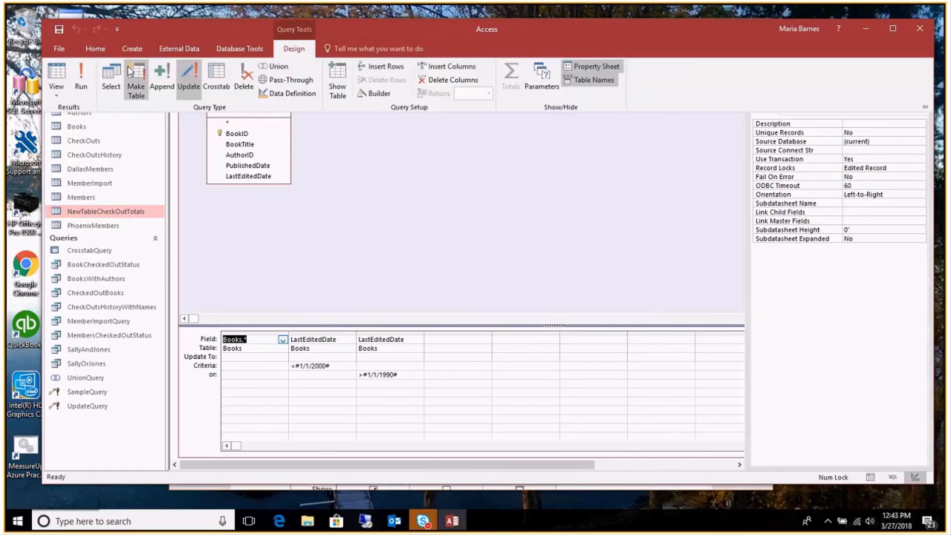
pyautogui.click(111, 78)
pyautogui.rightClick(357, 176)
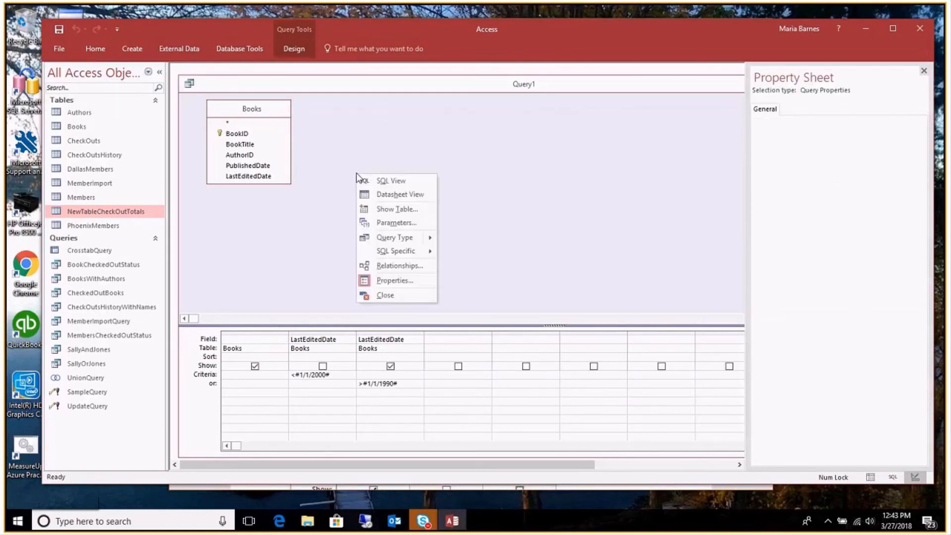
pyautogui.click(366, 180)
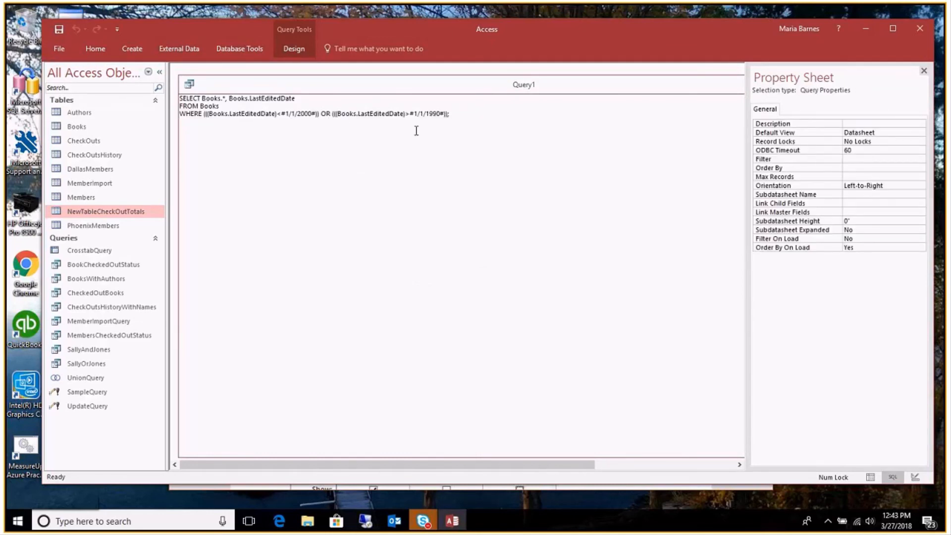
# Return to the query design and convert the query back to an update query
pyautogui.rightClick(326, 85)
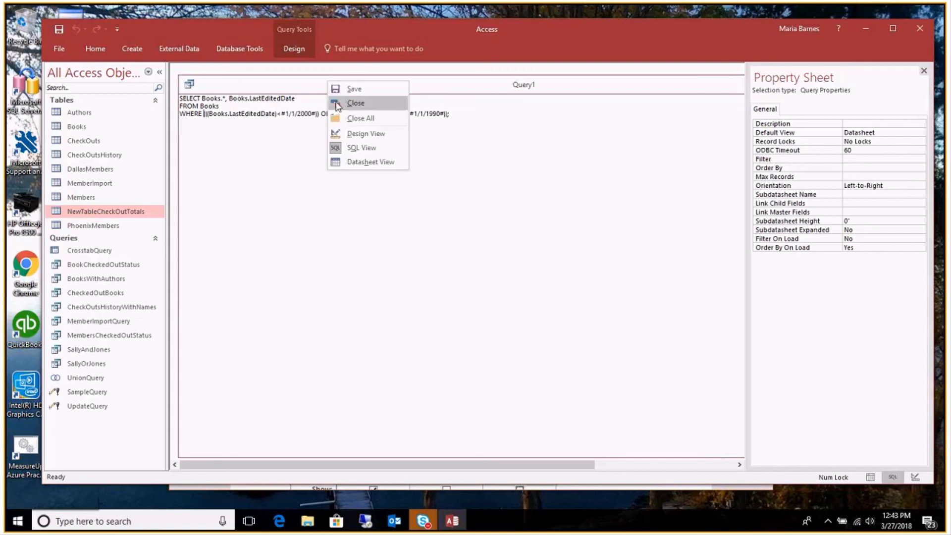
pyautogui.click(341, 137)
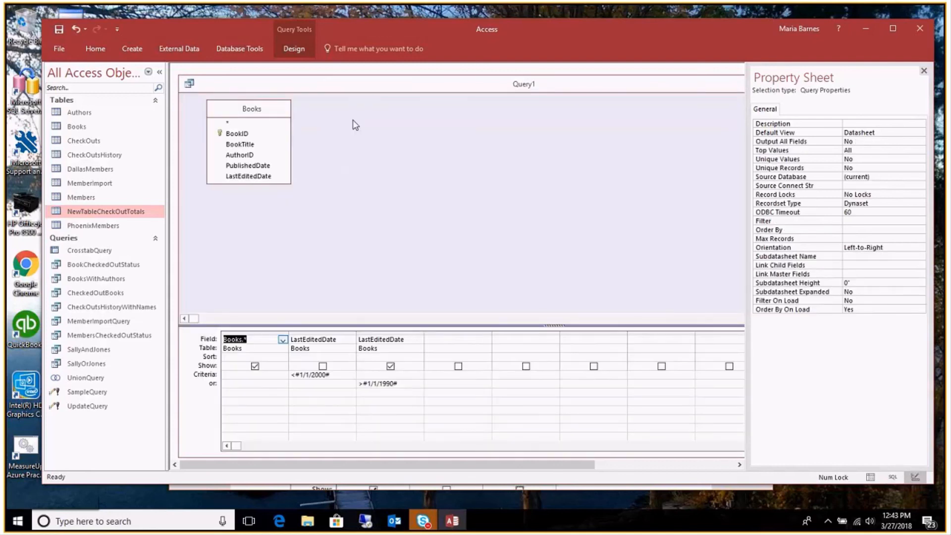
pyautogui.click(293, 53)
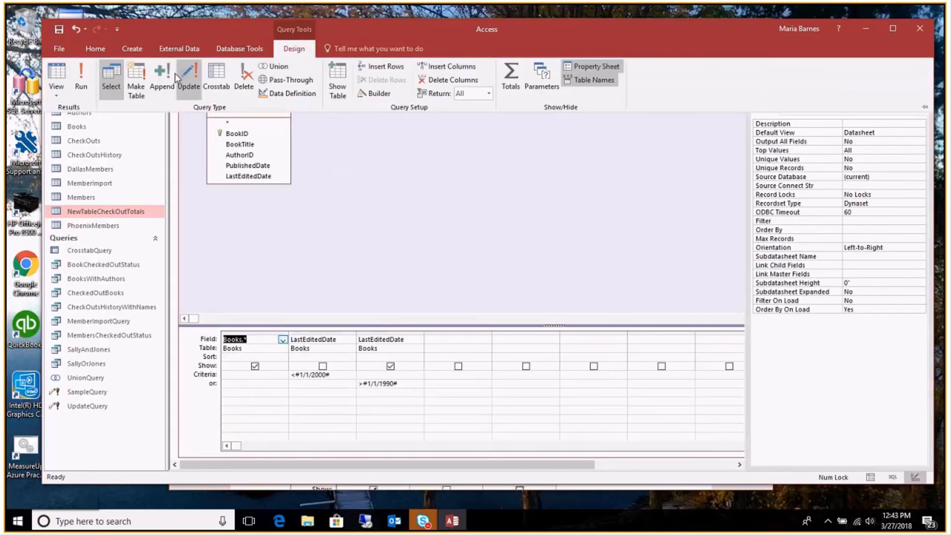
pyautogui.click(189, 77)
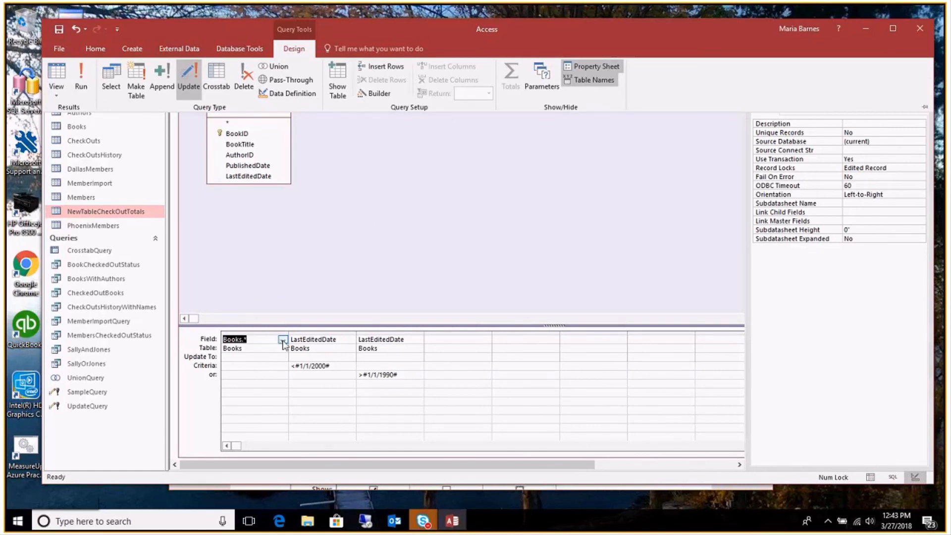
# Delete the second LastEditedDate column and the Books.* column from the query design grid
pyautogui.click(387, 334)
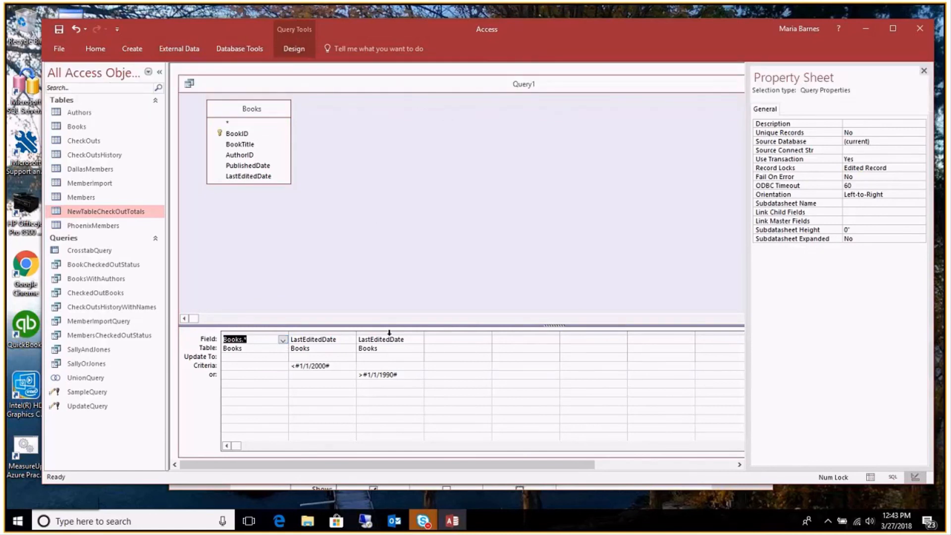
pyautogui.click(389, 334)
pyautogui.press('Delete')
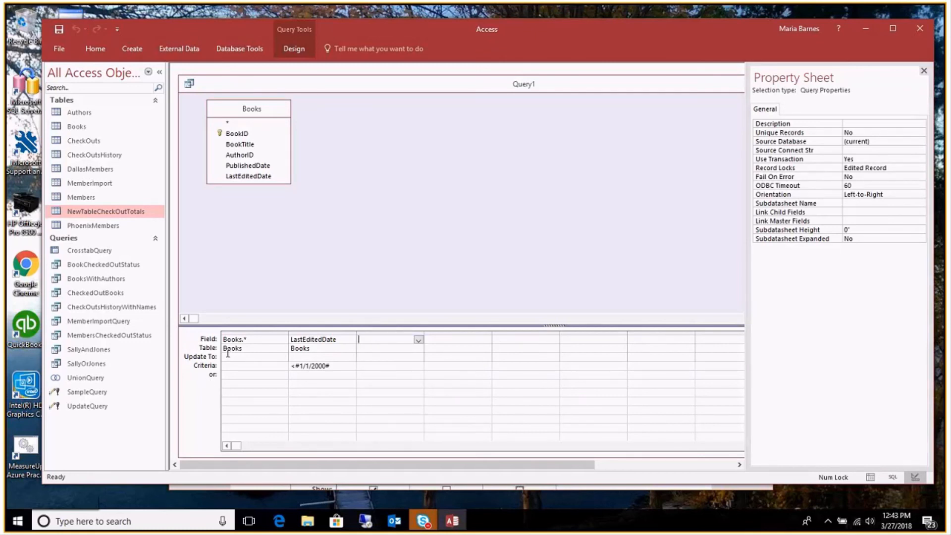
pyautogui.click(259, 333)
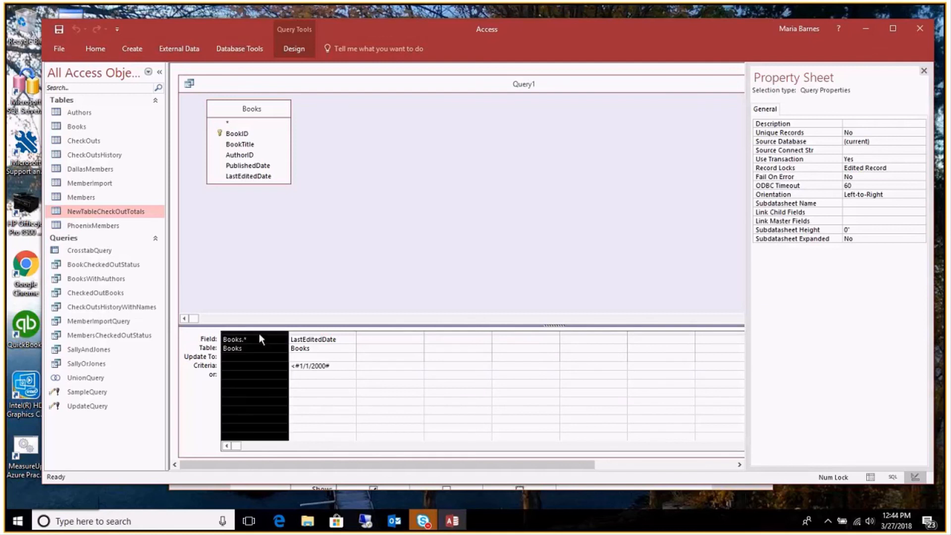
pyautogui.rightClick(259, 334)
pyautogui.click(276, 386)
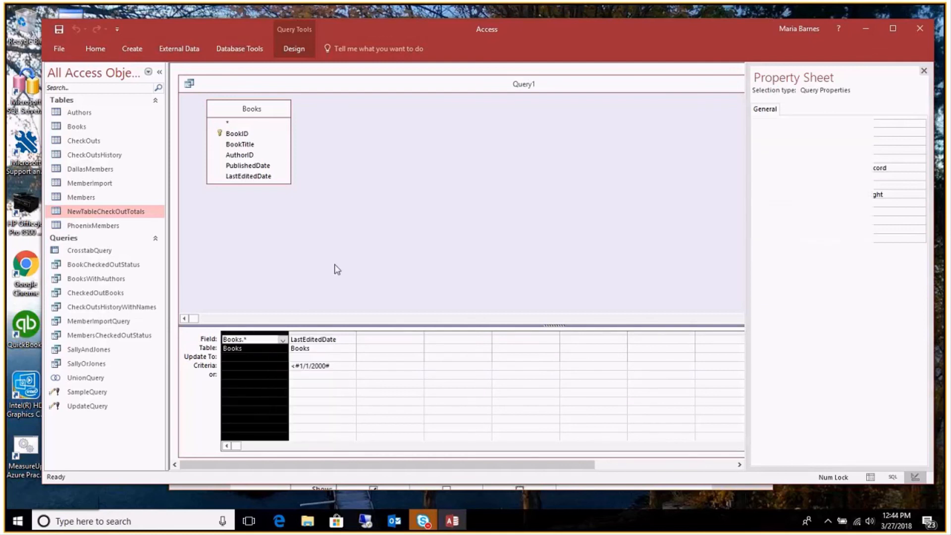
pyautogui.click(268, 332)
pyautogui.press('Delete')
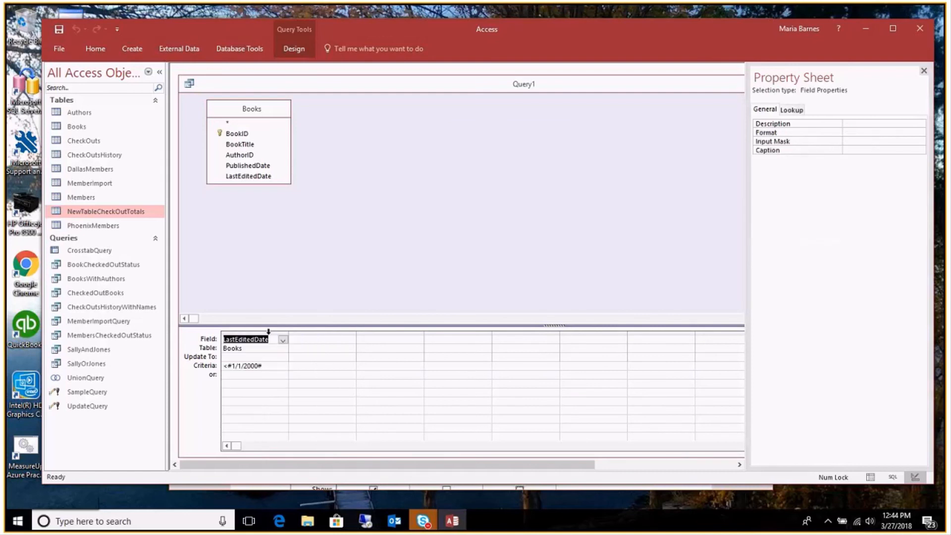
# Set the Update To value of the LastEditedDate field to 3/27/2018
pyautogui.moveTo(237, 349); pyautogui.dragTo(258, 347)
pyautogui.click(233, 356)
pyautogui.write('3/27/2018')
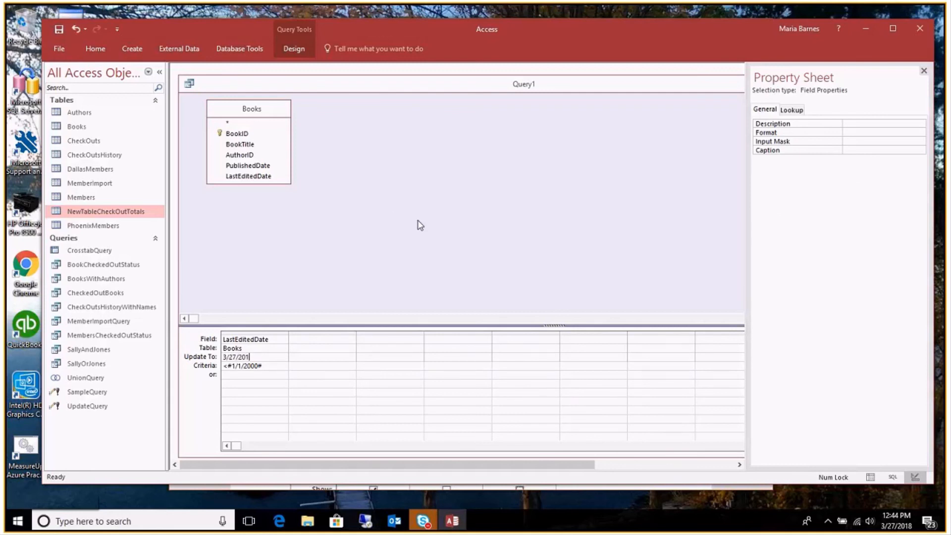
pyautogui.click(362, 228)
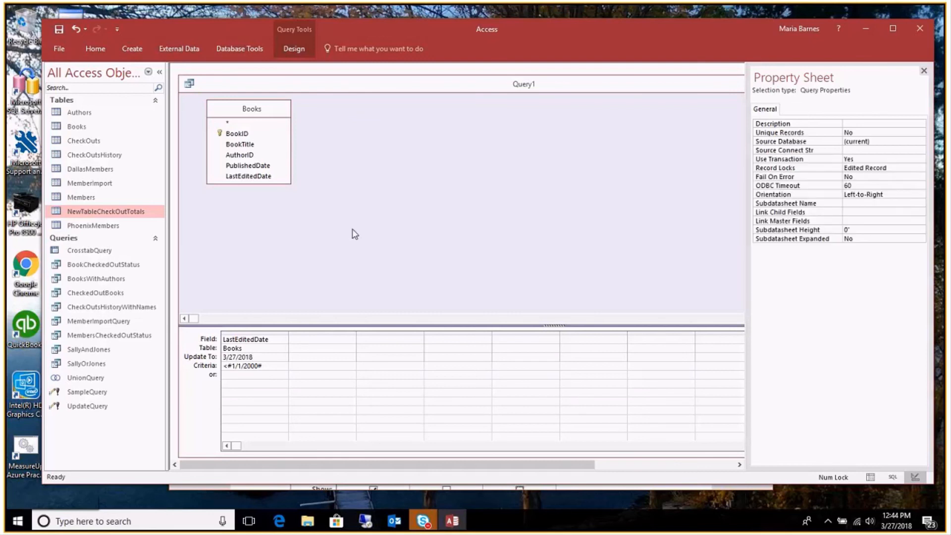
# Examine the SQL statement of the update query and return to the query design
pyautogui.click(294, 50)
pyautogui.click(331, 190)
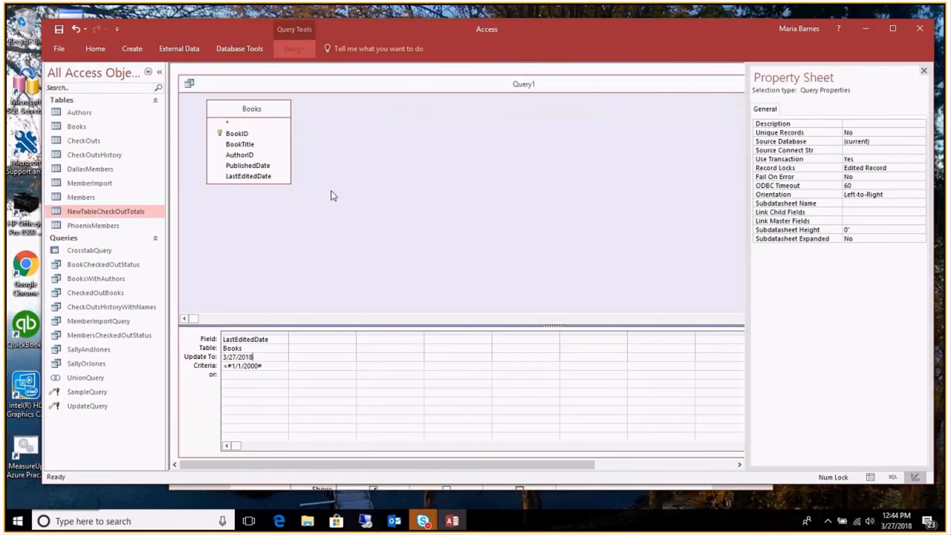
pyautogui.rightClick(308, 86)
pyautogui.click(360, 159)
pyautogui.click(271, 125)
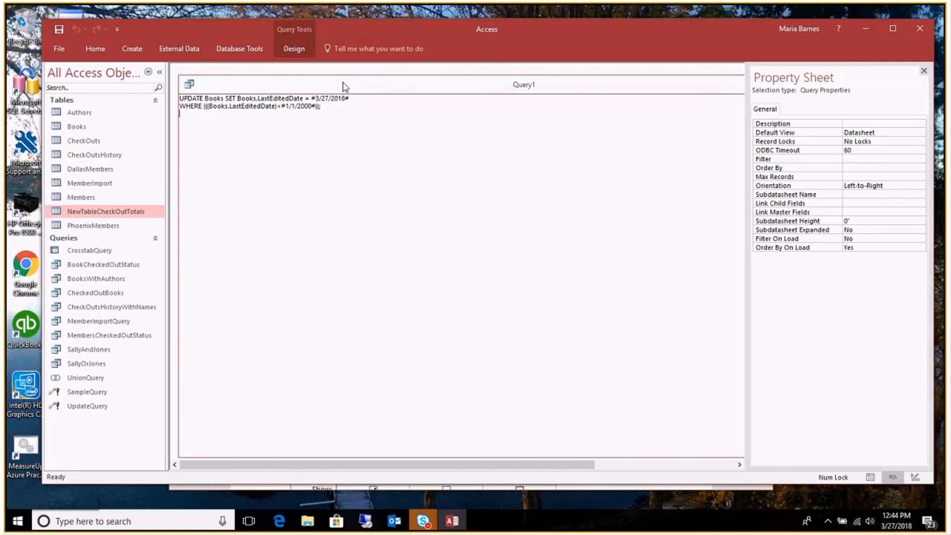
pyautogui.rightClick(331, 87)
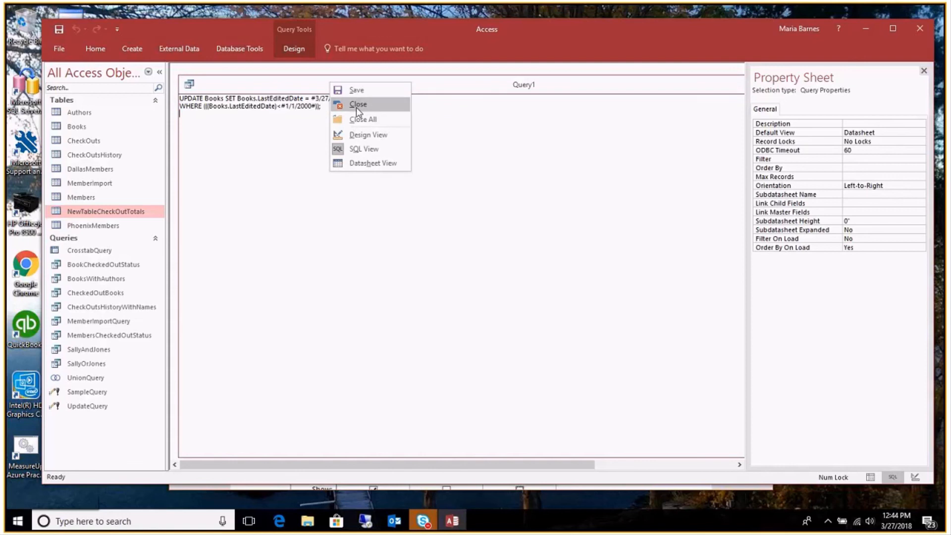
pyautogui.click(364, 137)
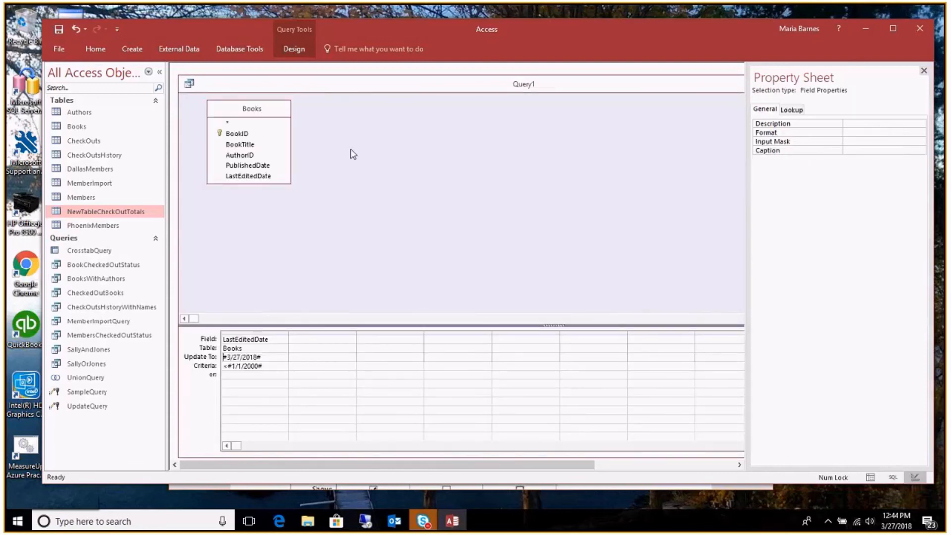
# Run the update query and accept the update of the matching Books records
pyautogui.click(293, 48)
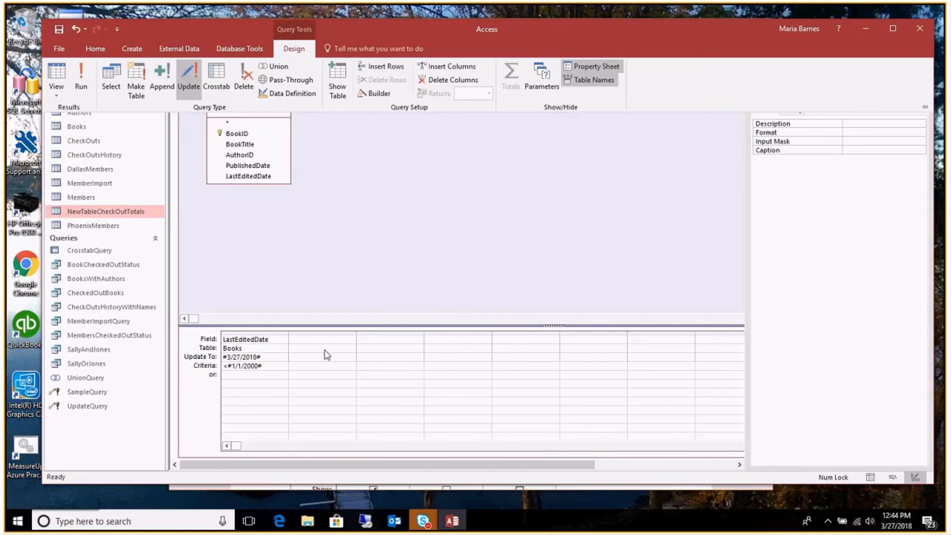
pyautogui.click(85, 73)
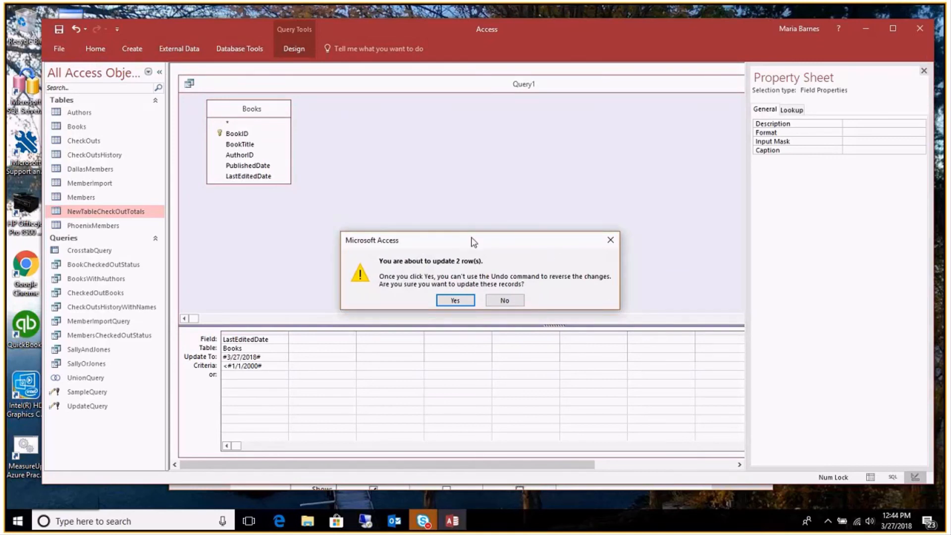
pyautogui.moveTo(471, 242); pyautogui.dragTo(446, 160)
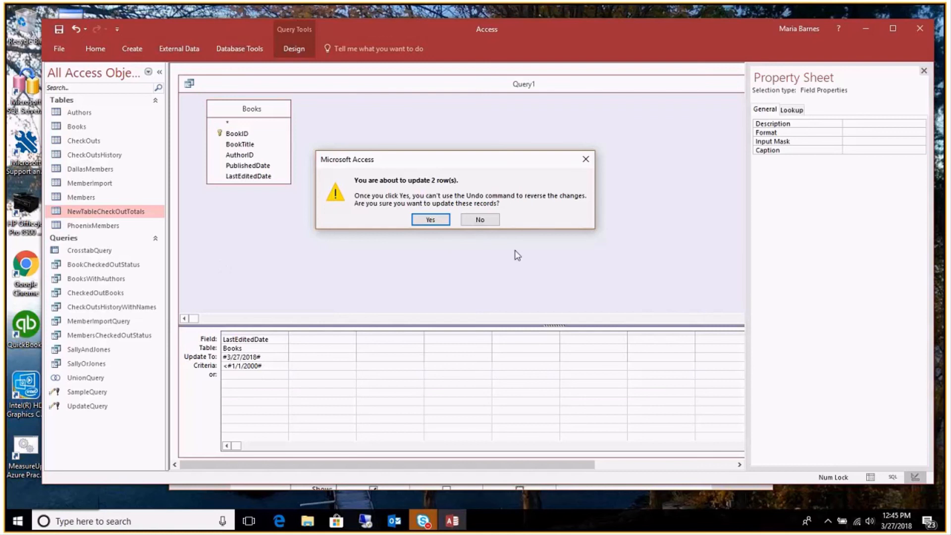
pyautogui.click(425, 221)
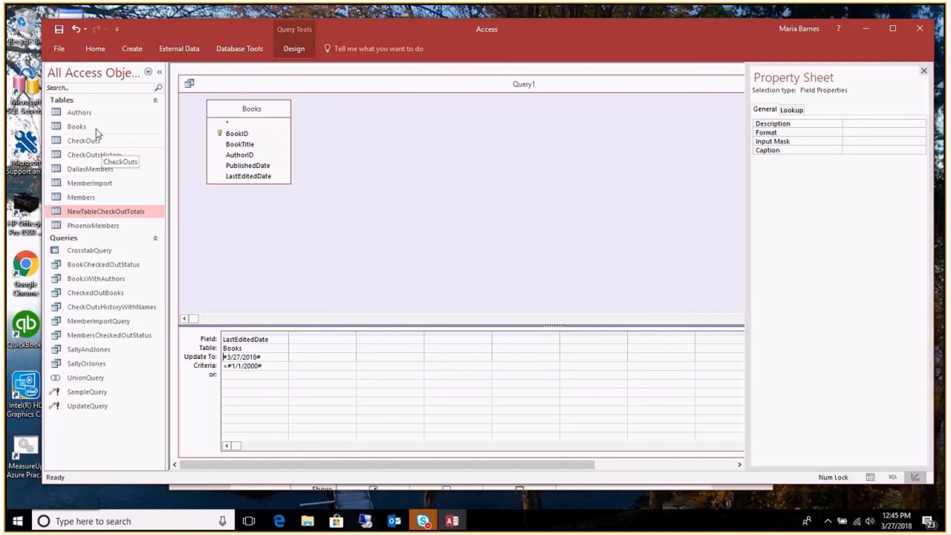
# Open the Books table to check its LastEditedDate values, and close it again
pyautogui.doubleClick(79, 127)
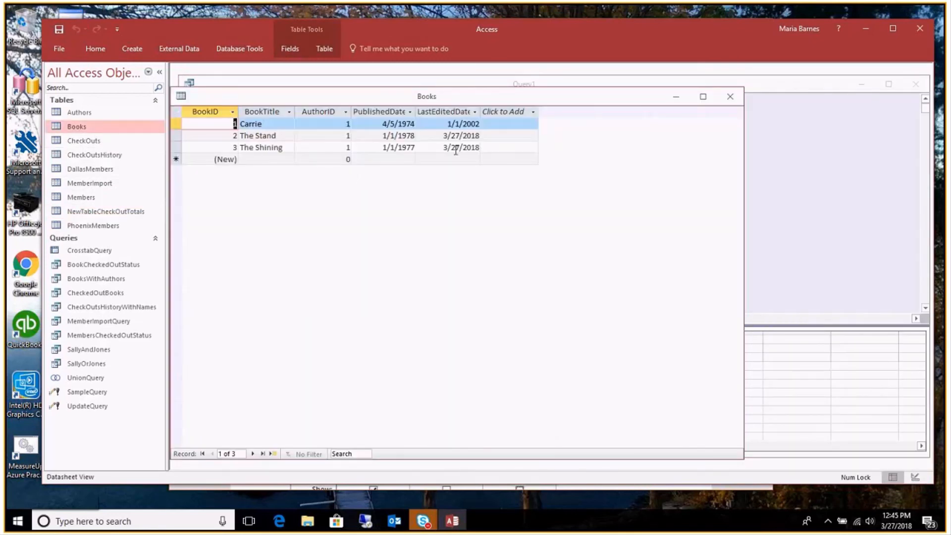
pyautogui.click(730, 96)
pyautogui.click(427, 155)
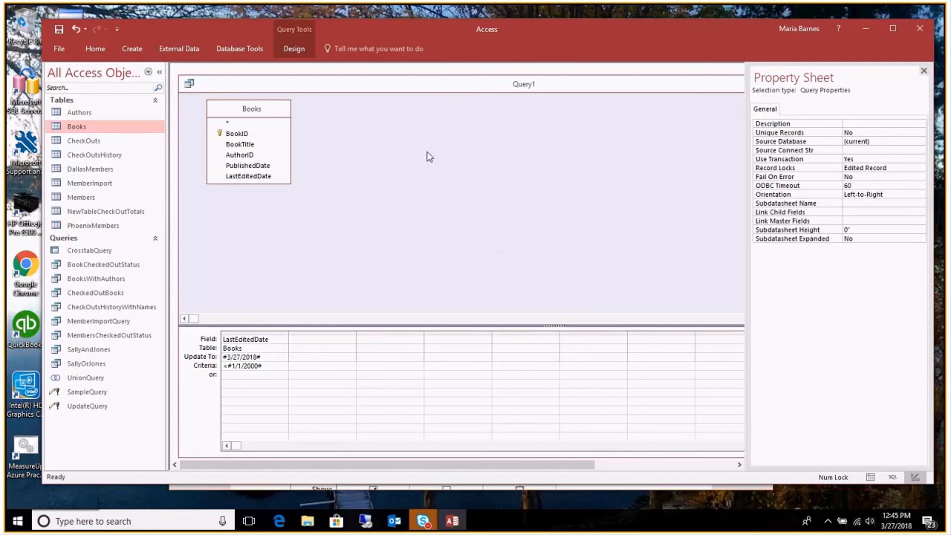
# Convert the update query to a delete query
pyautogui.rightClick(344, 103)
pyautogui.click(294, 49)
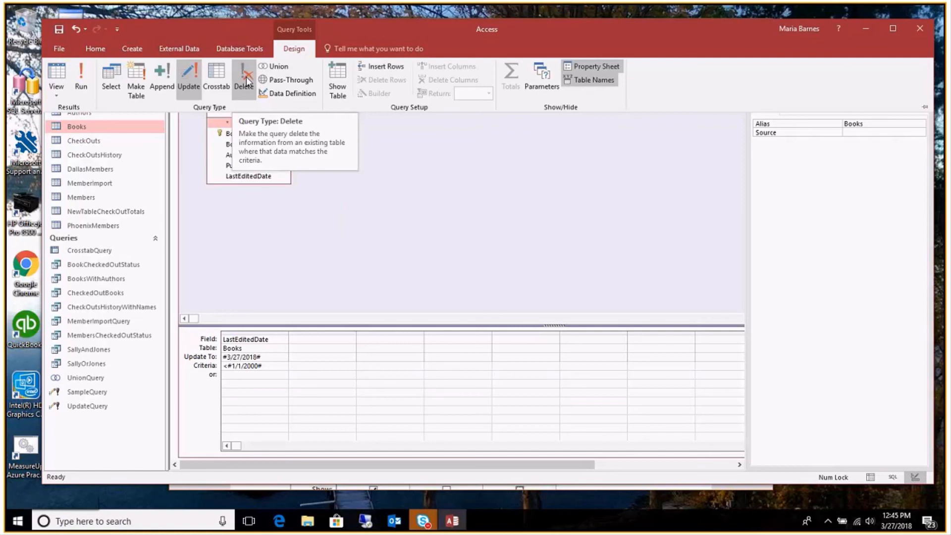
pyautogui.click(246, 81)
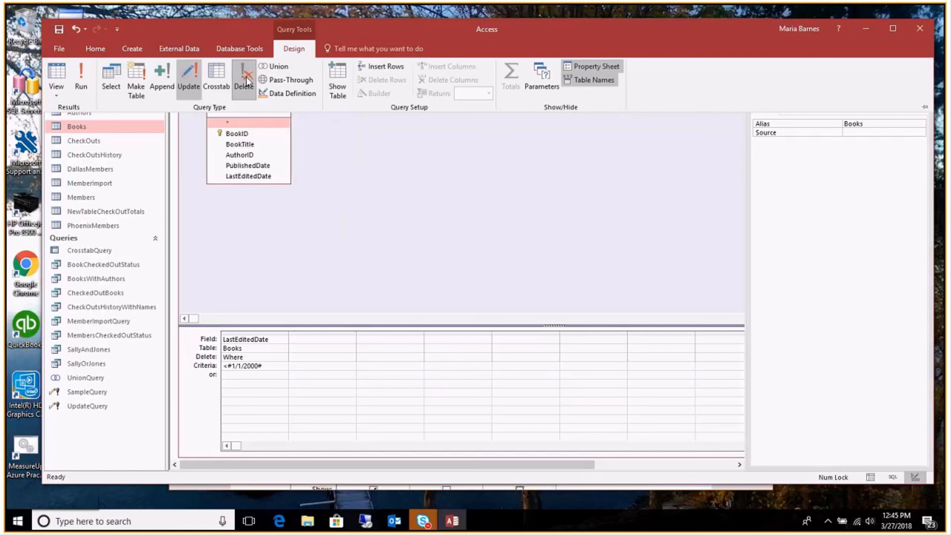
pyautogui.click(331, 182)
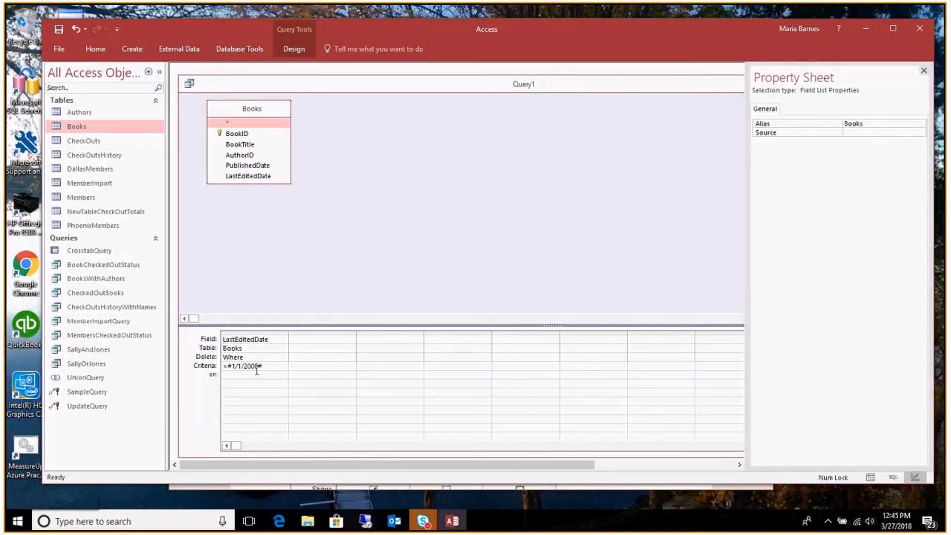
# In the SQL of the delete query, replace Books.LastEditedDate after DELETE with *
pyautogui.rightClick(337, 84)
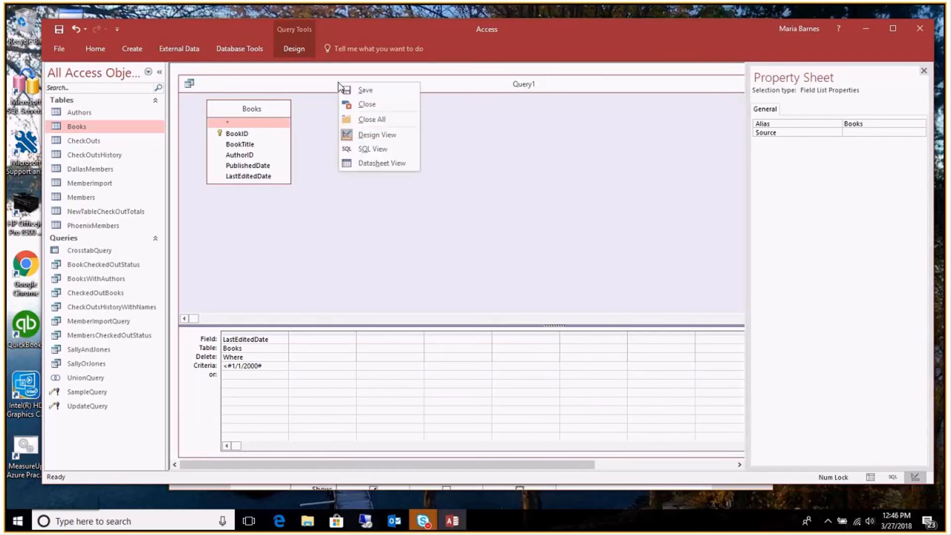
pyautogui.click(367, 149)
pyautogui.click(281, 156)
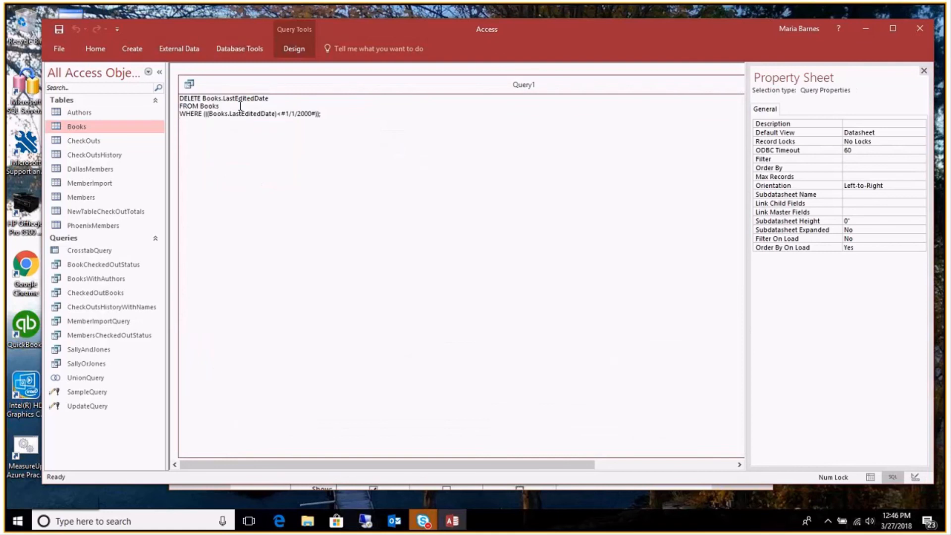
pyautogui.click(285, 100)
pyautogui.keyDown('shift'); pyautogui.click(202, 98); pyautogui.keyUp('shift')
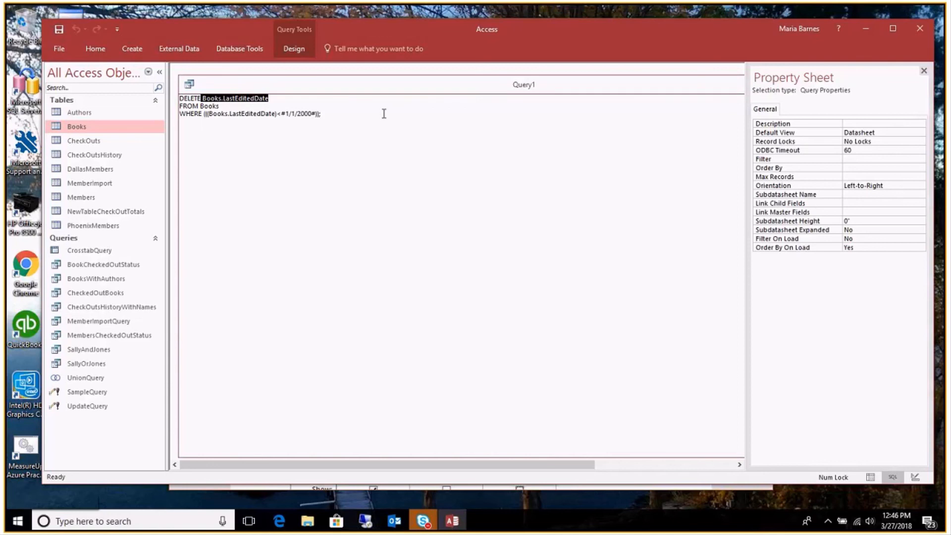
pyautogui.press('Delete')
pyautogui.write('*')
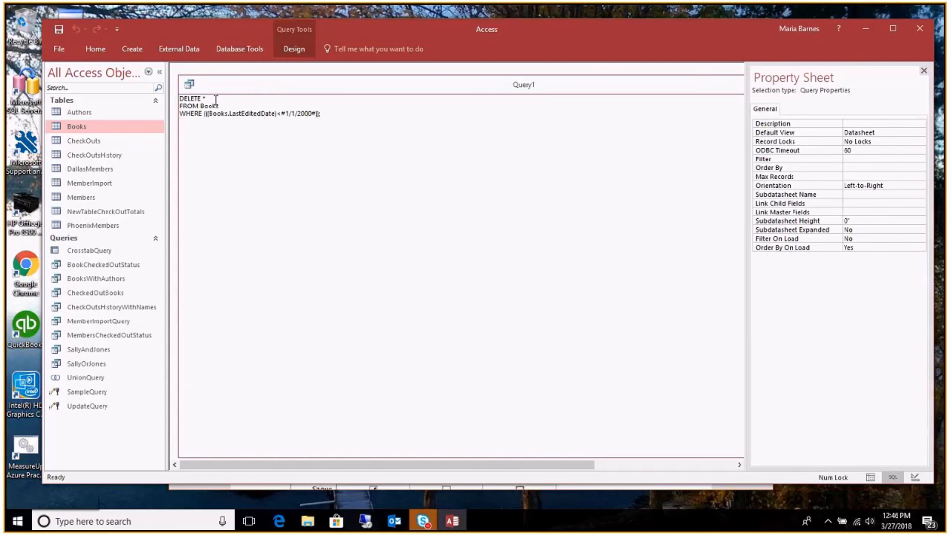
# Replace DELETE with SELECT in the SQL statement and show the resulting records as a datasheet
pyautogui.doubleClick(190, 98)
pyautogui.write('SELECT')
pyautogui.rightClick(290, 82)
pyautogui.click(263, 83)
pyautogui.rightClick(266, 88)
pyautogui.click(293, 165)
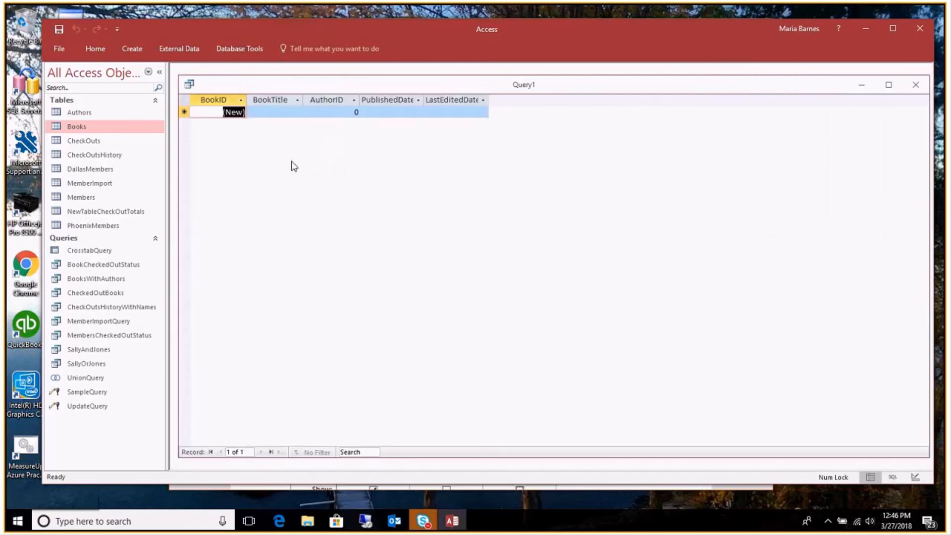
# Change the LastEditedDate condition in the SQL to <#1/1/2005# and show the matching records as a datasheet
pyautogui.rightClick(293, 84)
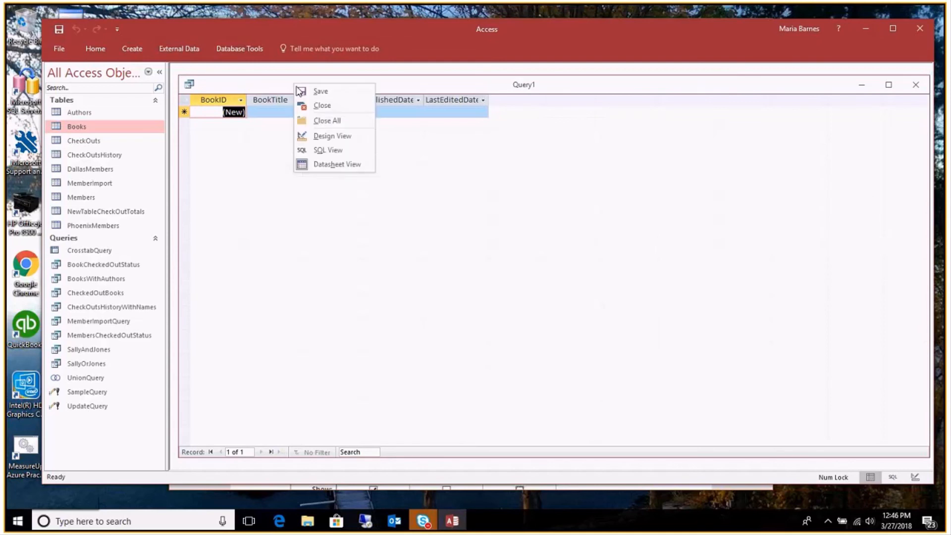
pyautogui.click(329, 150)
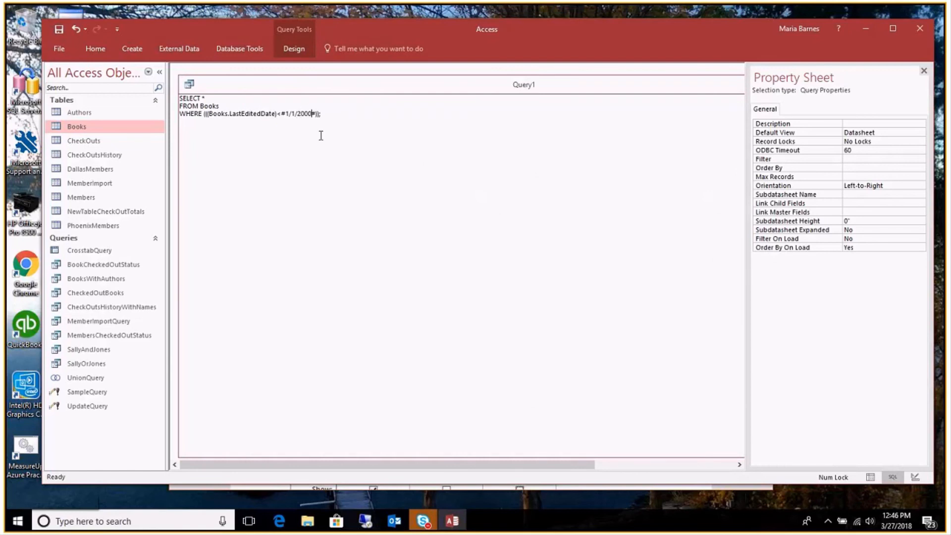
pyautogui.press('BackSpace')
pyautogui.write('5')
pyautogui.rightClick(310, 90)
pyautogui.click(266, 81)
pyautogui.rightClick(266, 81)
pyautogui.click(298, 163)
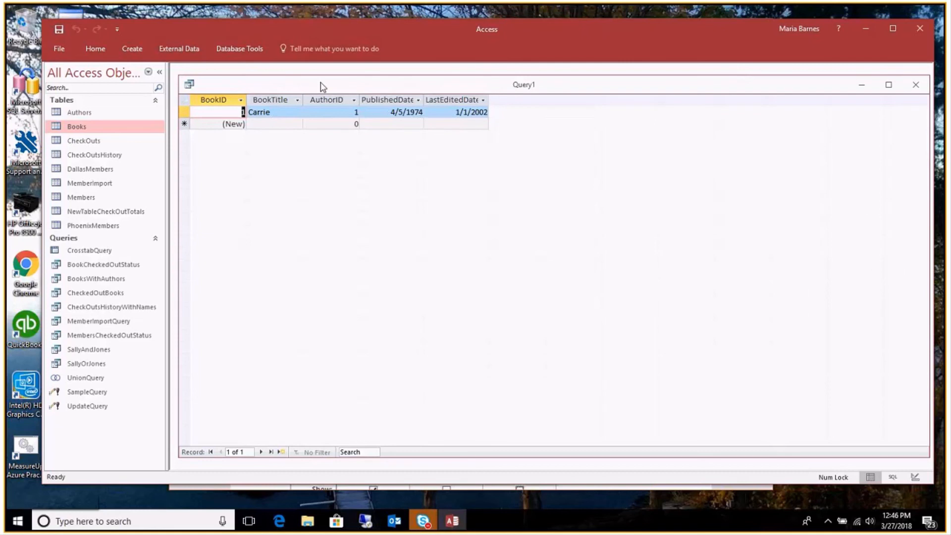
# Return to the design of the select query and examine the available query types
pyautogui.rightClick(258, 80)
pyautogui.click(293, 134)
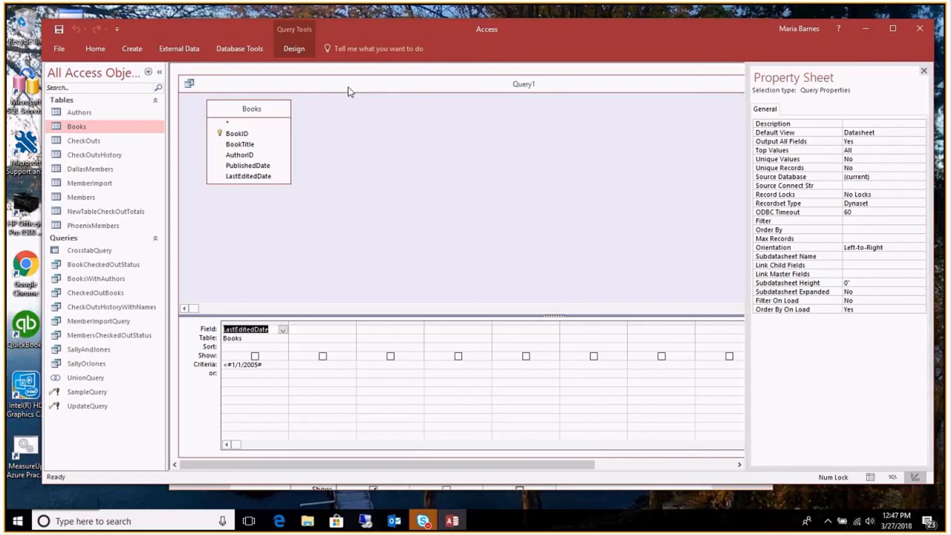
pyautogui.click(295, 50)
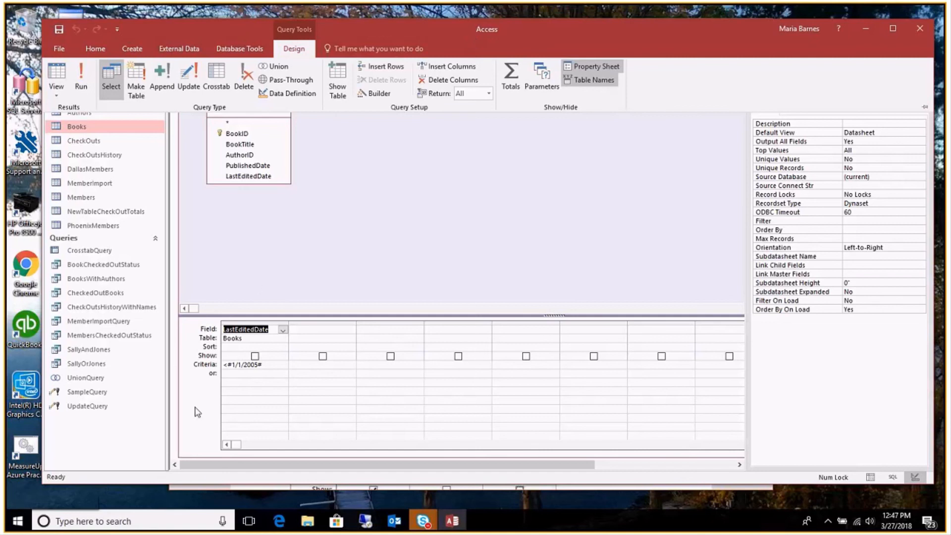
pyautogui.hotkey('ctrl', 'F1')
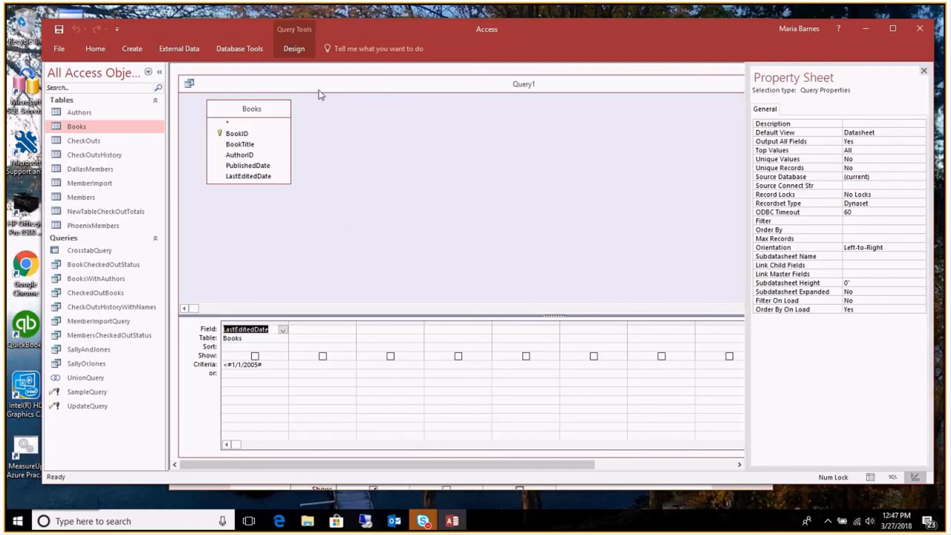
pyautogui.click(295, 50)
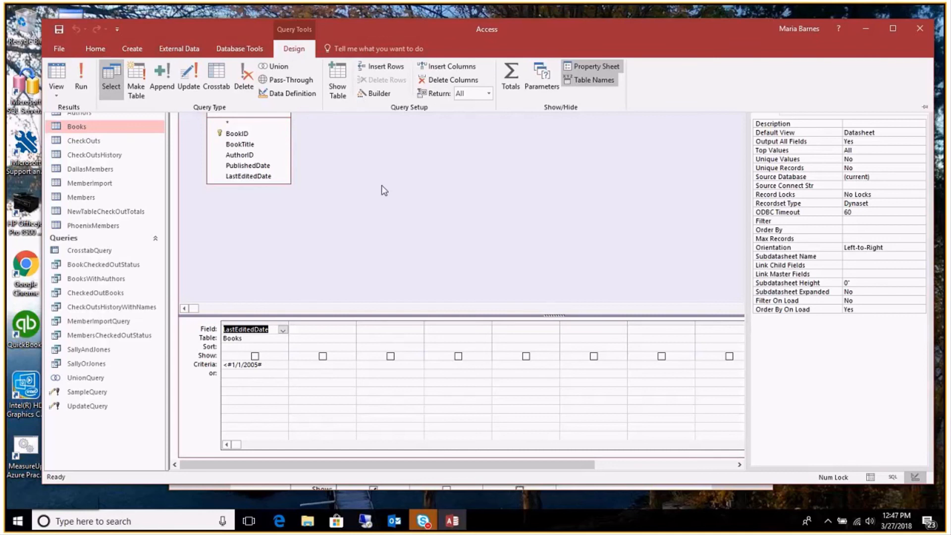
# Remove the Books table and its LastEditedDate criterion from the query design
pyautogui.click(266, 367)
pyautogui.click(272, 364)
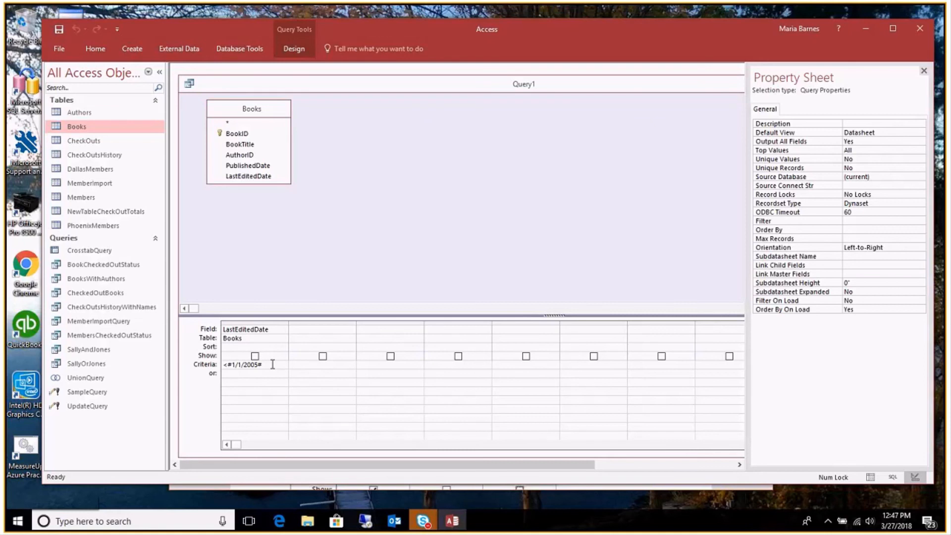
pyautogui.moveTo(272, 365); pyautogui.dragTo(199, 365)
pyautogui.click(450, 134)
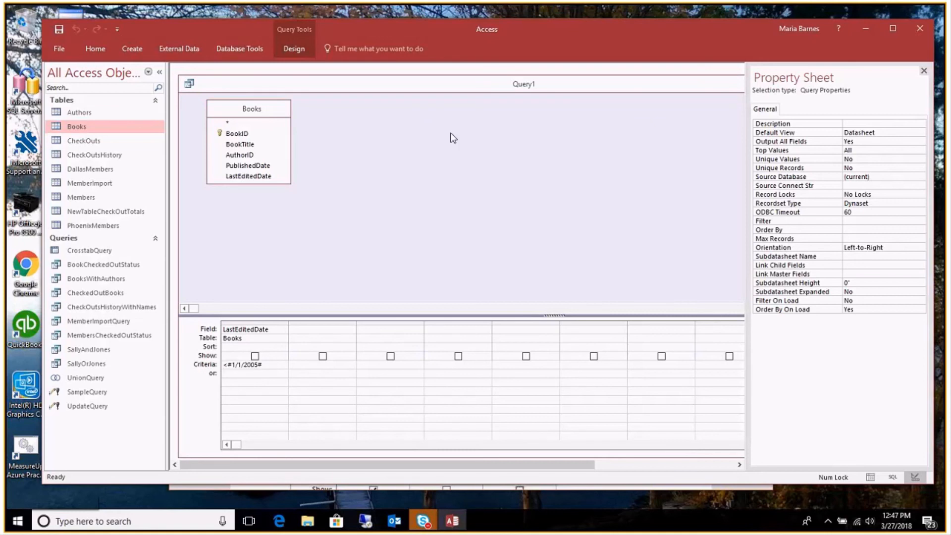
pyautogui.click(270, 110)
pyautogui.press('Delete')
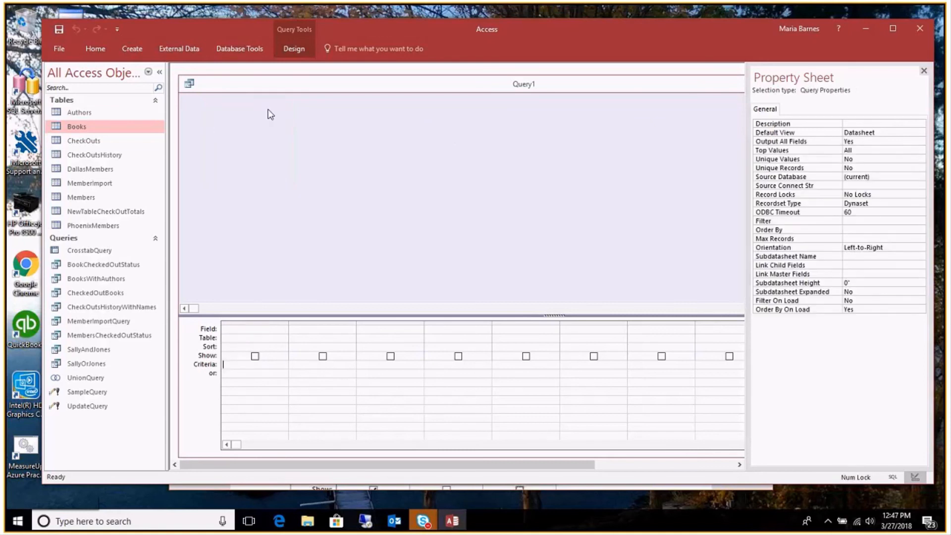
# Open the DallasMembers and PhoenixMembers tables as datasheets and position them so both sets of records can be viewed
pyautogui.rightClick(272, 140)
pyautogui.click(77, 171)
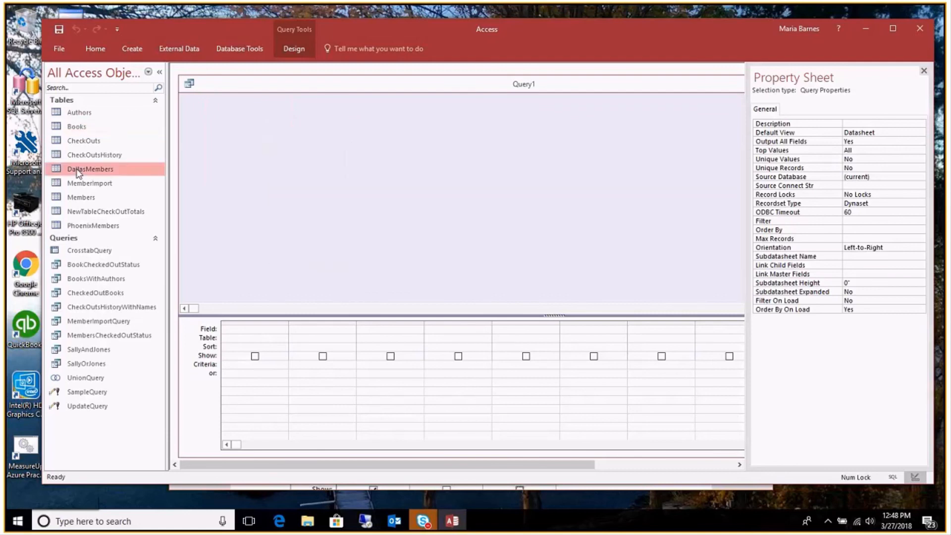
pyautogui.doubleClick(77, 171)
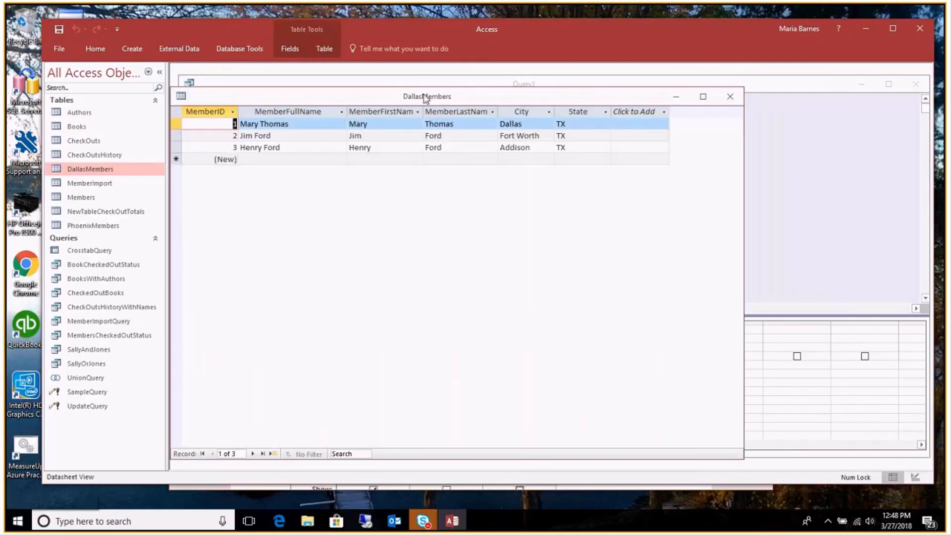
pyautogui.moveTo(576, 104); pyautogui.dragTo(657, 91)
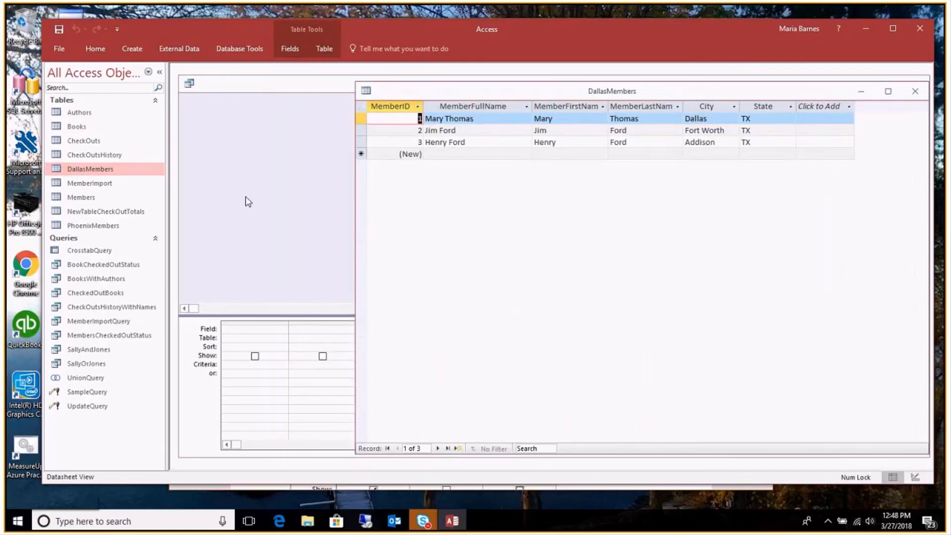
pyautogui.doubleClick(98, 226)
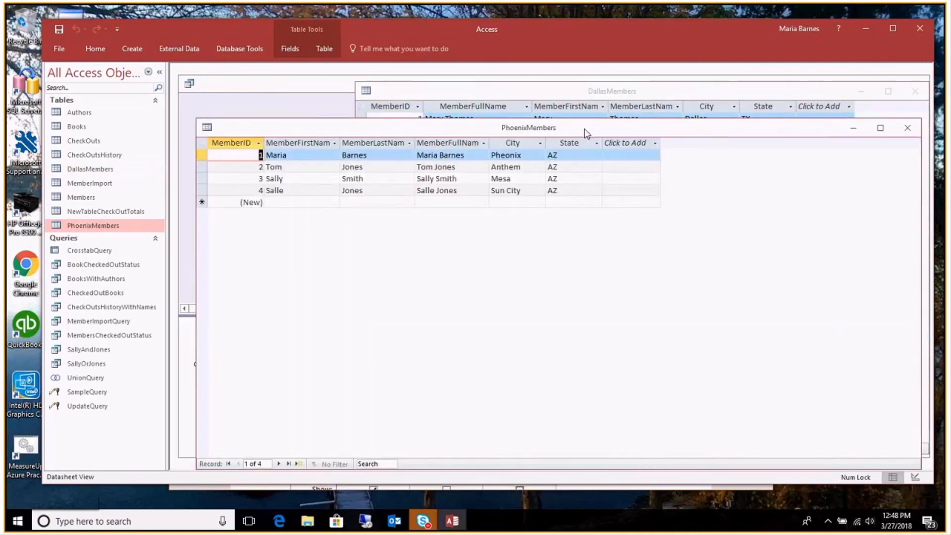
pyautogui.moveTo(585, 133); pyautogui.dragTo(566, 233)
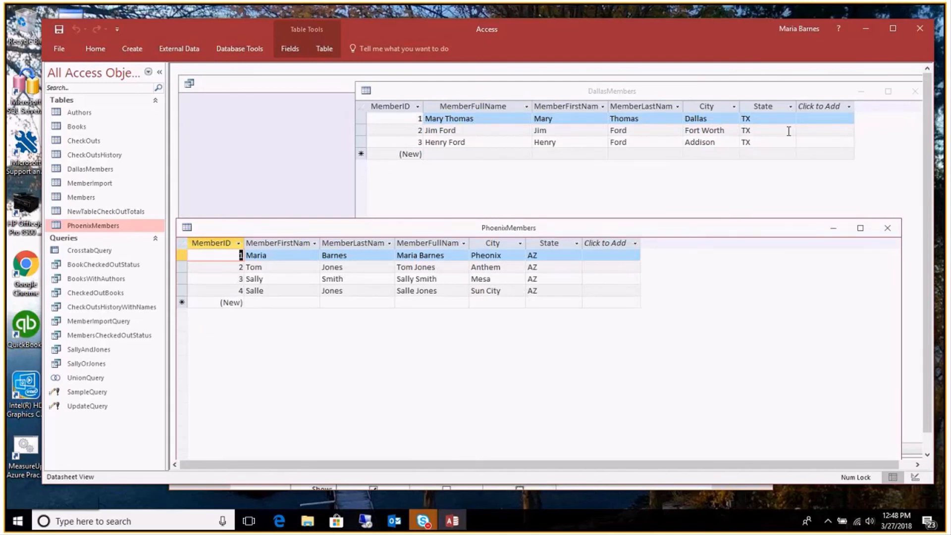
pyautogui.click(278, 164)
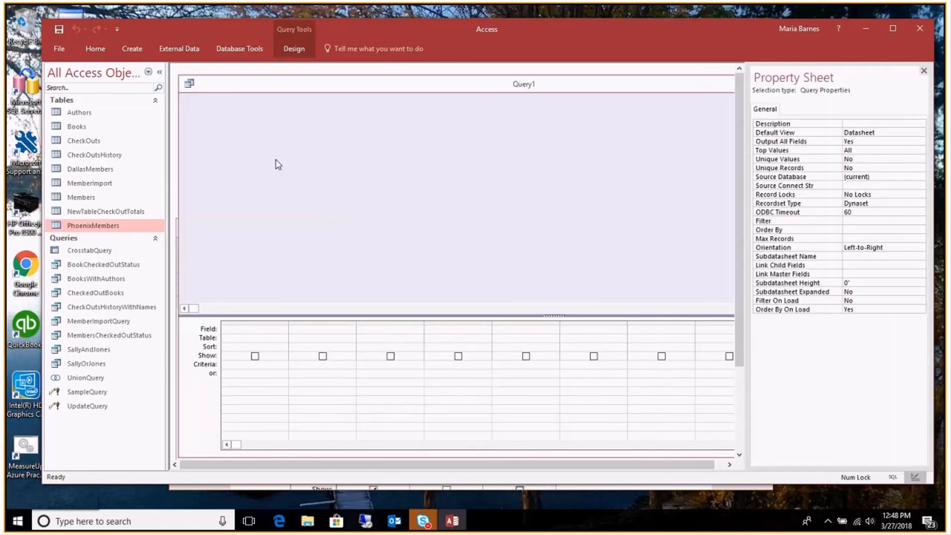
pyautogui.rightClick(278, 165)
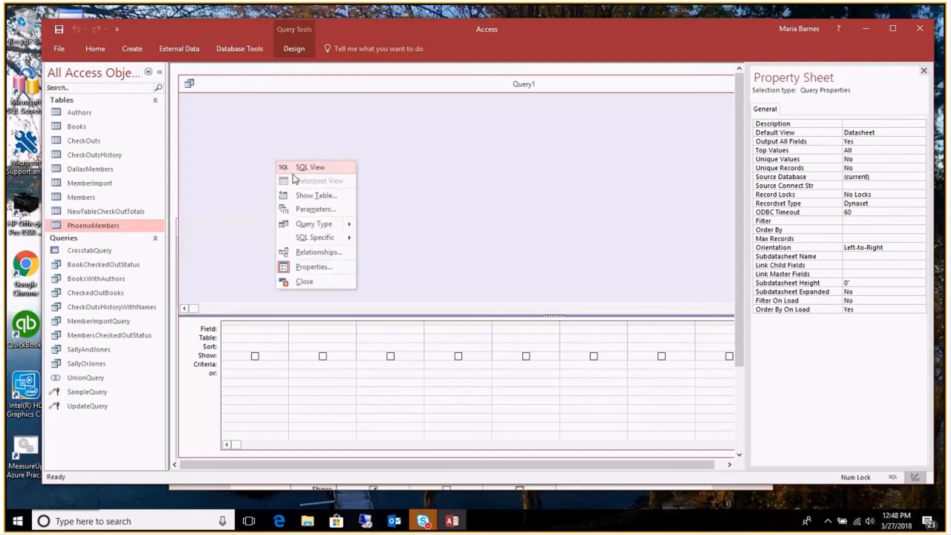
pyautogui.click(316, 195)
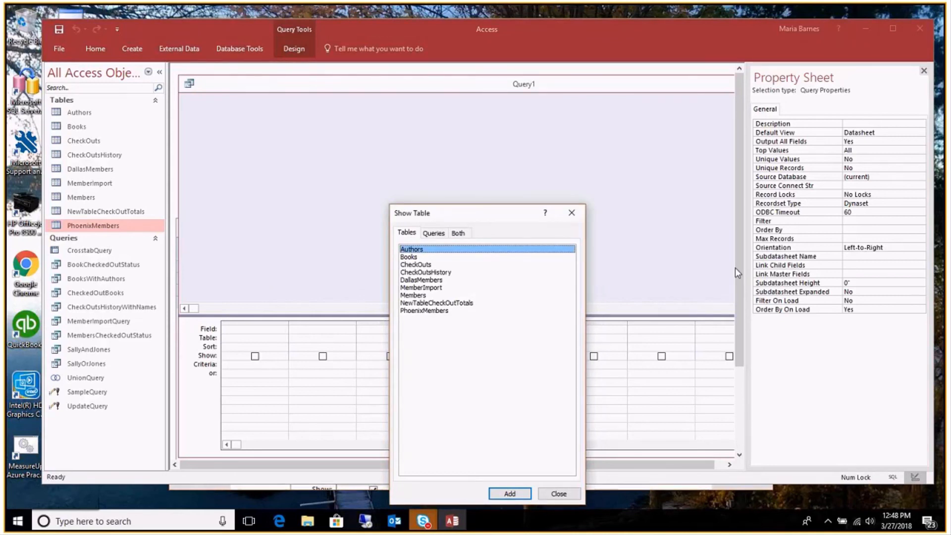
pyautogui.press('Escape')
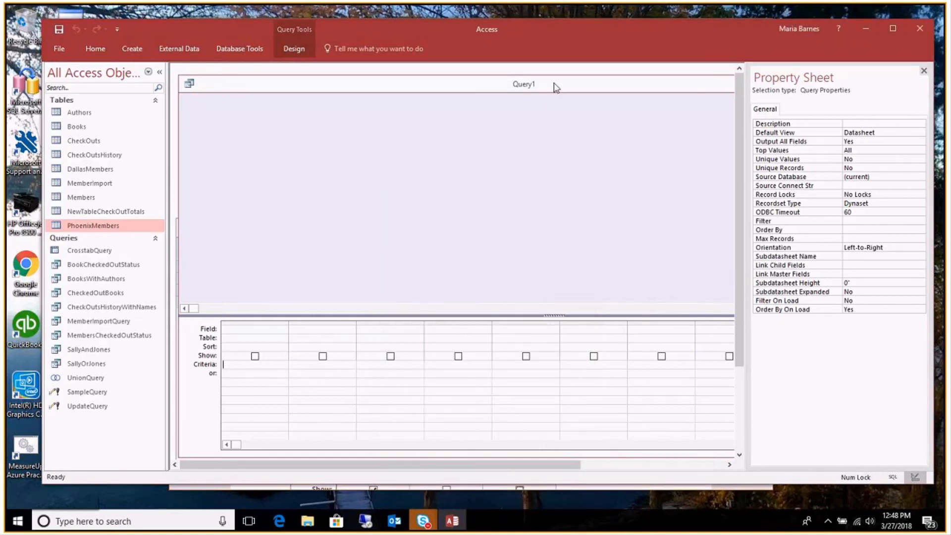
# Arrange the DallasMembers and PhoenixMembers datasheets one above the other to compare their column order, and bring the query design back in front
pyautogui.moveTo(543, 90); pyautogui.dragTo(576, 361)
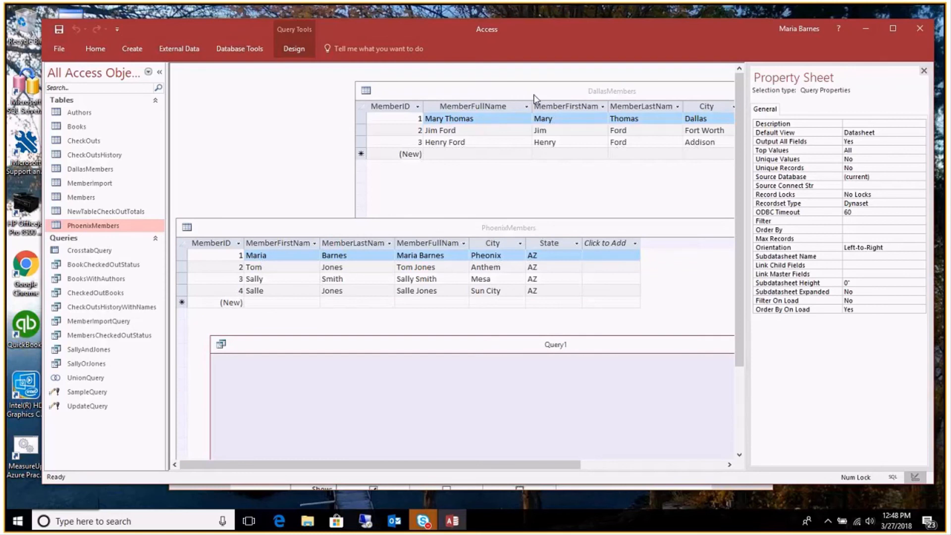
pyautogui.moveTo(533, 97); pyautogui.dragTo(534, 234)
pyautogui.moveTo(534, 96); pyautogui.dragTo(502, 91)
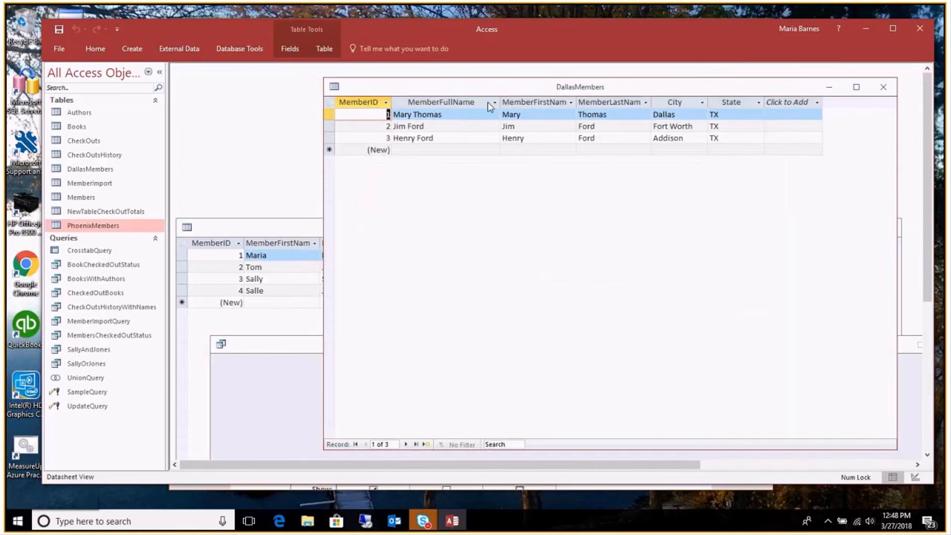
pyautogui.click(296, 229)
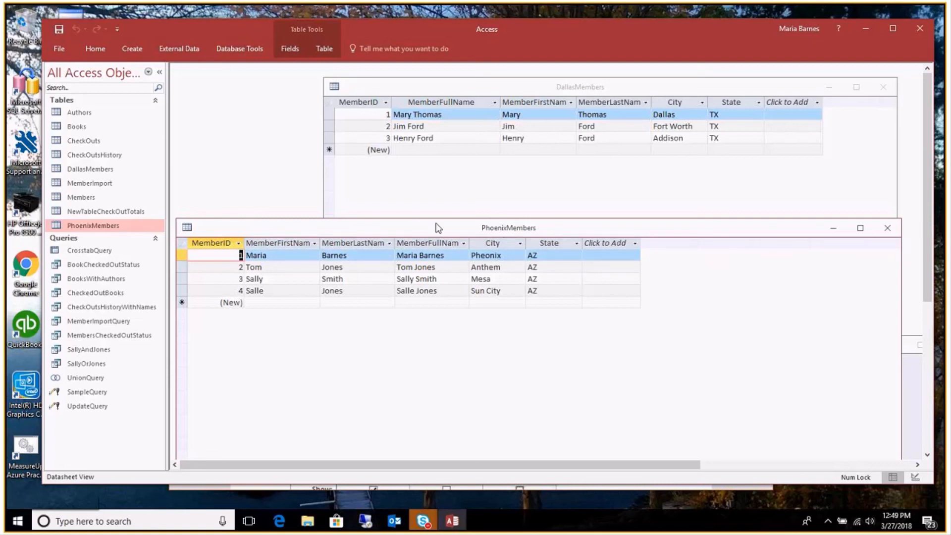
pyautogui.moveTo(436, 224); pyautogui.dragTo(450, 173)
pyautogui.moveTo(338, 176); pyautogui.dragTo(463, 176)
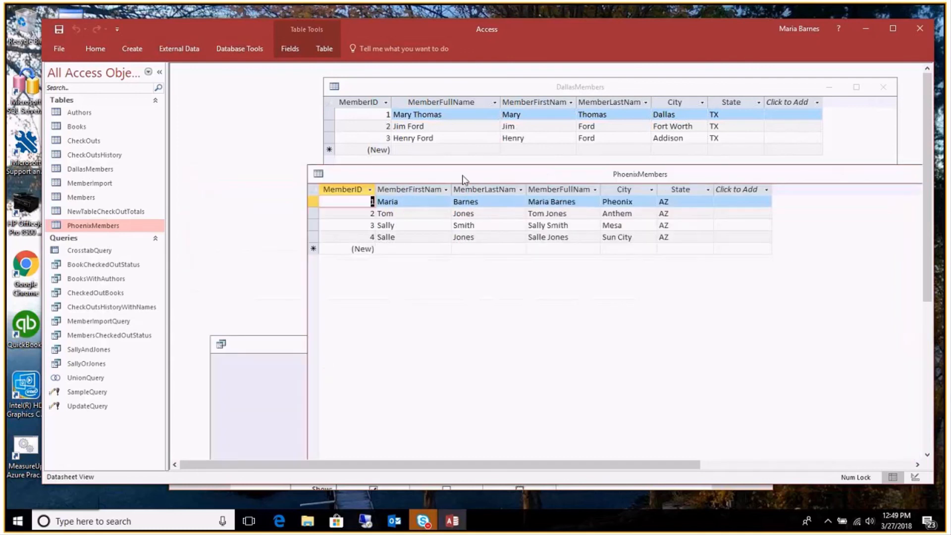
pyautogui.click(293, 345)
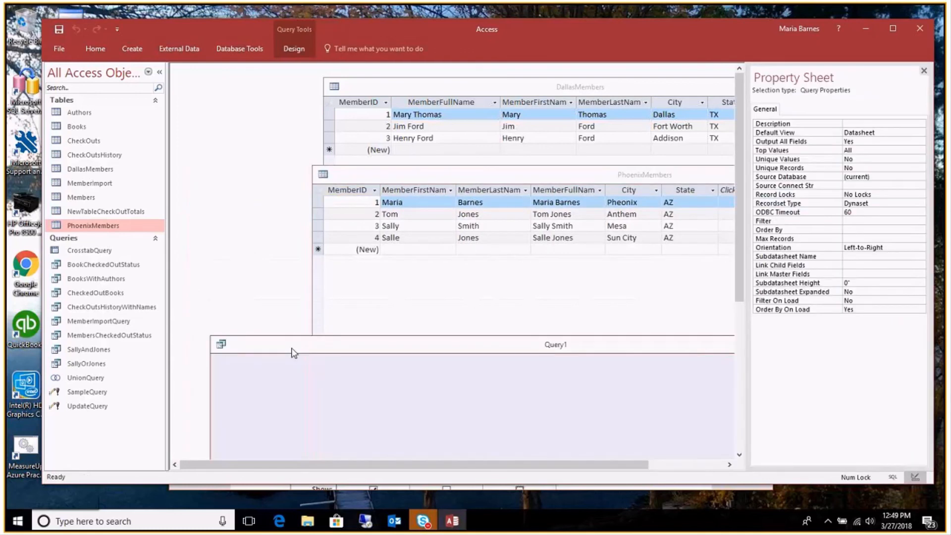
pyautogui.moveTo(406, 345); pyautogui.dragTo(380, 92)
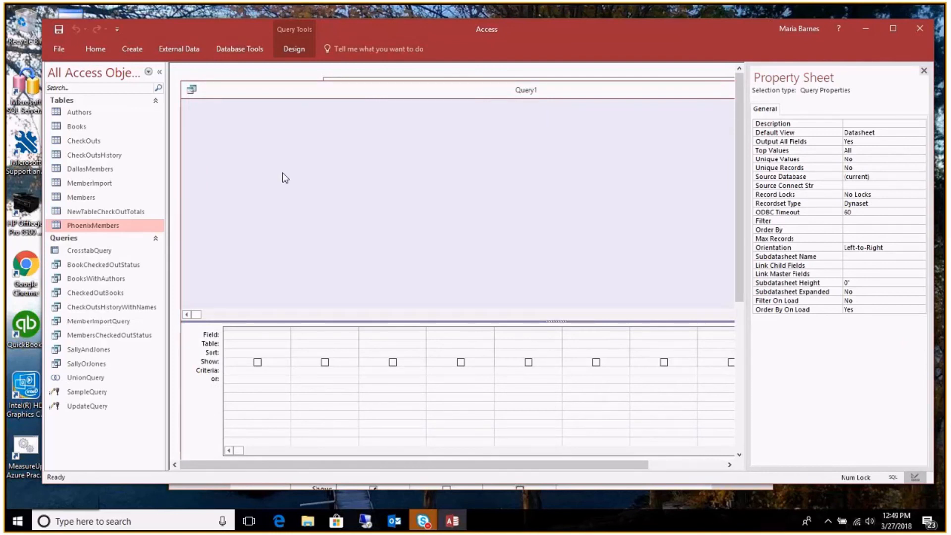
# Change the empty query to a Union query and return it to a Select query
pyautogui.rightClick(283, 174)
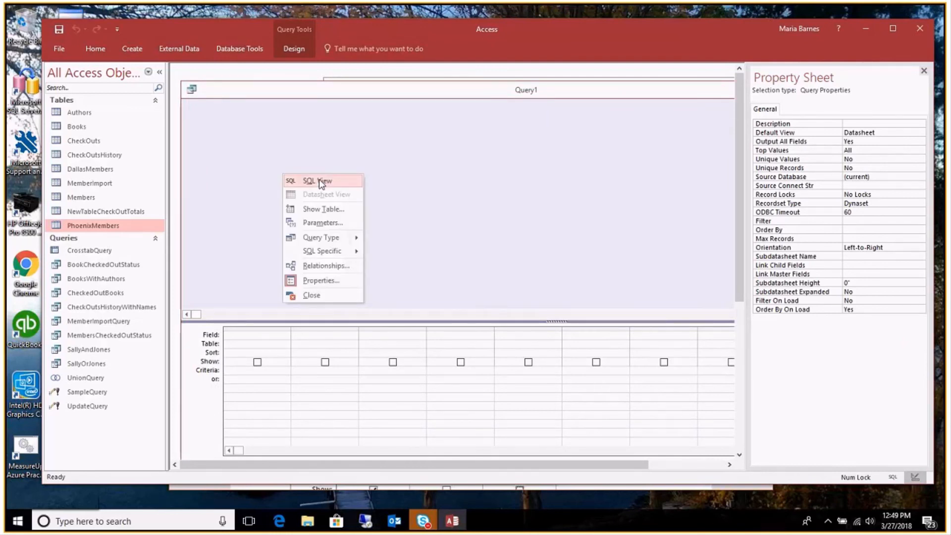
pyautogui.click(322, 210)
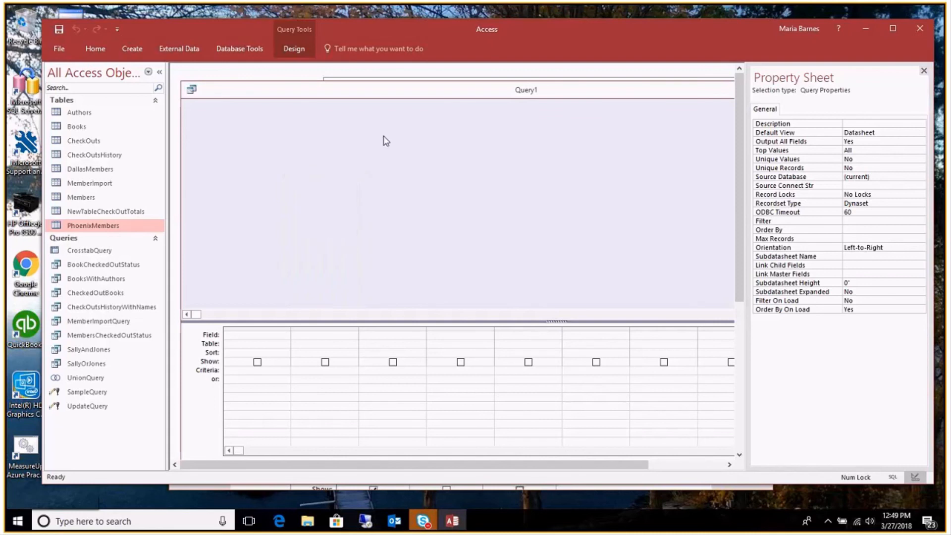
pyautogui.click(293, 48)
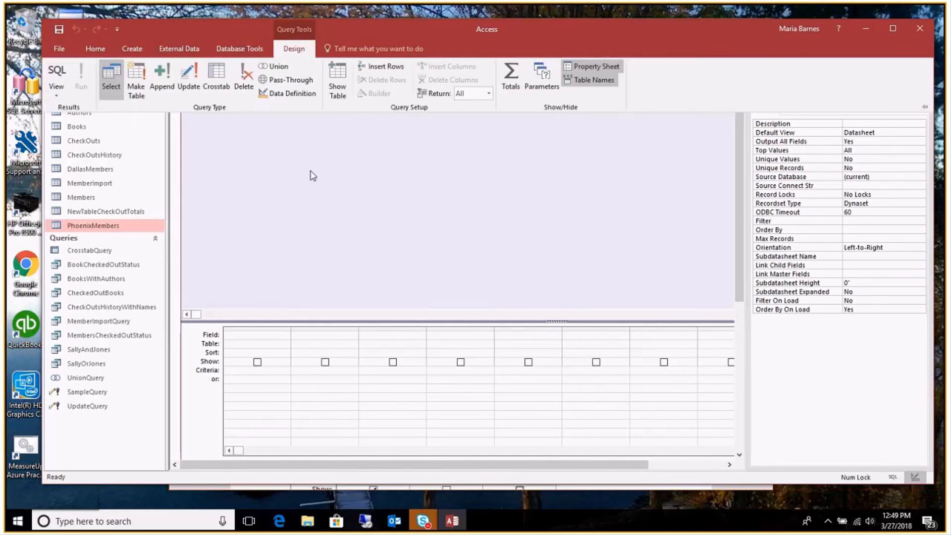
pyautogui.click(277, 66)
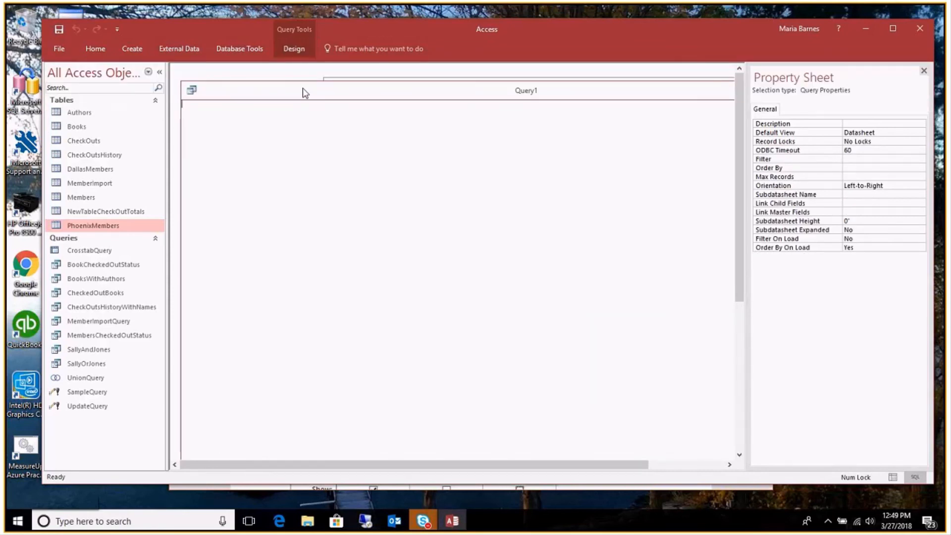
pyautogui.click(293, 50)
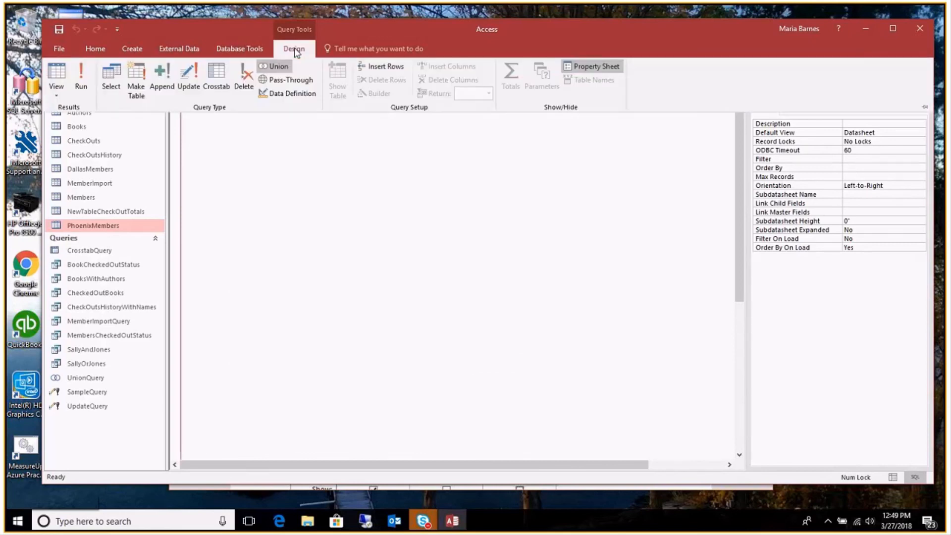
pyautogui.click(276, 68)
pyautogui.click(111, 77)
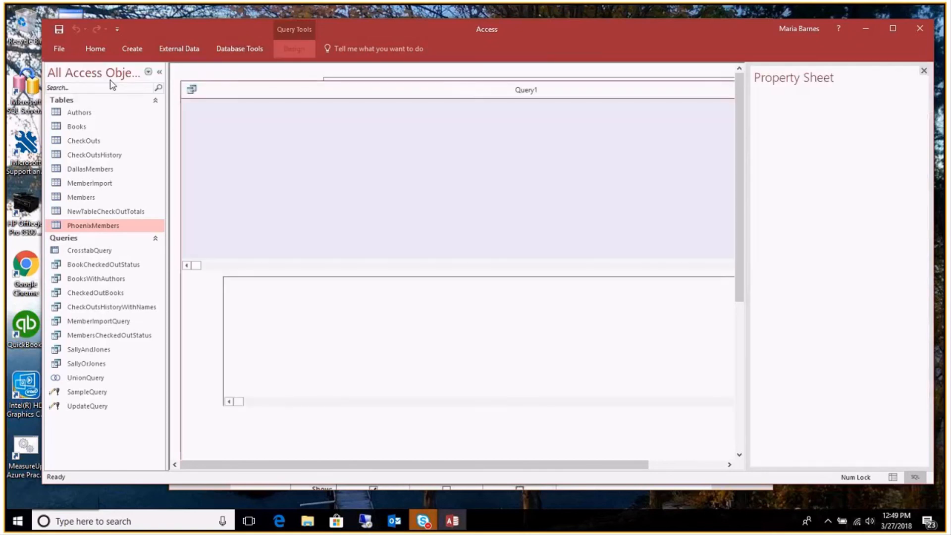
# Add the DallasMembers table and its all-fields (*) column to the query, and enlarge its field list to show every field
pyautogui.rightClick(355, 145)
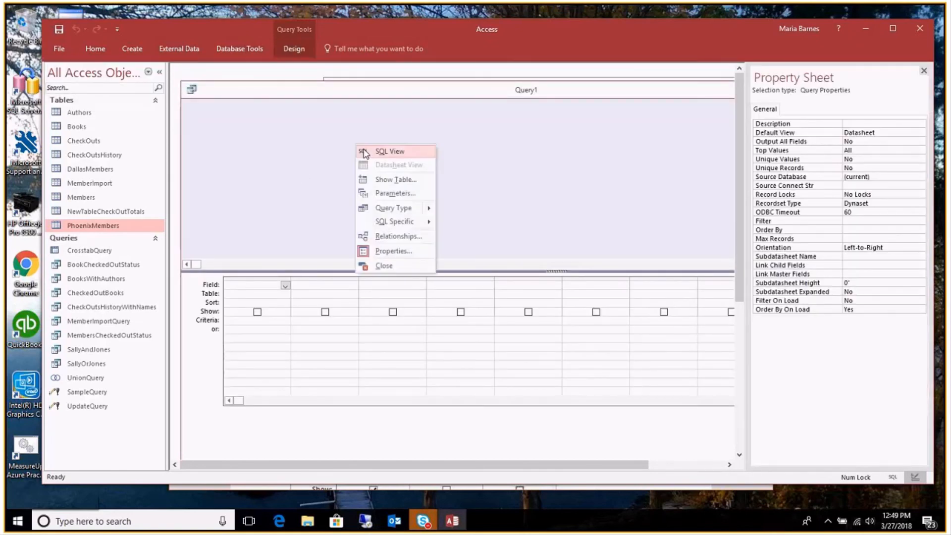
pyautogui.click(383, 180)
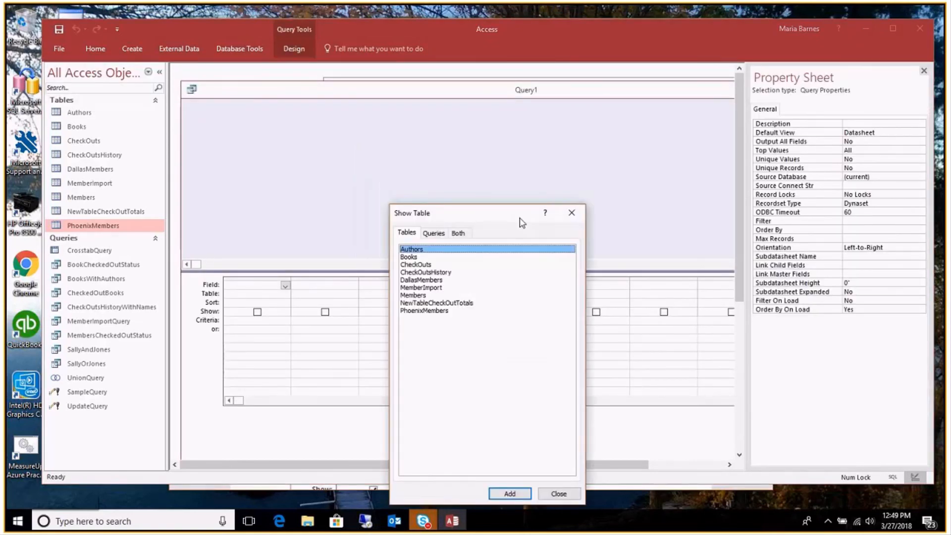
pyautogui.click(425, 281)
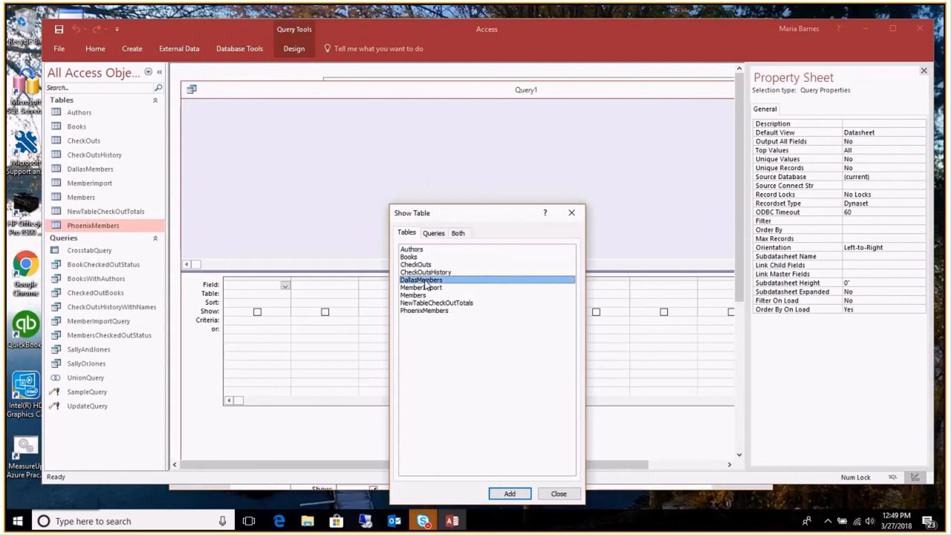
pyautogui.click(510, 494)
pyautogui.click(550, 494)
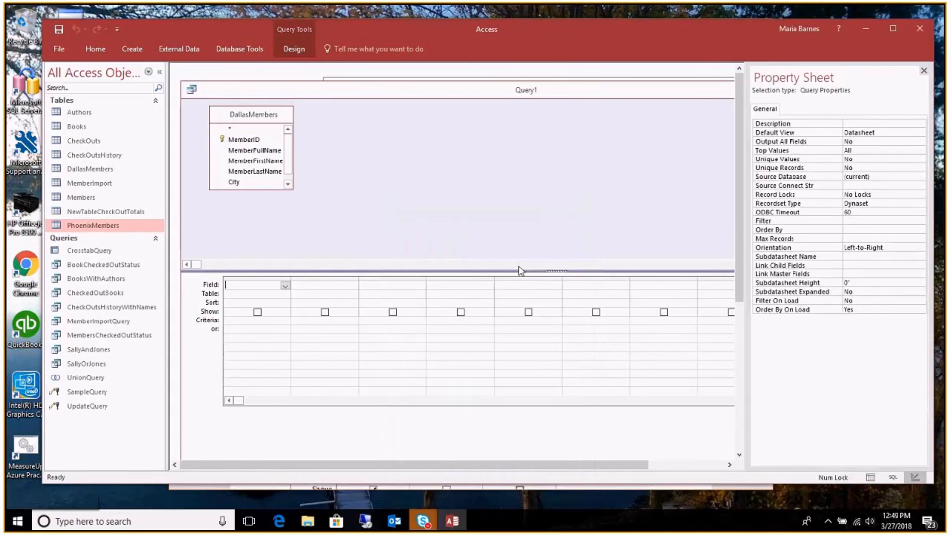
pyautogui.moveTo(292, 160); pyautogui.dragTo(354, 163)
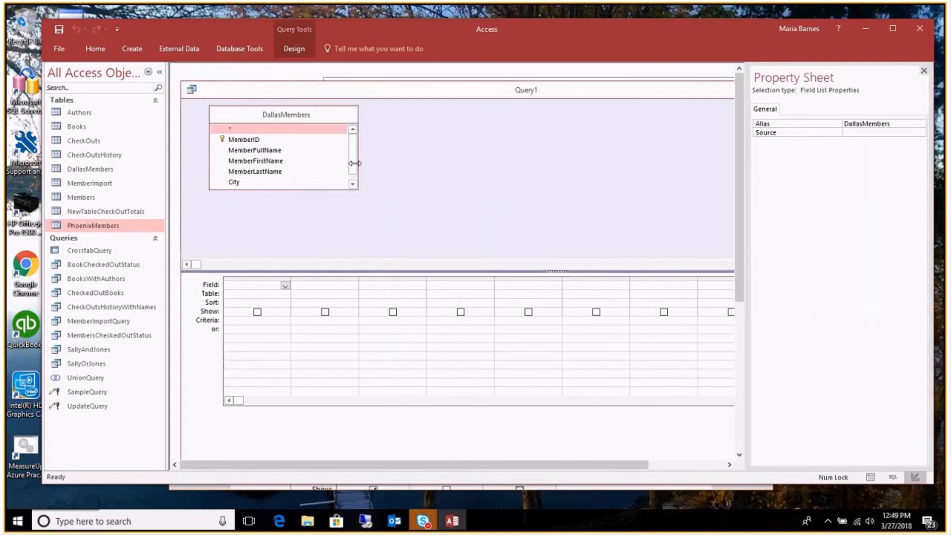
pyautogui.doubleClick(354, 163)
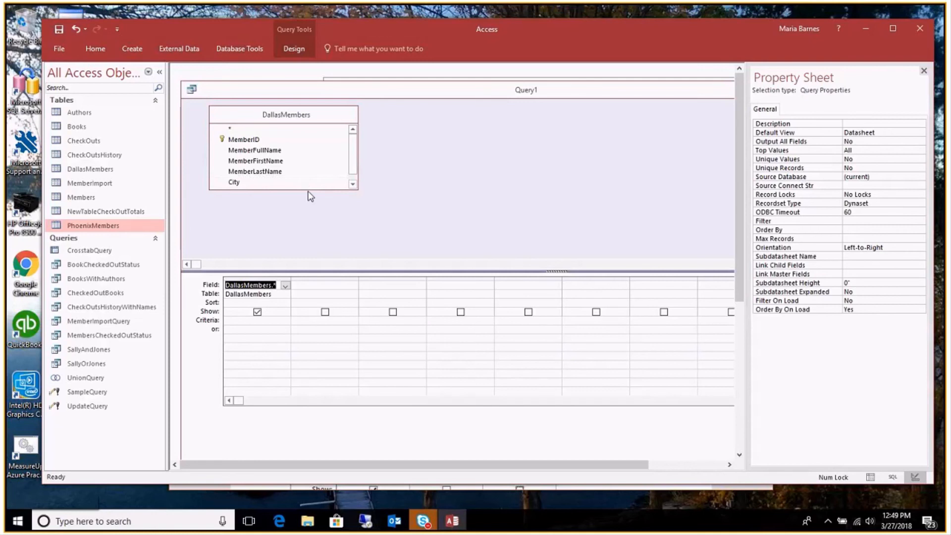
pyautogui.moveTo(308, 189); pyautogui.dragTo(309, 209)
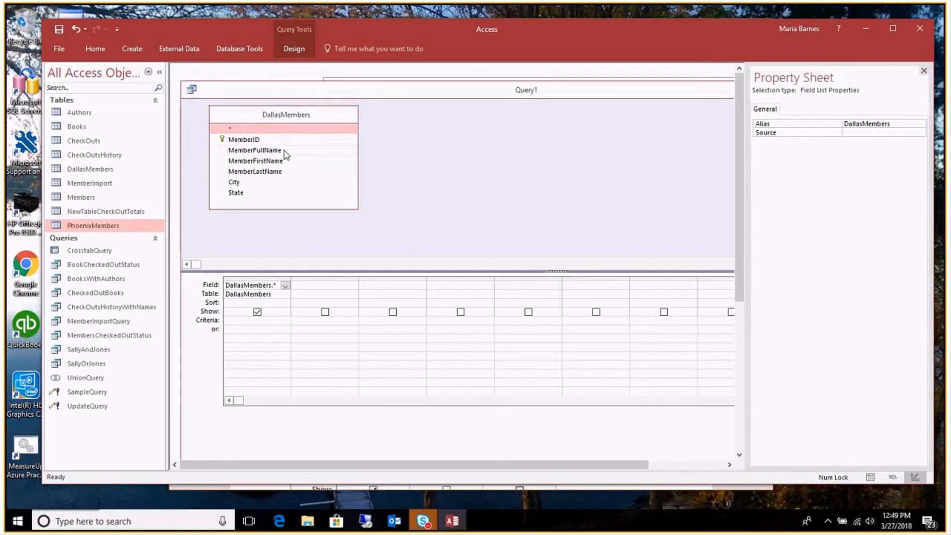
# Add the PhoenixMembers table to the query and enlarge its field list to show every field for comparison with DallasMembers
pyautogui.rightClick(463, 118)
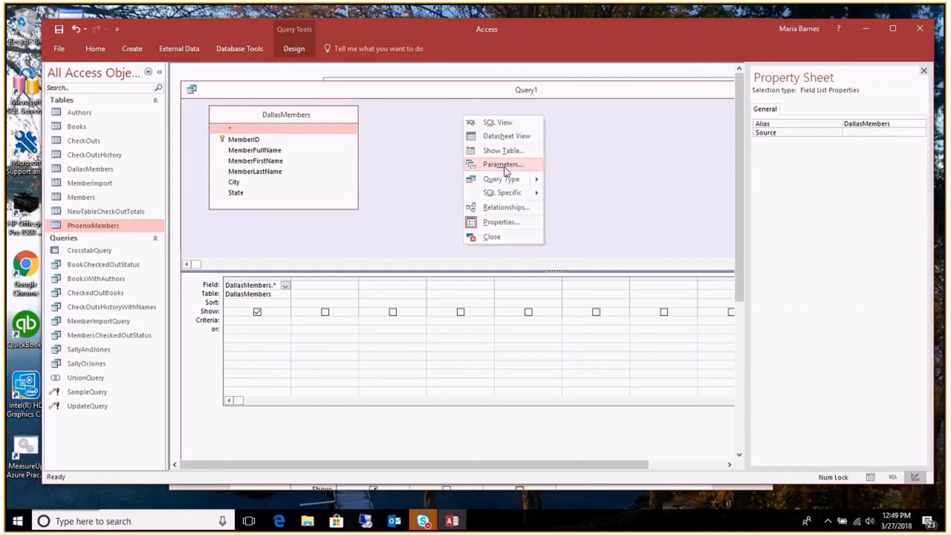
pyautogui.click(503, 150)
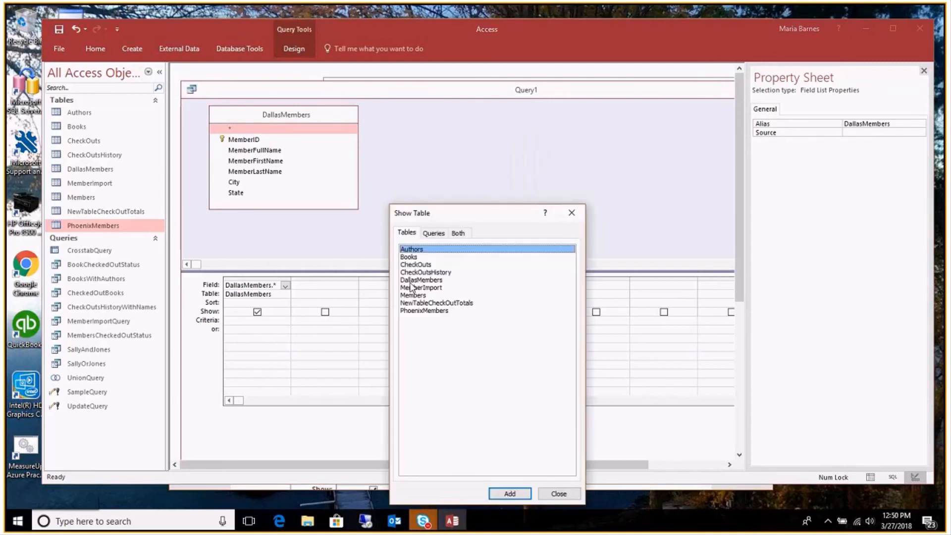
pyautogui.click(427, 311)
pyautogui.click(510, 494)
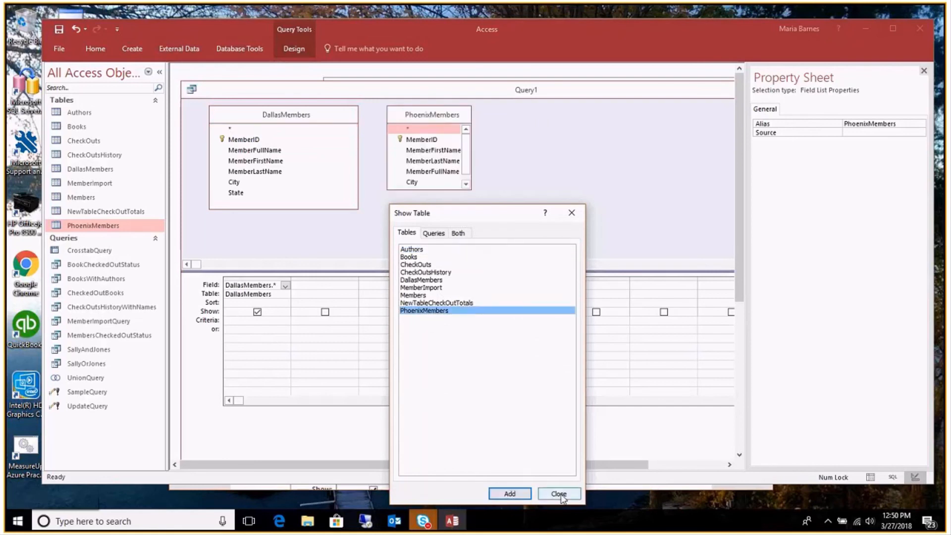
pyautogui.click(558, 494)
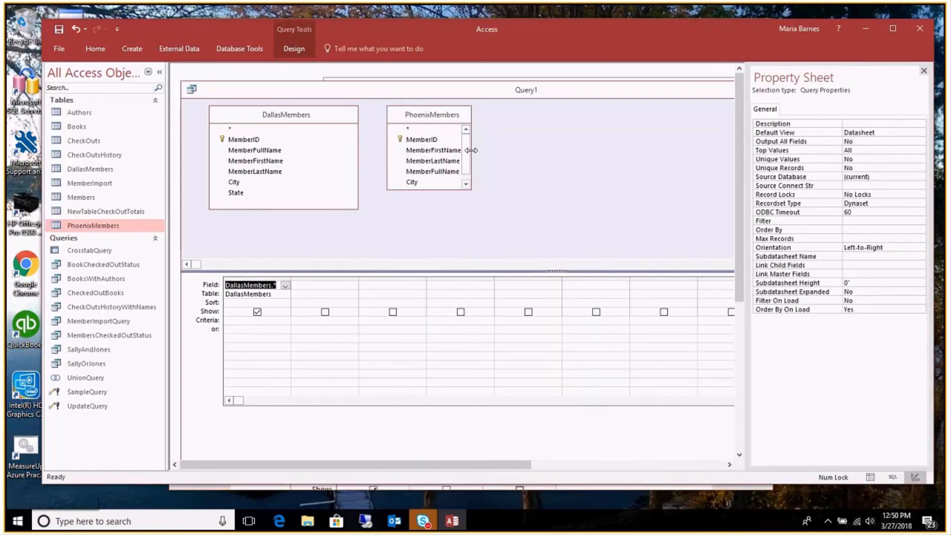
pyautogui.moveTo(471, 150); pyautogui.dragTo(526, 150)
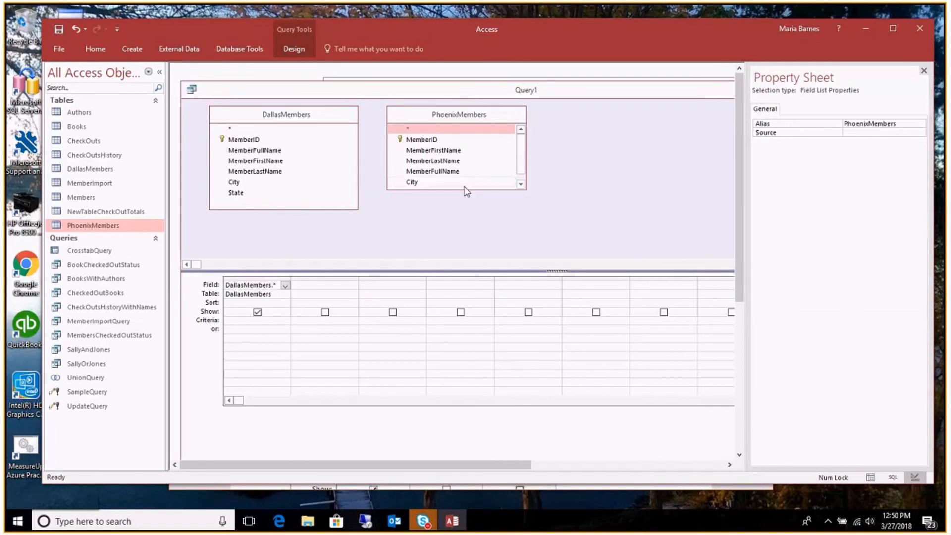
pyautogui.moveTo(465, 189)
pyautogui.mouseDown()
pyautogui.moveTo(465, 215)
pyautogui.moveTo(467, 207)
pyautogui.mouseUp()
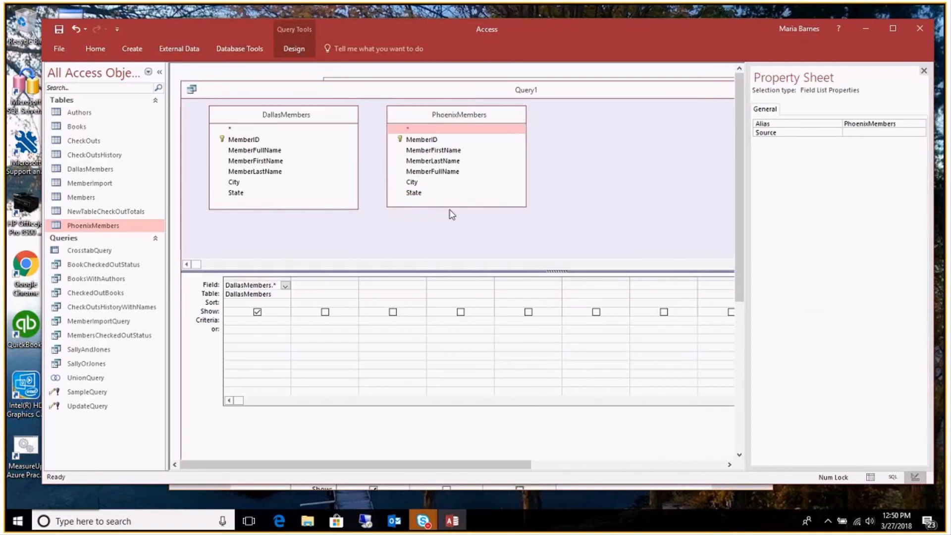
pyautogui.click(271, 140)
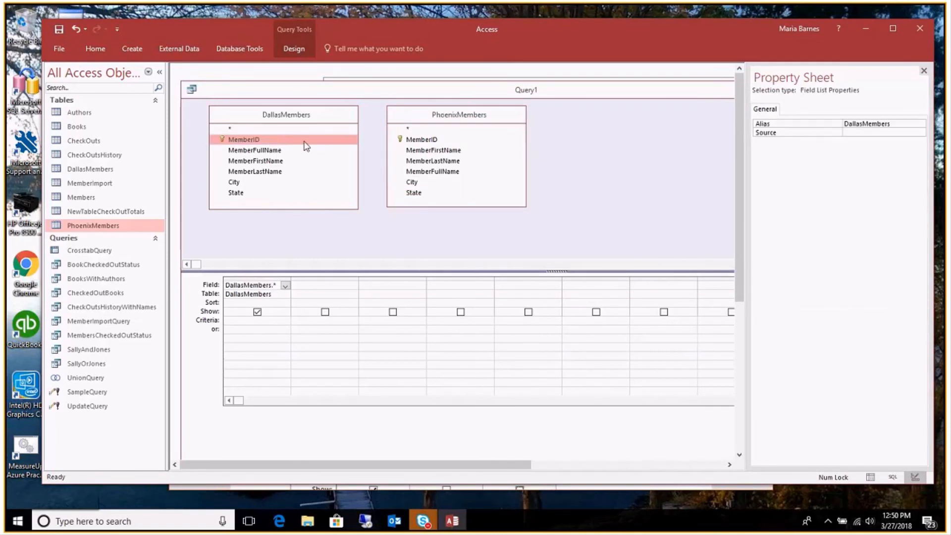
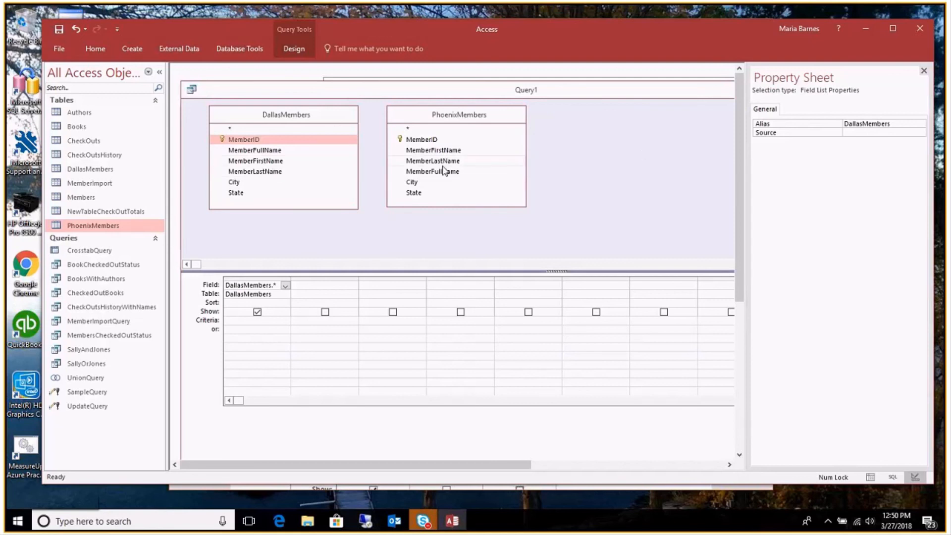
# Add the MemberID field from DallasMembers to the query grid and delete the all-fields (DallasMembers.*) column
pyautogui.click(274, 151)
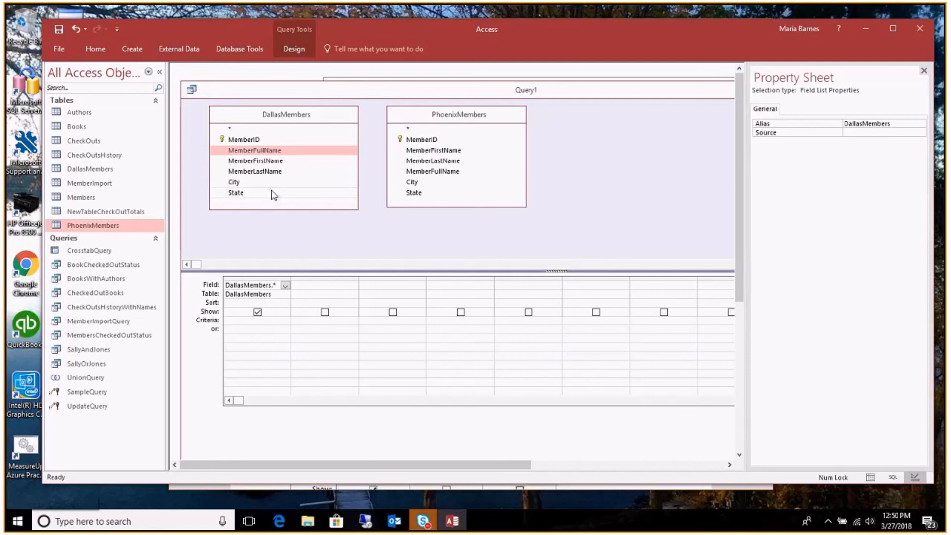
pyautogui.click(300, 286)
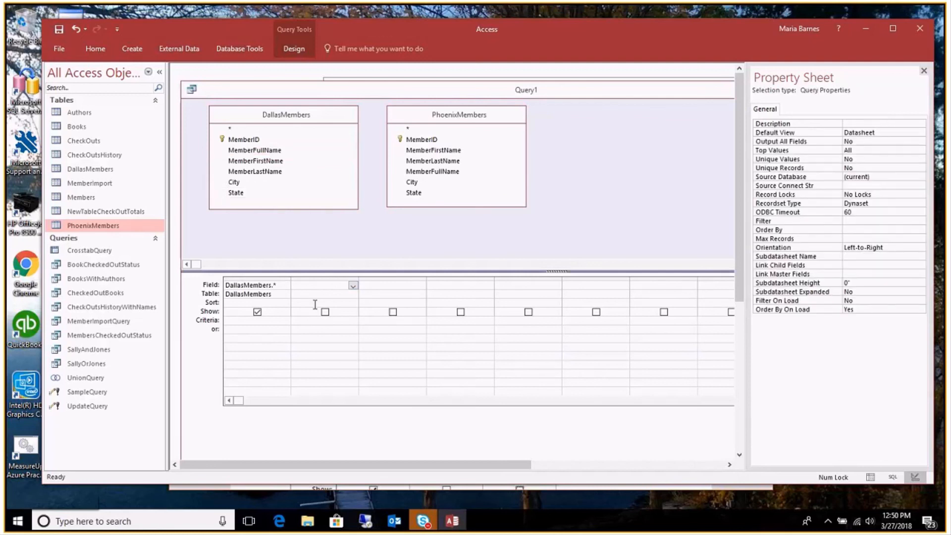
pyautogui.click(352, 286)
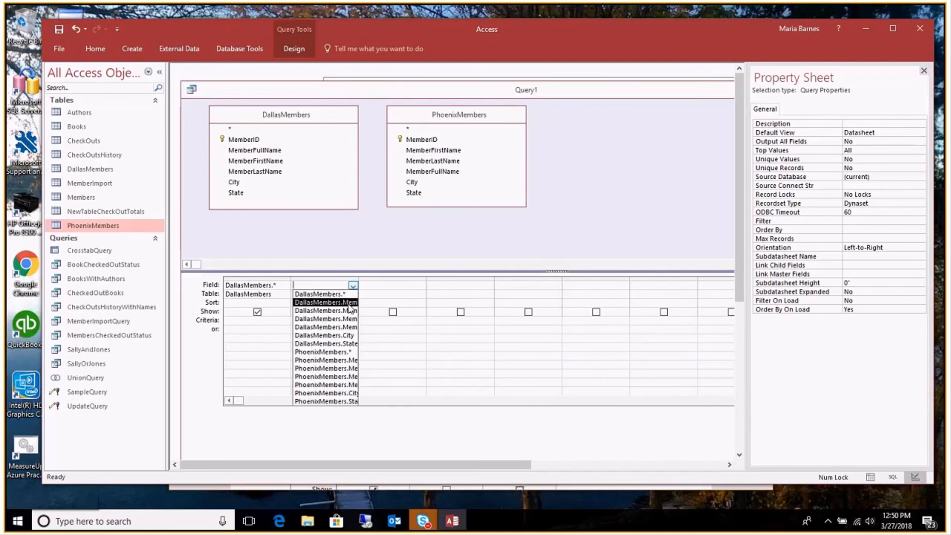
pyautogui.click(349, 302)
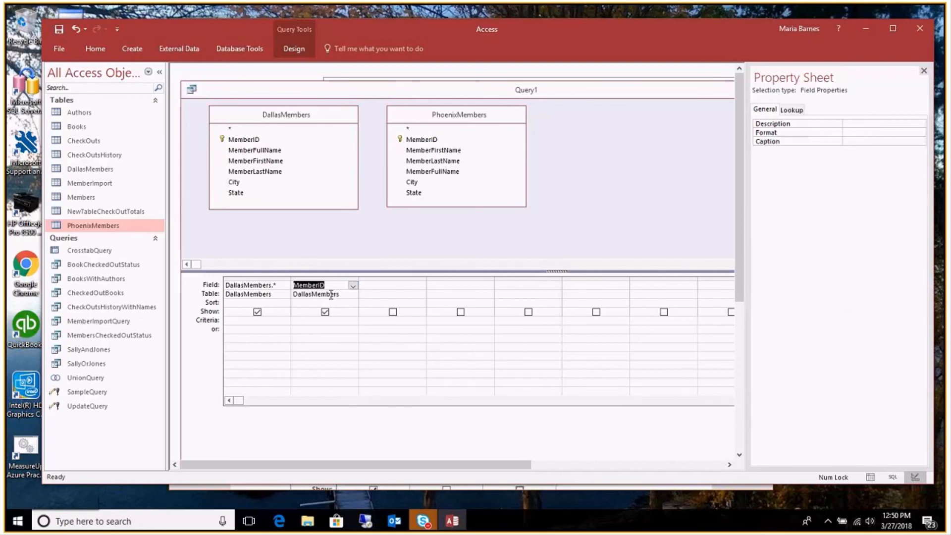
pyautogui.click(294, 285)
pyautogui.click(280, 277)
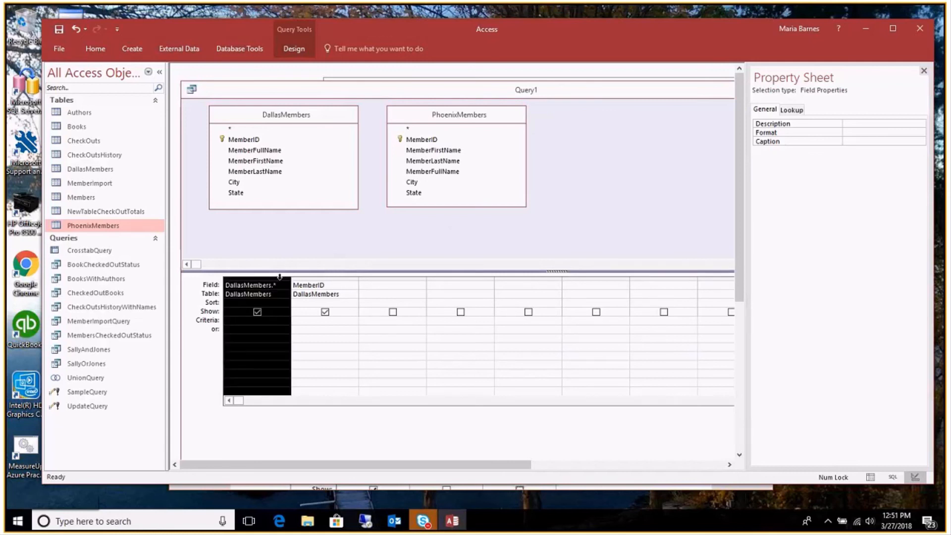
pyautogui.press('Delete')
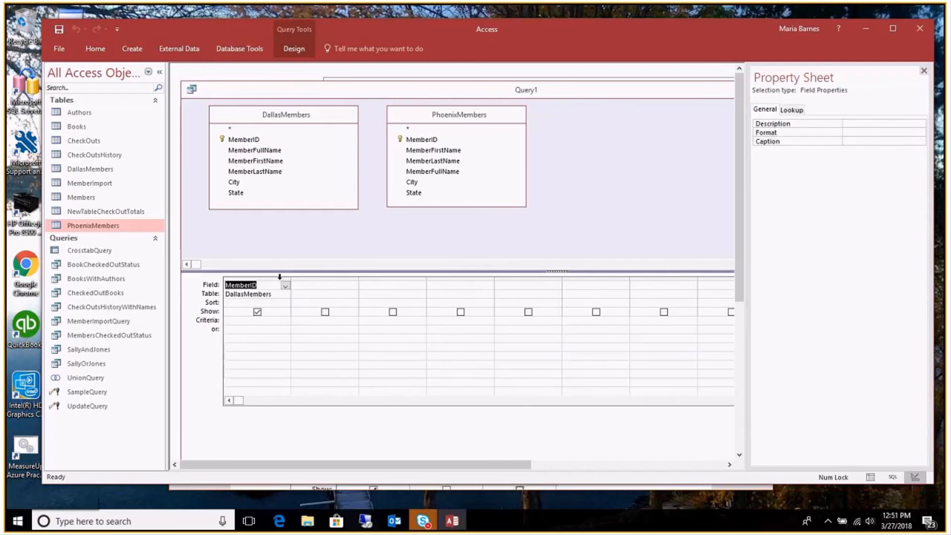
# Add MemberFullName, MemberFirstName, MemberLastName, City and State from DallasMembers to the query grid, in that order
pyautogui.doubleClick(262, 153)
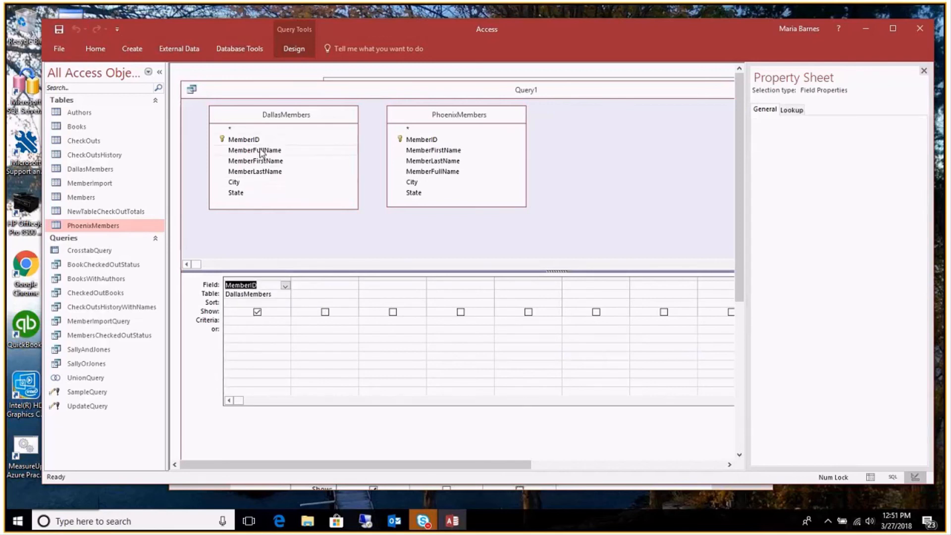
pyautogui.doubleClick(260, 160)
pyautogui.click(266, 172)
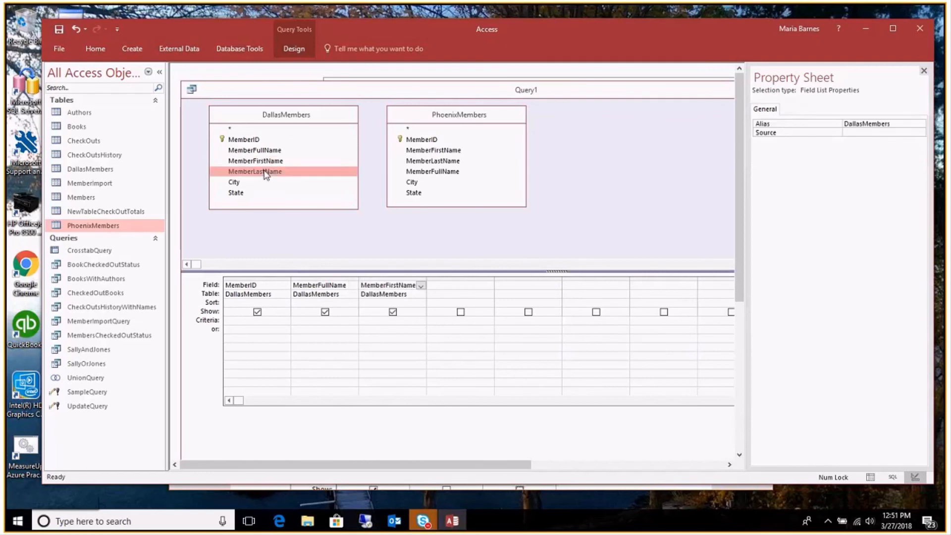
pyautogui.doubleClick(266, 172)
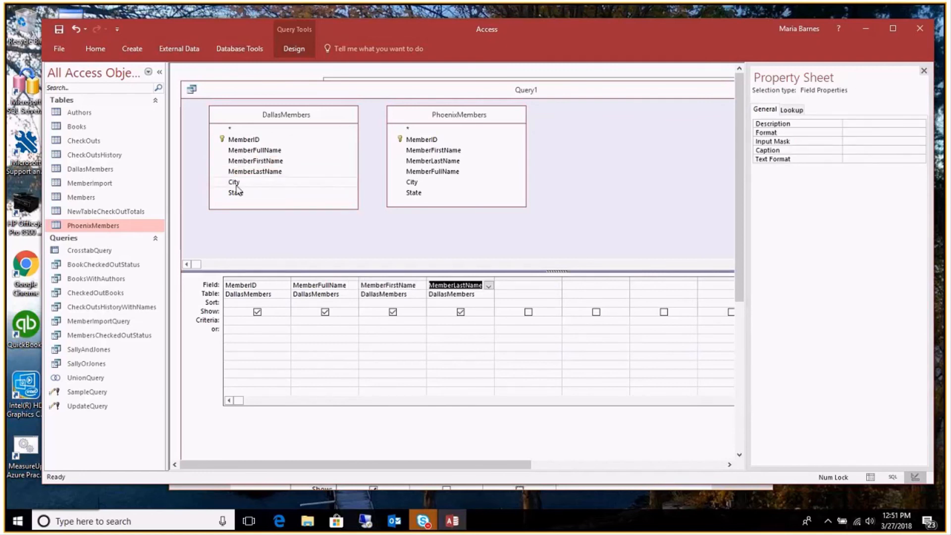
pyautogui.doubleClick(237, 184)
pyautogui.doubleClick(238, 193)
# Remove the PhoenixMembers table from the query and show the query's SQL statement
pyautogui.click(566, 190)
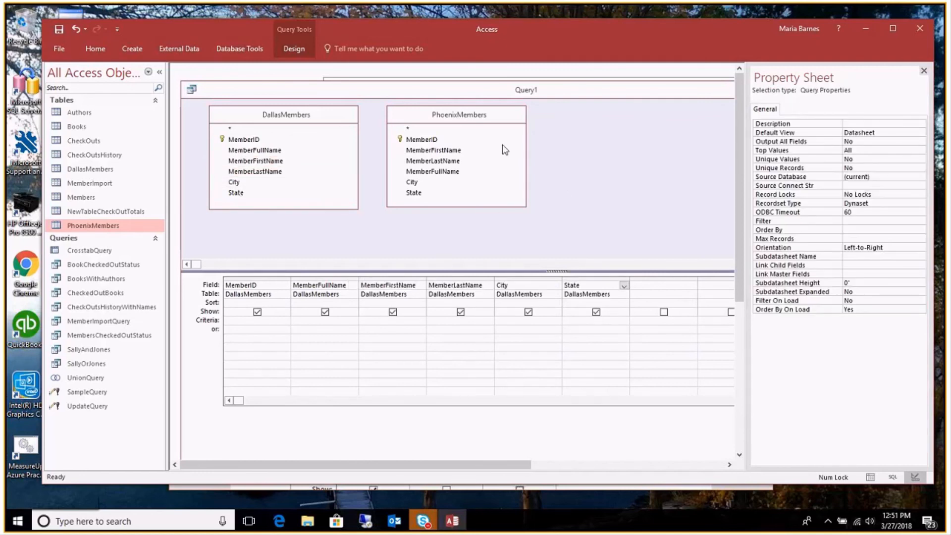
pyautogui.click(469, 114)
pyautogui.press('Delete')
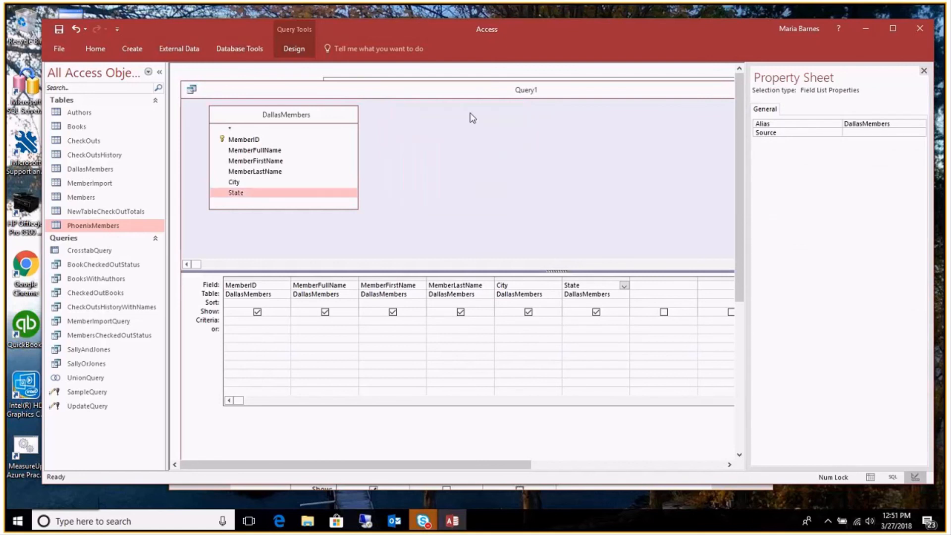
pyautogui.click(410, 116)
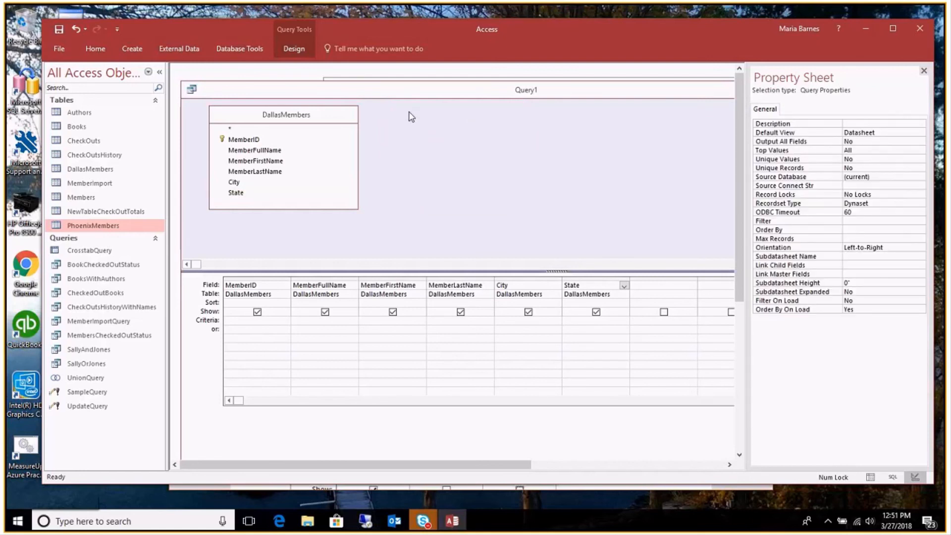
pyautogui.rightClick(381, 93)
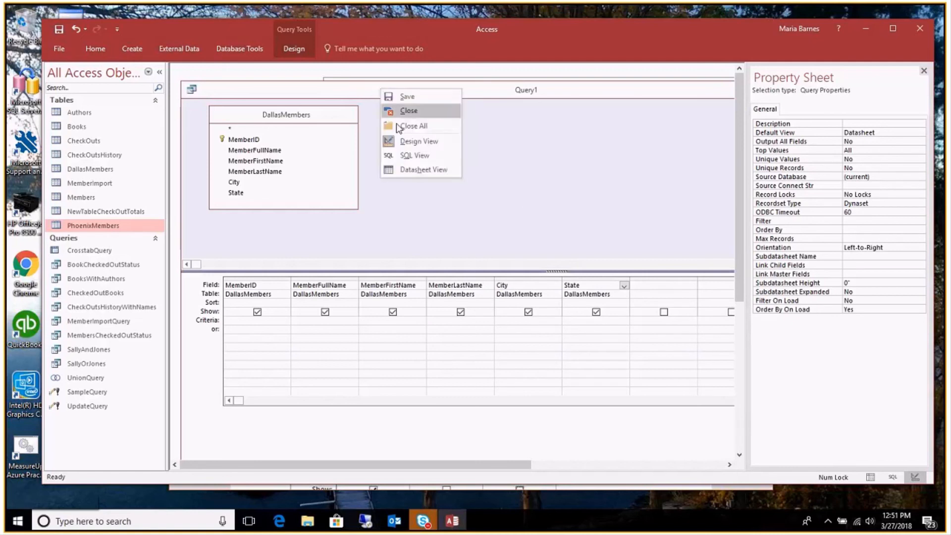
pyautogui.click(404, 157)
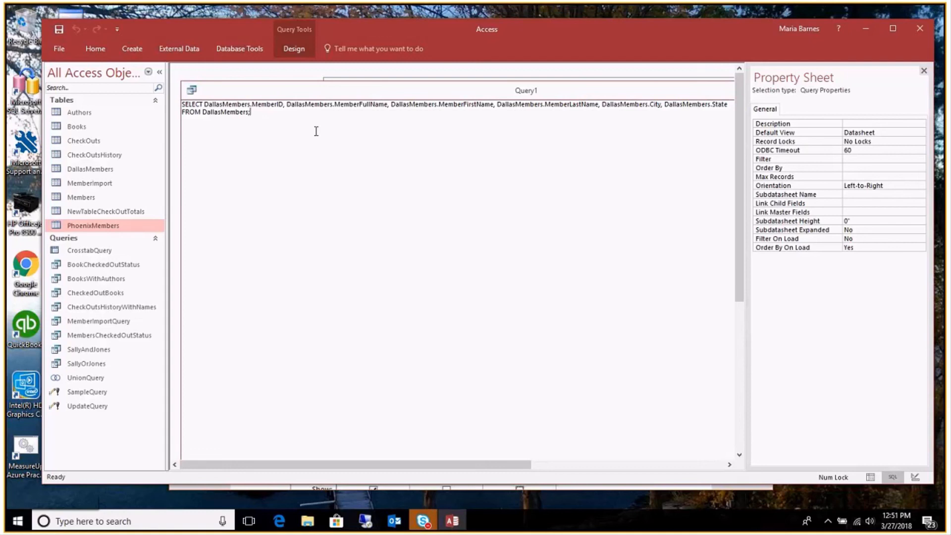
# Replace the closing semicolon with UNION on its own line, followed by a copy of the SELECT statement that reads from PhoenixMembers
pyautogui.press('BackSpace')
pyautogui.press('Return')
pyautogui.press('Return')
pyautogui.write('UNION')
pyautogui.press('Return')
pyautogui.press('Return')
pyautogui.hotkey('ctrl', 'v')
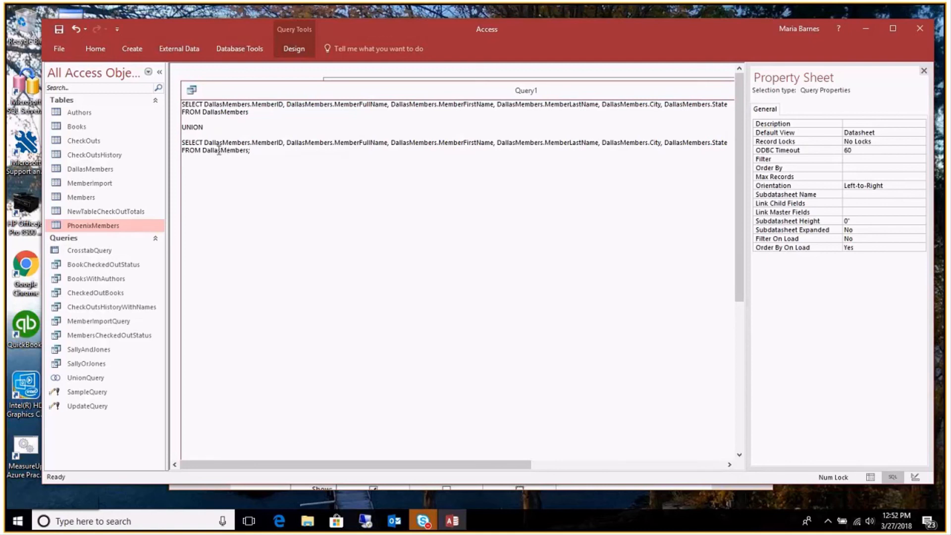
pyautogui.moveTo(202, 150); pyautogui.dragTo(220, 150)
pyautogui.write('Phoenix')
# Remove the DallasMembers table prefix from all six field names in the first SELECT line
pyautogui.doubleClick(248, 103)
pyautogui.press('Delete')
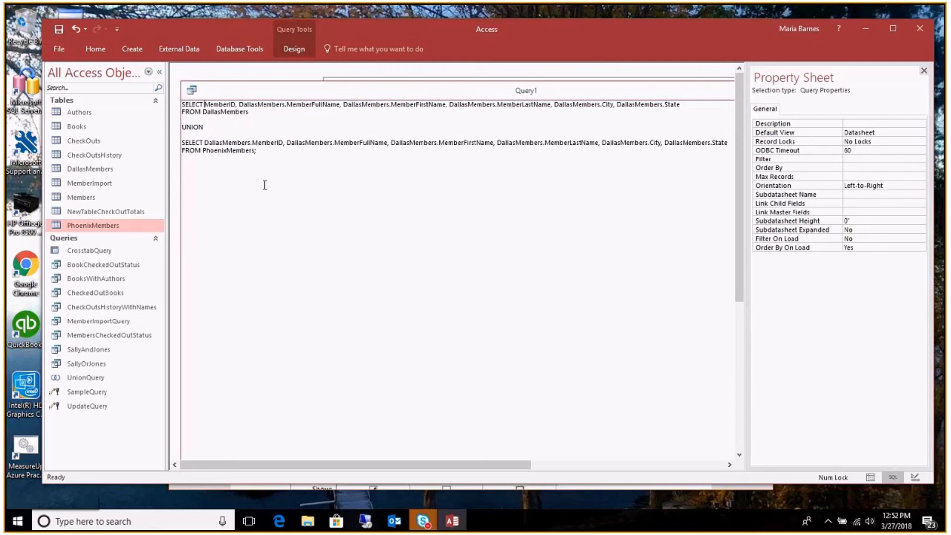
pyautogui.doubleClick(285, 104)
pyautogui.press('Delete')
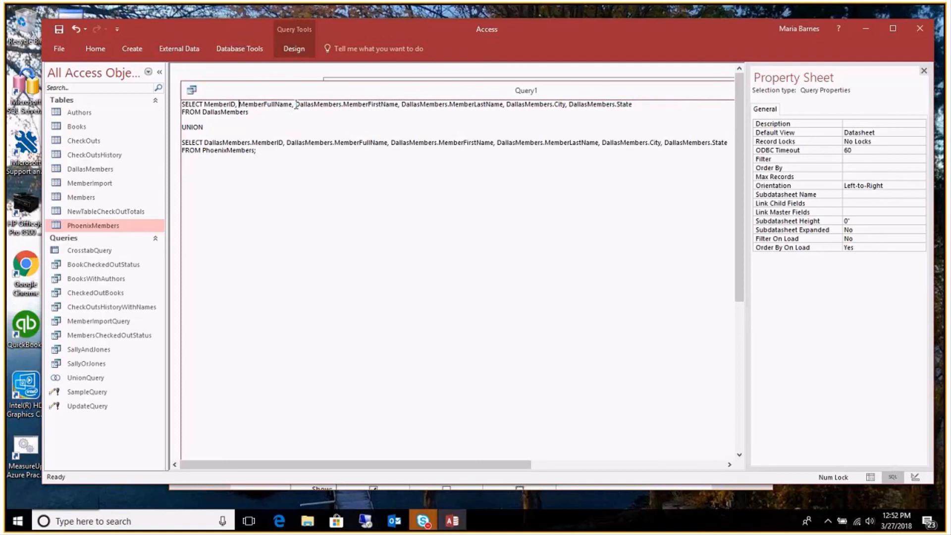
pyautogui.doubleClick(345, 105)
pyautogui.press('Delete')
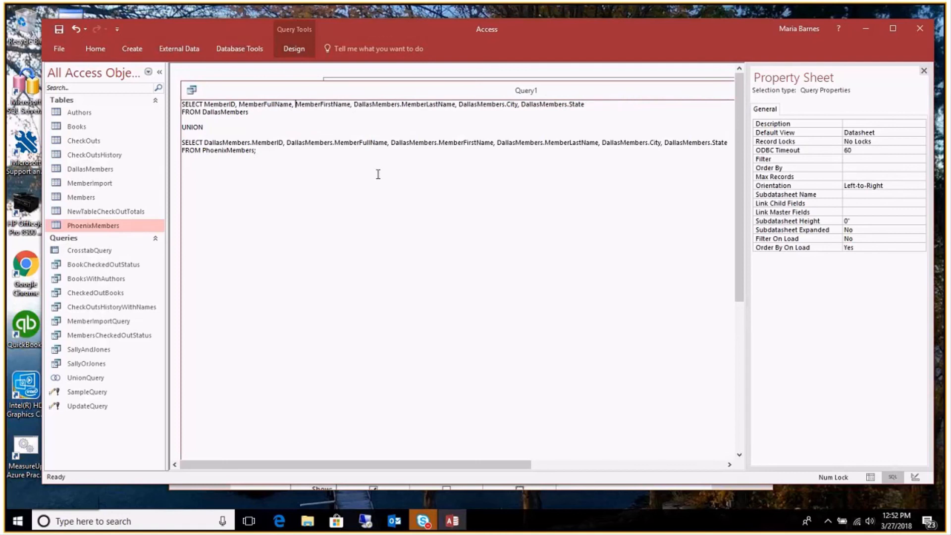
pyautogui.doubleClick(355, 105)
pyautogui.press('Delete')
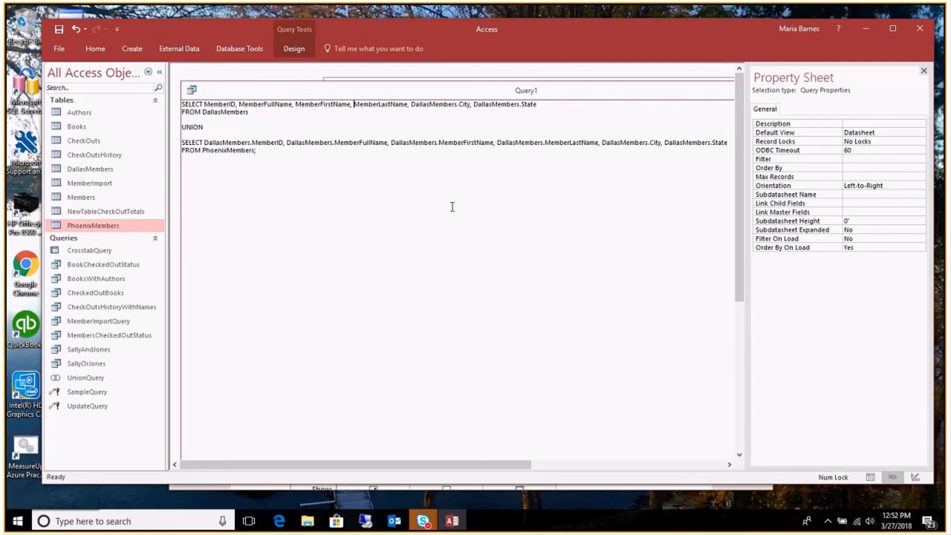
pyautogui.doubleClick(458, 106)
pyautogui.press('Delete')
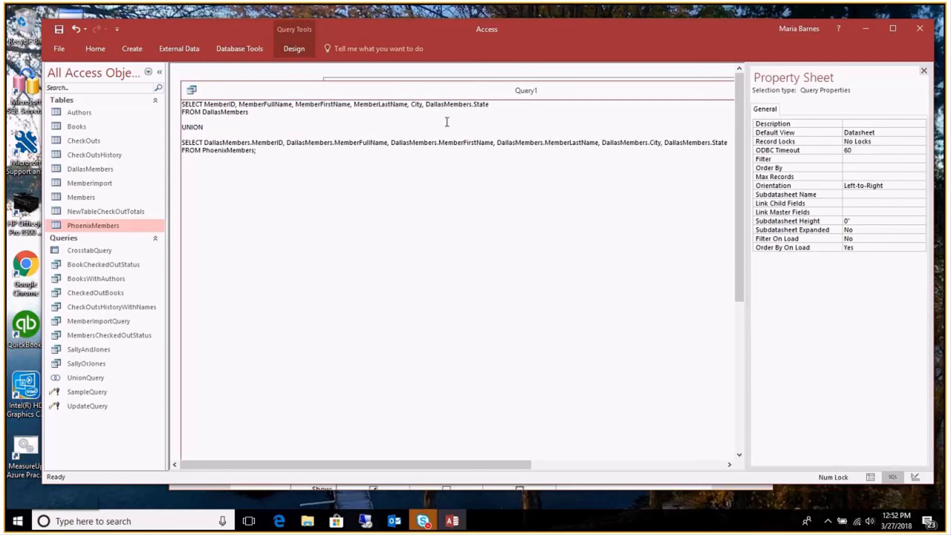
pyautogui.doubleClick(471, 105)
pyautogui.press('Delete')
# Replace the second SELECT line with a copy of the first SELECT line's unprefixed field list
pyautogui.click(183, 104)
pyautogui.hotkey('shift', 'End')
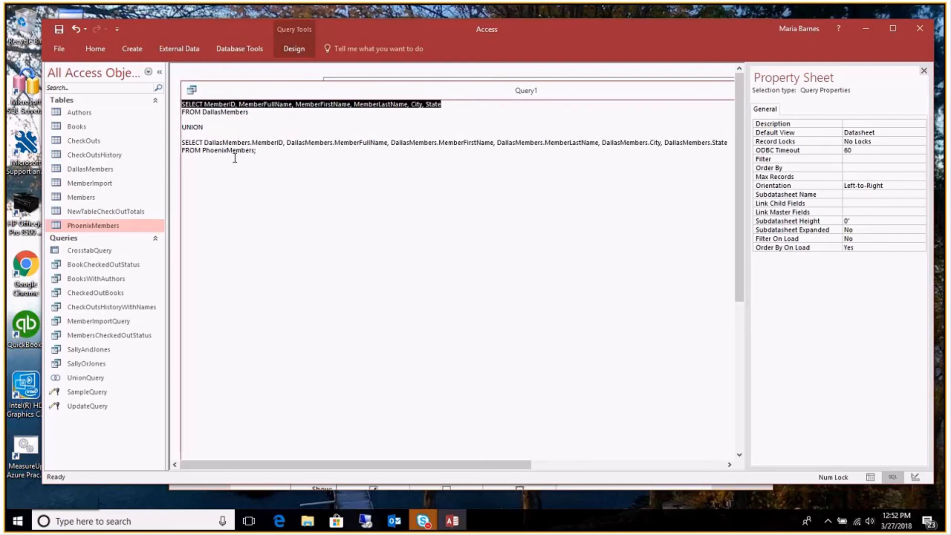
pyautogui.hotkey('ctrl', 'c')
pyautogui.click(235, 158)
pyautogui.press('Up')
pyautogui.press('Home')
pyautogui.hotkey('shift', 'End')
pyautogui.hotkey('ctrl', 'v')
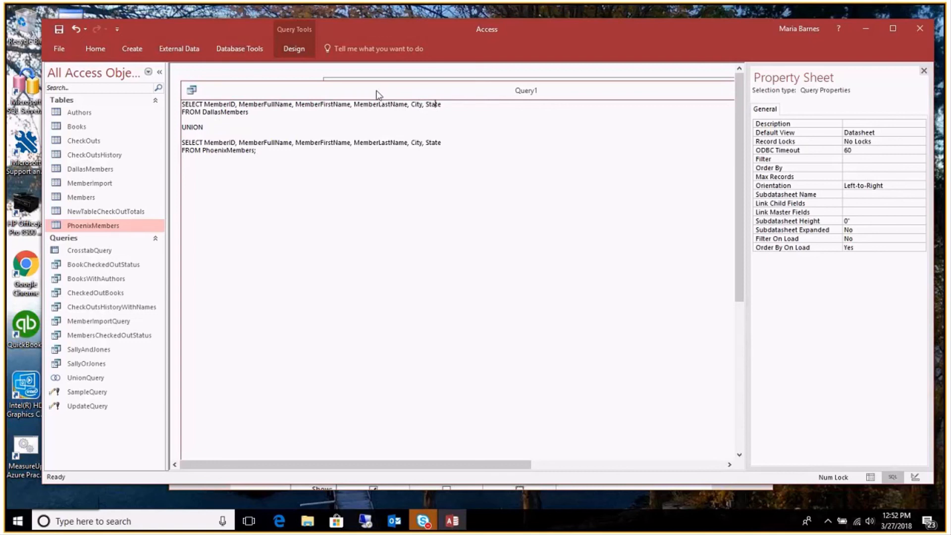
# Run the union query to view the combined member records, and return to its SQL statement
pyautogui.click(297, 53)
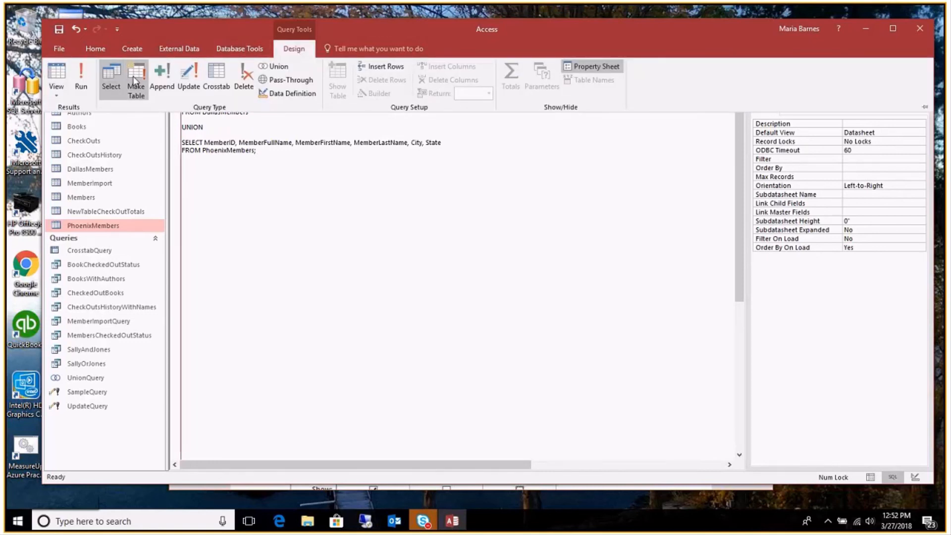
pyautogui.click(80, 77)
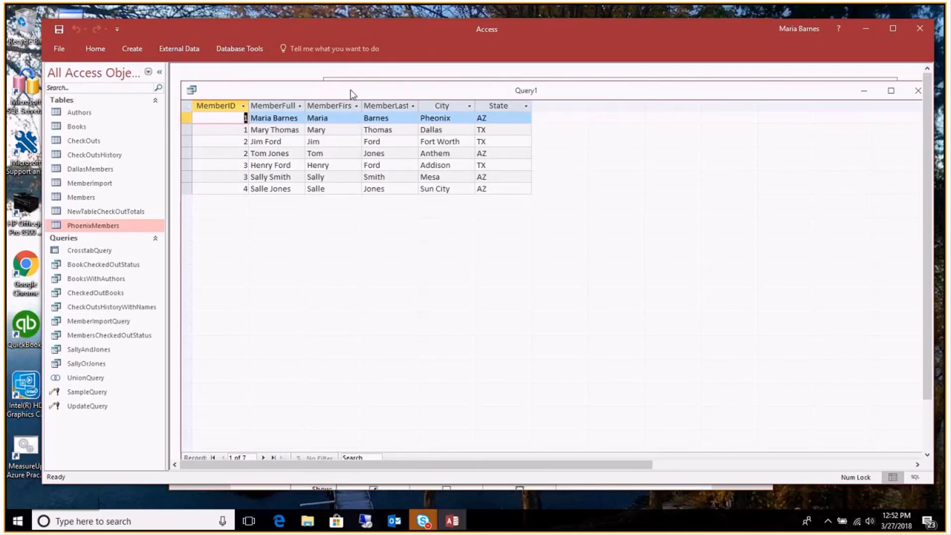
pyautogui.rightClick(327, 86)
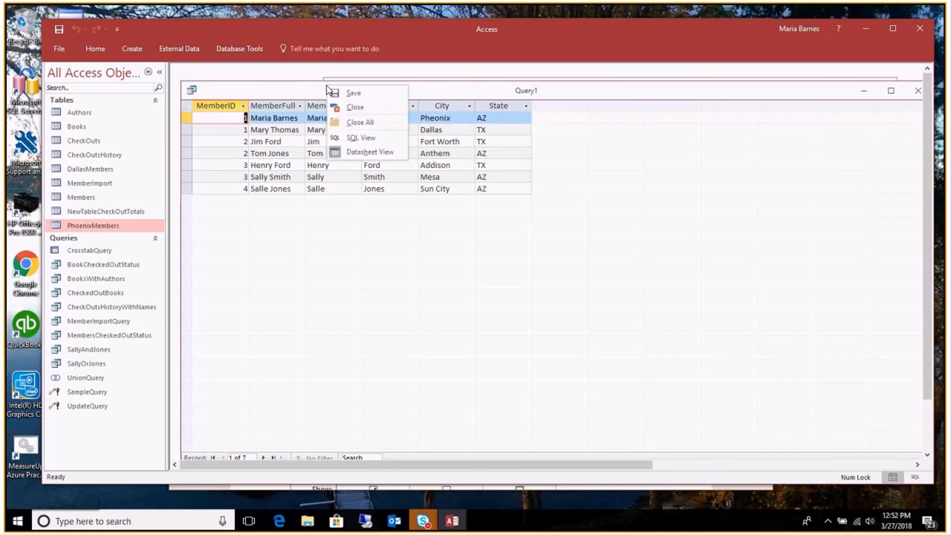
pyautogui.click(352, 139)
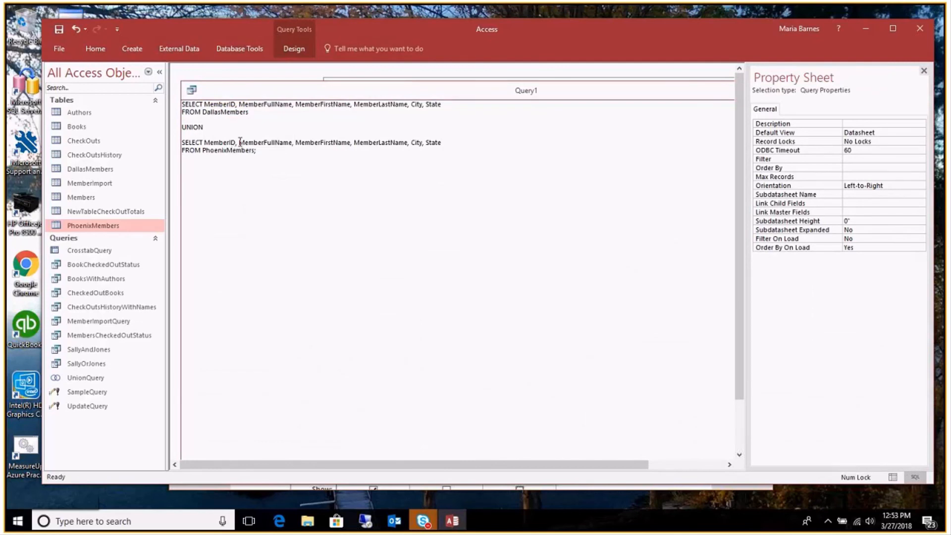
# Change MemberID in the second SELECT line to MemberTwoID AS MemberID to illustrate aliasing a differently named field
pyautogui.click(231, 143)
pyautogui.write('Two')
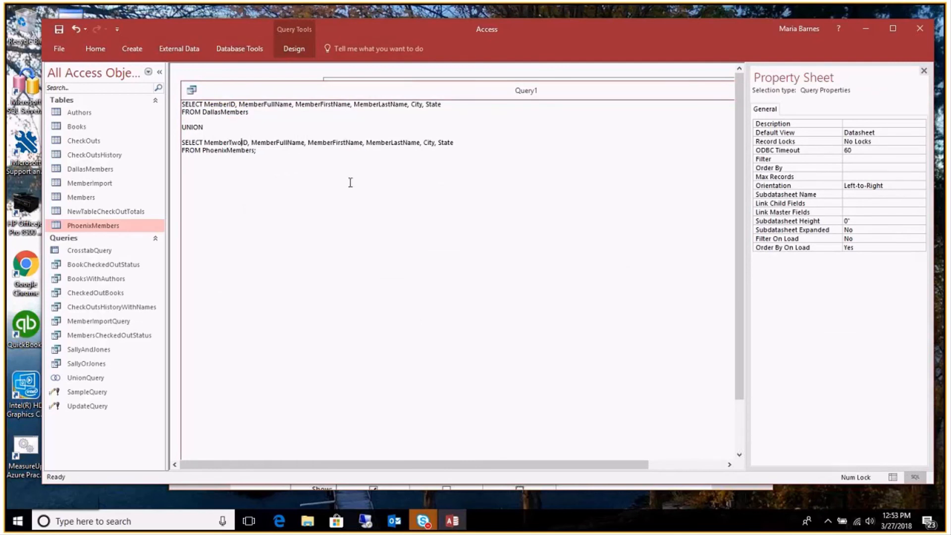
pyautogui.click(246, 142)
pyautogui.write('AS Mem')
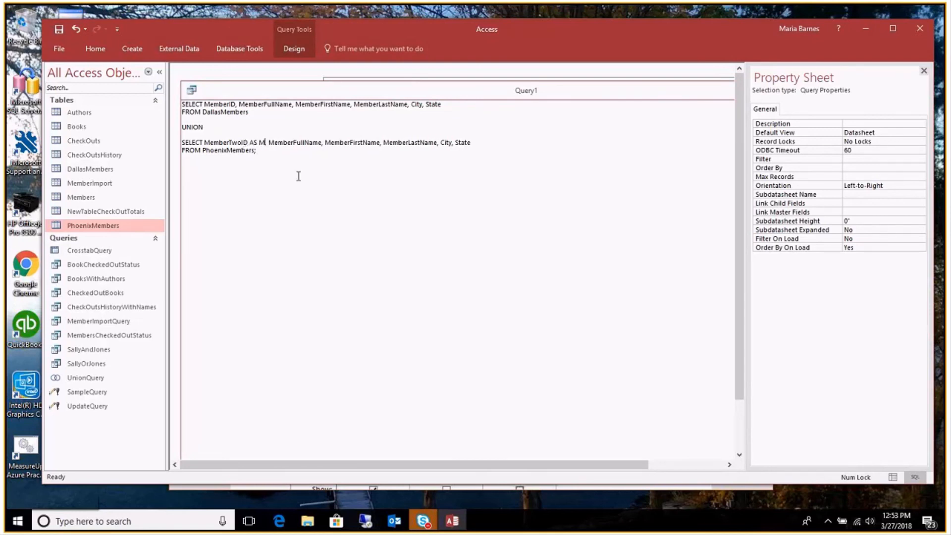
pyautogui.write('berID')
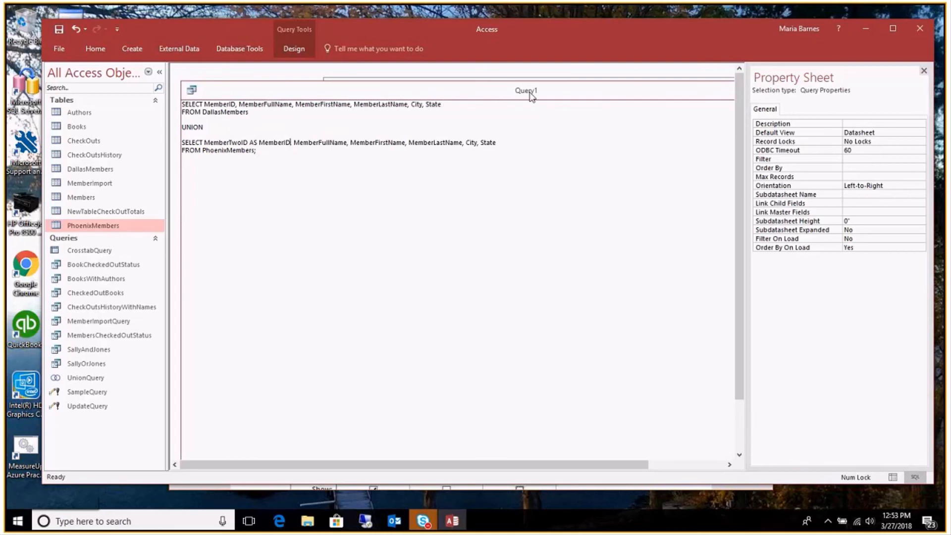
# Close the Query1 window without saving its design changes
pyautogui.moveTo(531, 96); pyautogui.dragTo(266, 113)
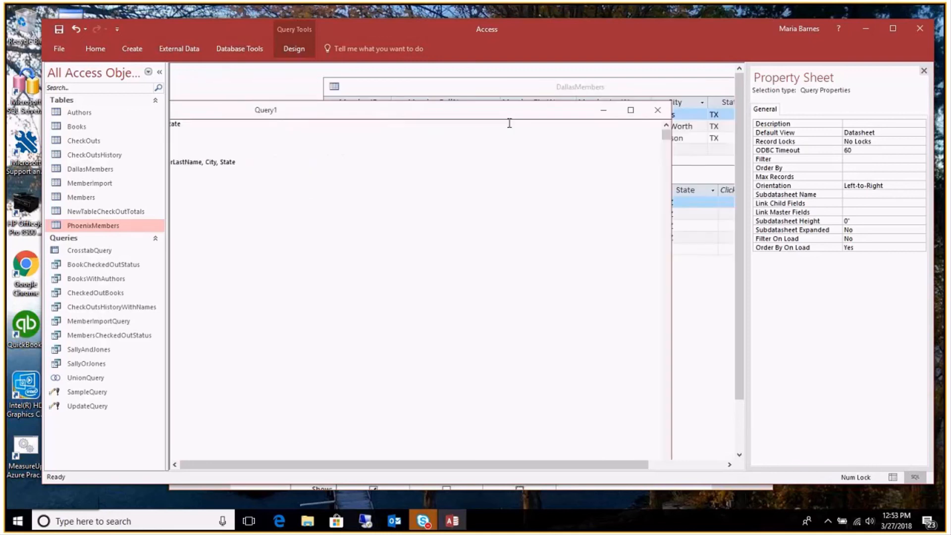
pyautogui.click(658, 110)
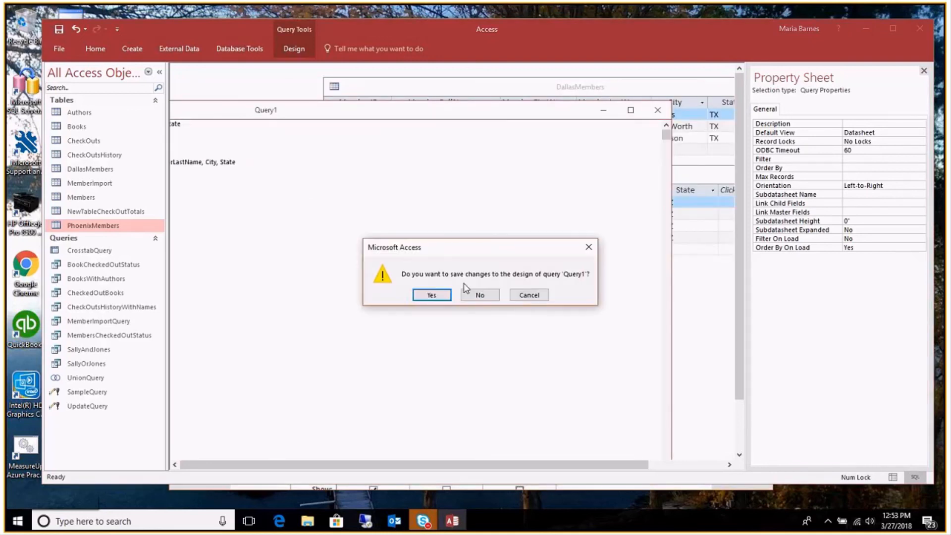
pyautogui.press('n')
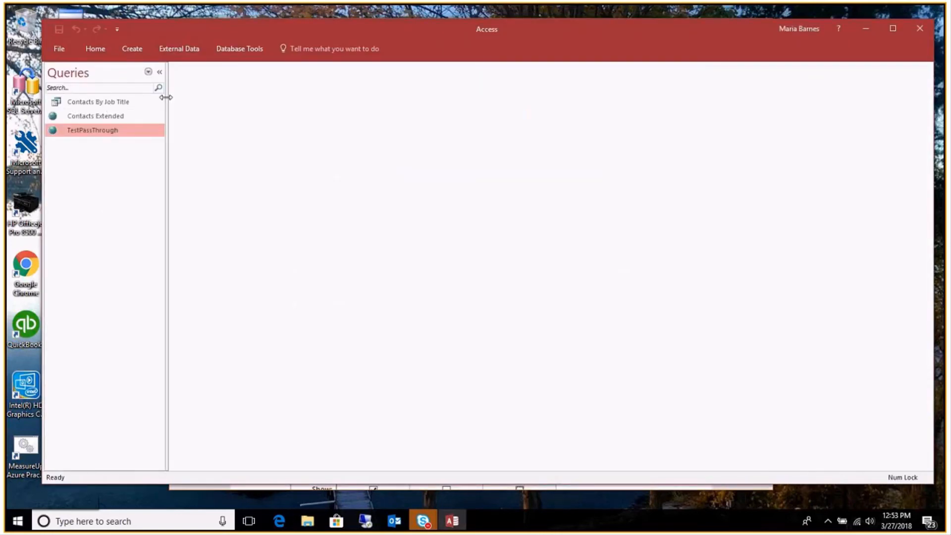
# Filter the object list of the contacts database to show only its tables
pyautogui.click(148, 72)
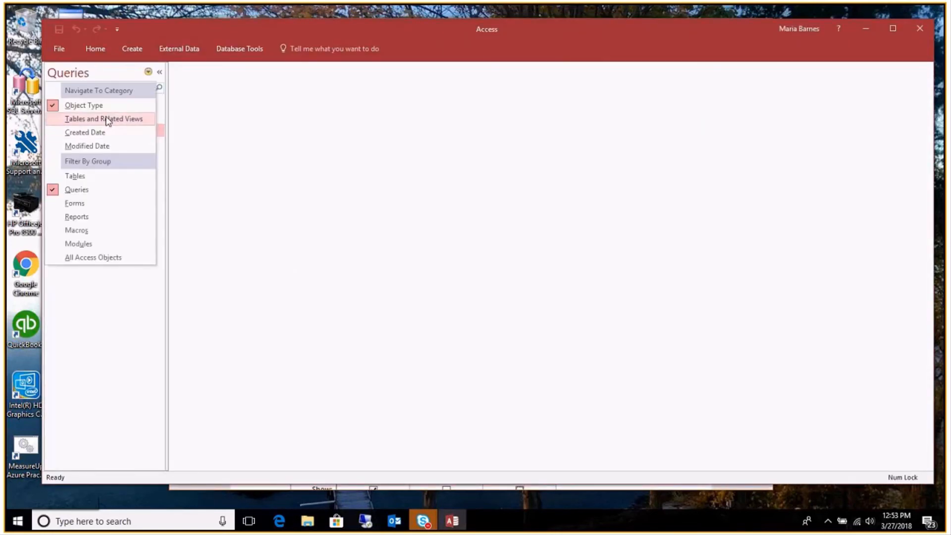
pyautogui.click(74, 176)
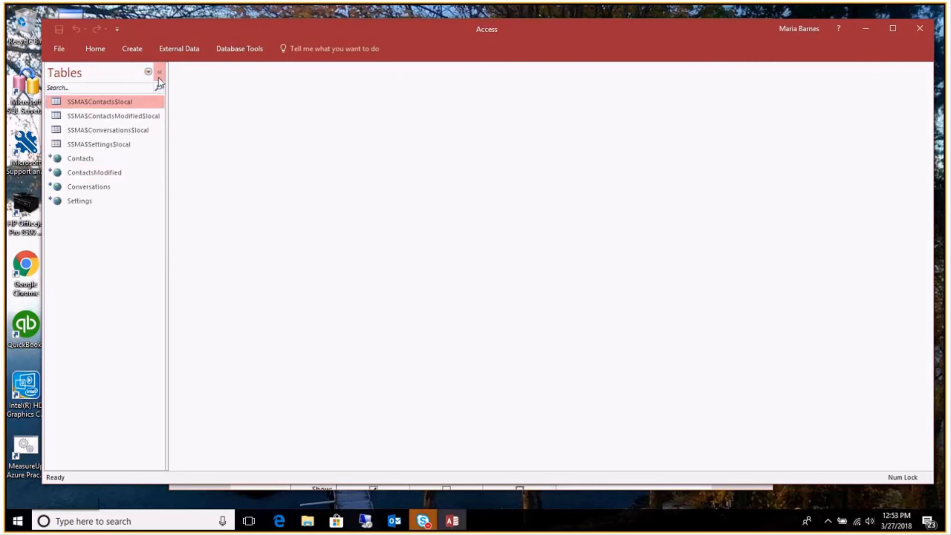
# Open the linked Contacts table in Design View, widen the property sheet, and select the connection string in its Description property
pyautogui.click(93, 161)
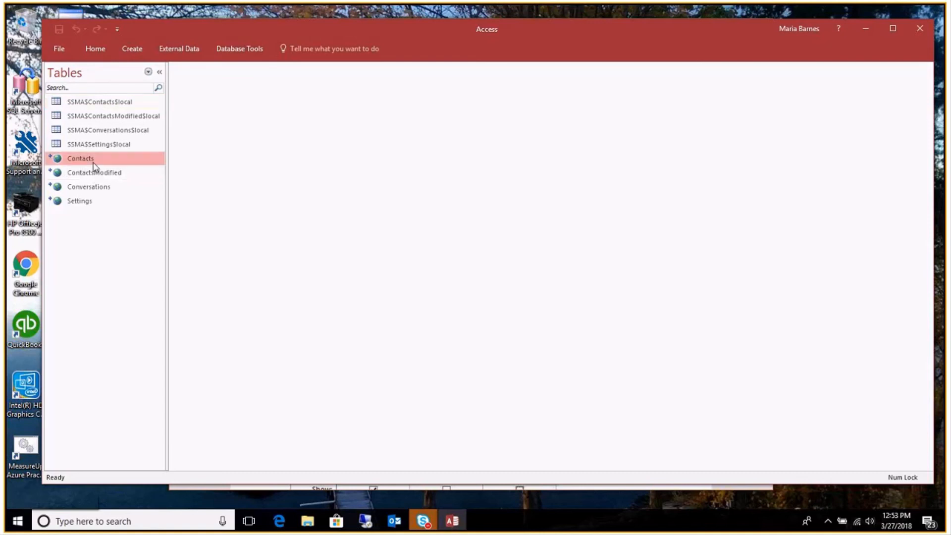
pyautogui.rightClick(58, 161)
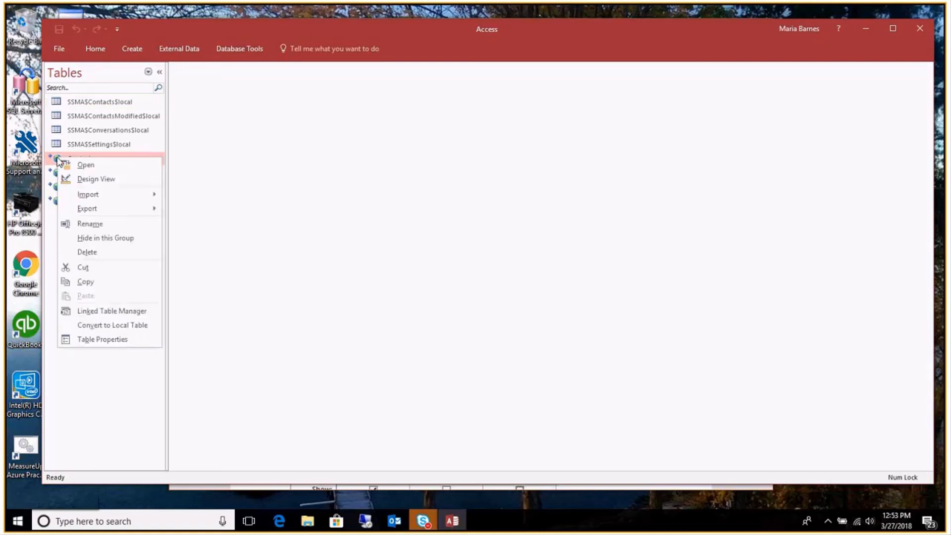
pyautogui.click(95, 180)
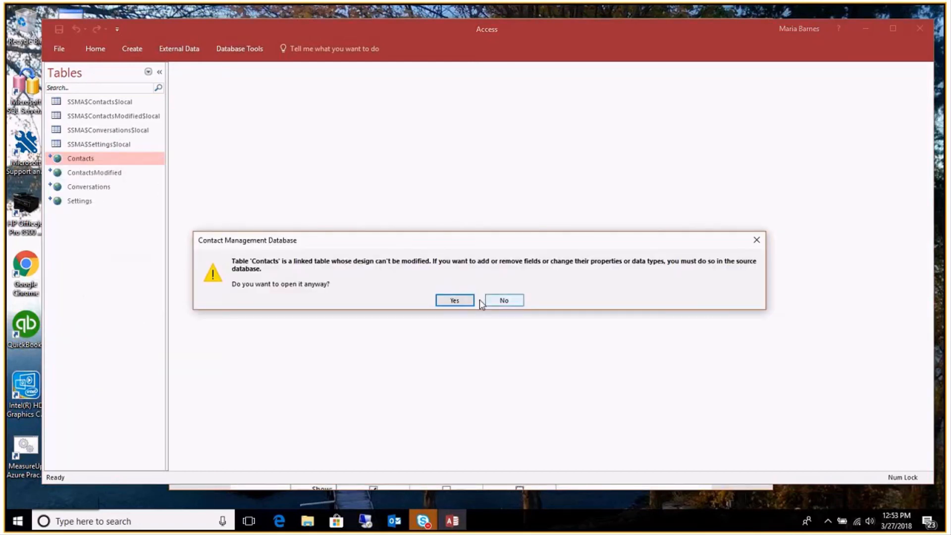
pyautogui.click(457, 302)
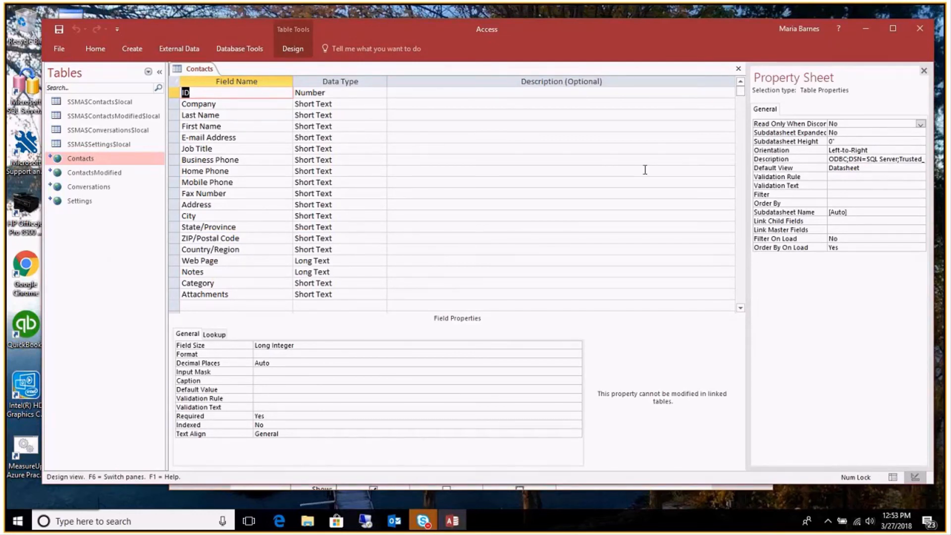
pyautogui.moveTo(745, 170); pyautogui.dragTo(427, 216)
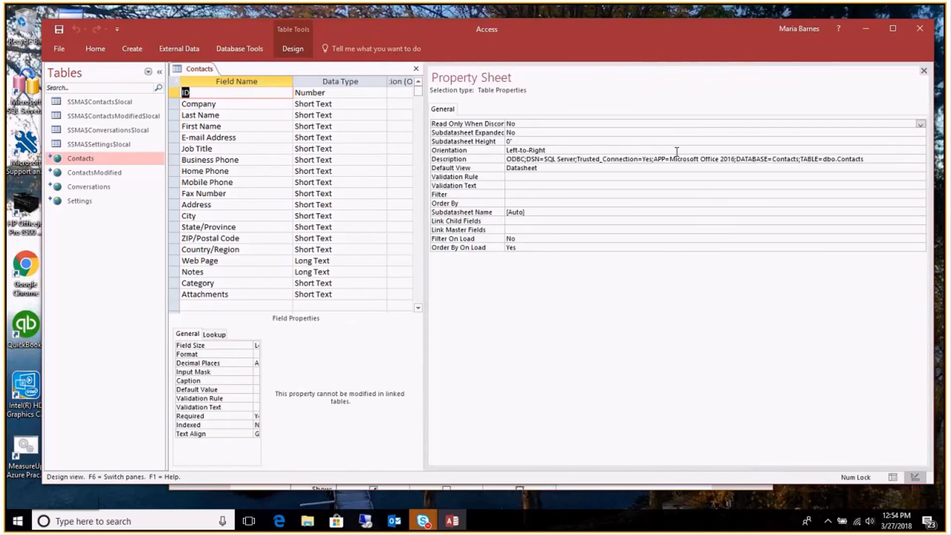
pyautogui.moveTo(881, 157); pyautogui.dragTo(557, 163)
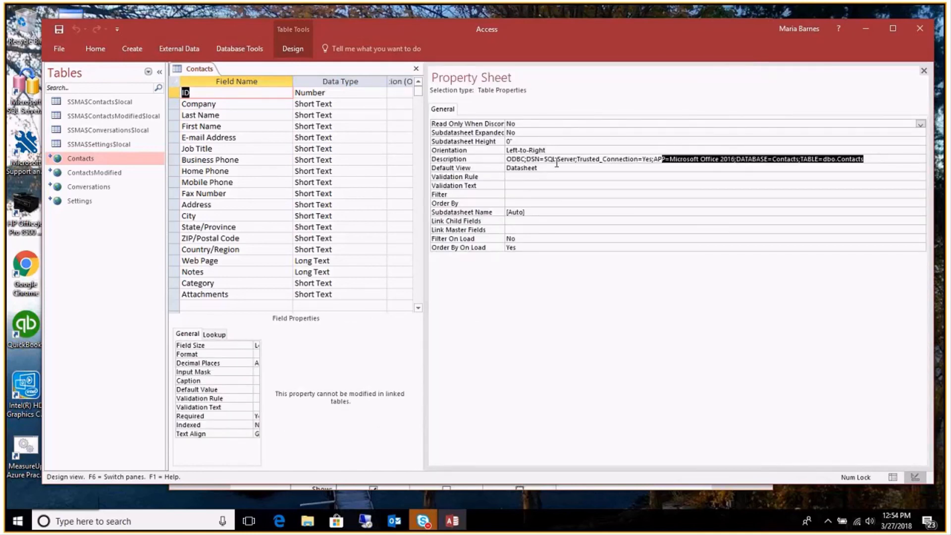
pyautogui.click(556, 141)
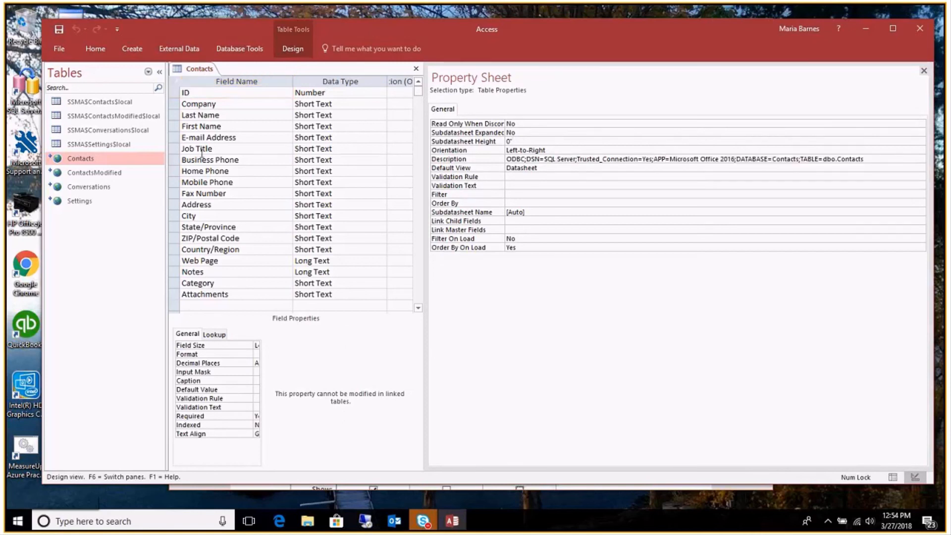
# Filter the object list to queries, open Contacts Extended in Design View to examine its ODBC connect string, and close it
pyautogui.click(148, 74)
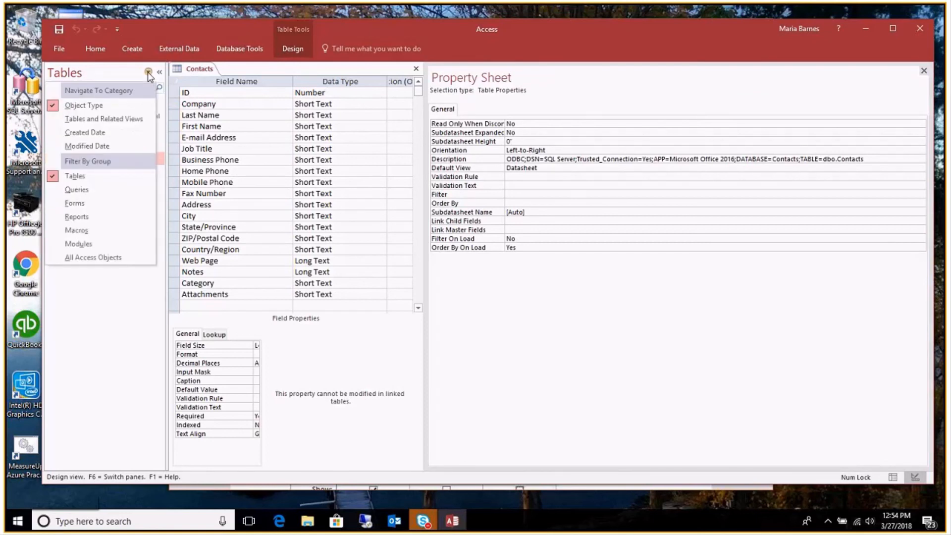
pyautogui.click(76, 190)
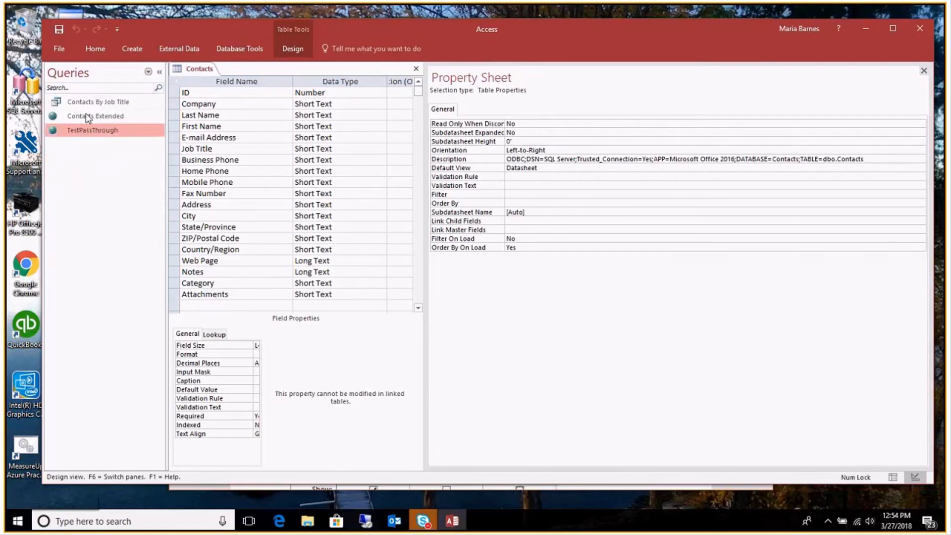
pyautogui.click(86, 117)
pyautogui.rightClick(86, 117)
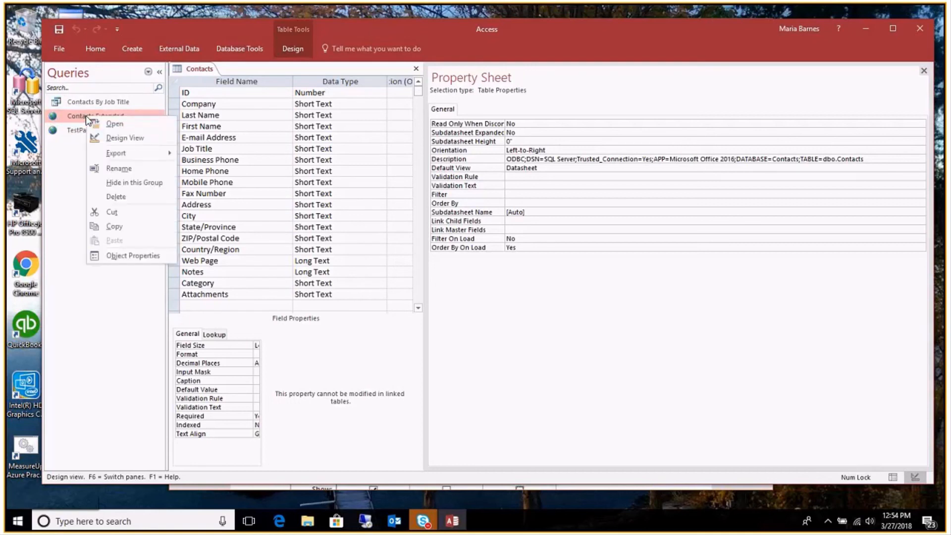
pyautogui.click(109, 142)
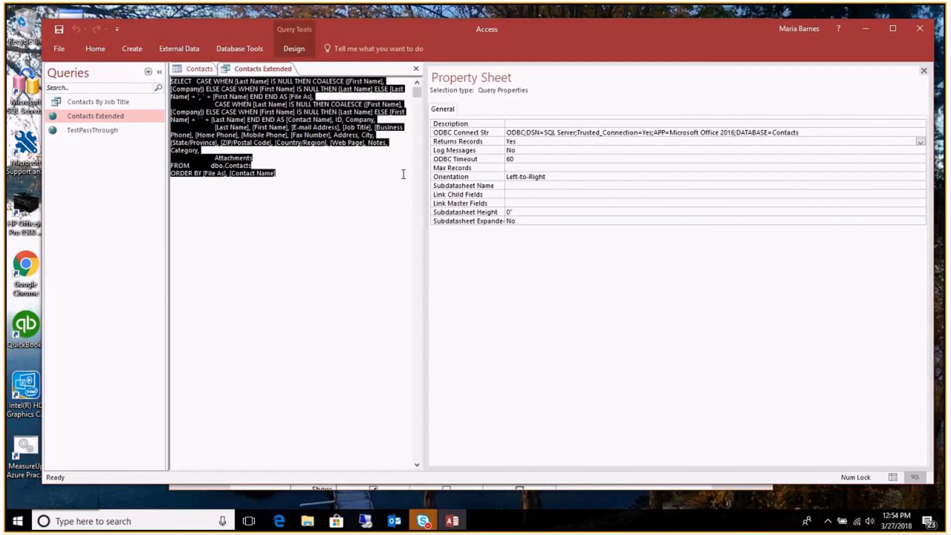
pyautogui.click(806, 134)
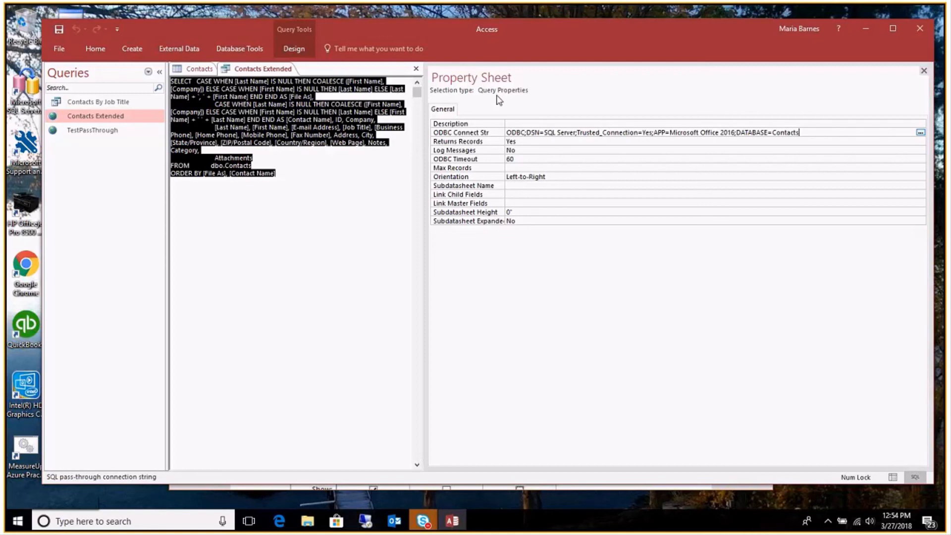
pyautogui.click(416, 69)
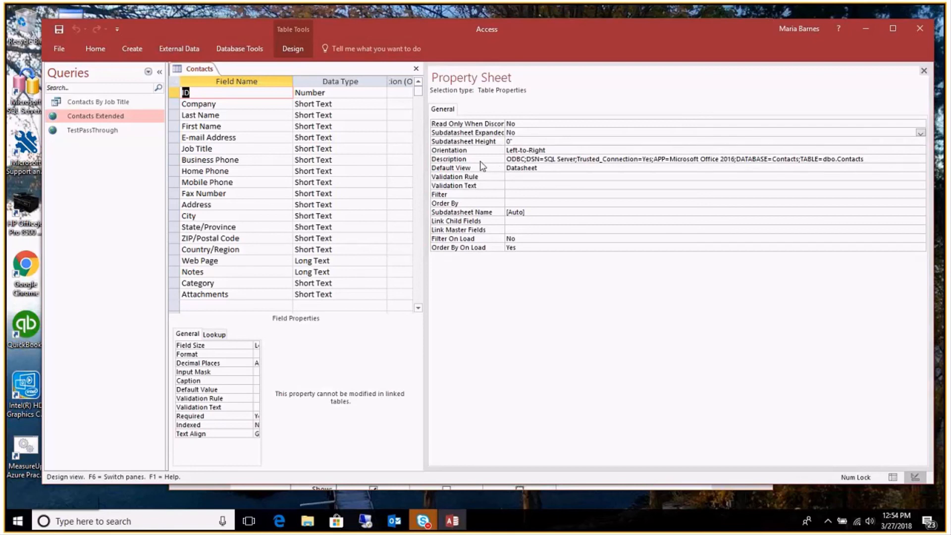
# Narrow the property sheet, create a new query design without adding tables, and make it a Pass-Through query
pyautogui.click(554, 167)
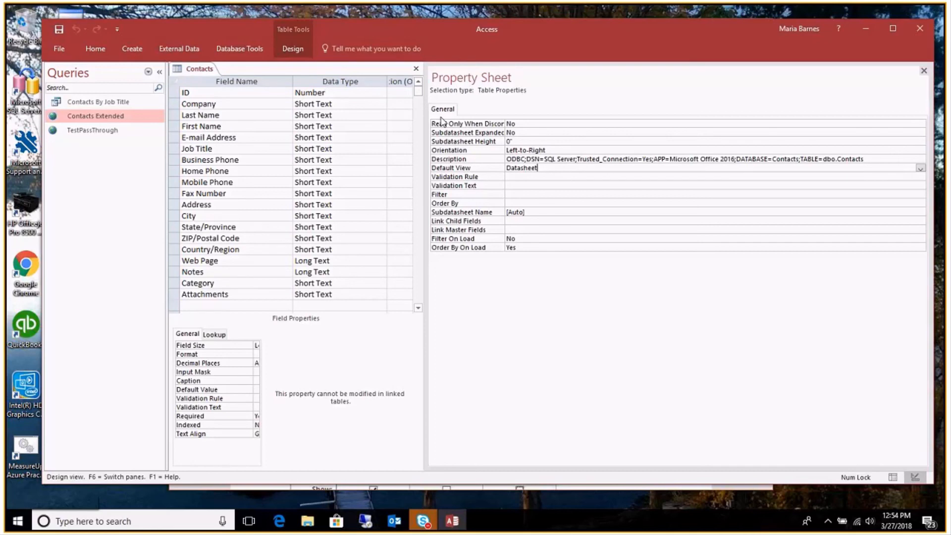
pyautogui.moveTo(426, 121); pyautogui.dragTo(657, 122)
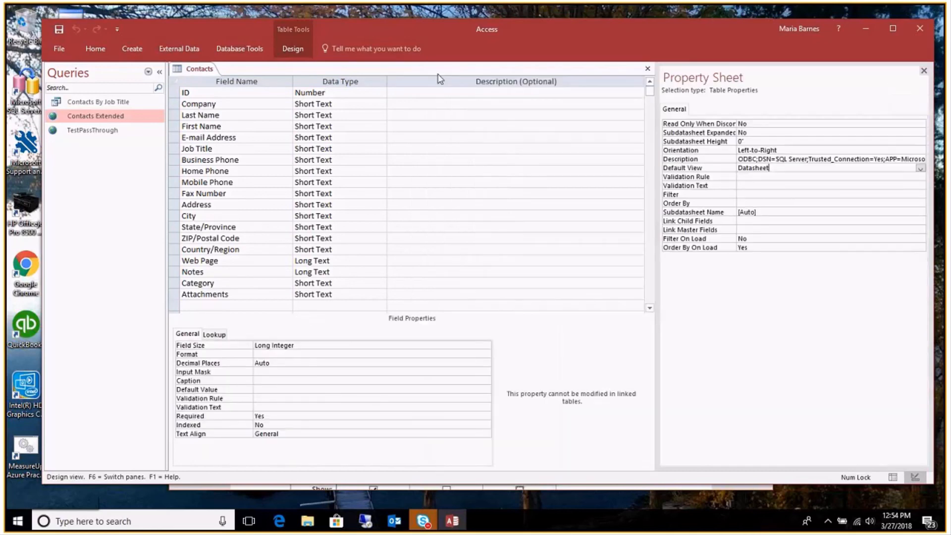
pyautogui.click(130, 49)
pyautogui.click(220, 83)
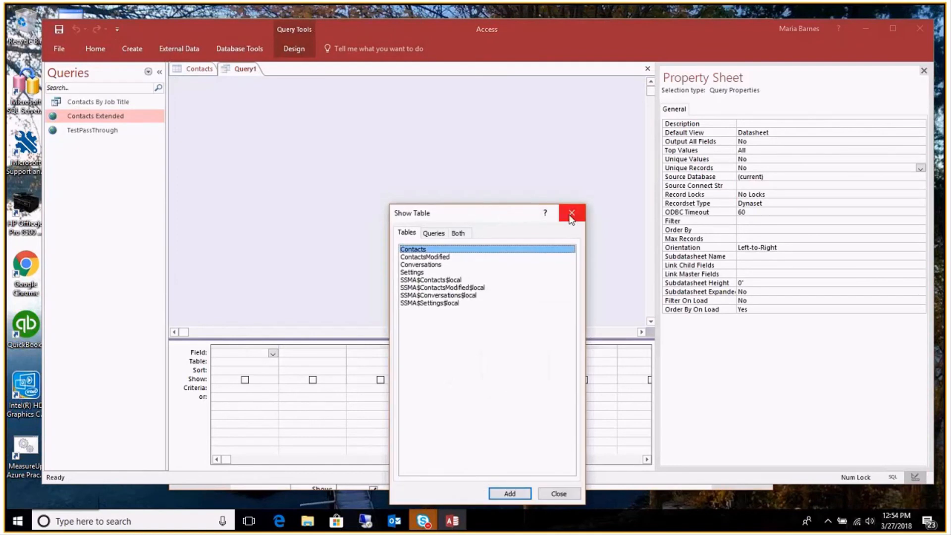
pyautogui.click(571, 217)
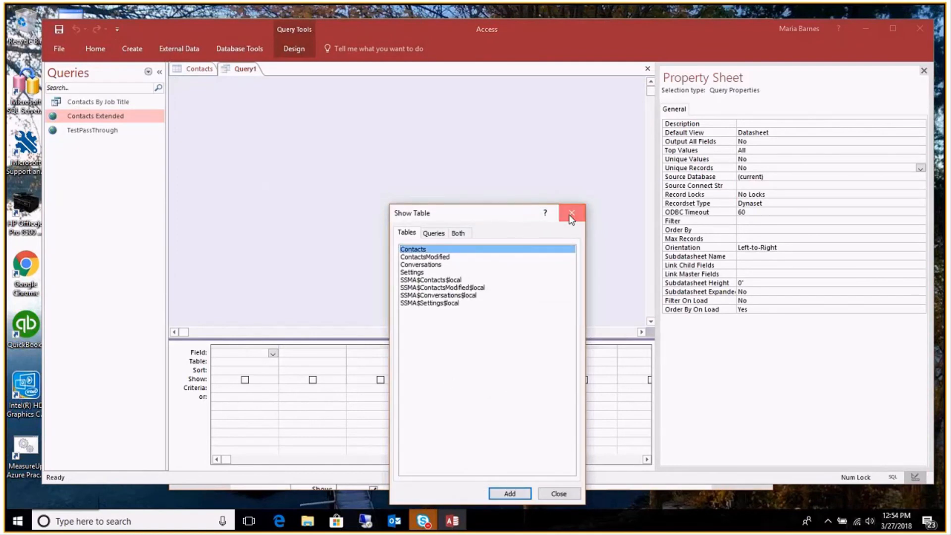
pyautogui.click(299, 48)
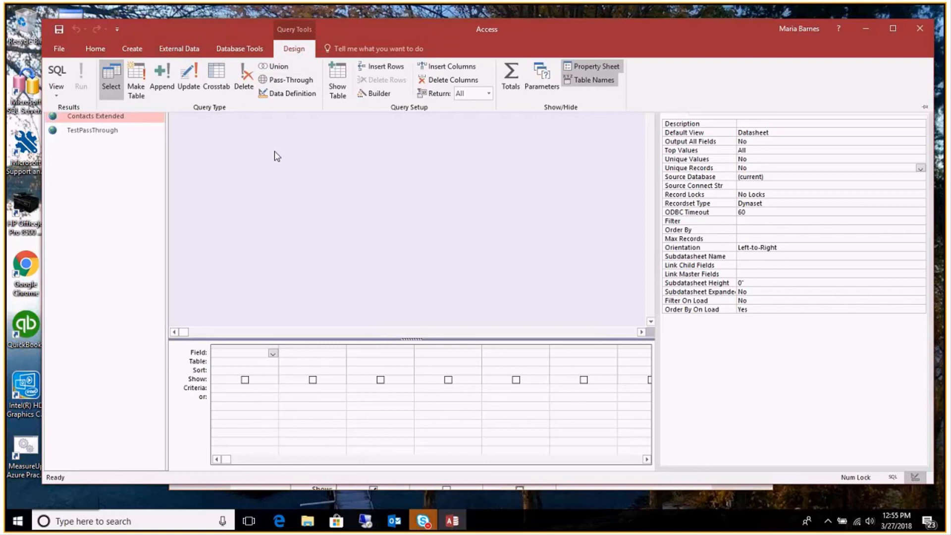
pyautogui.click(277, 79)
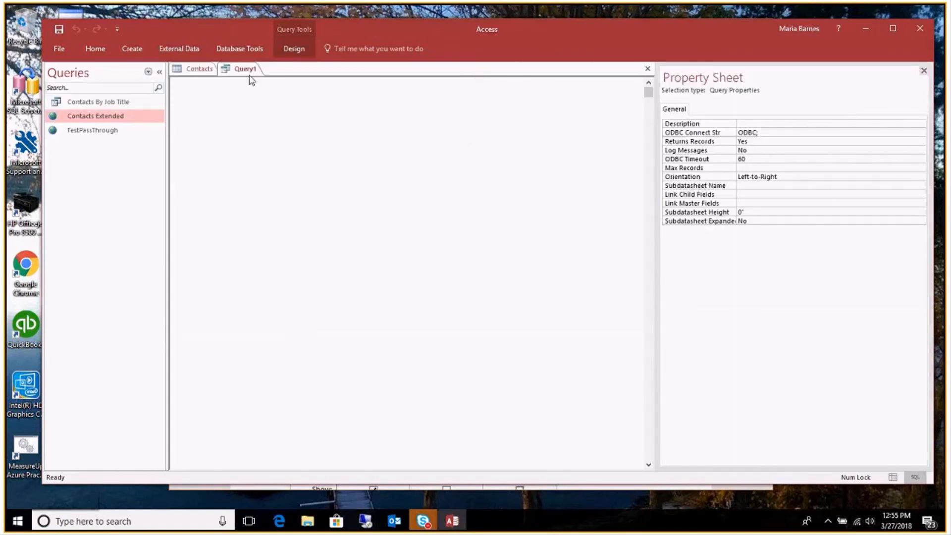
# Set the query's ODBC Connect Str to the Contacts table's copied connection string, leaving off the TABLE=dbo.Contacts part
pyautogui.click(770, 132)
pyautogui.moveTo(770, 131); pyautogui.dragTo(726, 133)
pyautogui.hotkey('ctrl', 'v')
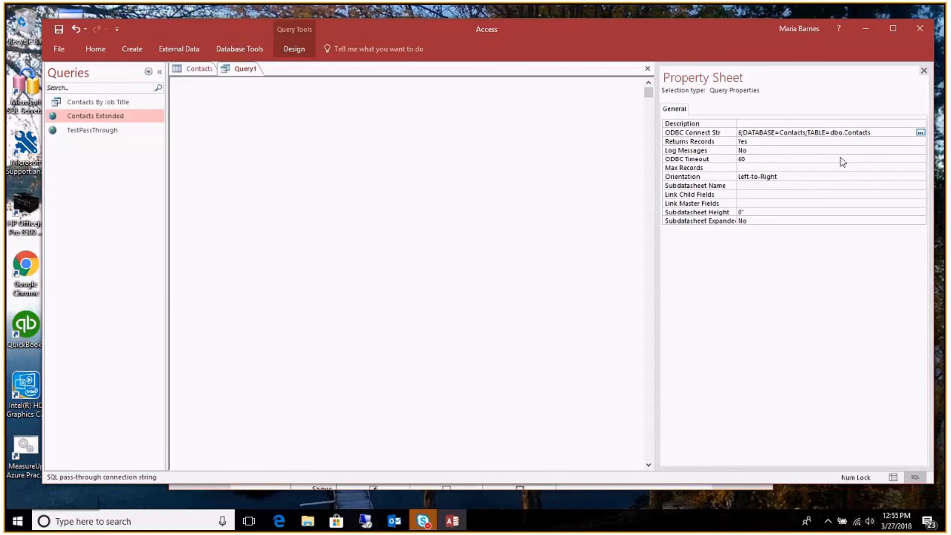
pyautogui.press('BackSpace')
pyautogui.press('BackSpace')
pyautogui.press('BackSpace')
pyautogui.press('BackSpace')
pyautogui.press('BackSpace')
pyautogui.press('BackSpace')
pyautogui.press('BackSpace')
pyautogui.press('BackSpace')
pyautogui.press('BackSpace')
pyautogui.press('BackSpace')
pyautogui.press('BackSpace')
pyautogui.press('BackSpace')
pyautogui.press('BackSpace')
pyautogui.press('BackSpace')
pyautogui.press('BackSpace')
pyautogui.press('BackSpace')
pyautogui.press('BackSpace')
pyautogui.press('BackSpace')
pyautogui.press('Return')
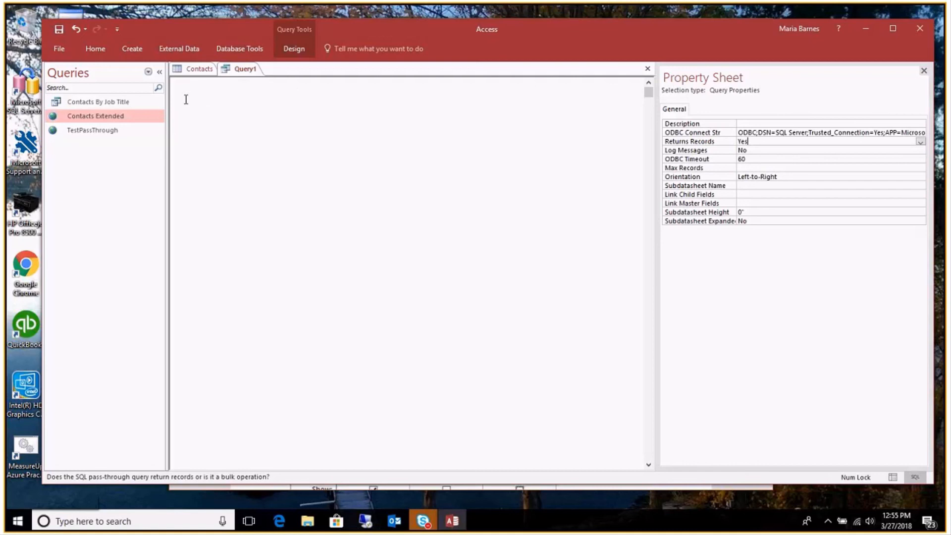
# Write SELECT * FROM Contacts as the pass-through query's SQL and run it to view the records
pyautogui.click(195, 73)
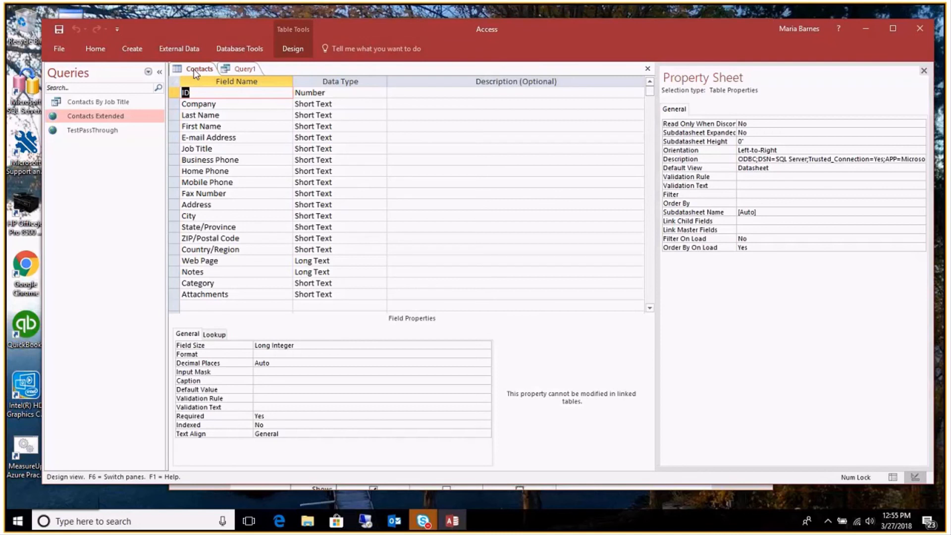
pyautogui.click(247, 70)
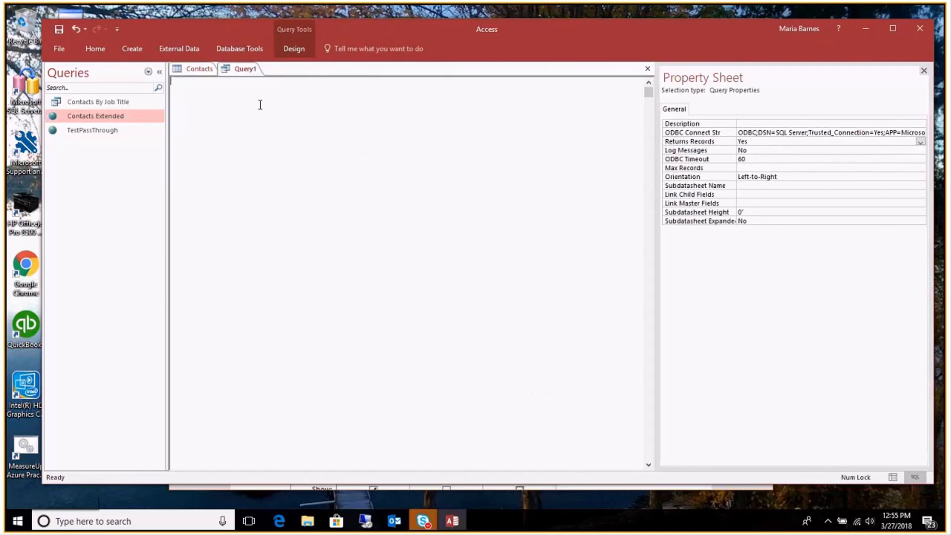
pyautogui.write('SELECT * FROM Contacts')
pyautogui.click(287, 48)
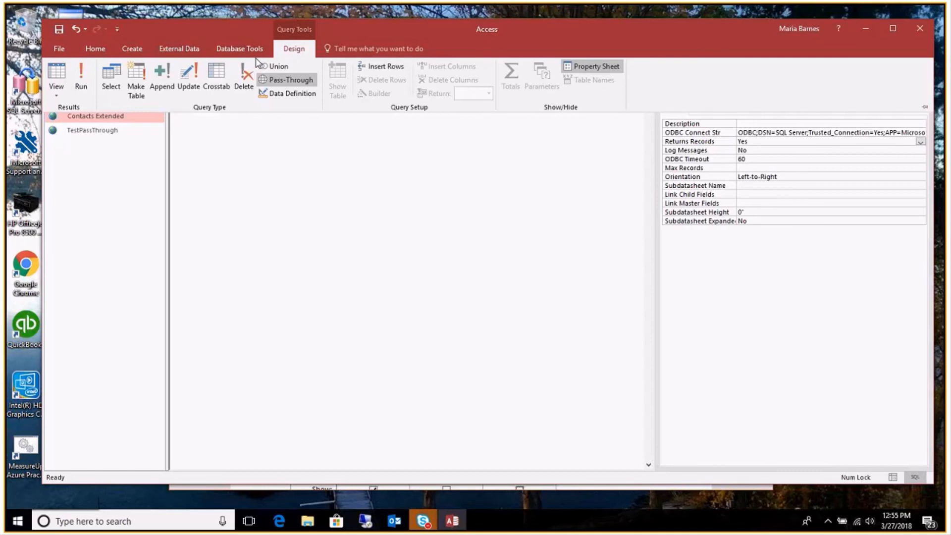
pyautogui.click(82, 72)
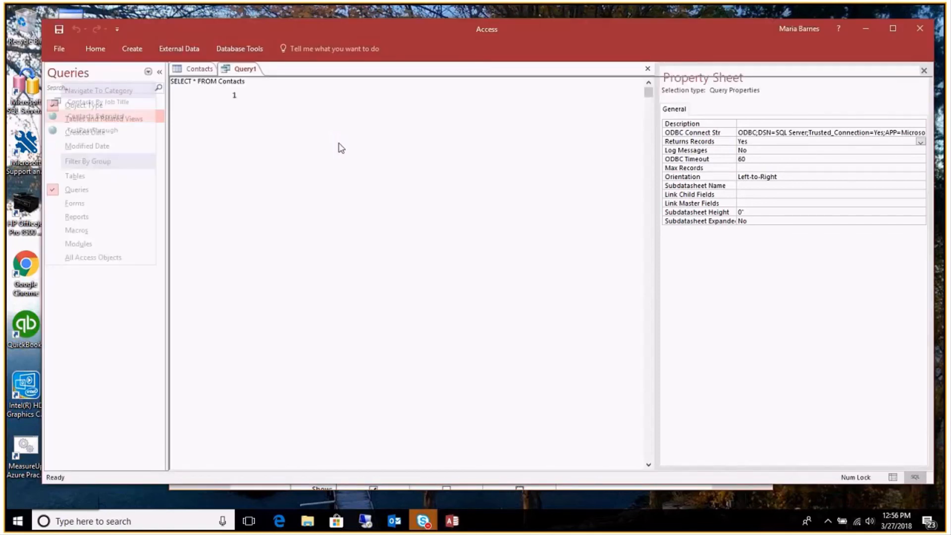
pyautogui.click(339, 142)
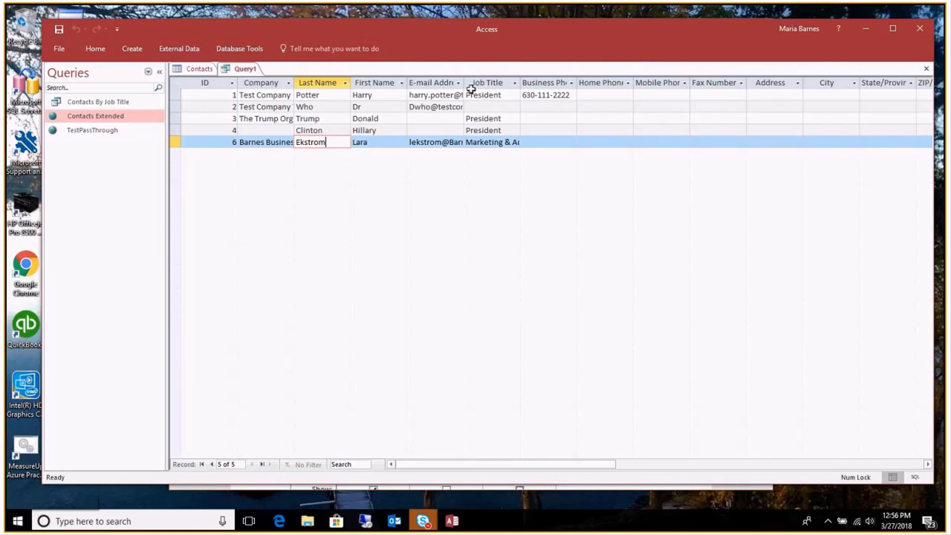
# Return to the query's SQL View and start a WHERE clause on a new line after the SELECT statement
pyautogui.rightClick(251, 70)
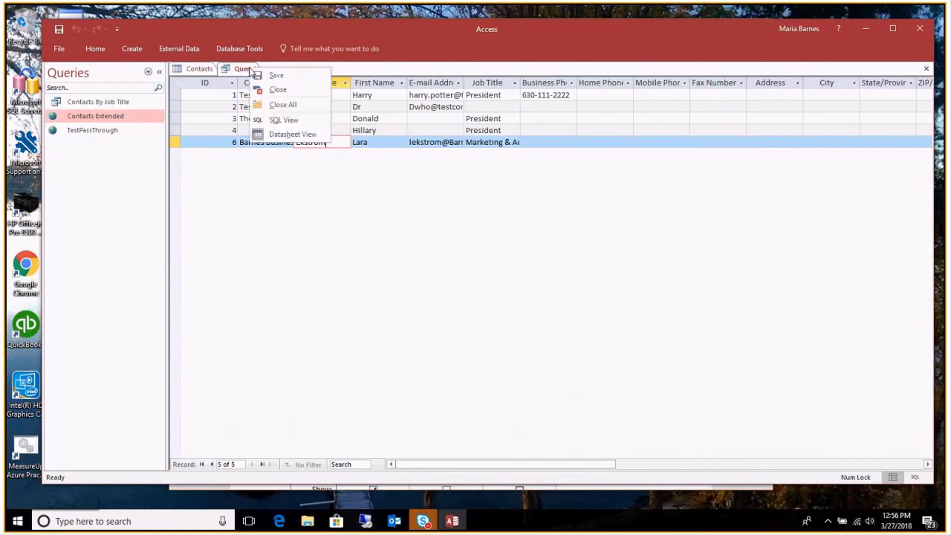
pyautogui.click(269, 121)
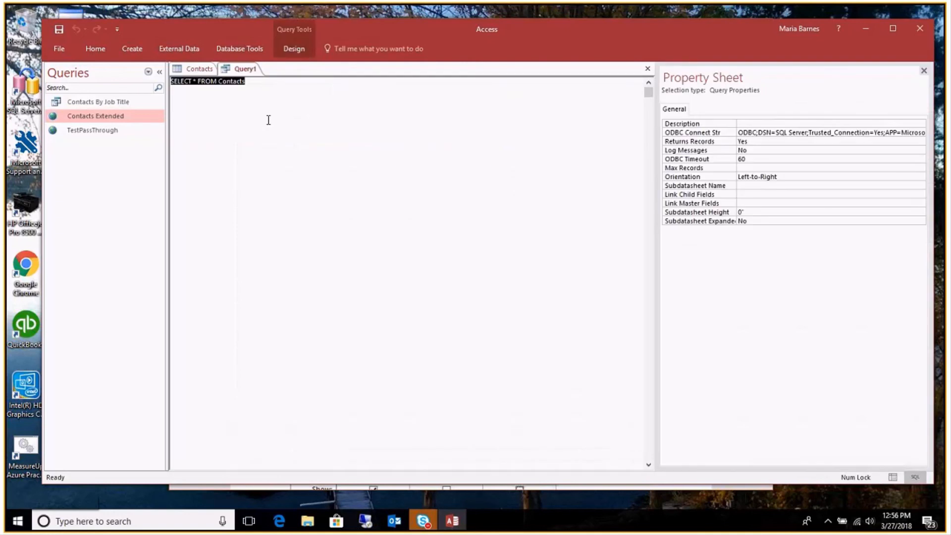
pyautogui.click(257, 81)
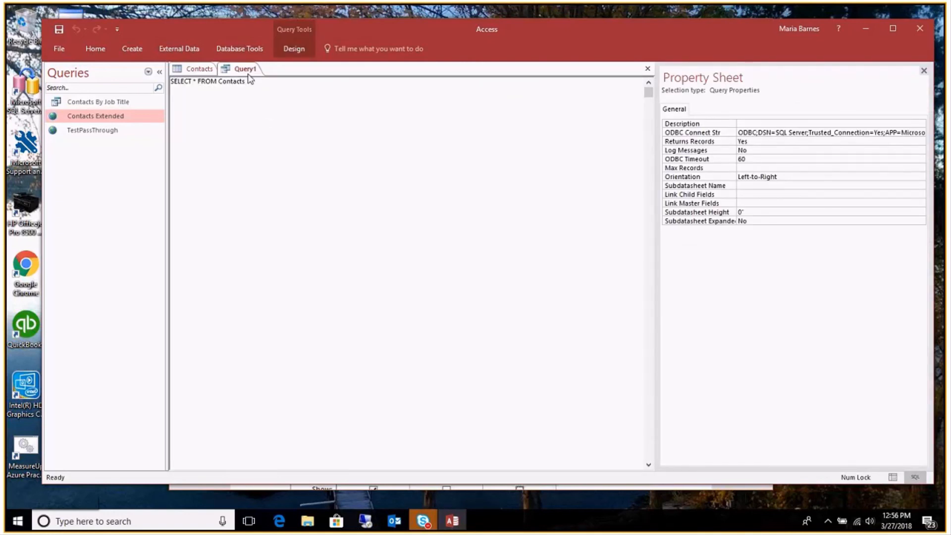
pyautogui.press('Return')
pyautogui.write('where')
pyautogui.press('BackSpace')
pyautogui.press('BackSpace')
pyautogui.press('BackSpace')
pyautogui.press('BackSpace')
pyautogui.press('BackSpace')
pyautogui.write('WHERE')
# Complete the WHERE clause as Company = 'Whatever', copying the Company field name from the Contacts table design
pyautogui.click(197, 68)
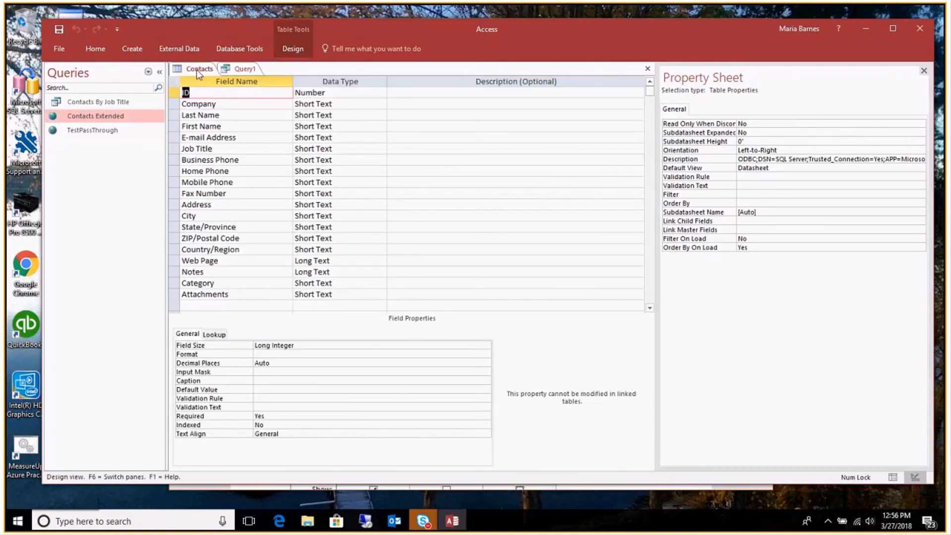
pyautogui.click(222, 104)
pyautogui.hotkey('ctrl', 'c')
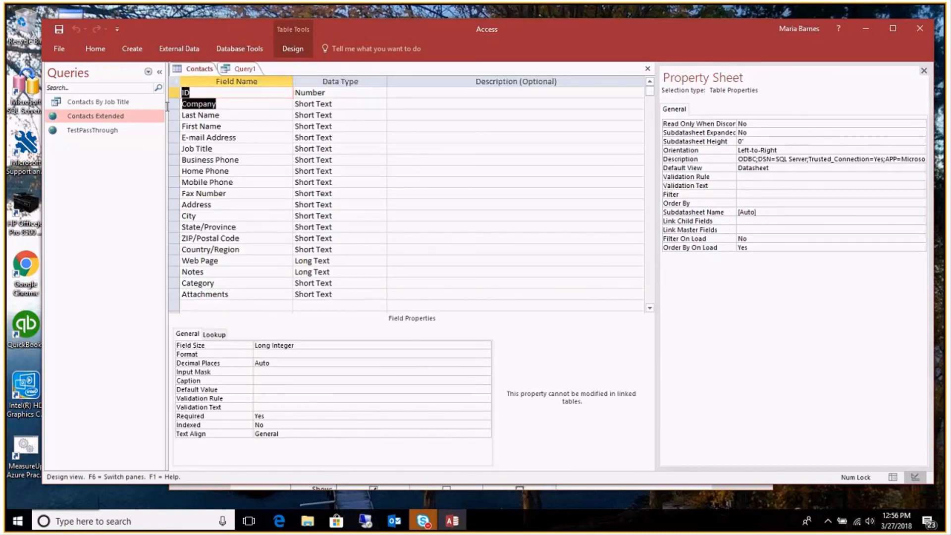
pyautogui.click(244, 69)
pyautogui.click(233, 91)
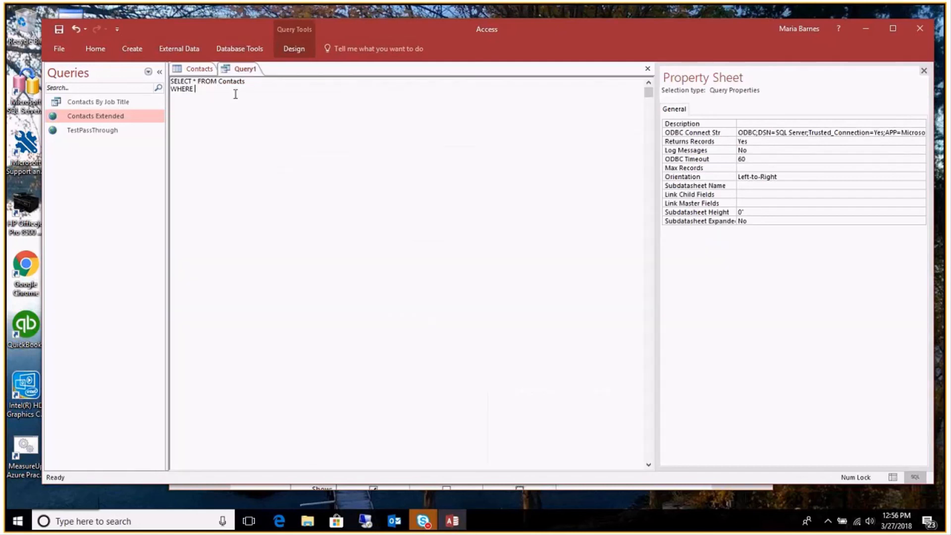
pyautogui.hotkey('ctrl', 'v')
pyautogui.write("= 'Whatever'")
pyautogui.moveTo(172, 94); pyautogui.dragTo(275, 93)
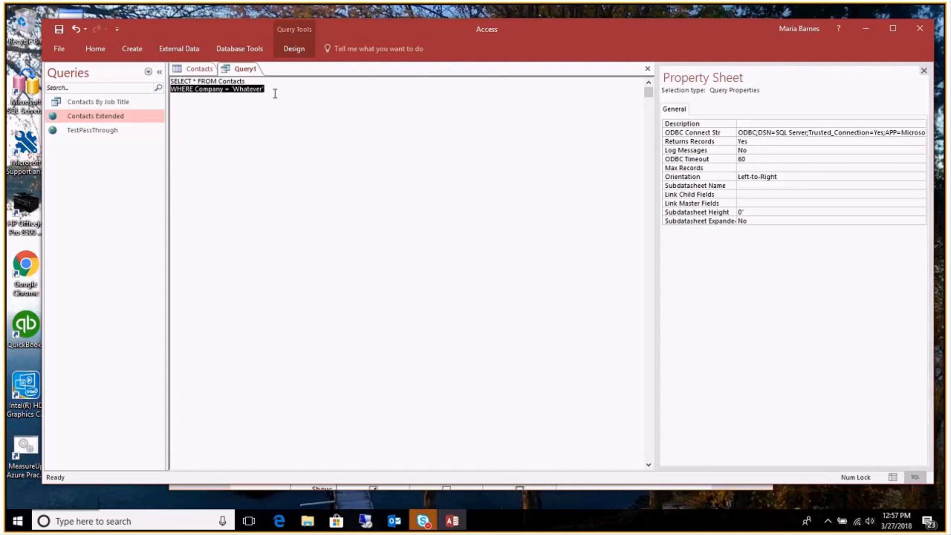
pyautogui.click(251, 82)
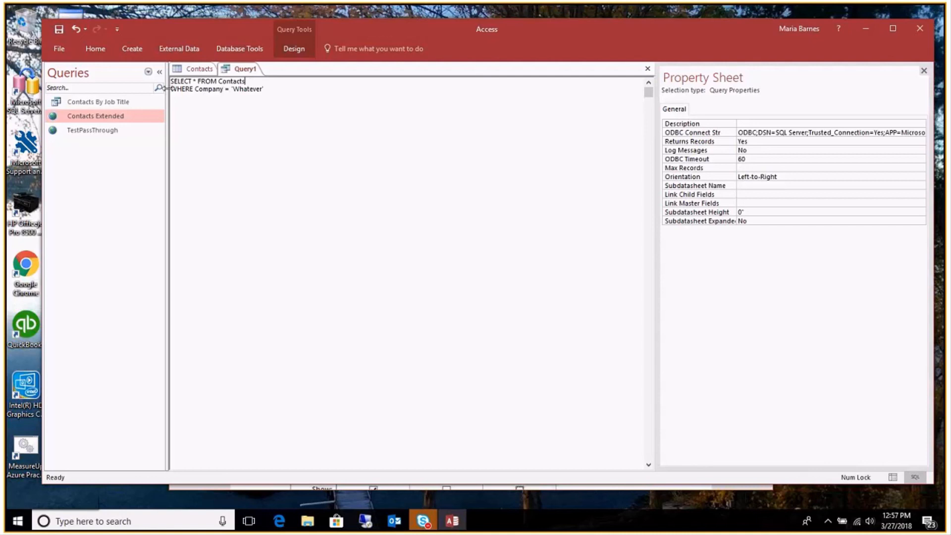
pyautogui.moveTo(171, 89); pyautogui.dragTo(278, 94)
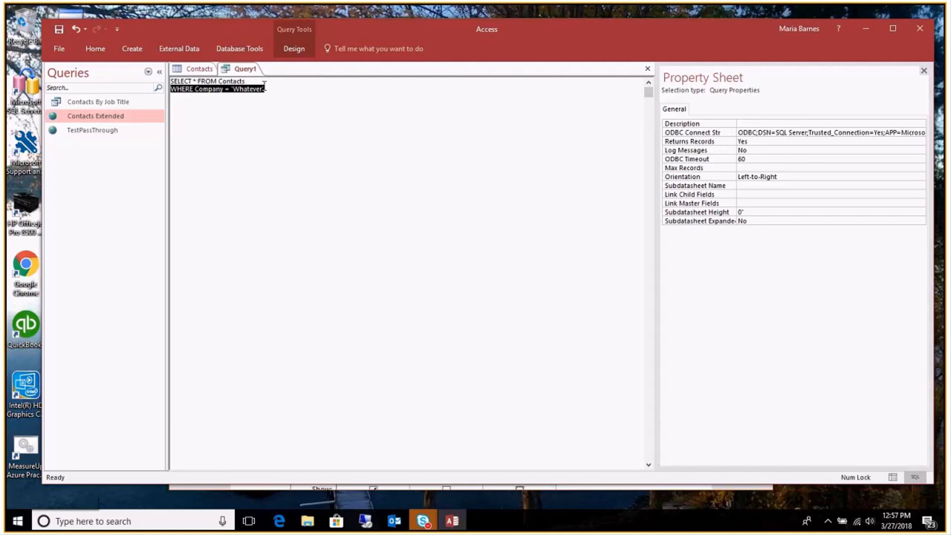
pyautogui.click(288, 89)
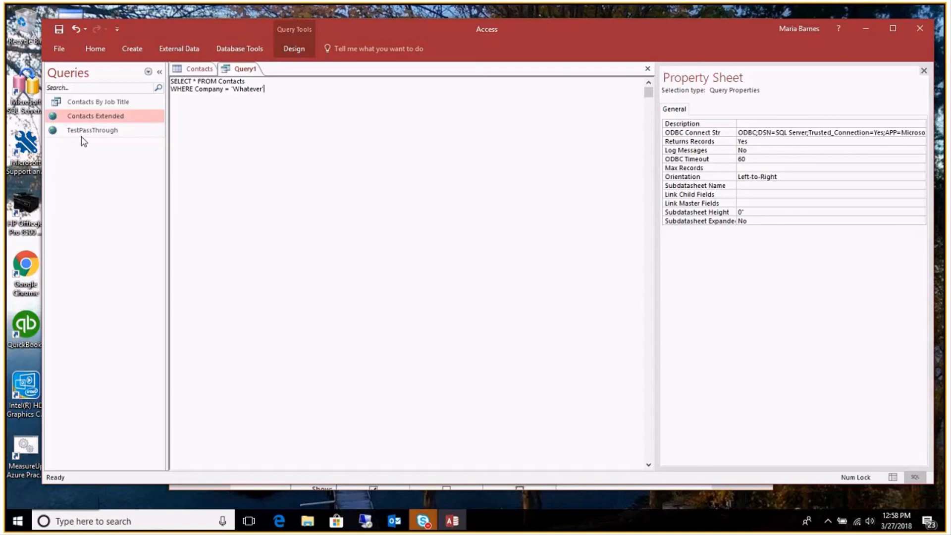
# Filter the object list to show only tables, and return to the end of the query's WHERE clause
pyautogui.click(148, 71)
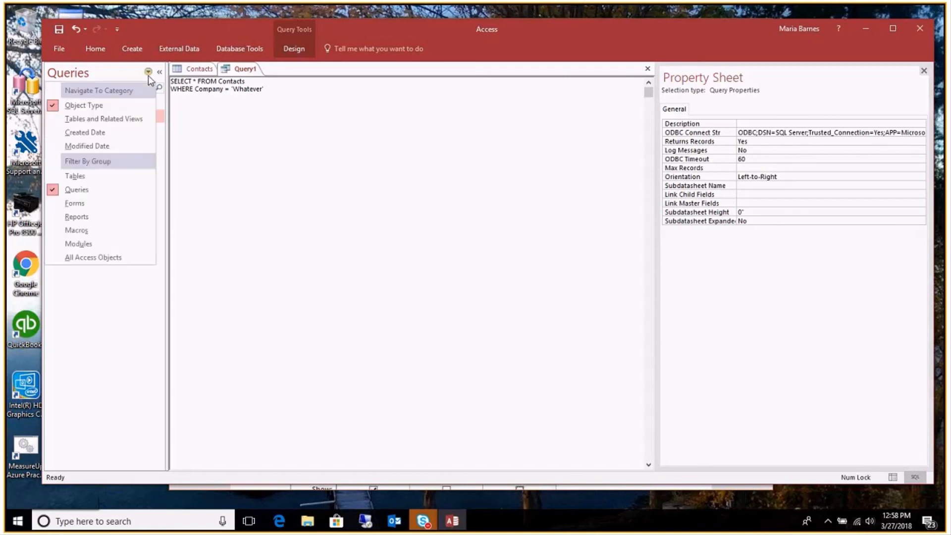
pyautogui.click(96, 173)
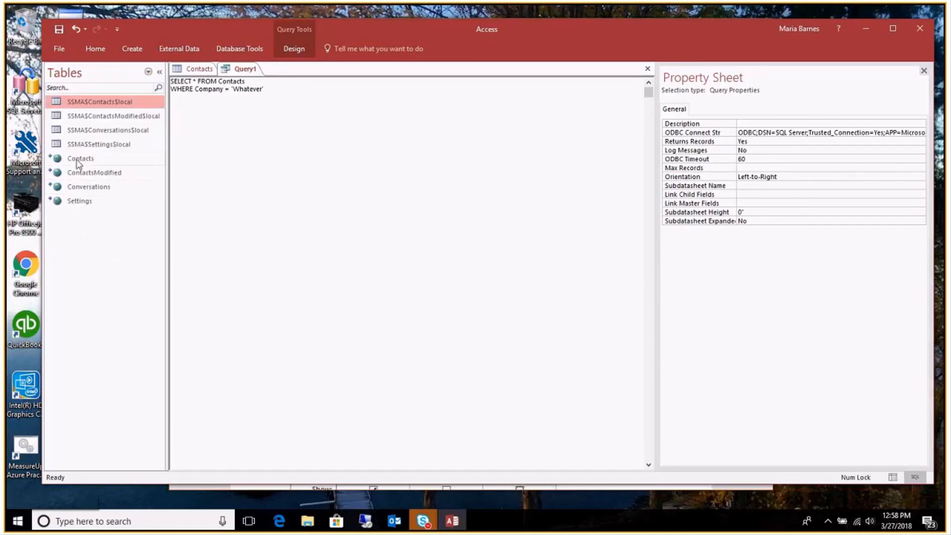
pyautogui.moveTo(78, 164)
pyautogui.click(275, 96)
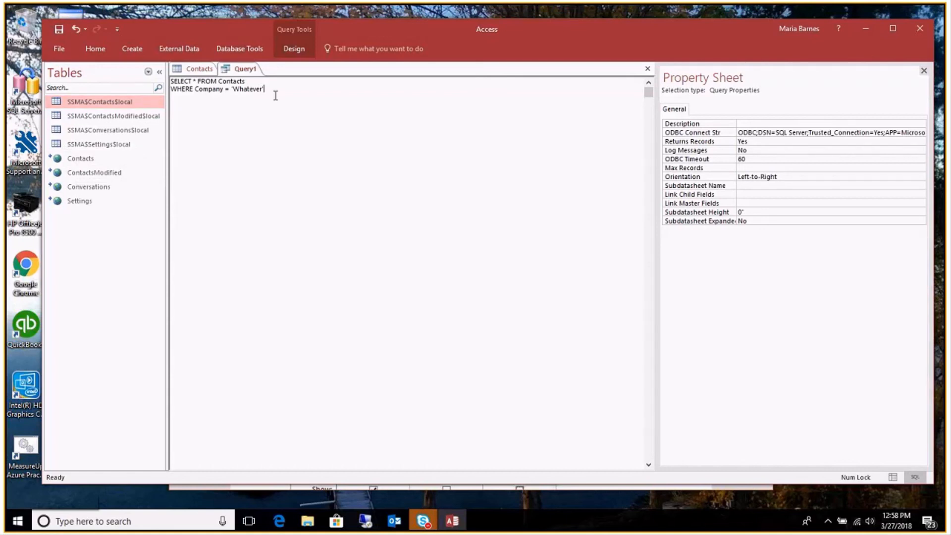